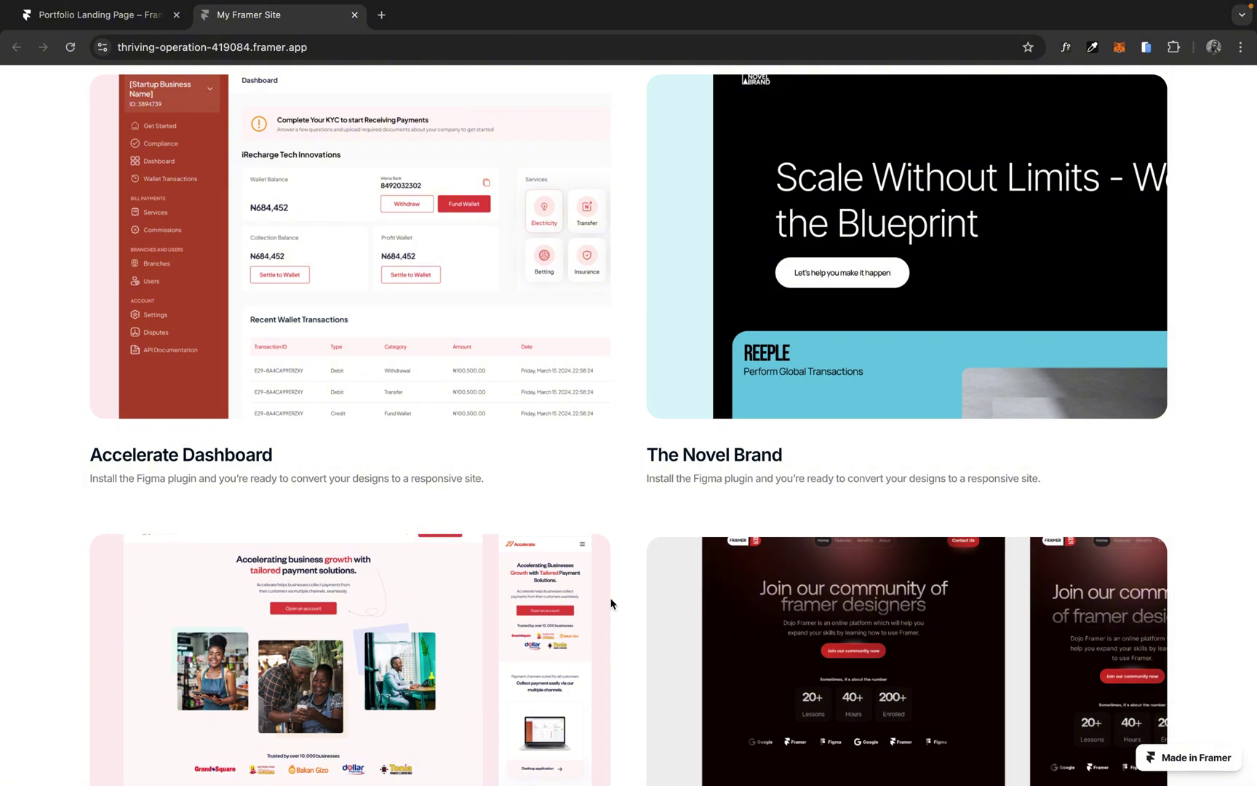
Step: Scroll the published portfolio site down to the Contact Me form and back up slightly
scroll(611, 603, "down", 5)
scroll(611, 603, "down", 8)
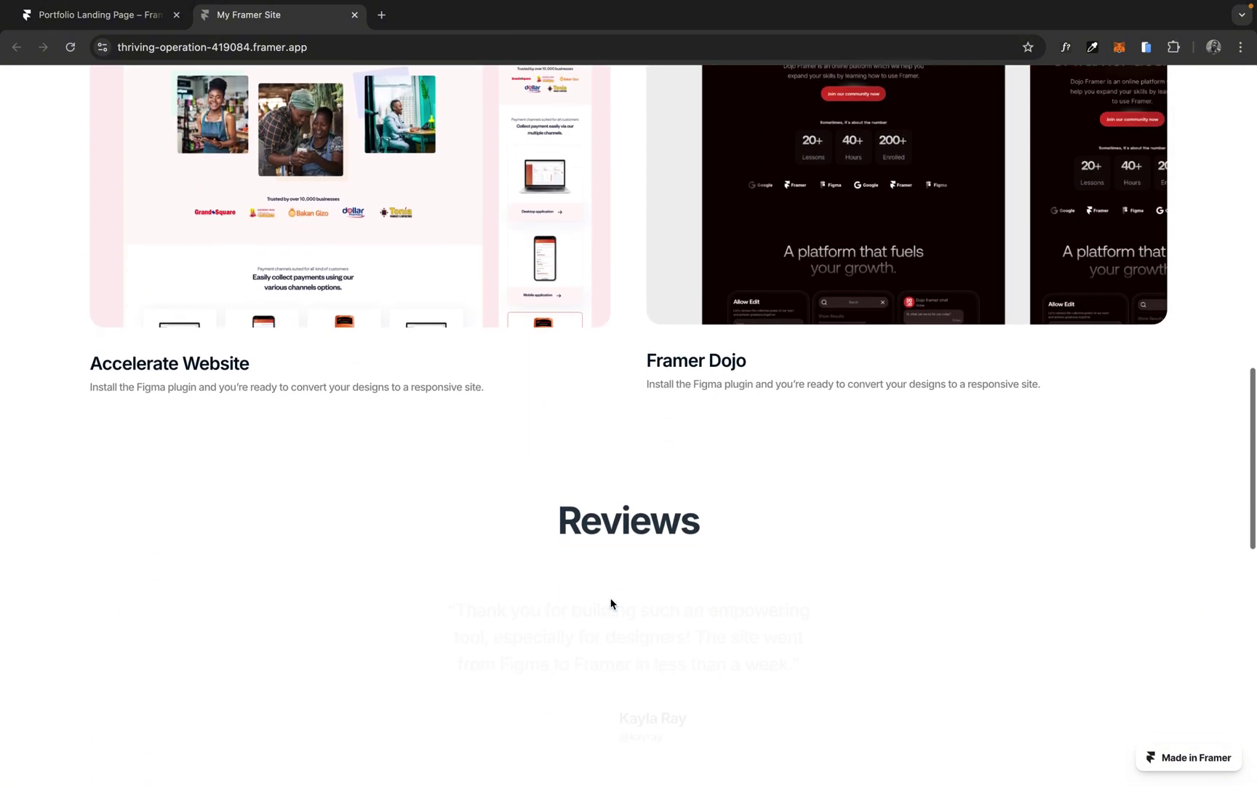
scroll(611, 603, "down", 7)
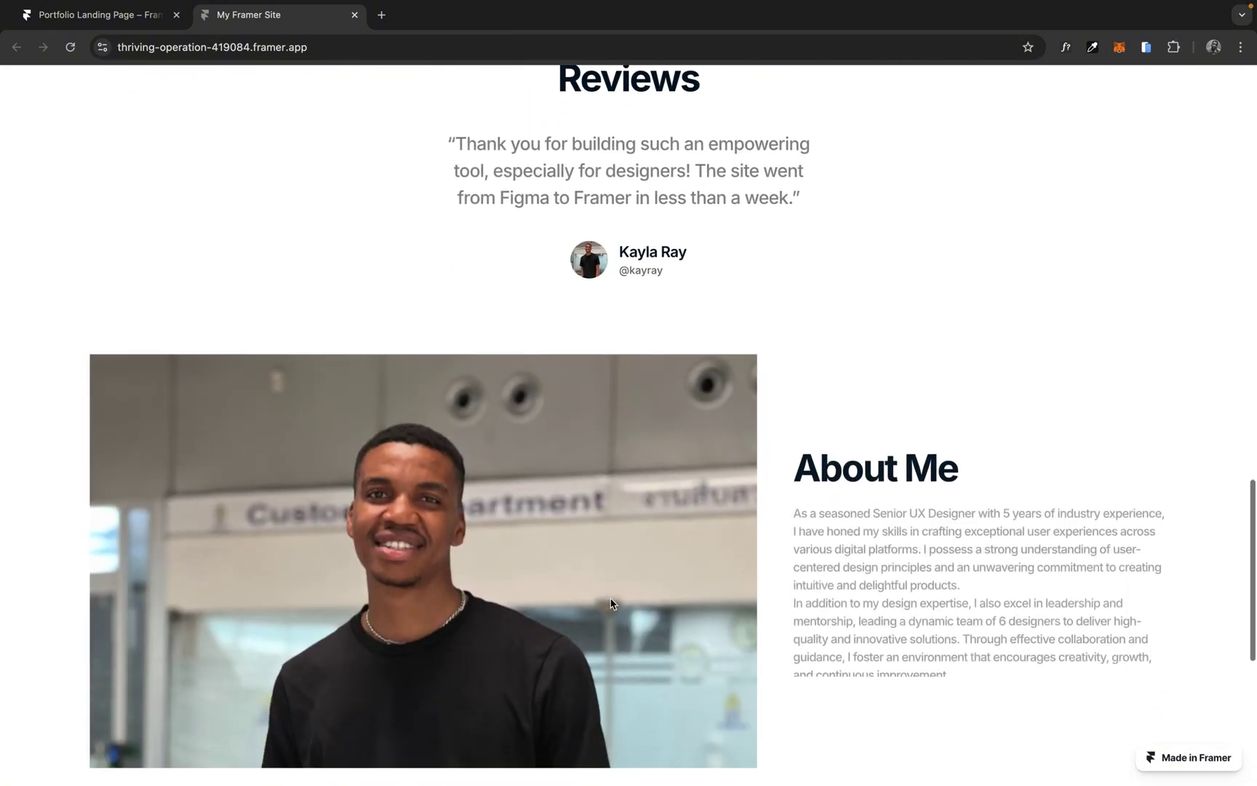
scroll(611, 603, "down", 3)
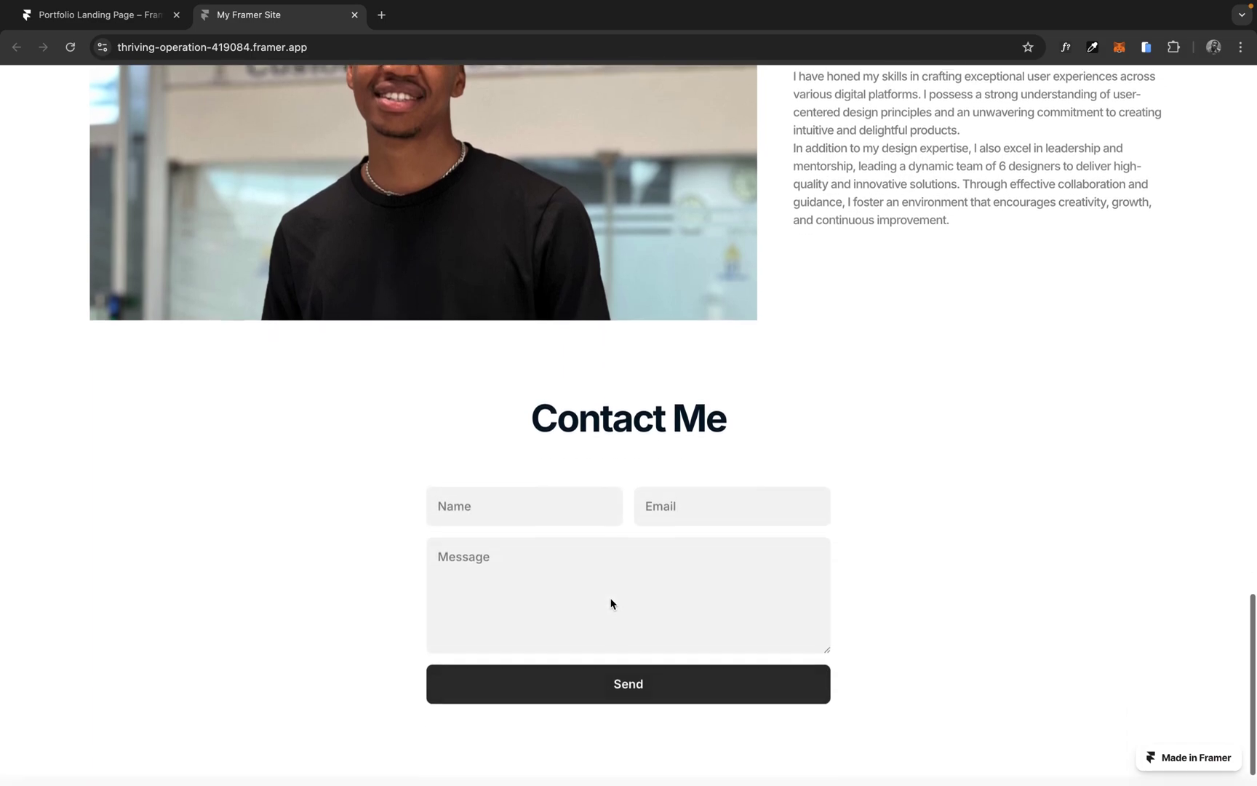
scroll(611, 598, "up", 20)
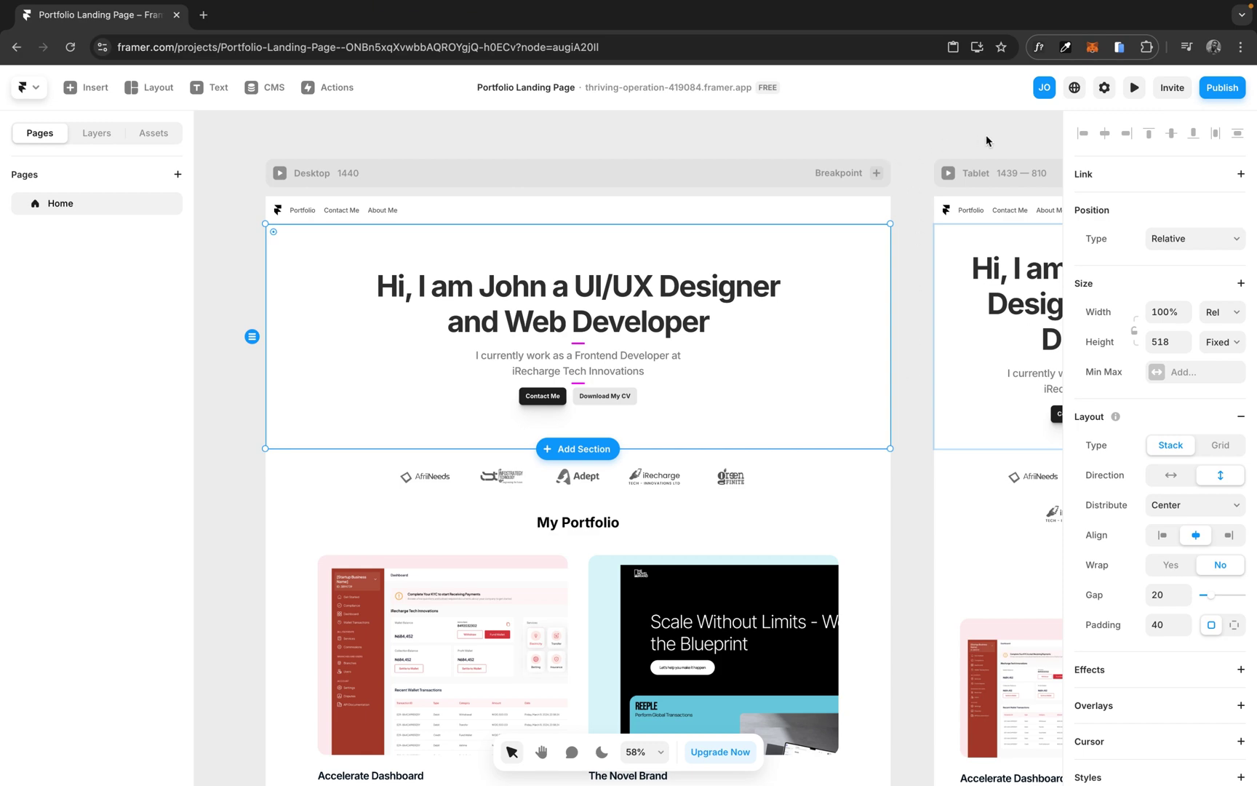
Step: Select the hero greeting heading on the Desktop page and show the Layers panel
scroll(985, 140, "down", 5)
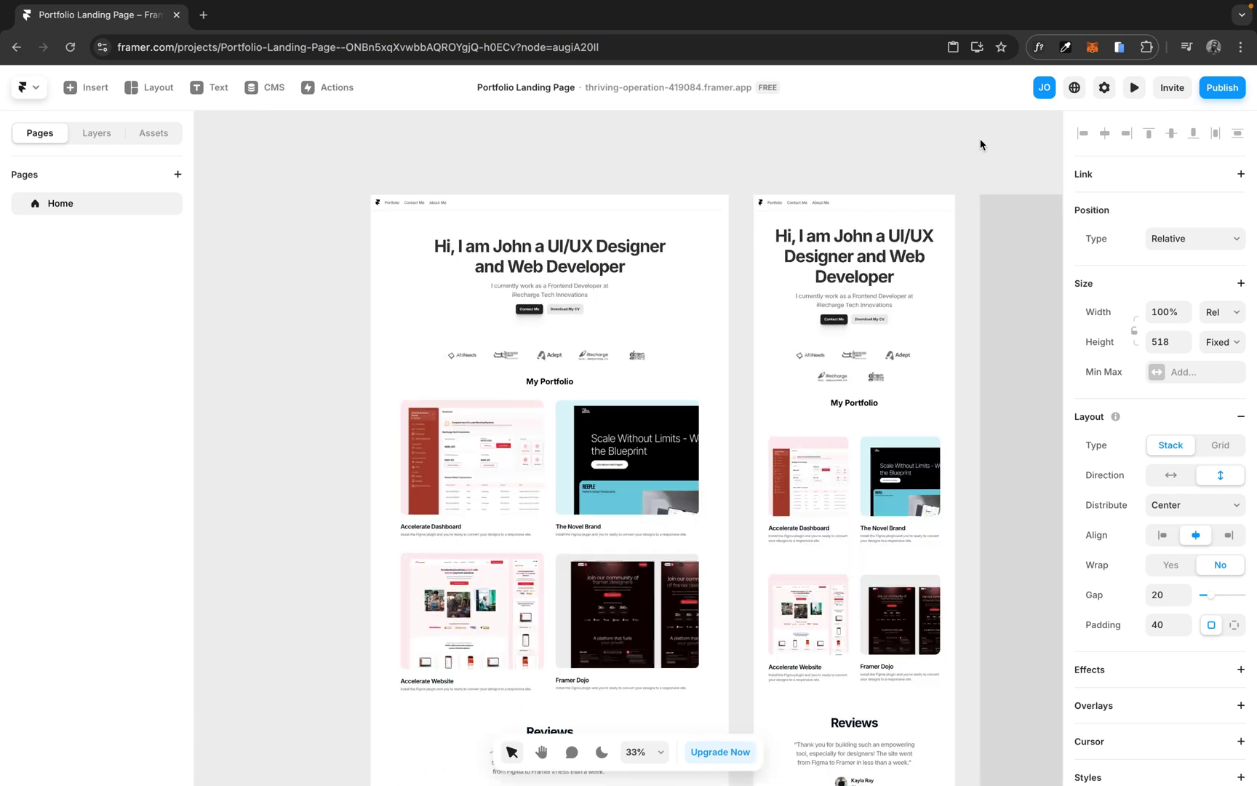
scroll(980, 144, "down", 3)
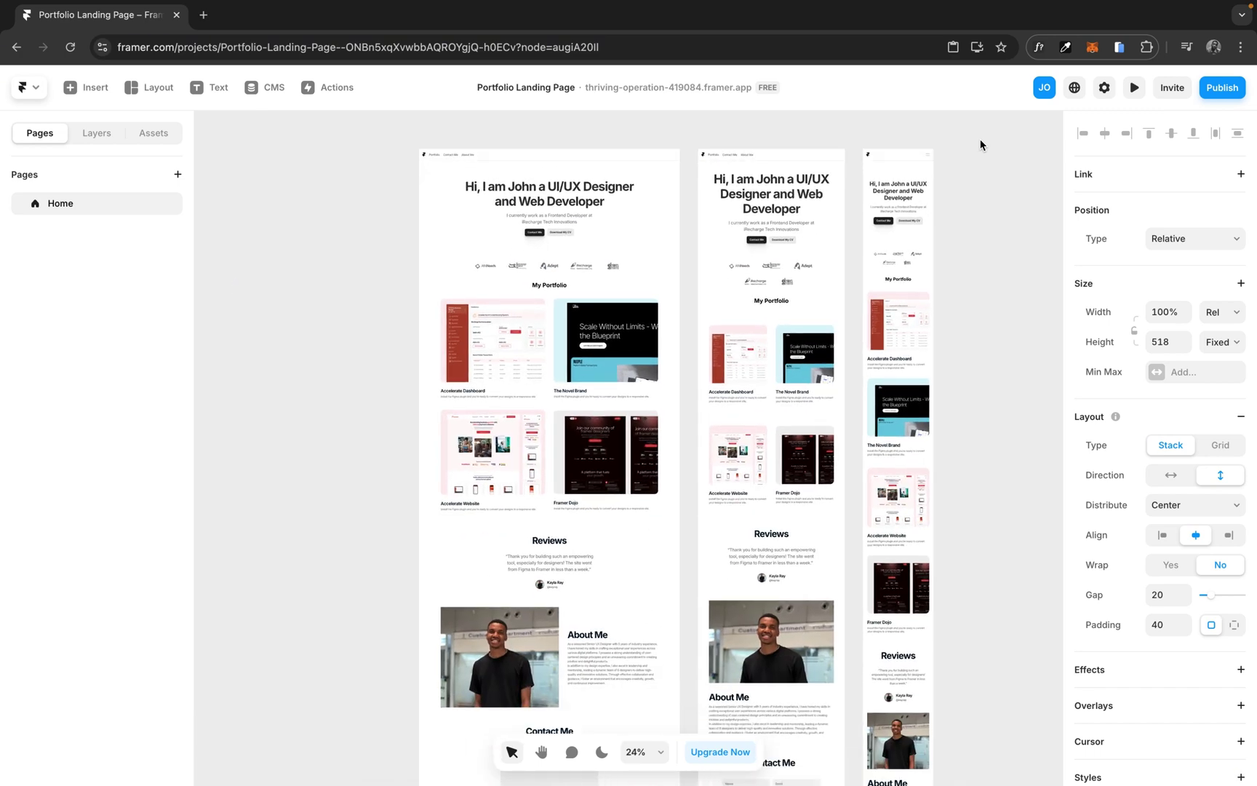
scroll(553, 262, "up", 4)
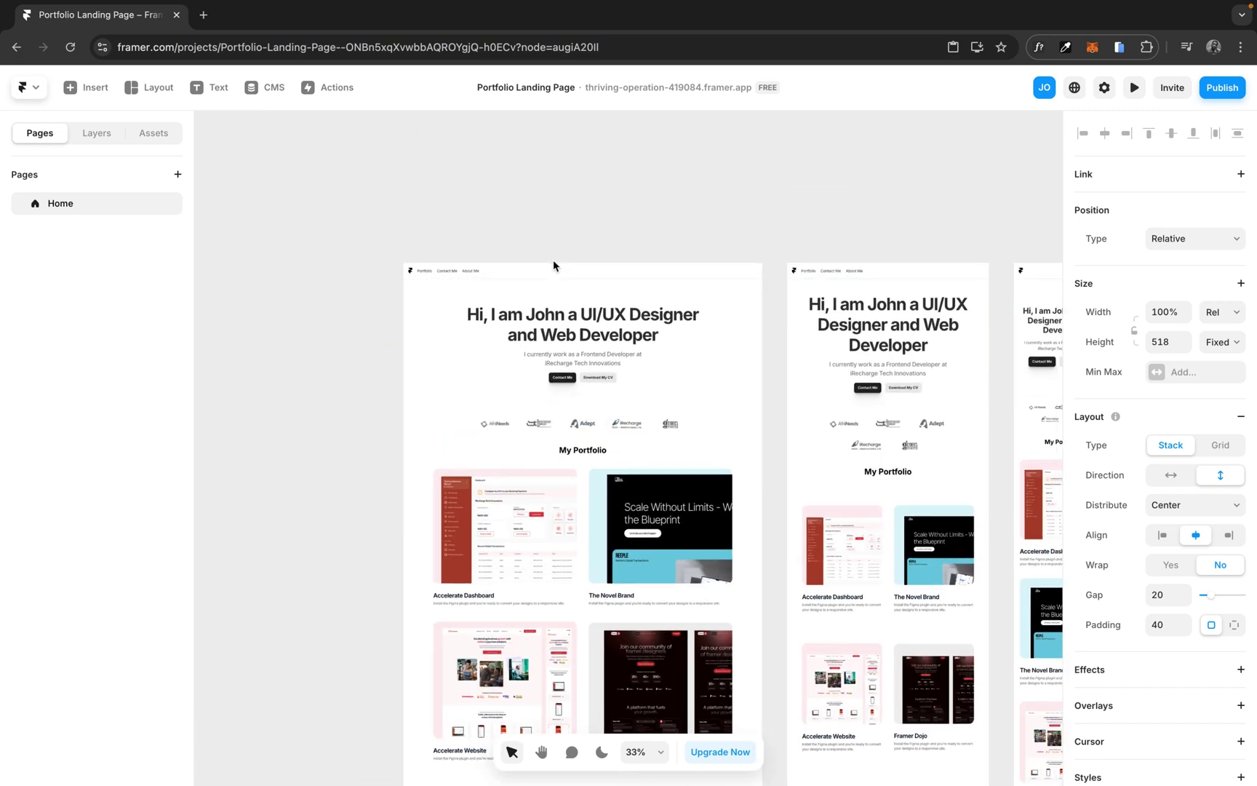
scroll(553, 262, "up", 3)
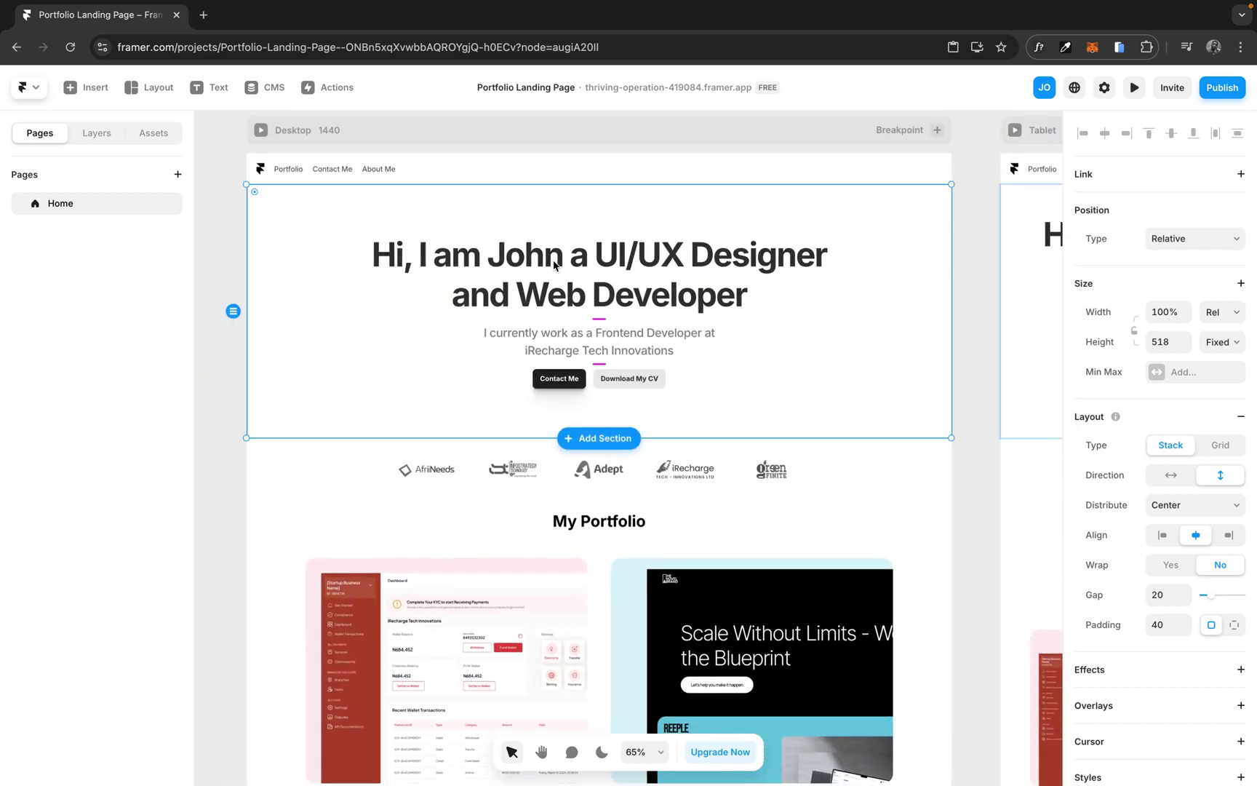
scroll(538, 204, "up", 1)
left_click(529, 154)
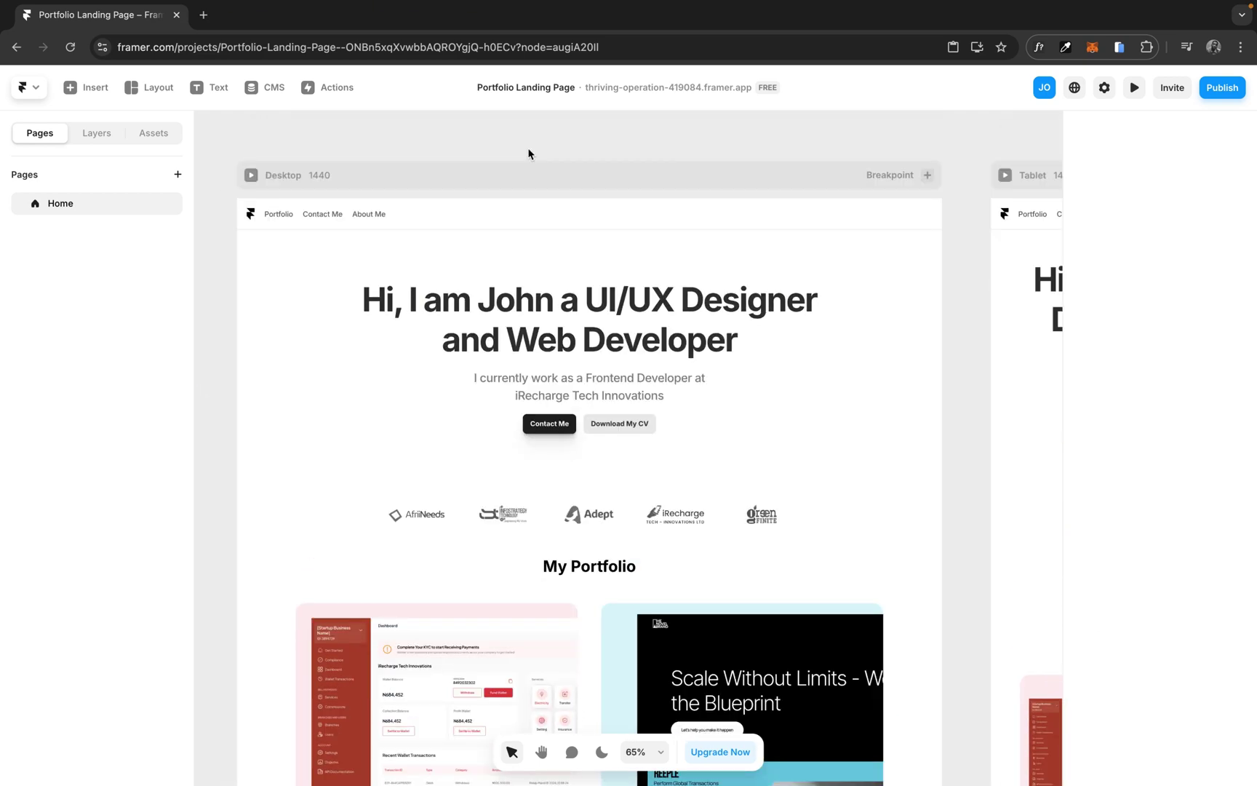
left_click(542, 314)
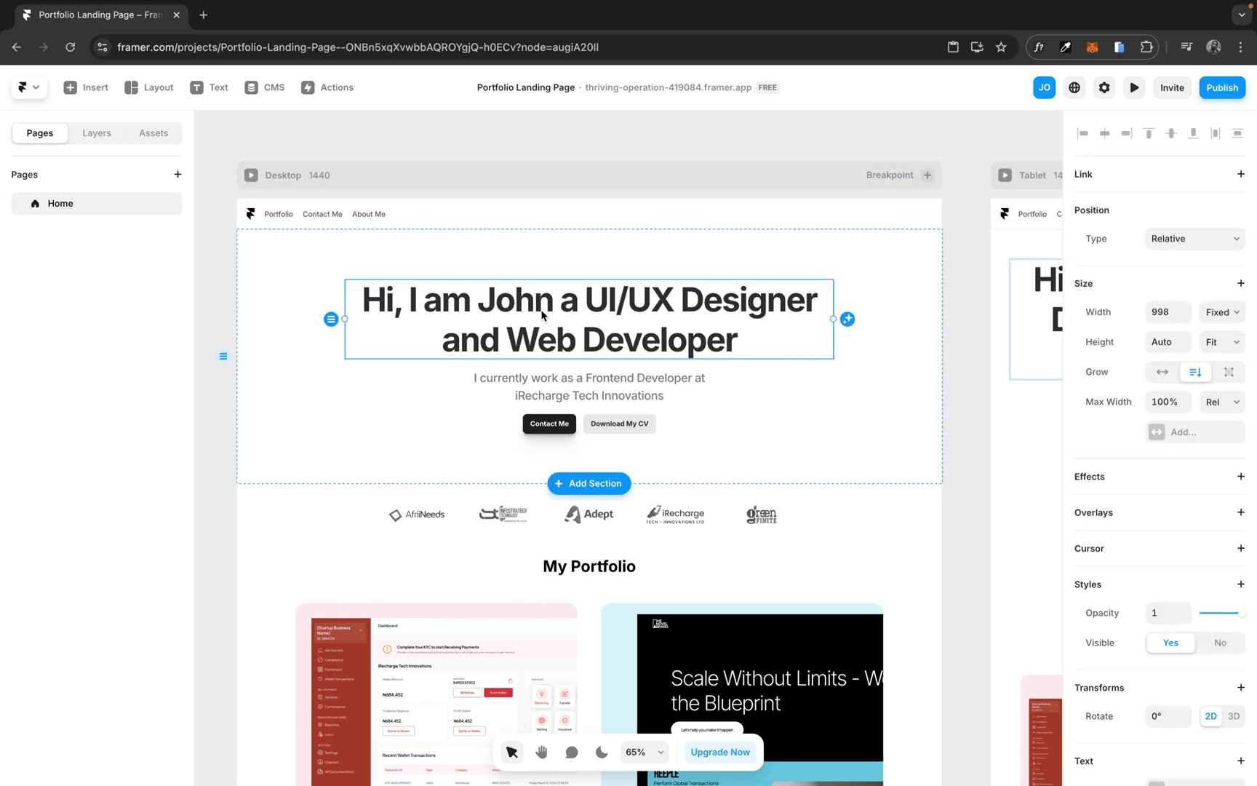
left_click(97, 133)
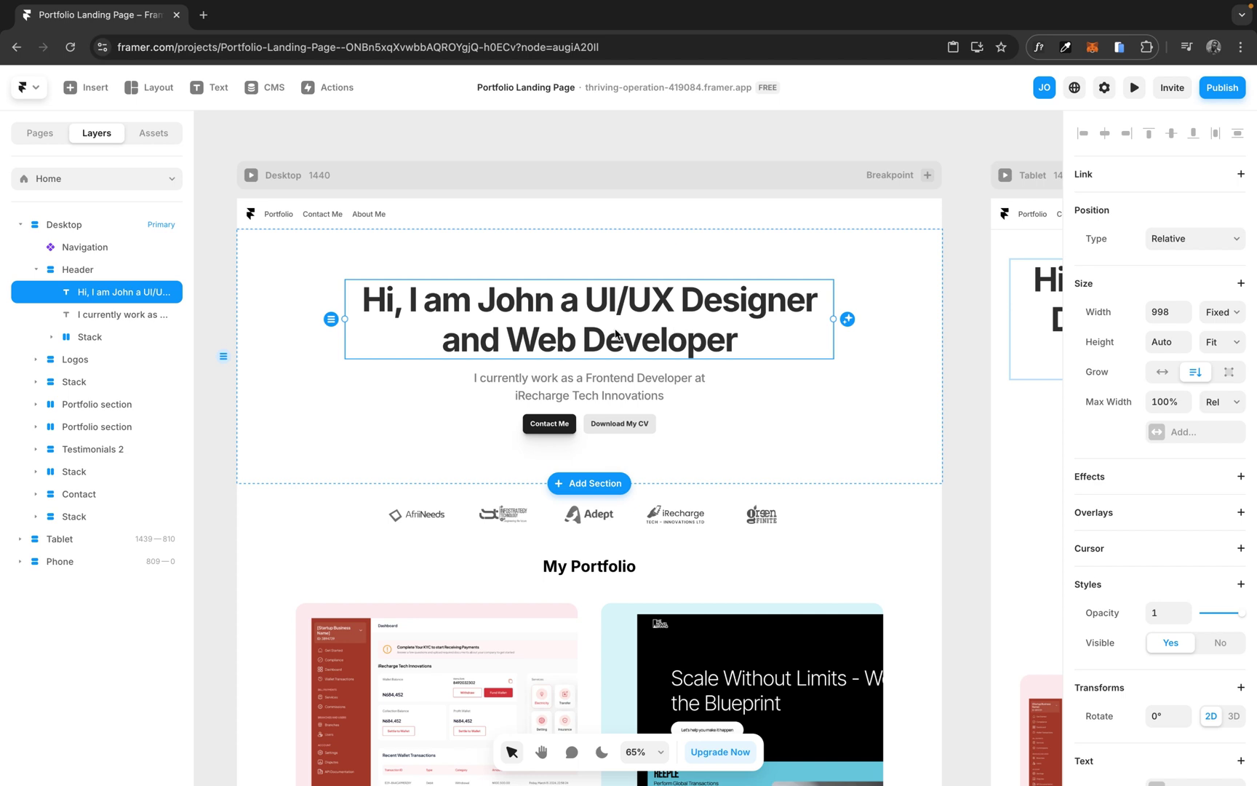
Step: Add an Appear effect to the hero heading: opacity 0, Offset Y 40, Spring transition
left_click(1241, 478)
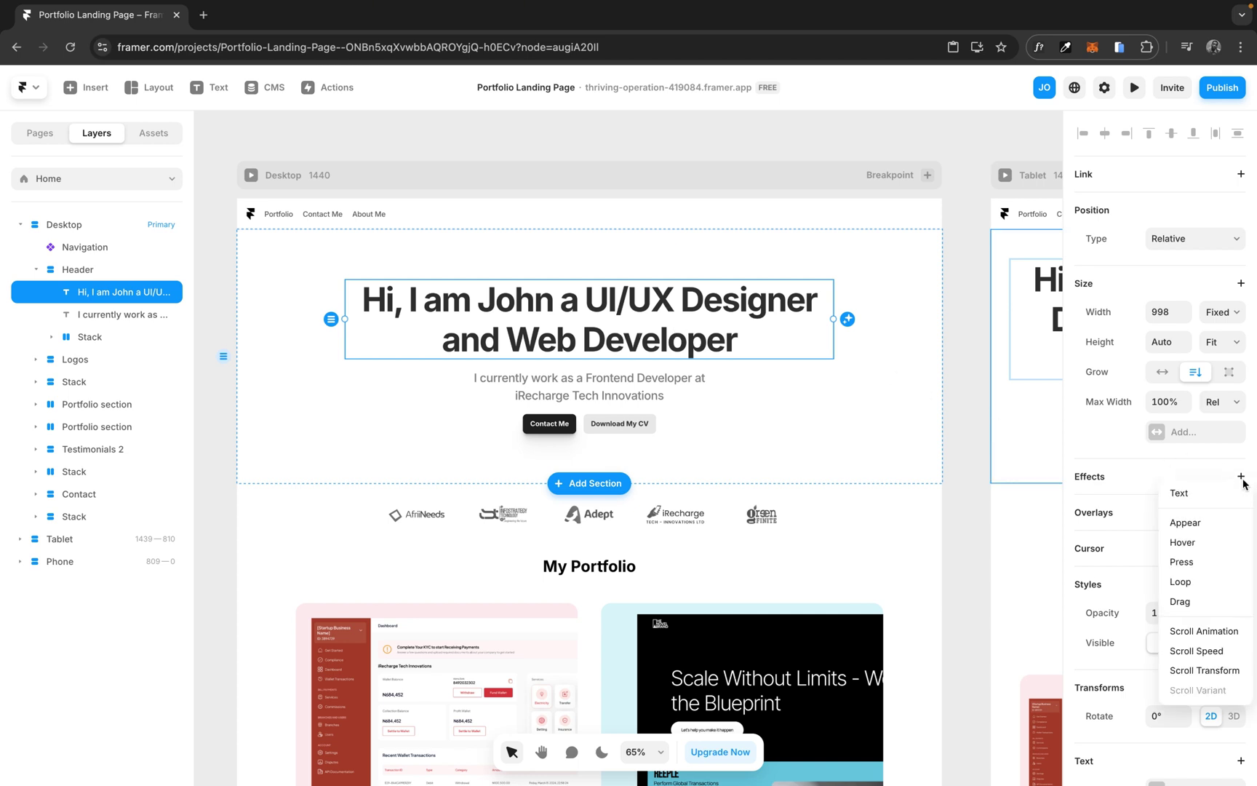
left_click(1194, 524)
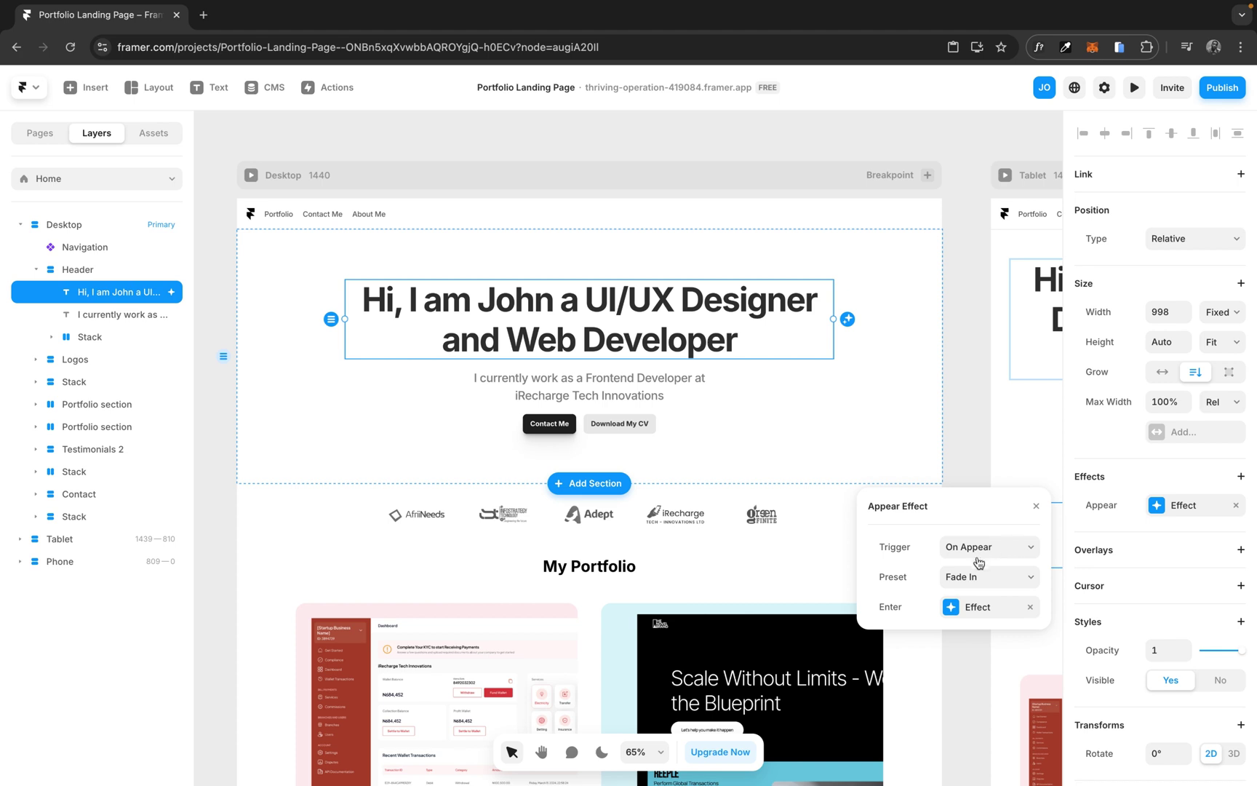
left_click(983, 612)
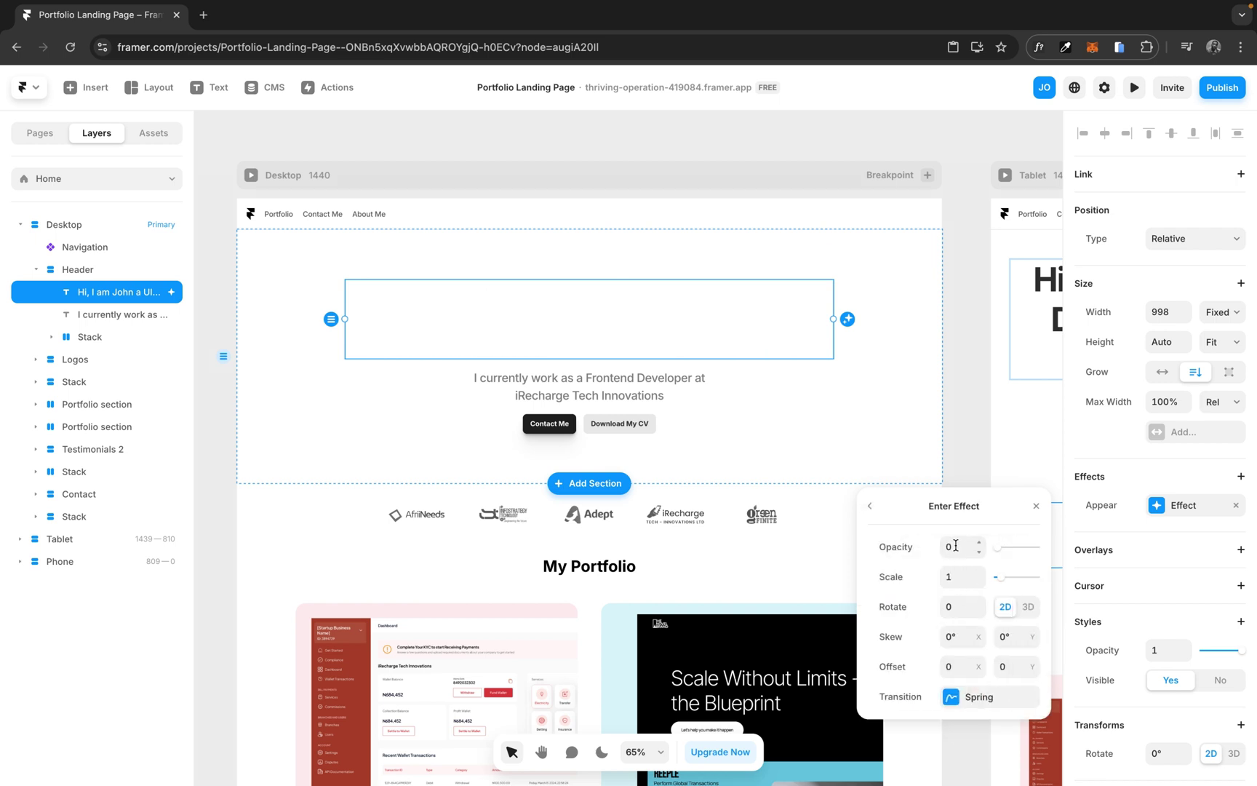
left_click_drag(996, 546, 1055, 541)
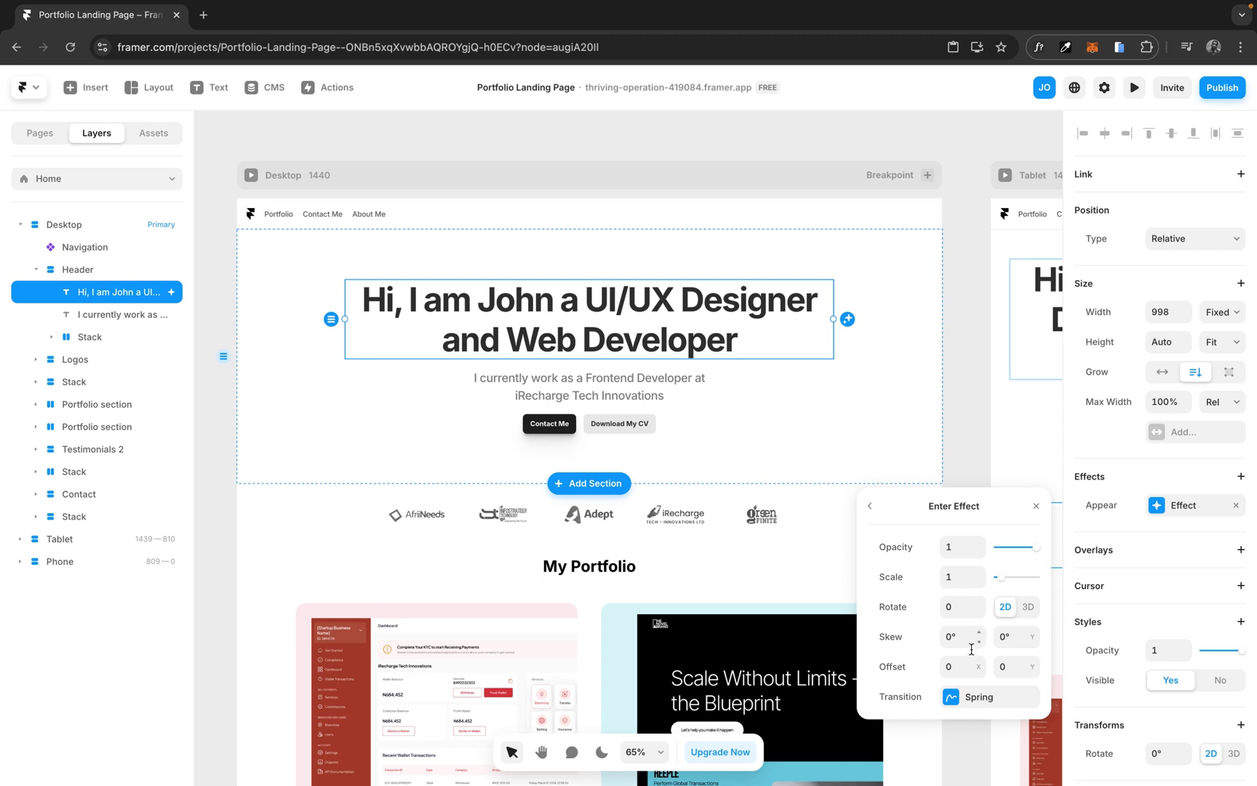
left_click(1007, 668)
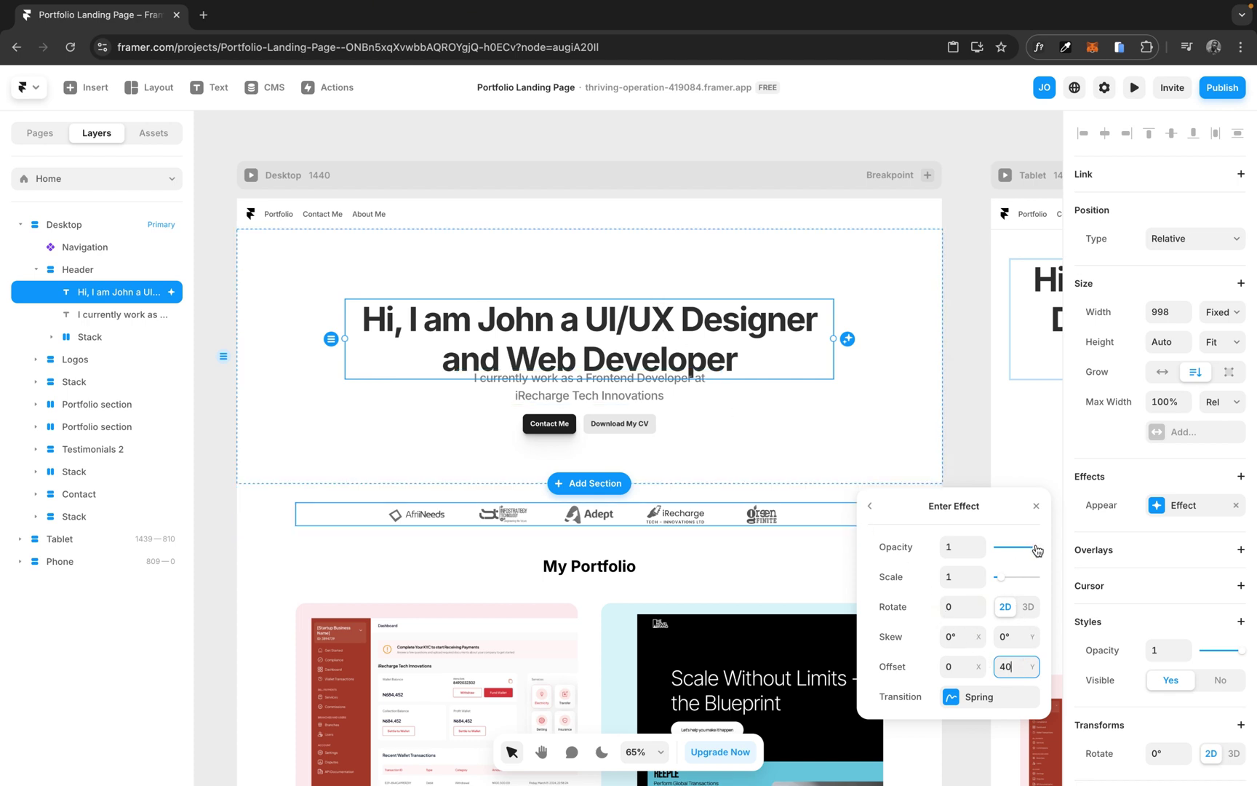
left_click_drag(1034, 545, 999, 554)
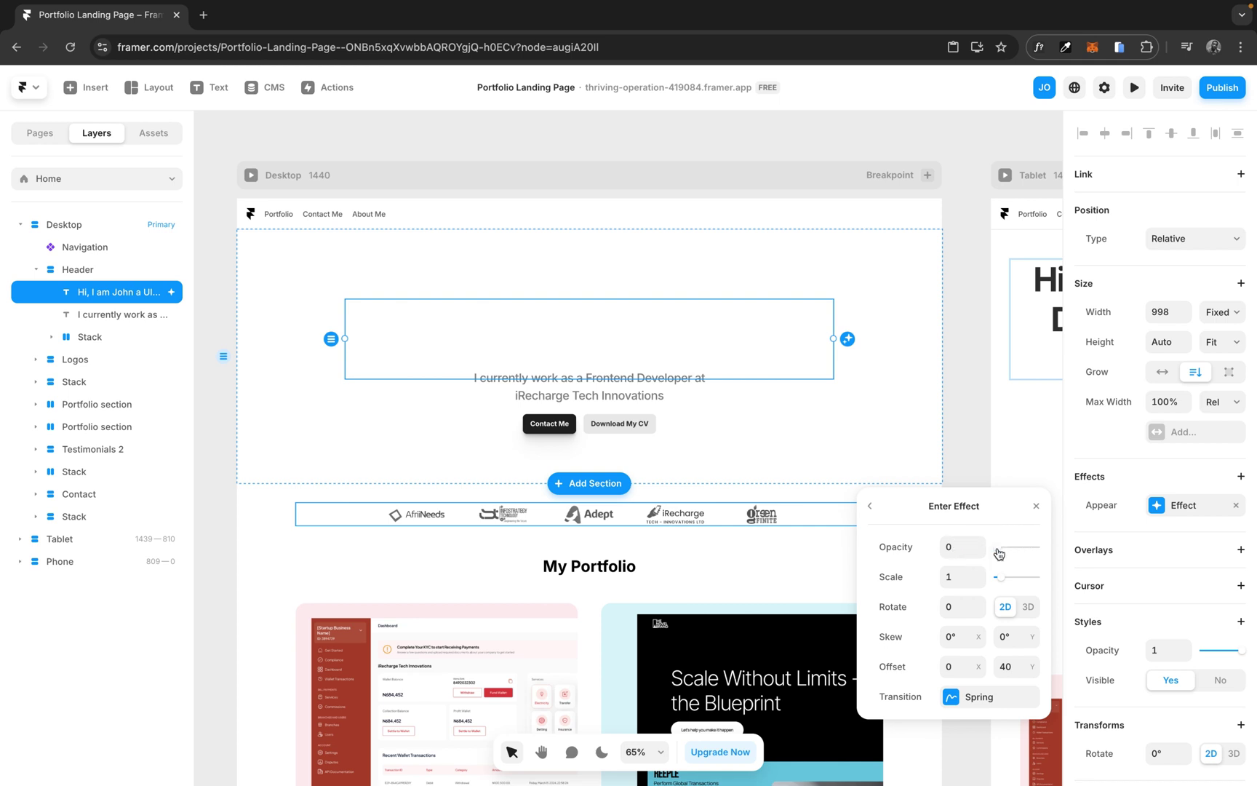
left_click(1141, 166)
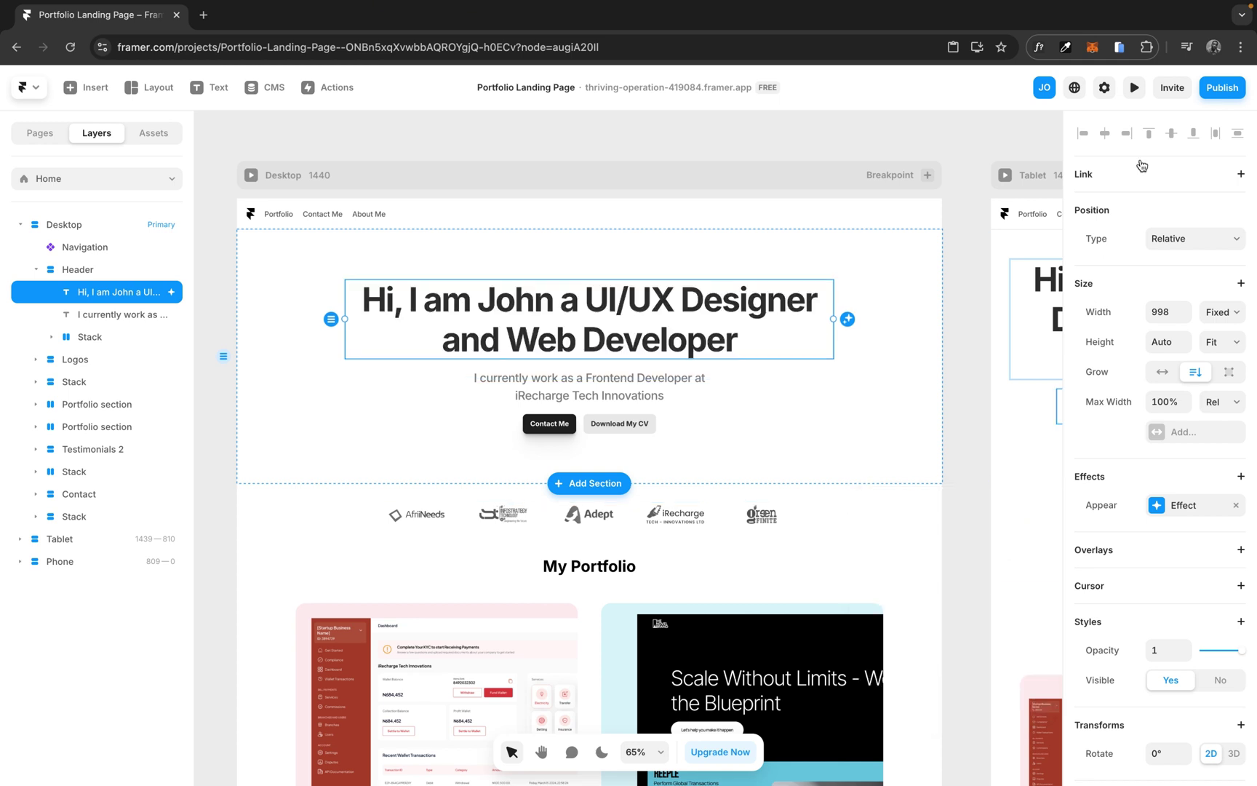
left_click(1134, 87)
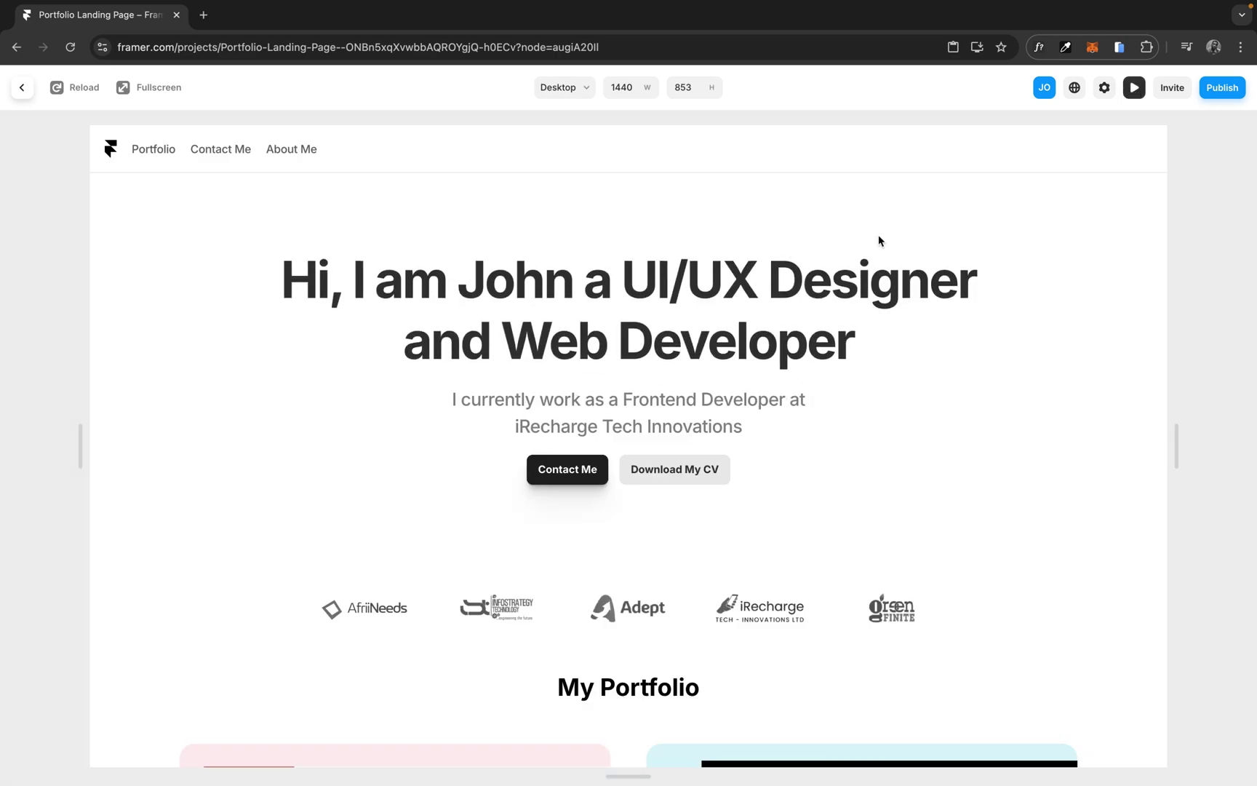
left_click(75, 87)
left_click(75, 87)
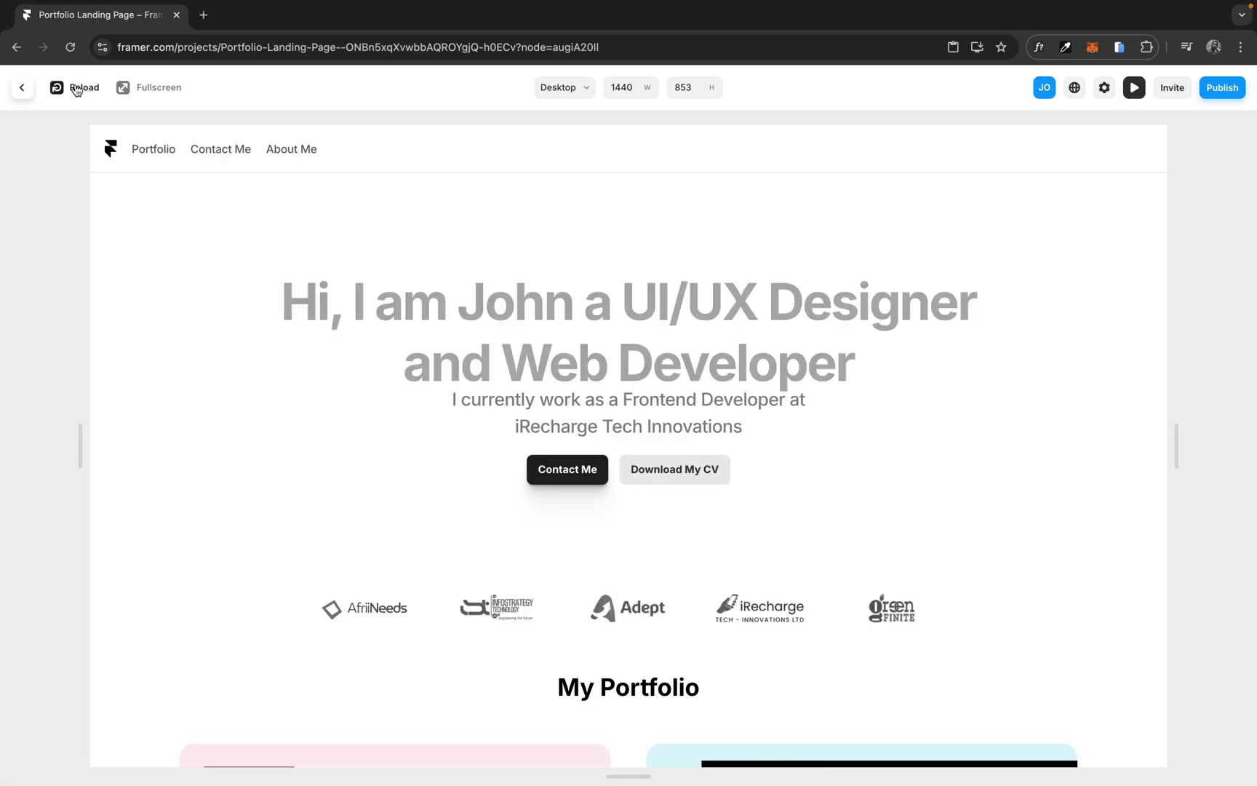
left_click(76, 87)
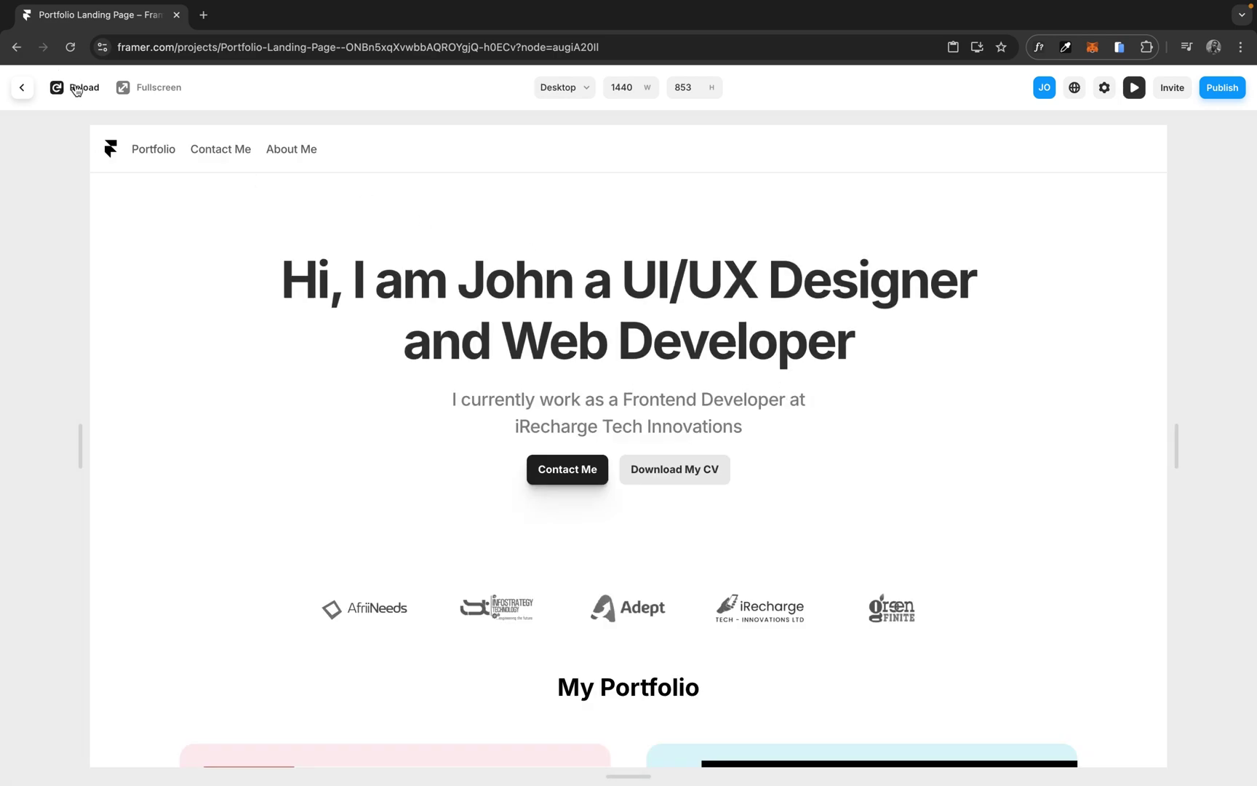
left_click(21, 87)
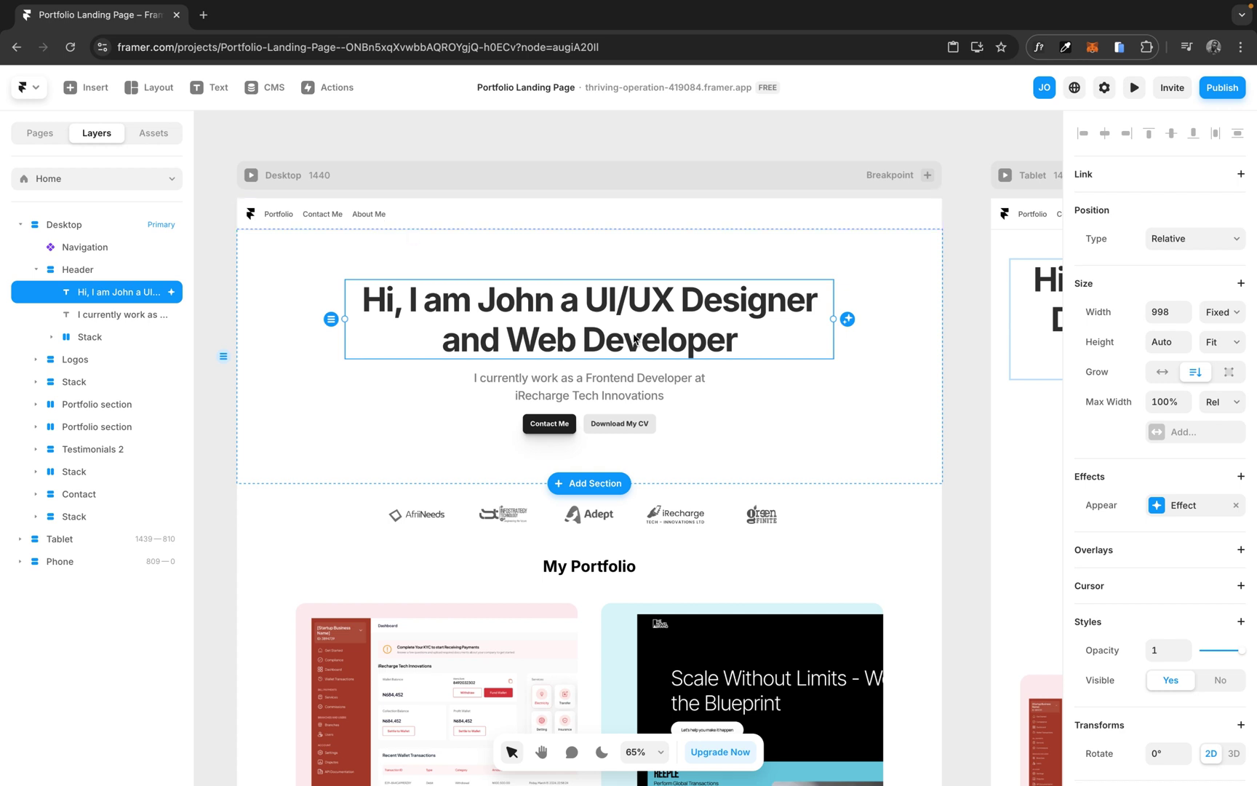
Step: Set the heading's Spring transition to stiffness 150 and damping 40
left_click(1178, 505)
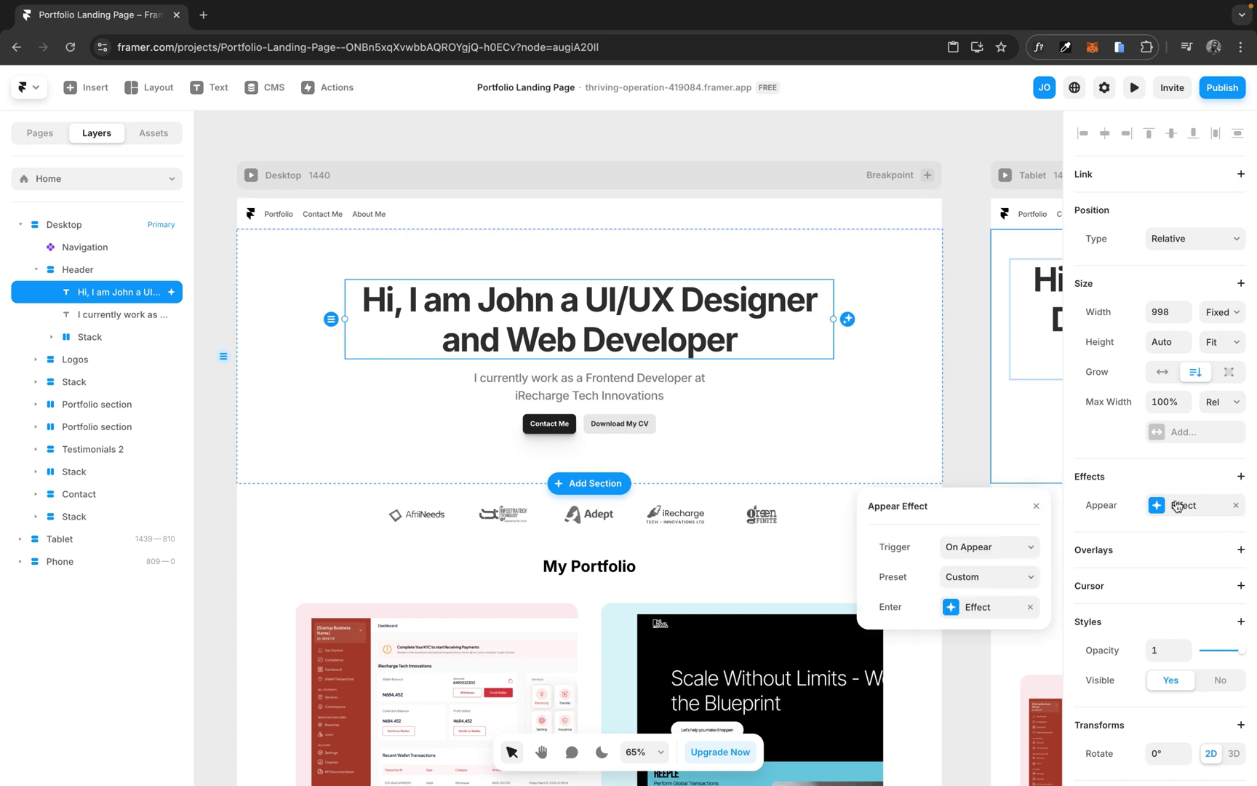
left_click(982, 608)
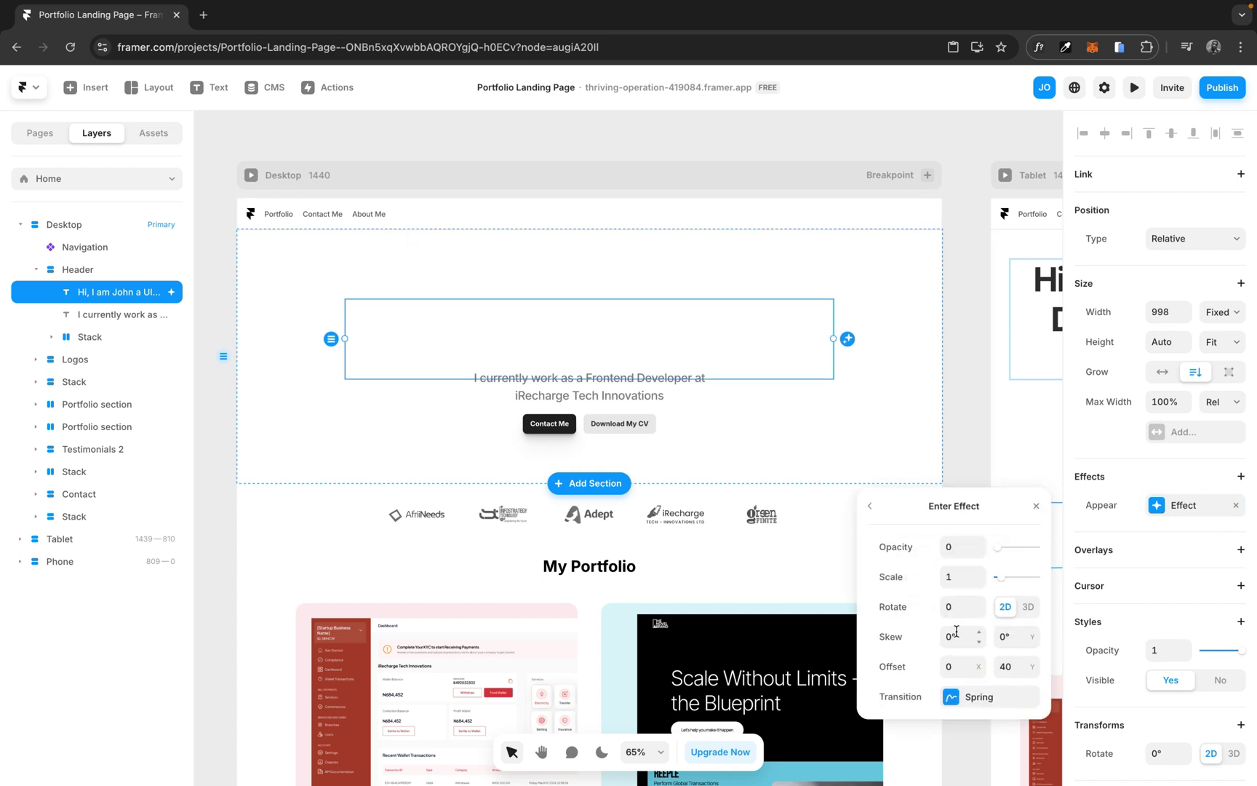
left_click(972, 711)
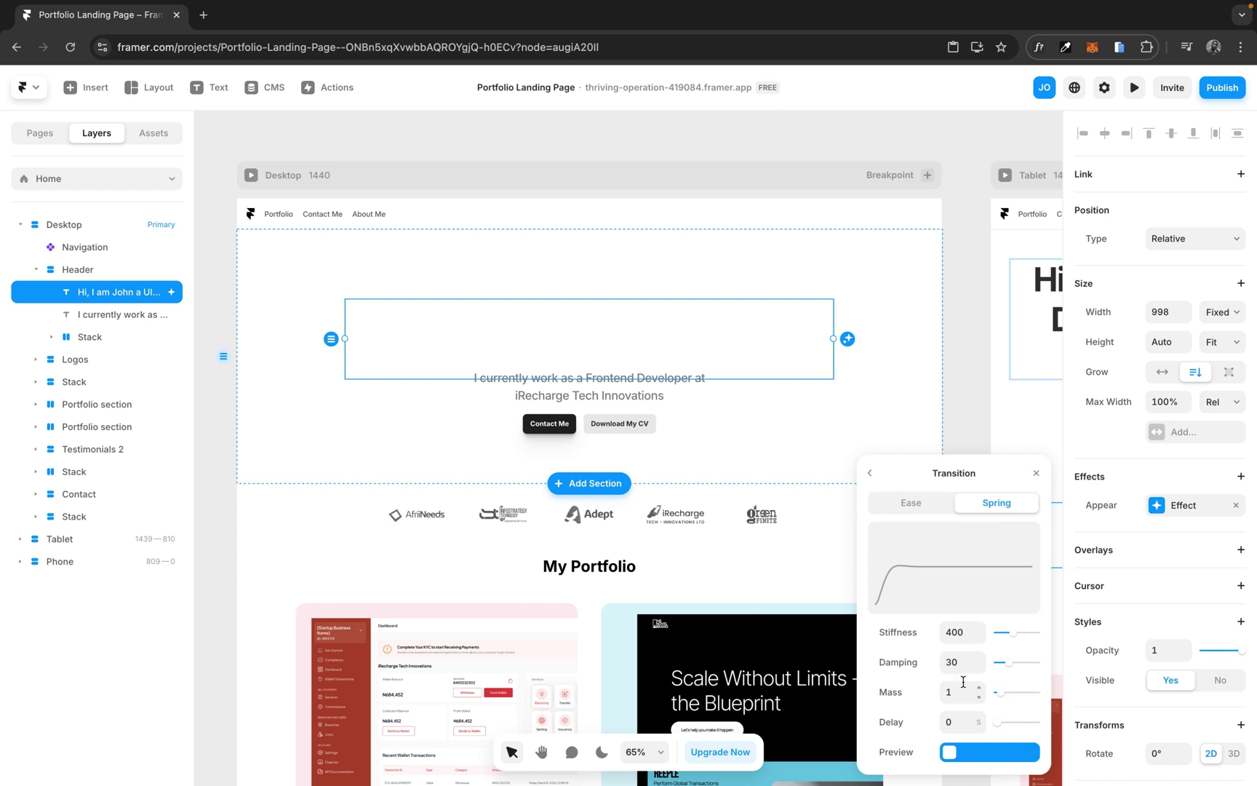
left_click(964, 631)
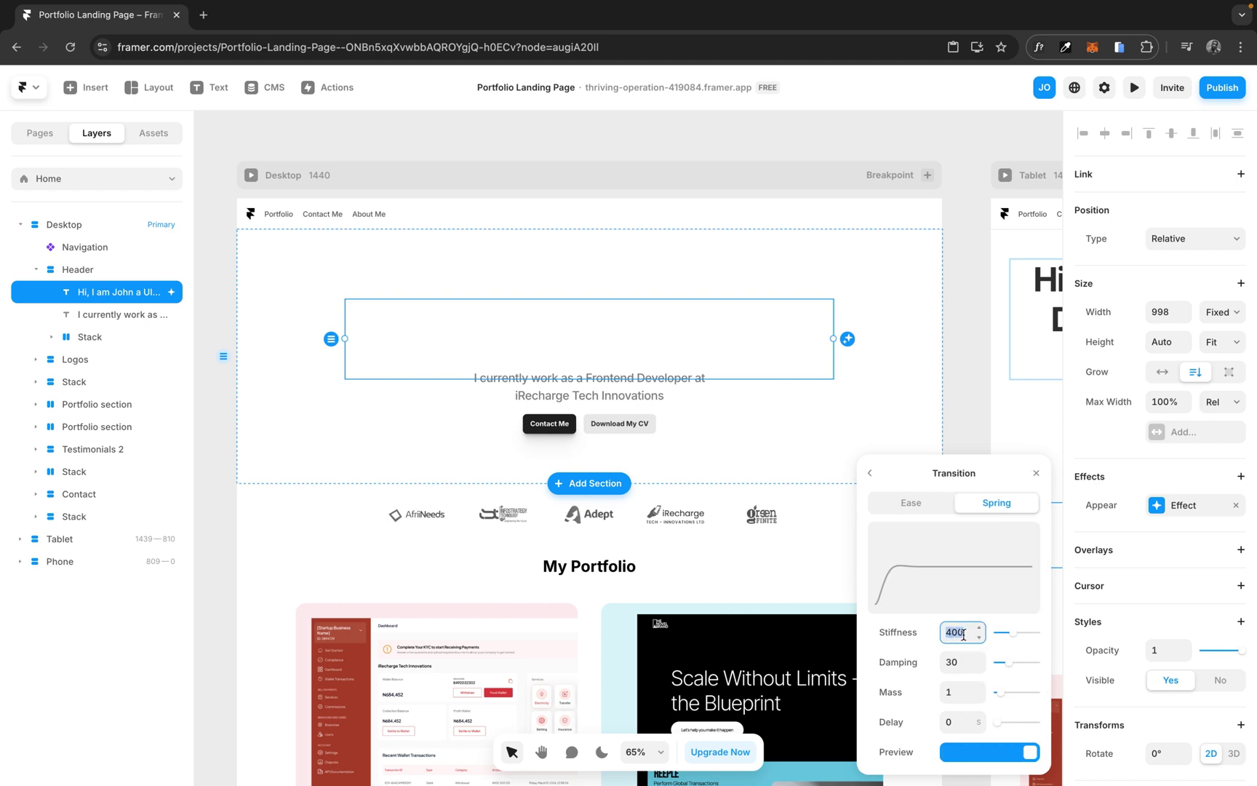
type("150")
left_click(960, 663)
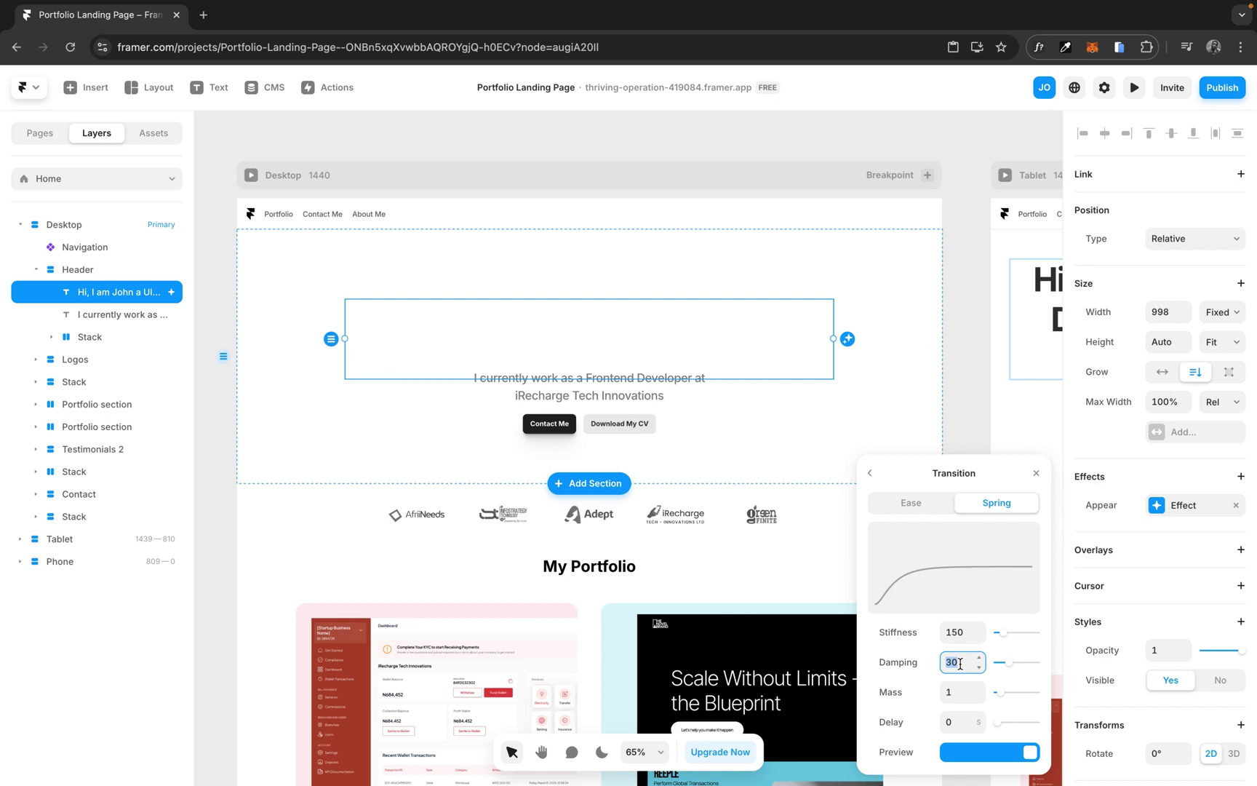
type("100")
key("Return")
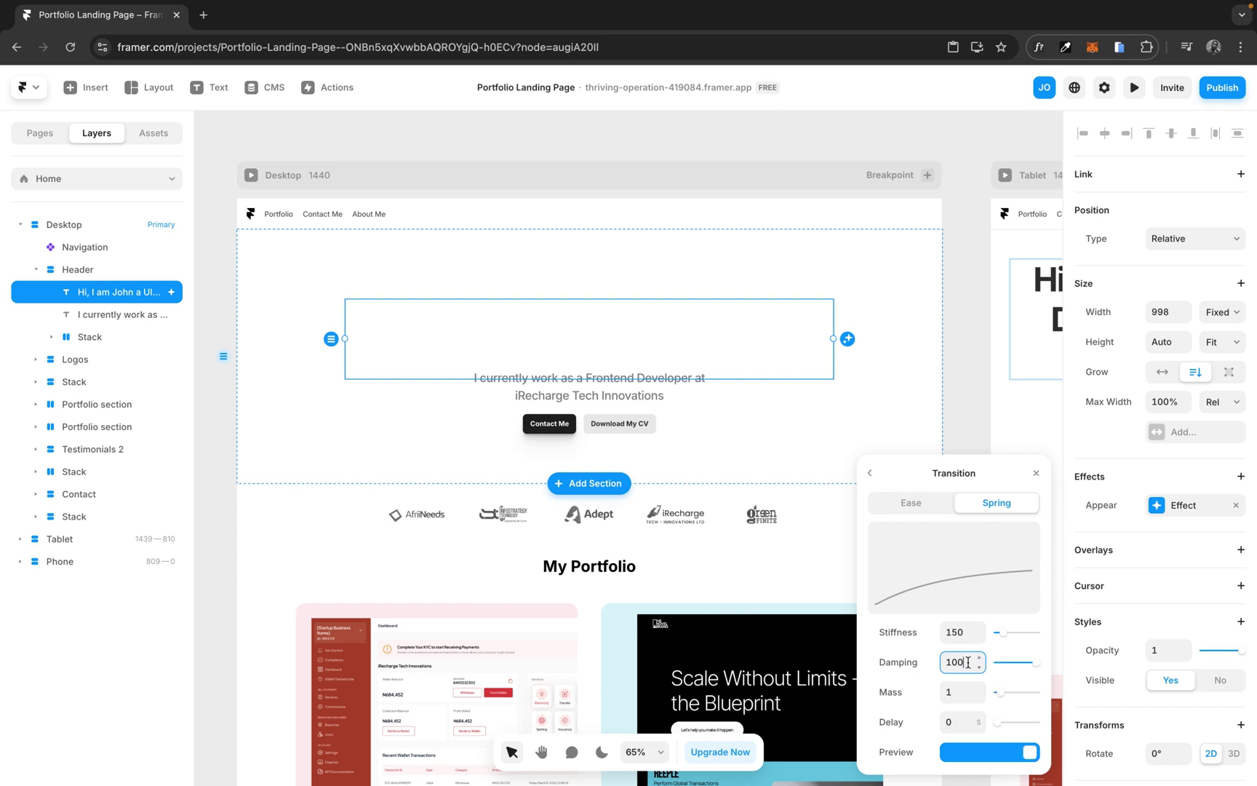
key("BackSpace")
type("40")
key("Return")
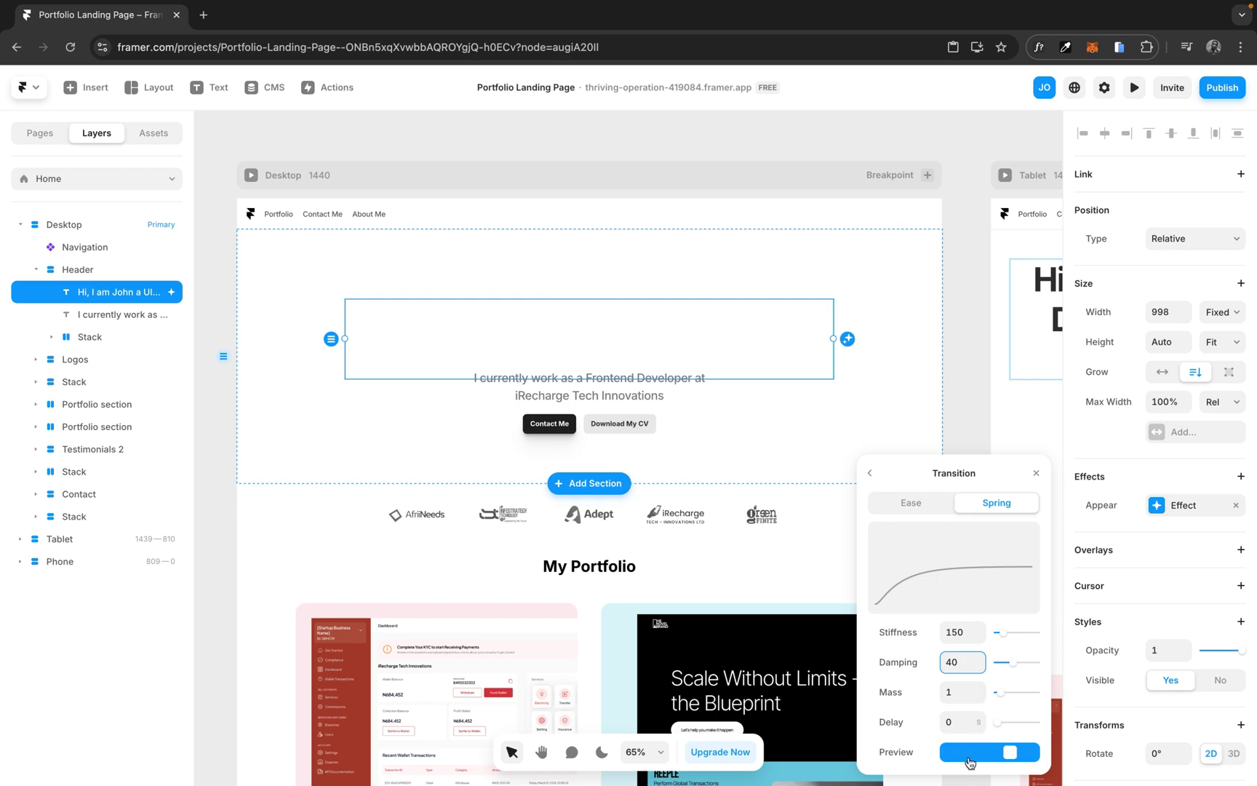
left_click(1036, 471)
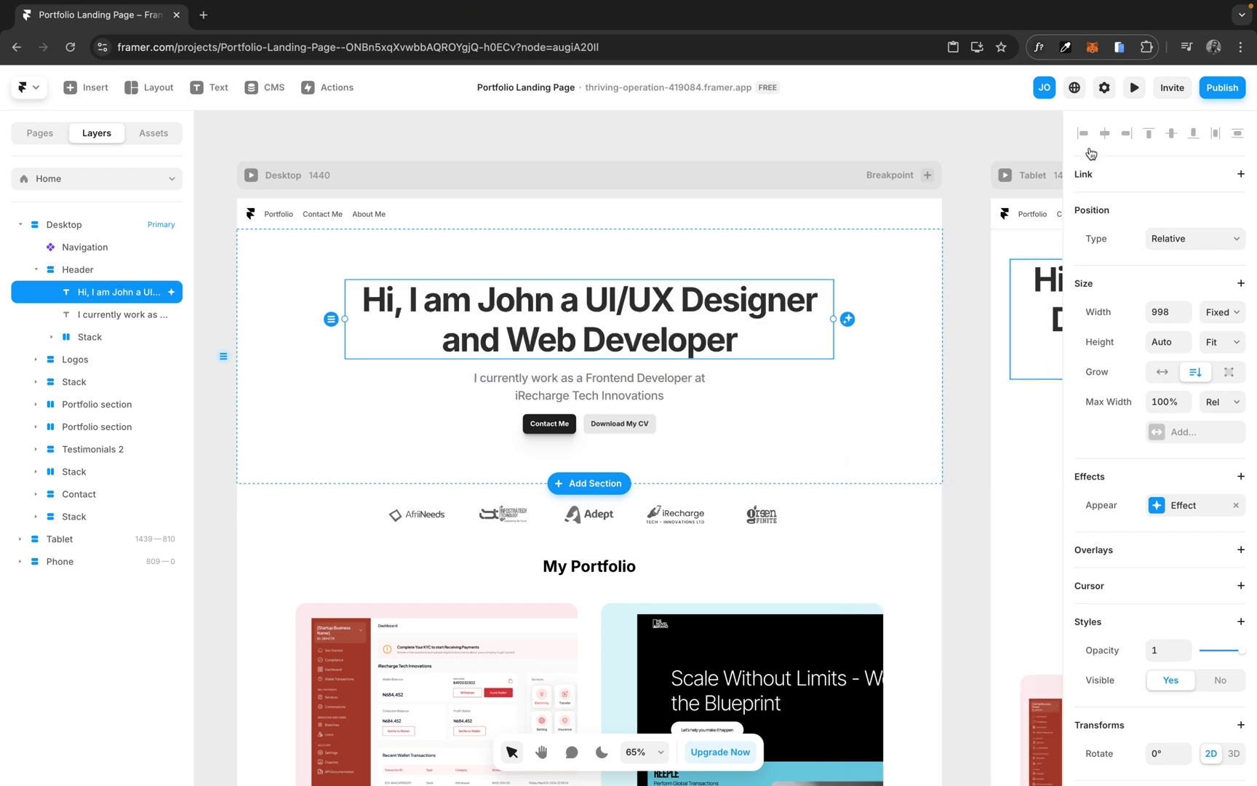
left_click(1136, 88)
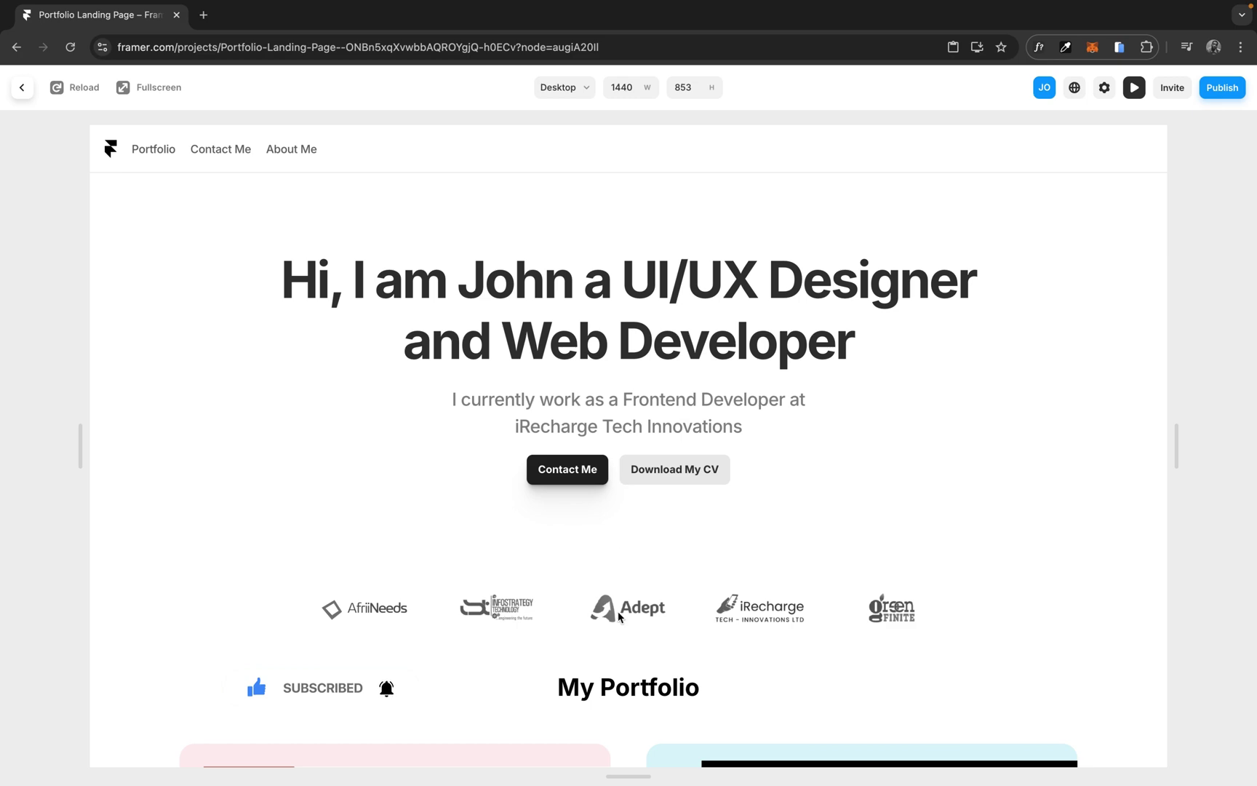
left_click(18, 88)
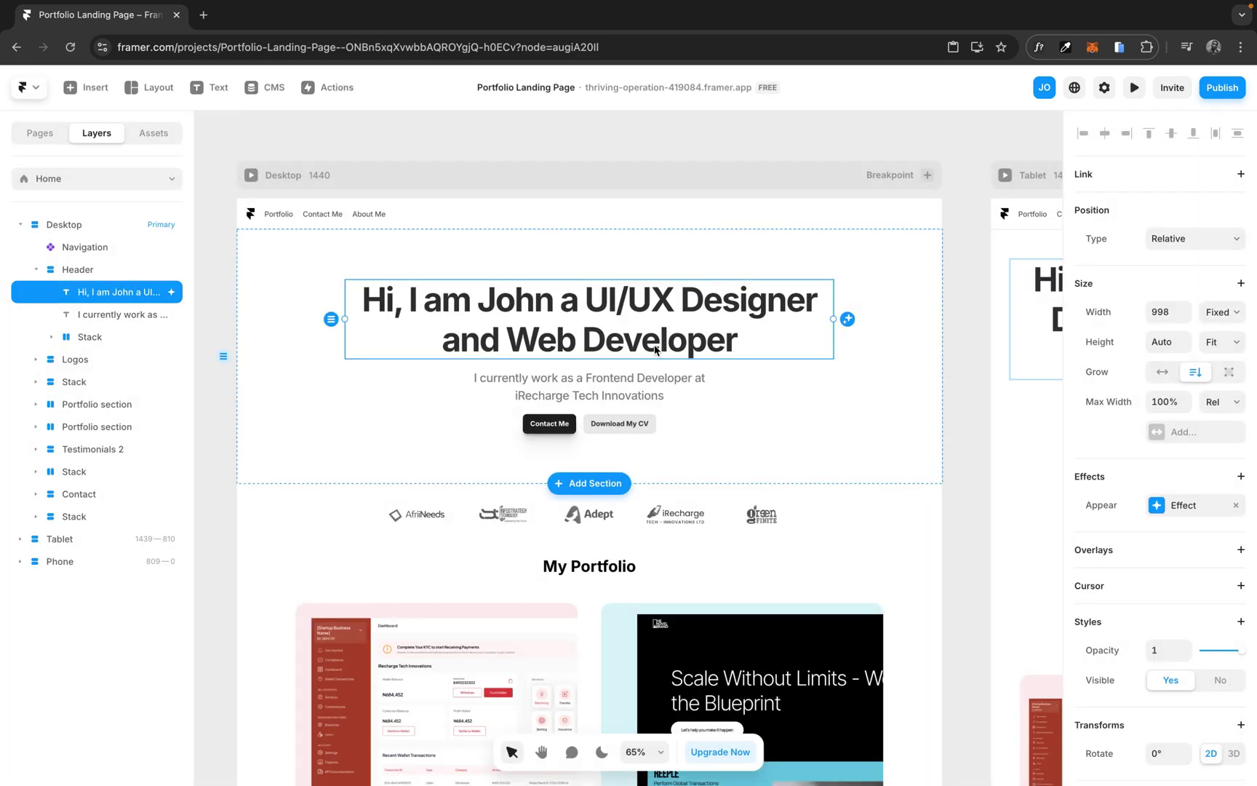
Step: Copy the hero heading's Appear effect and paste it onto the subtitle with Paste Effects
left_click(618, 389)
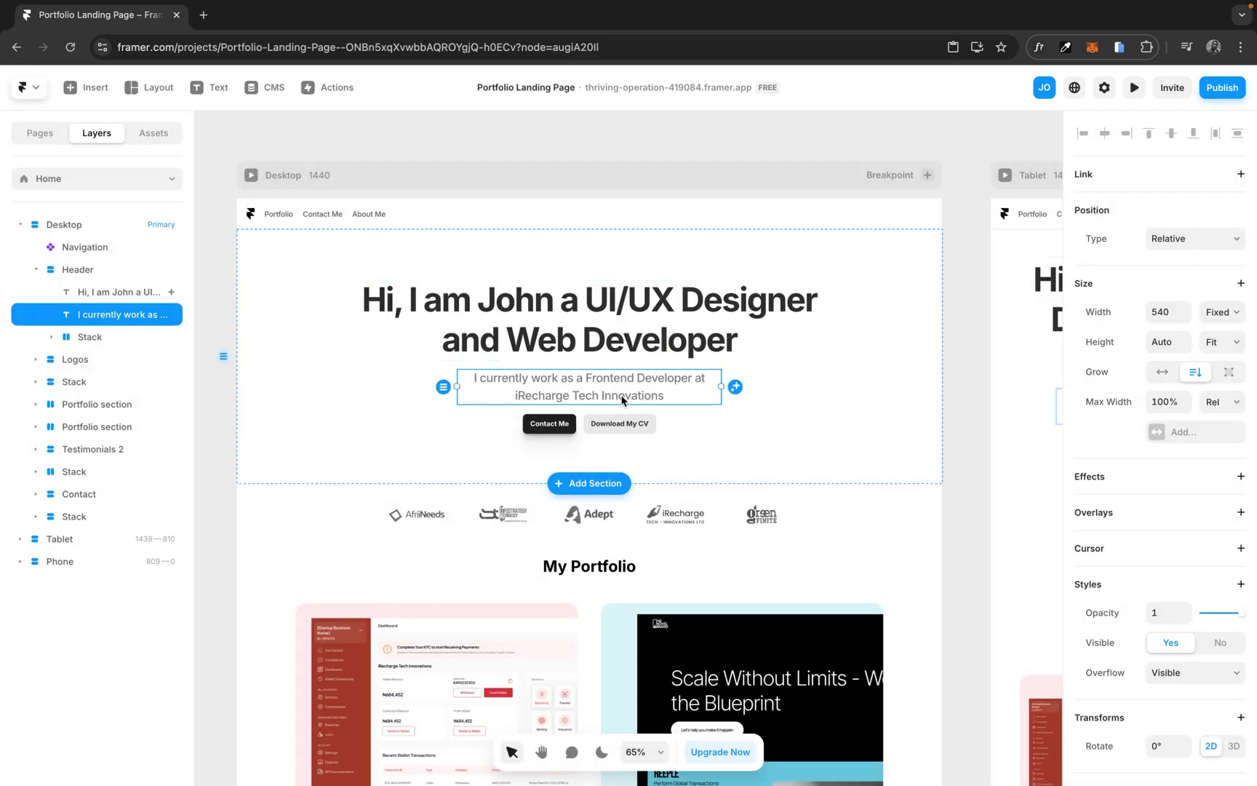
left_click(648, 337)
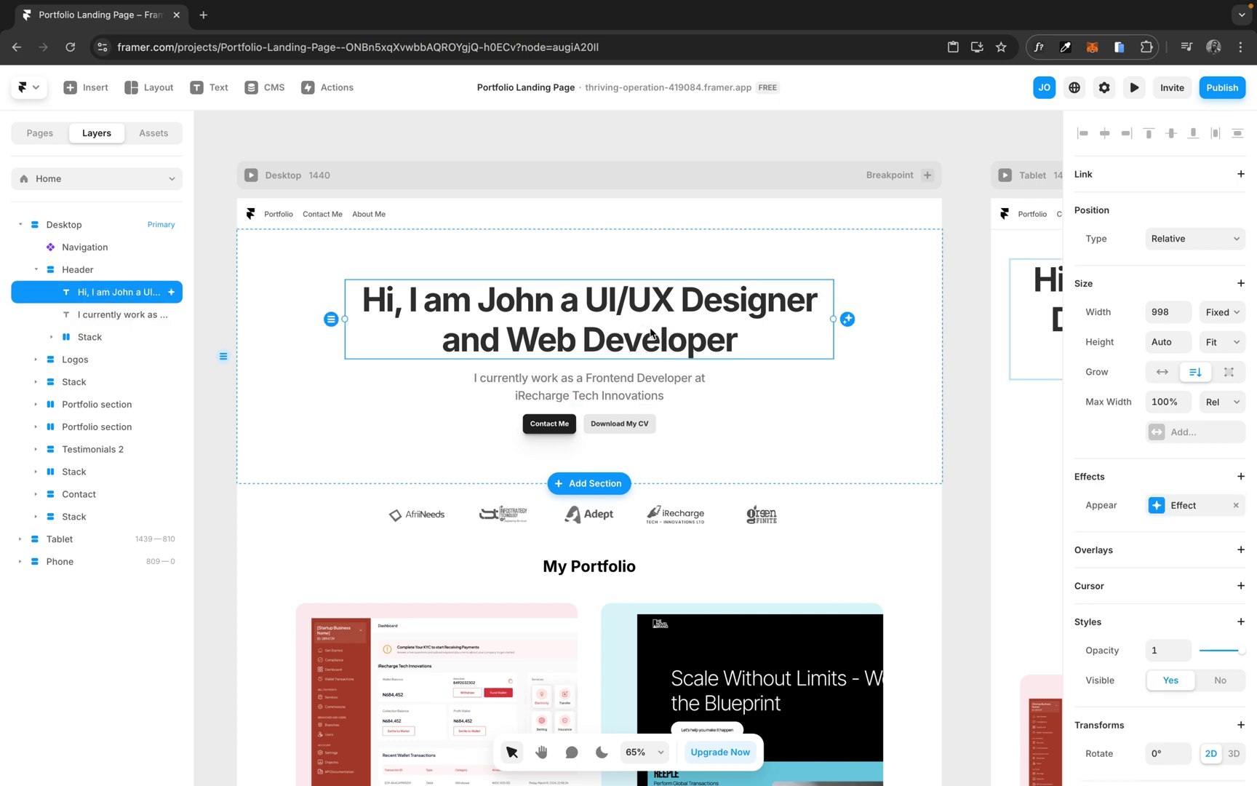
right_click(1183, 509)
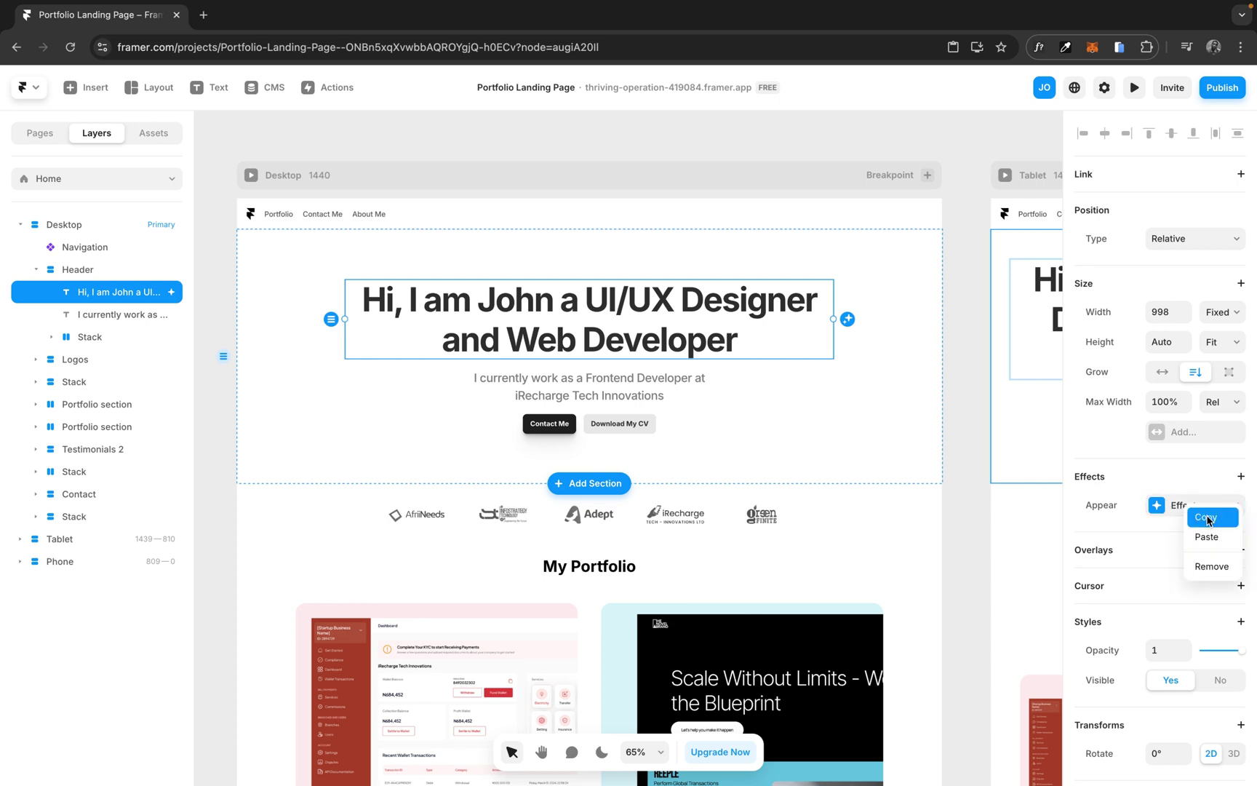
left_click(1207, 518)
left_click(591, 396)
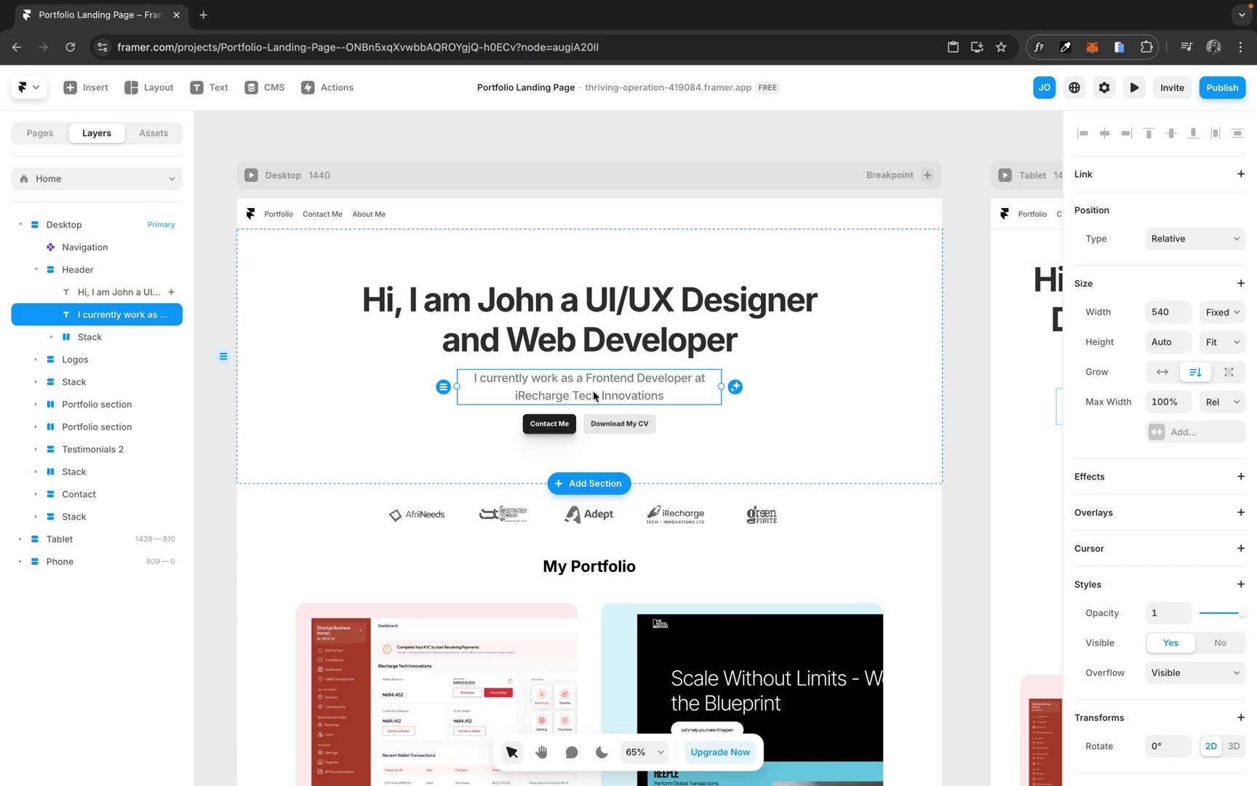
right_click(595, 393)
mouse_move(662, 535)
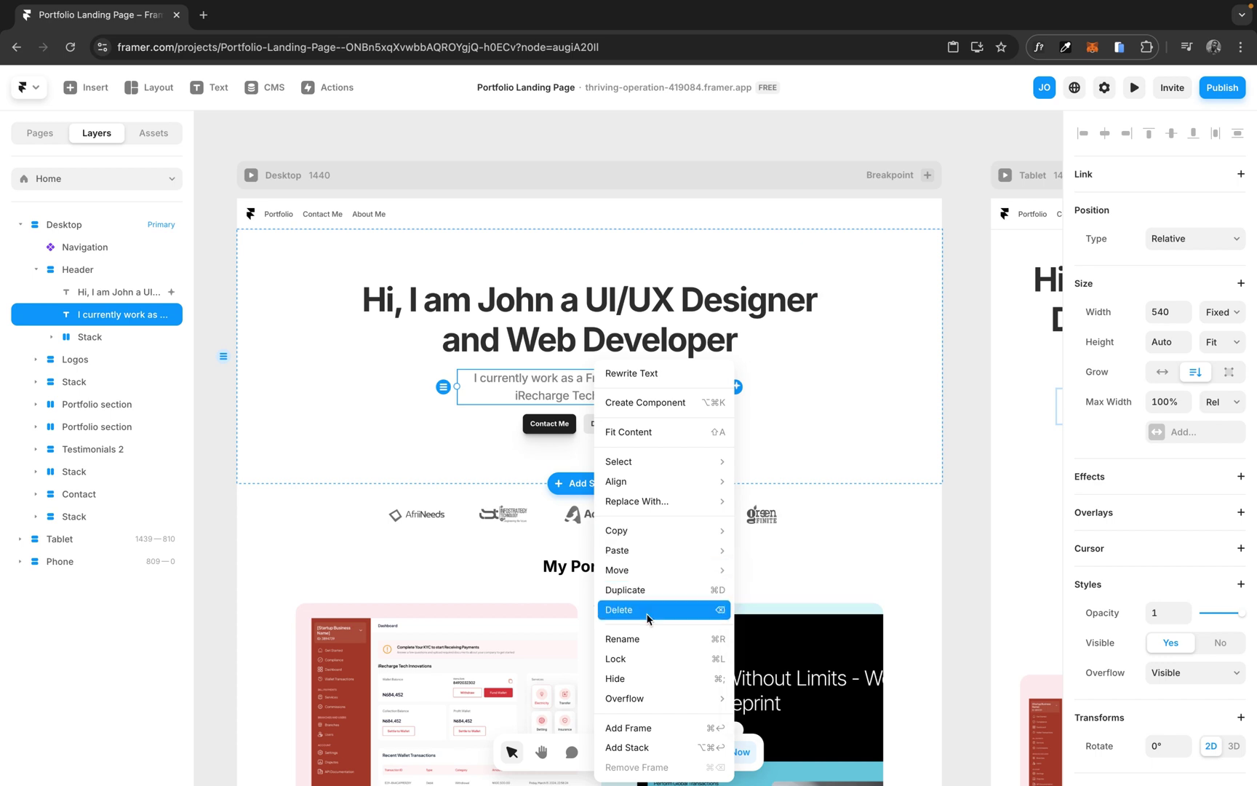
mouse_move(695, 554)
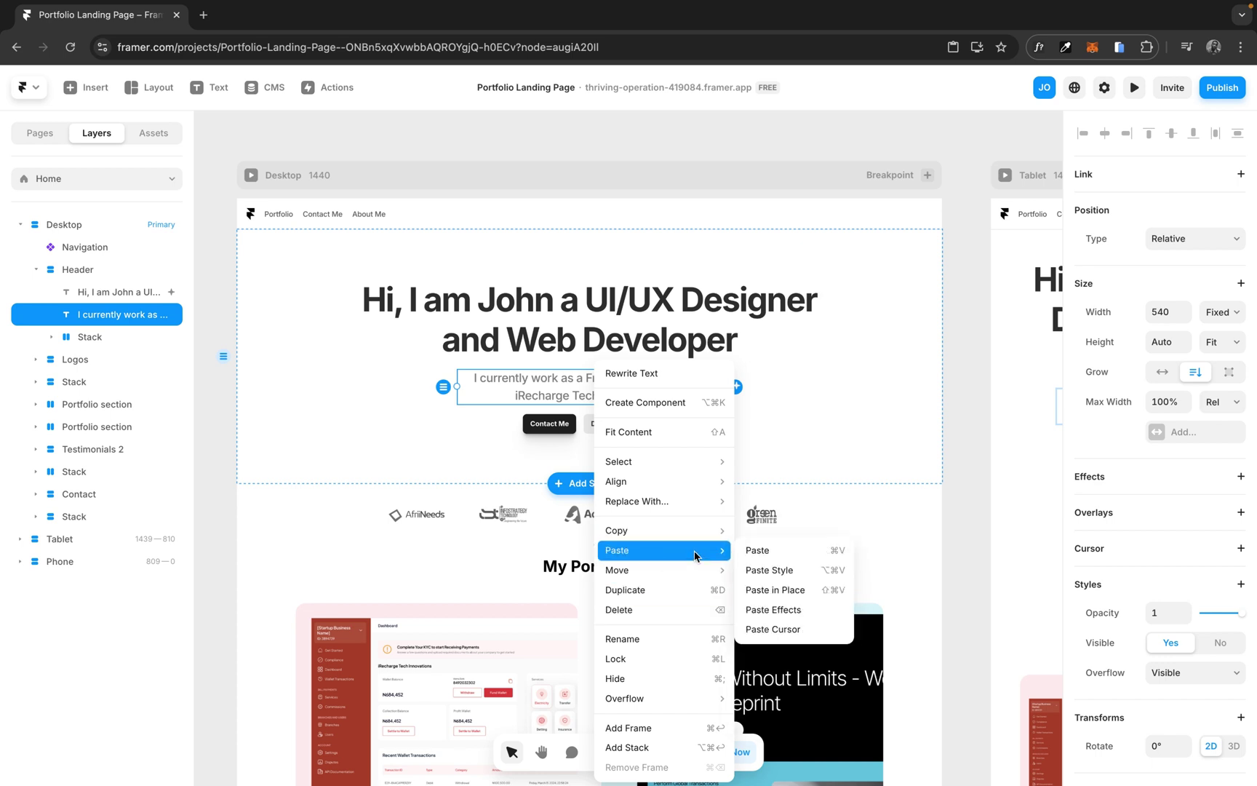
left_click(773, 609)
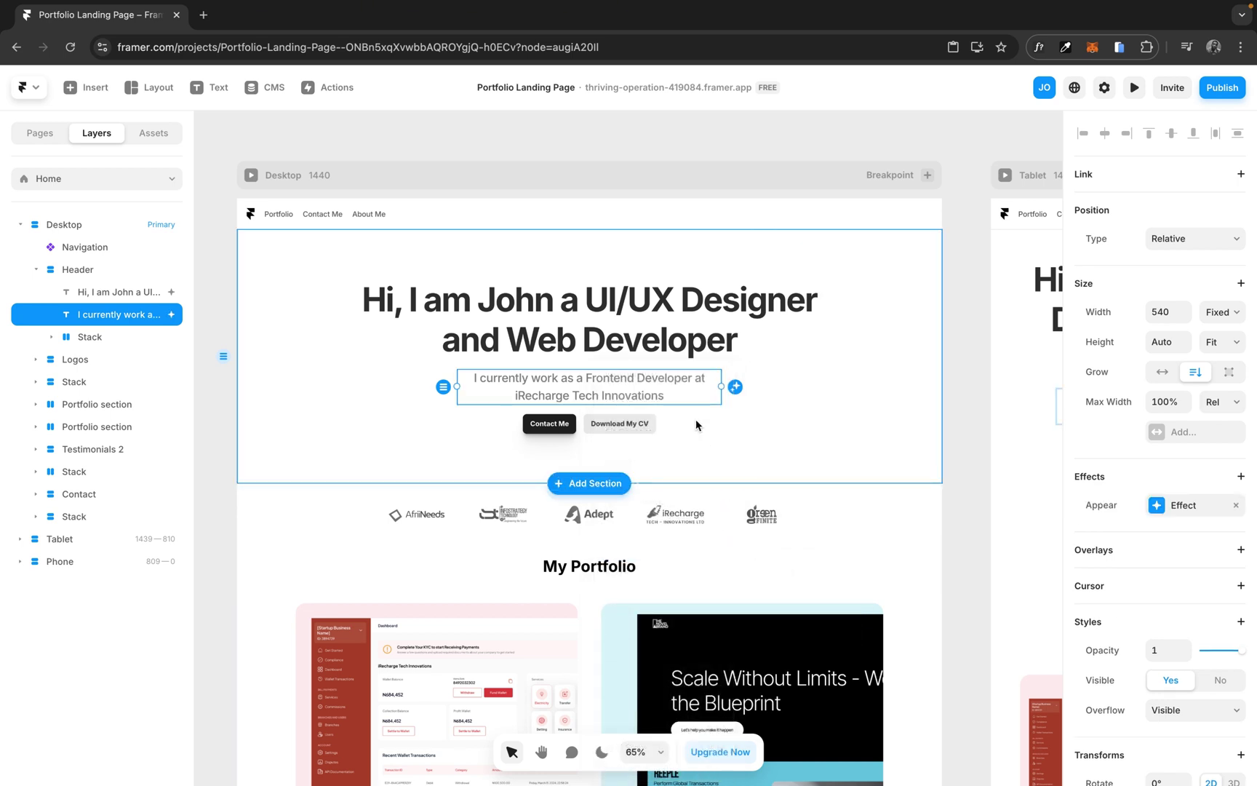
left_click(1134, 87)
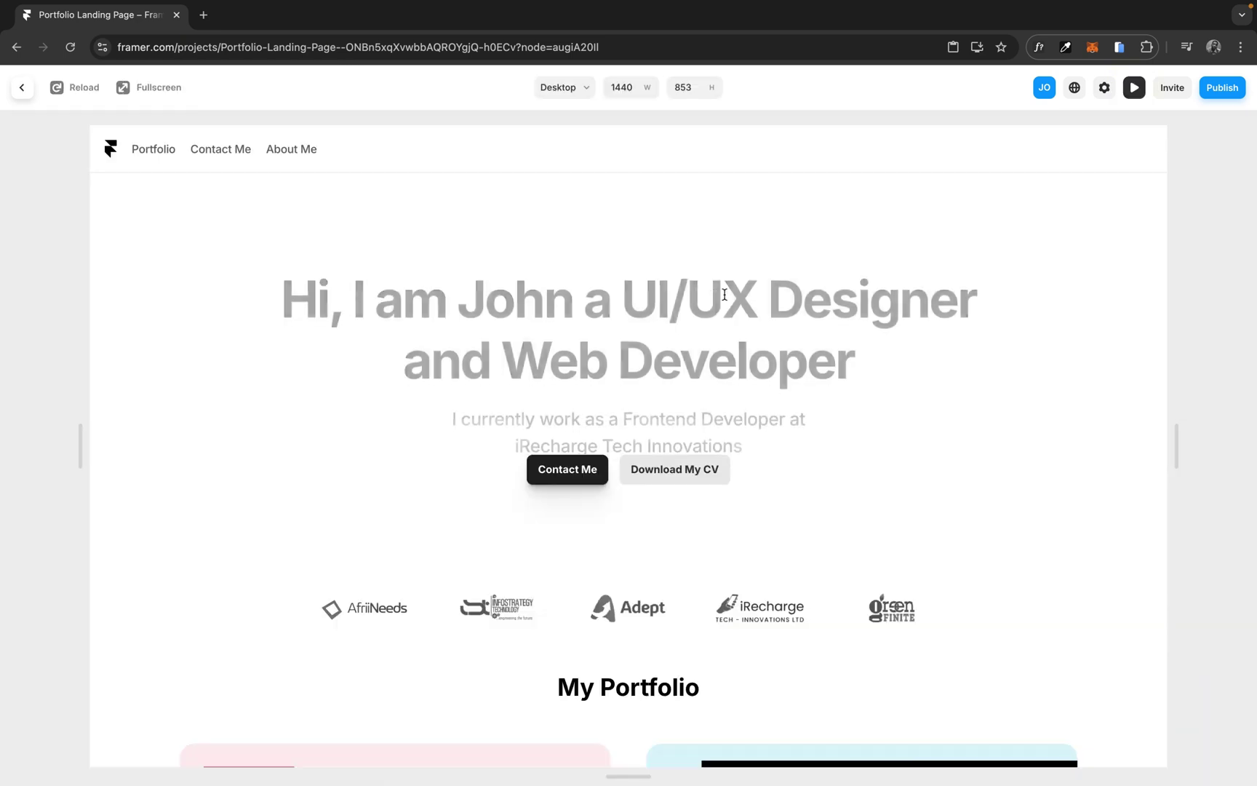
left_click(85, 89)
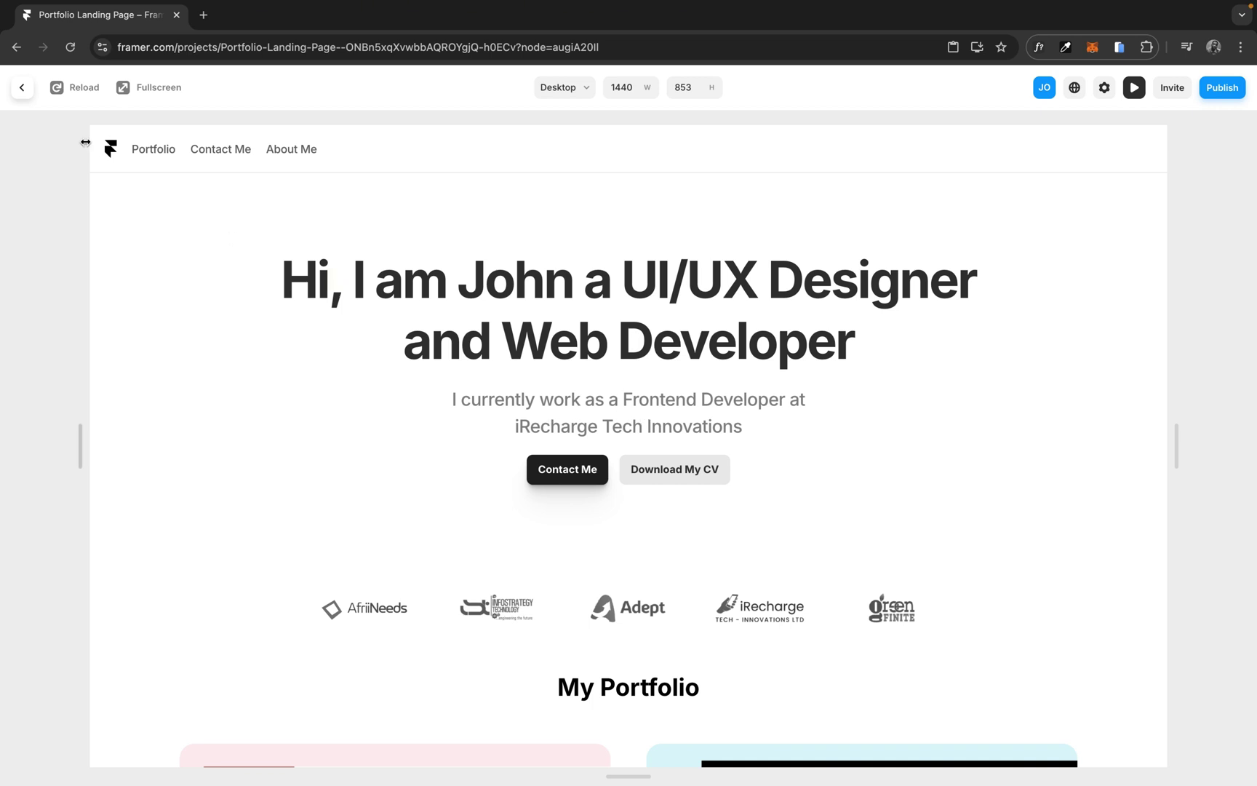
left_click(22, 88)
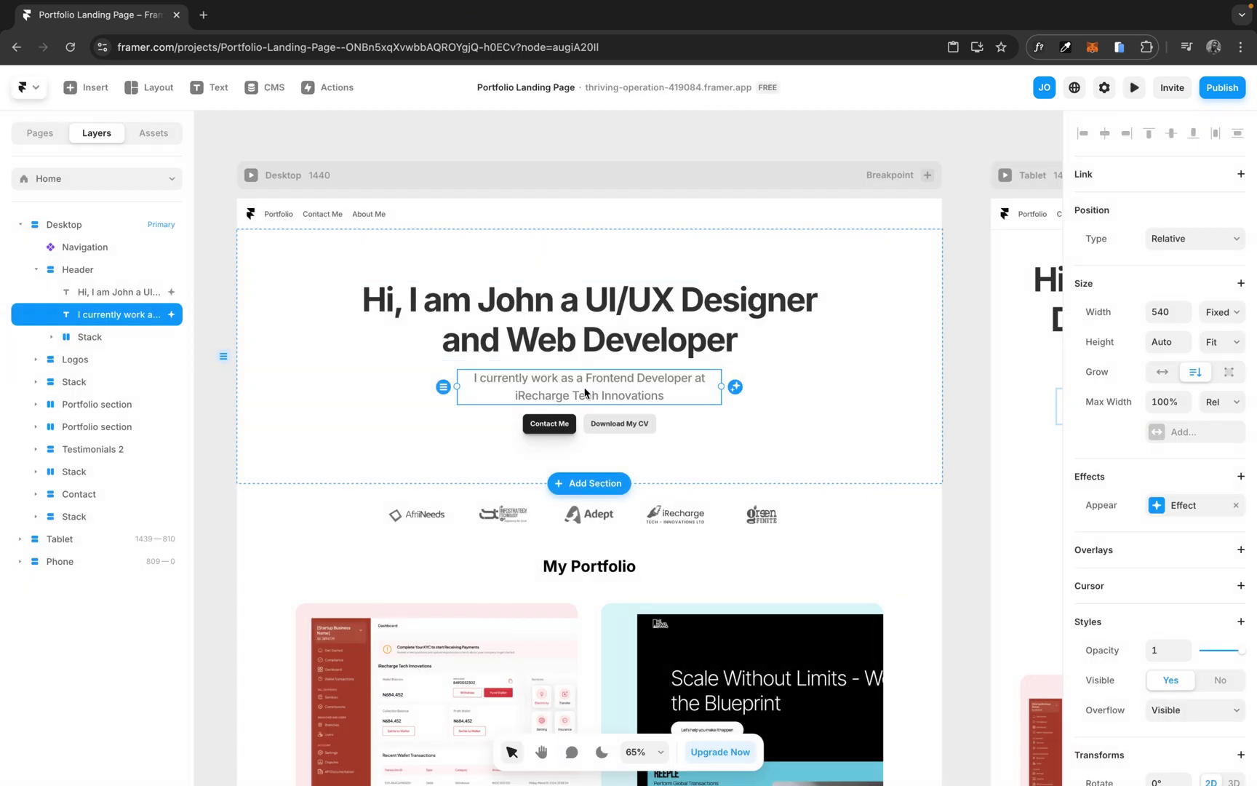
Step: Give the subtitle's Spring entrance a 0.2 s delay
left_click(1177, 507)
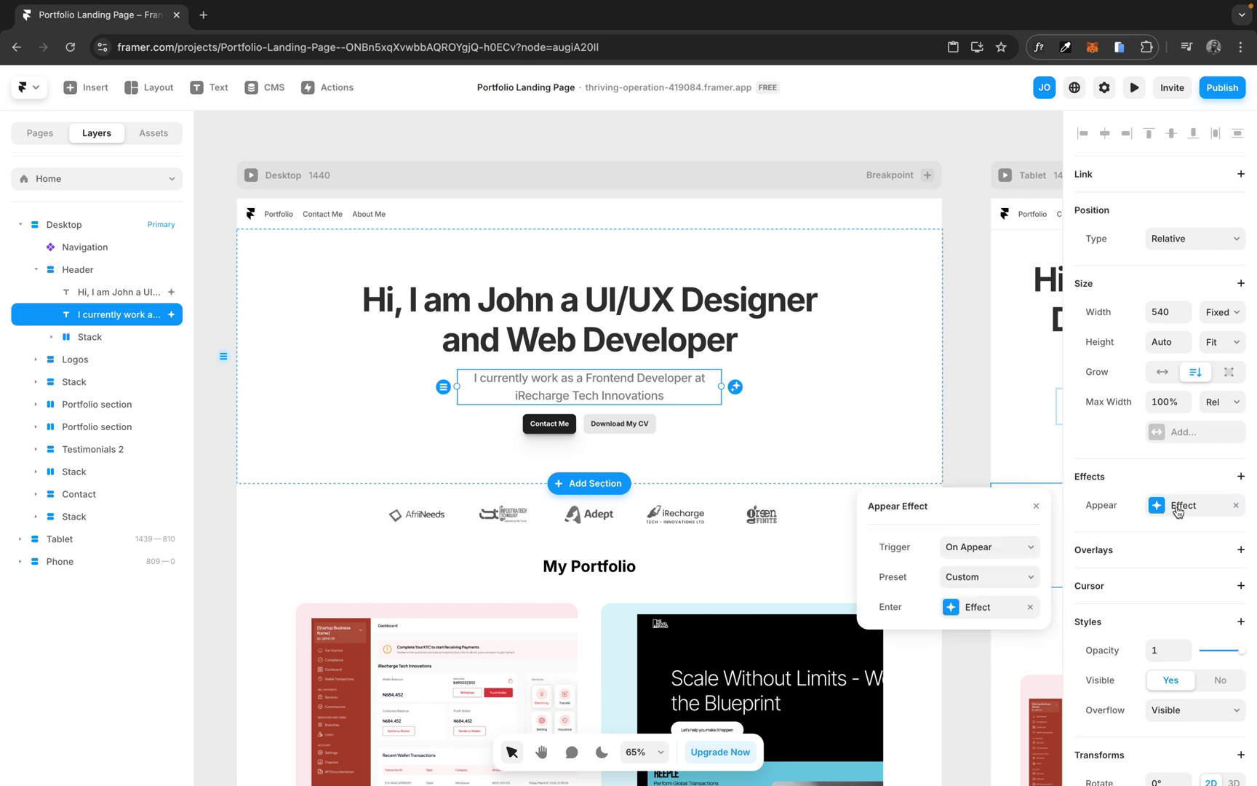
left_click(982, 606)
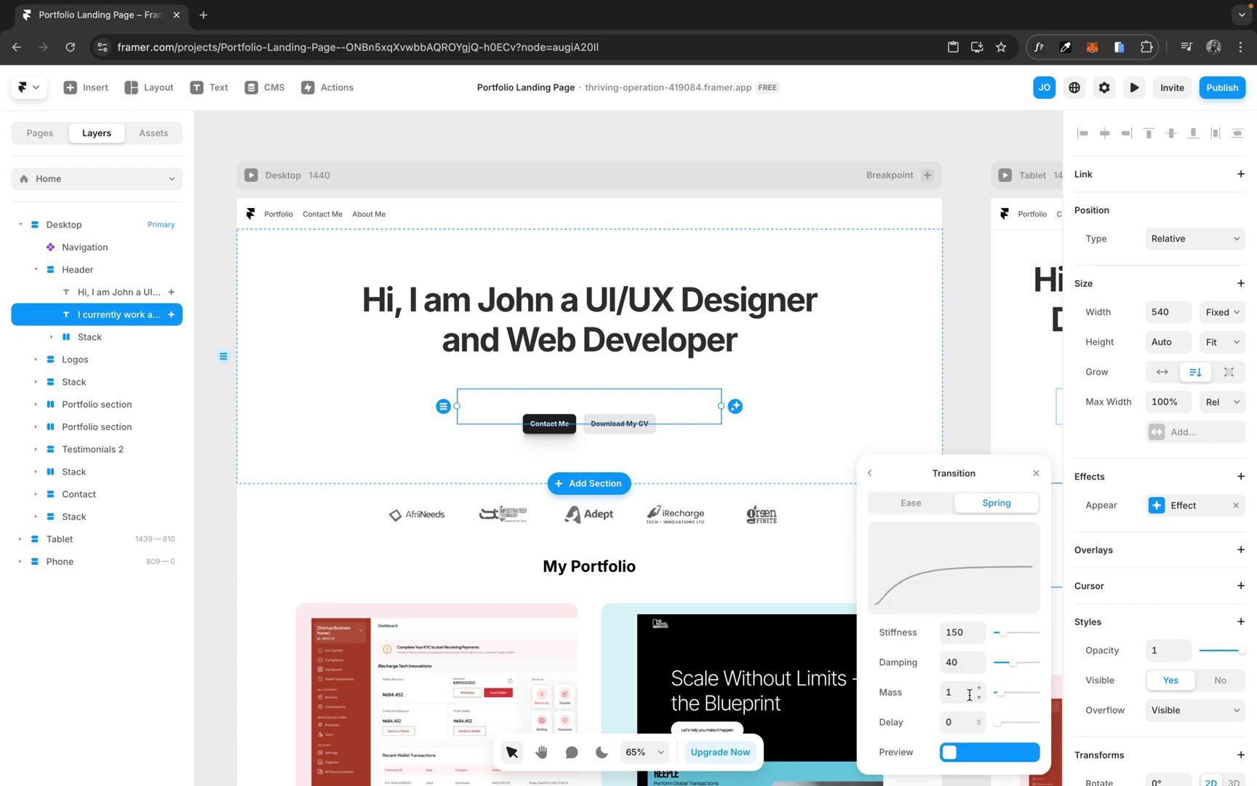
left_click(958, 721)
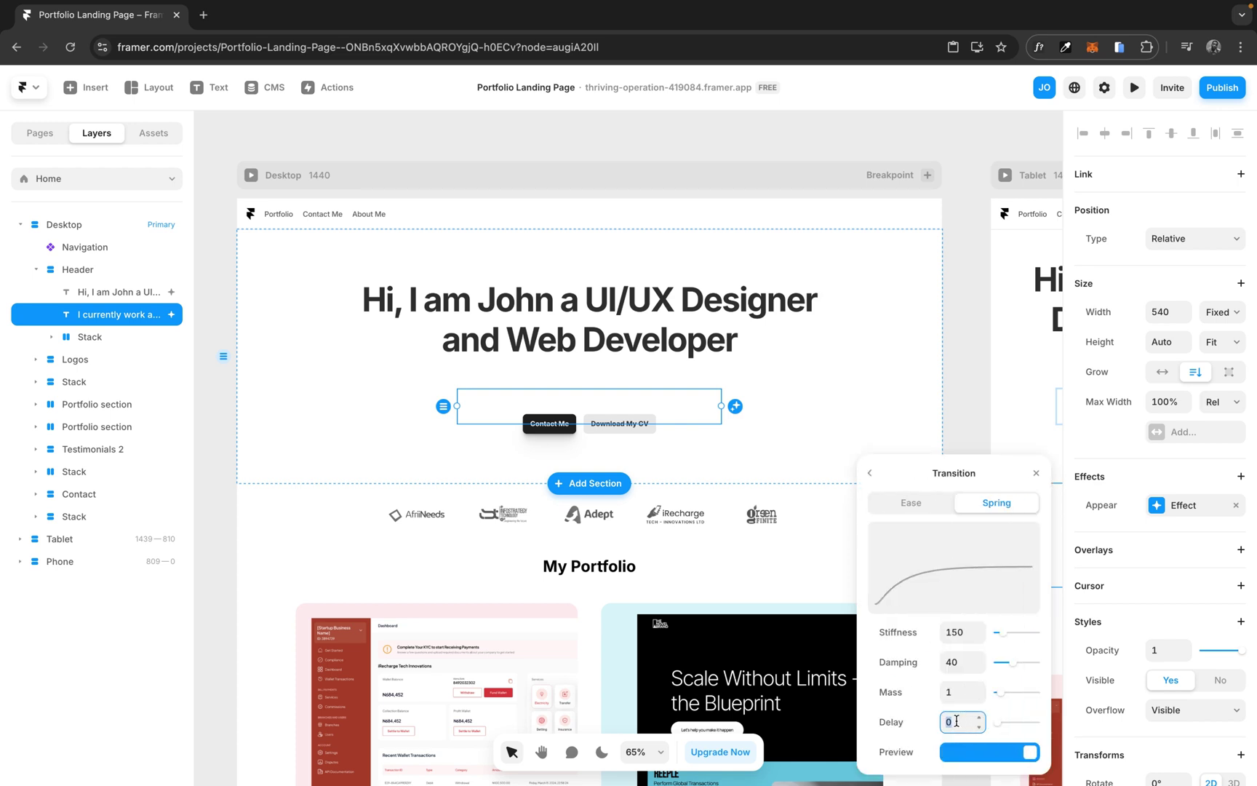
type(".2")
left_click(1036, 473)
left_click(1135, 91)
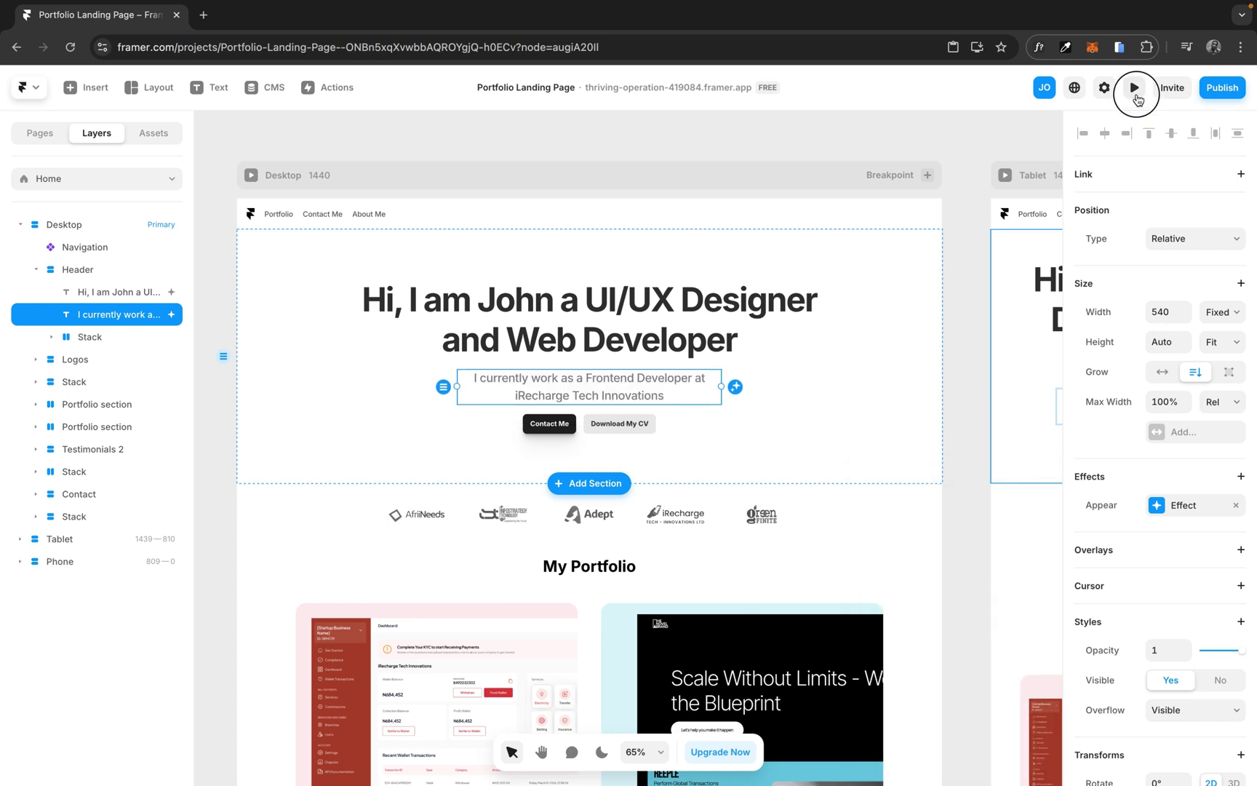
left_click(74, 88)
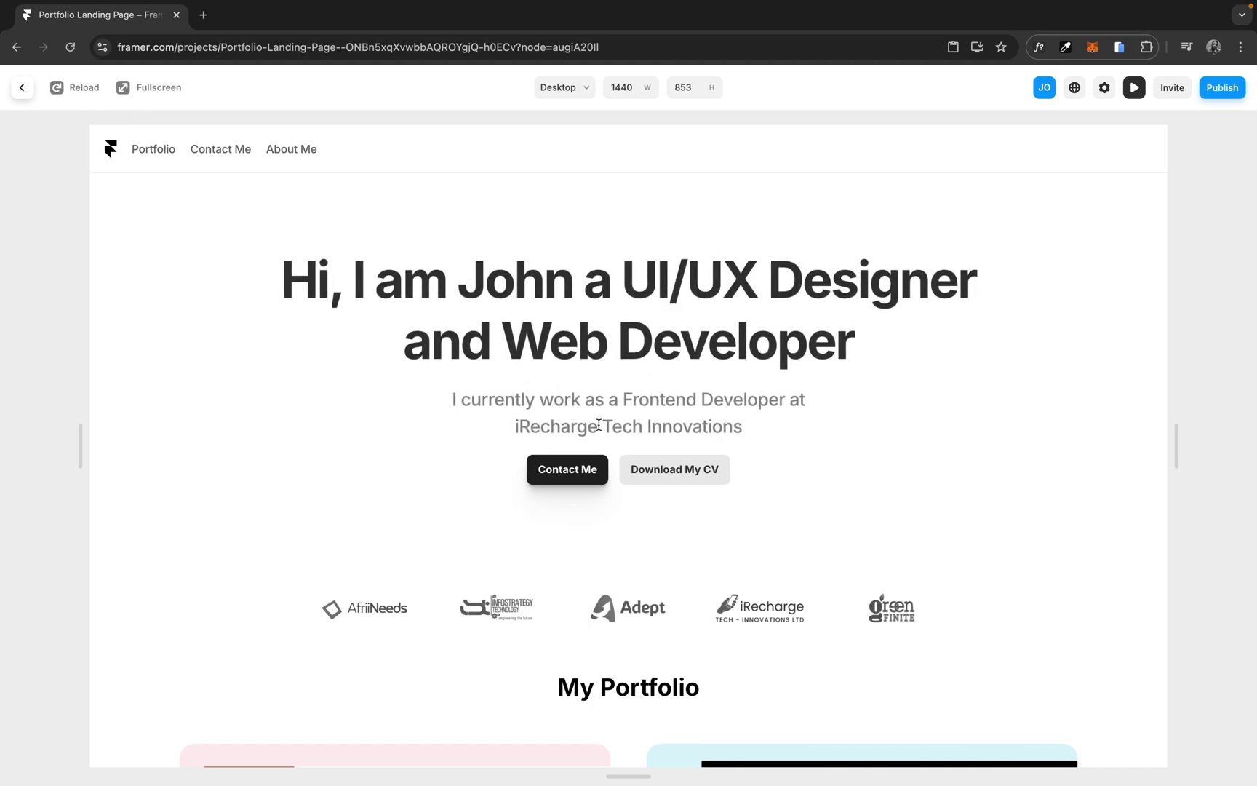
left_click(22, 91)
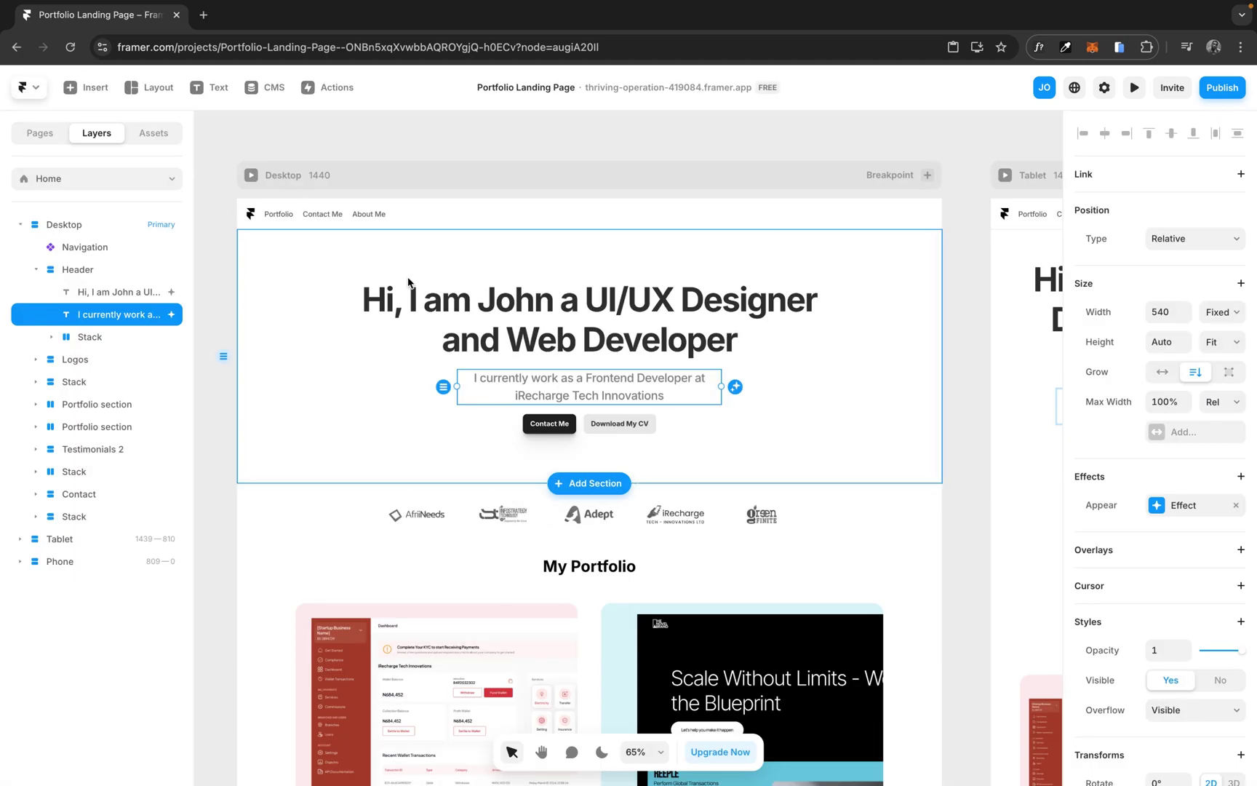
Step: Paste the copied Appear effect onto the stack holding the Contact Me and Download My CV buttons
left_click(583, 422)
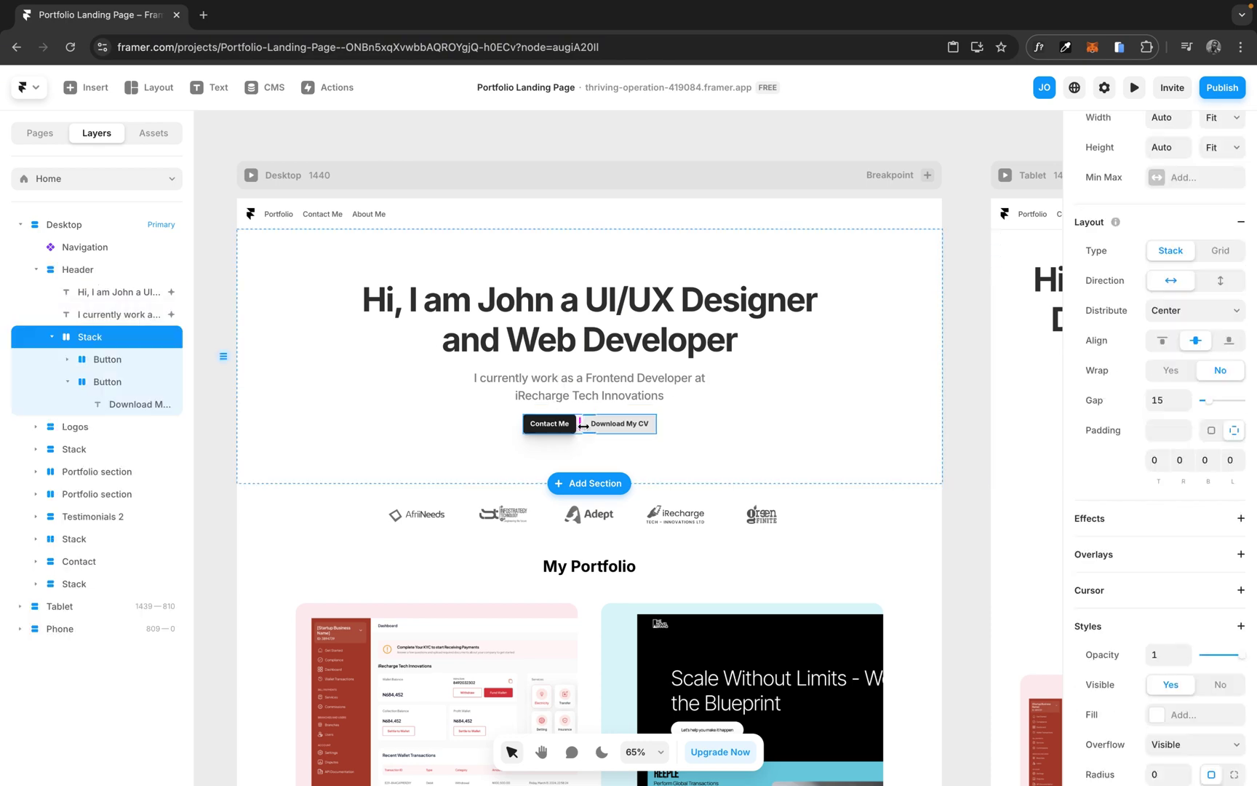
scroll(588, 430, "up", 3)
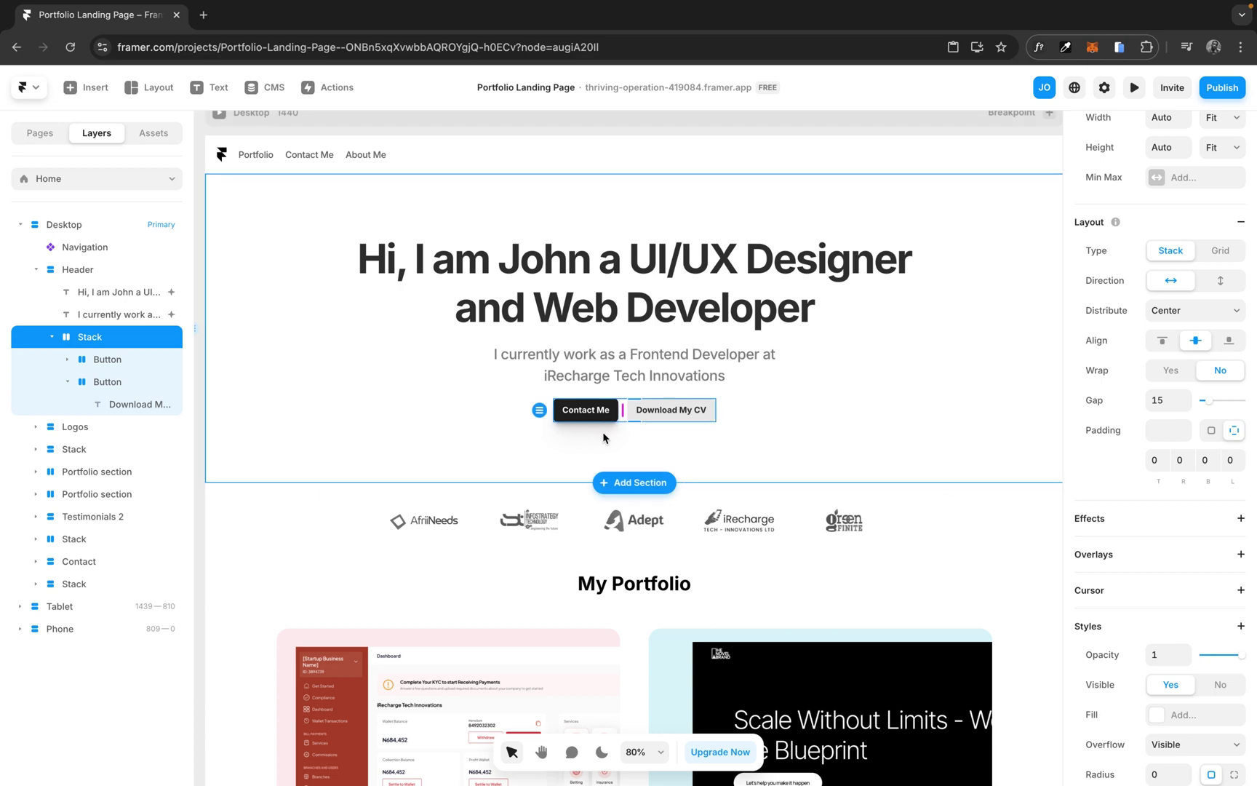
scroll(602, 431, "down", 2)
double_click(626, 406)
scroll(606, 409, "up", 5)
left_click(610, 412)
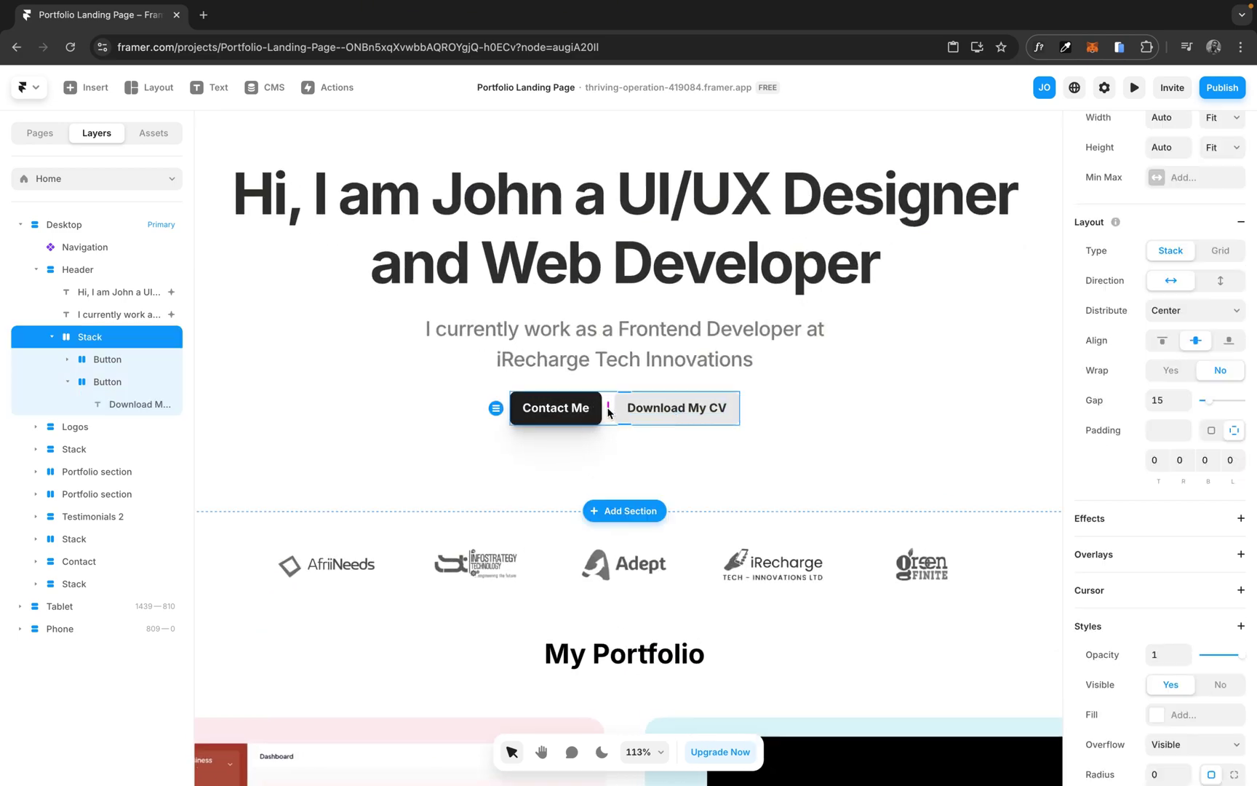
right_click(609, 412)
mouse_move(655, 522)
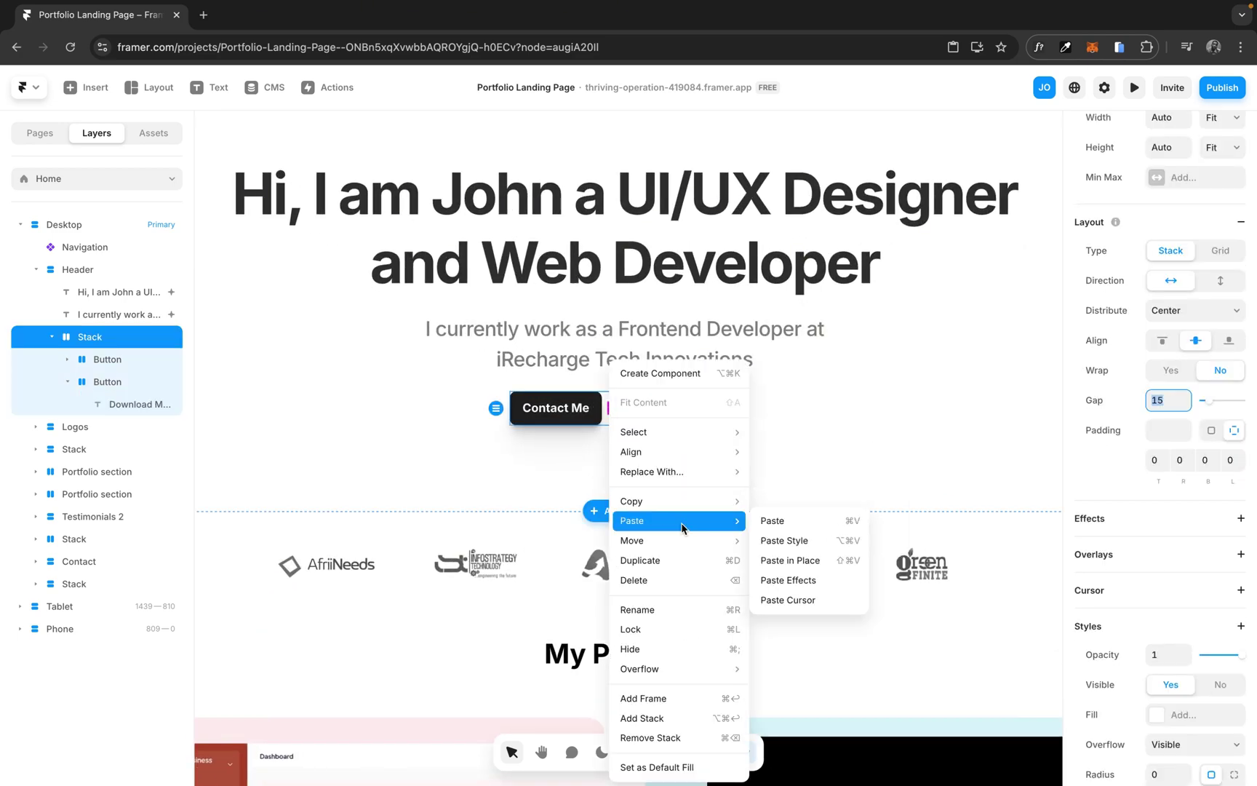
left_click(772, 580)
Step: Delay the buttons' Spring entrance to 0.4 s
scroll(778, 433, "down", 5)
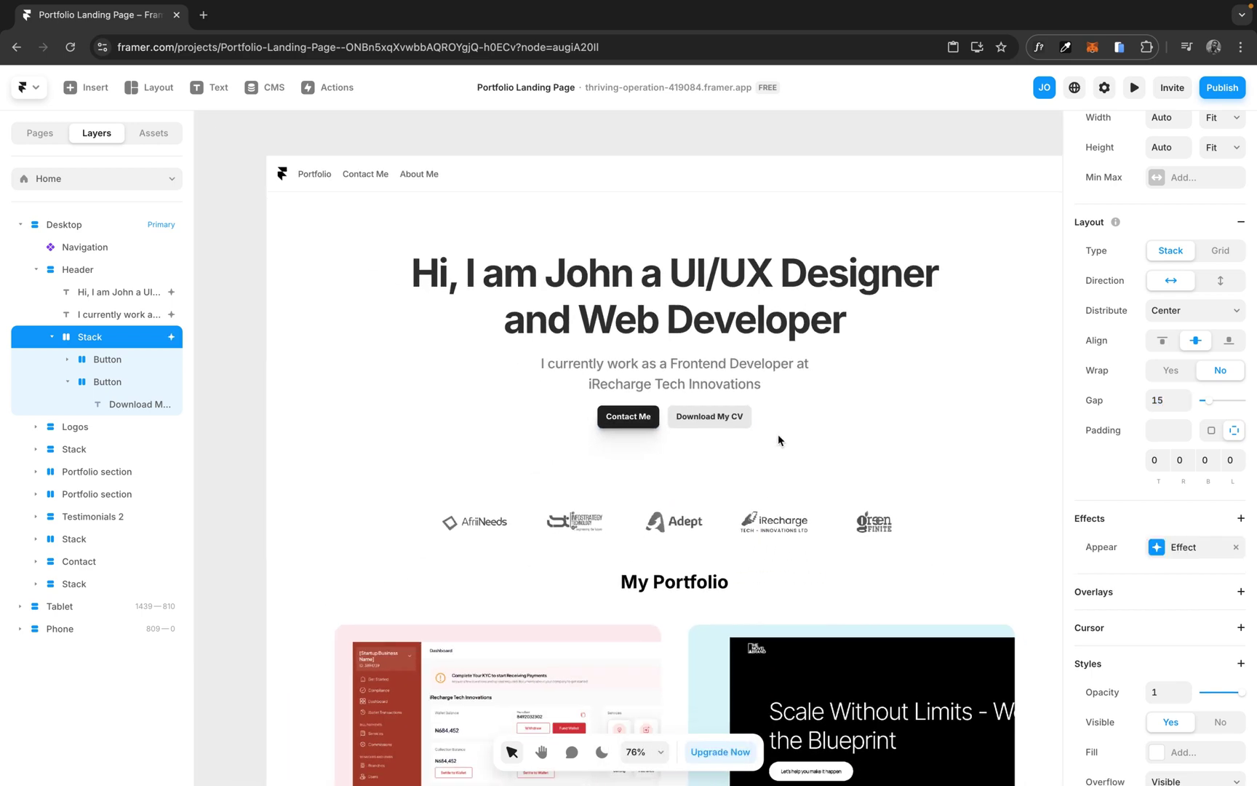
left_click(1178, 547)
left_click(981, 649)
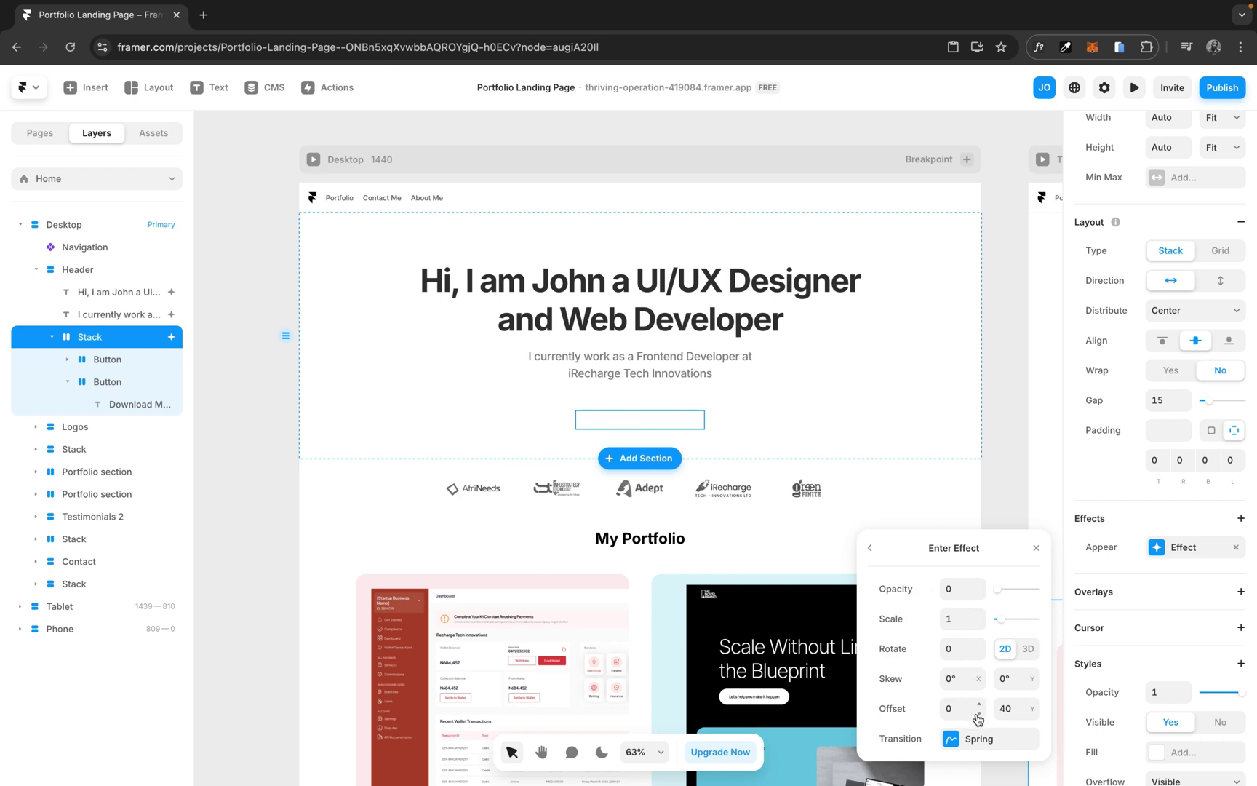
left_click(975, 739)
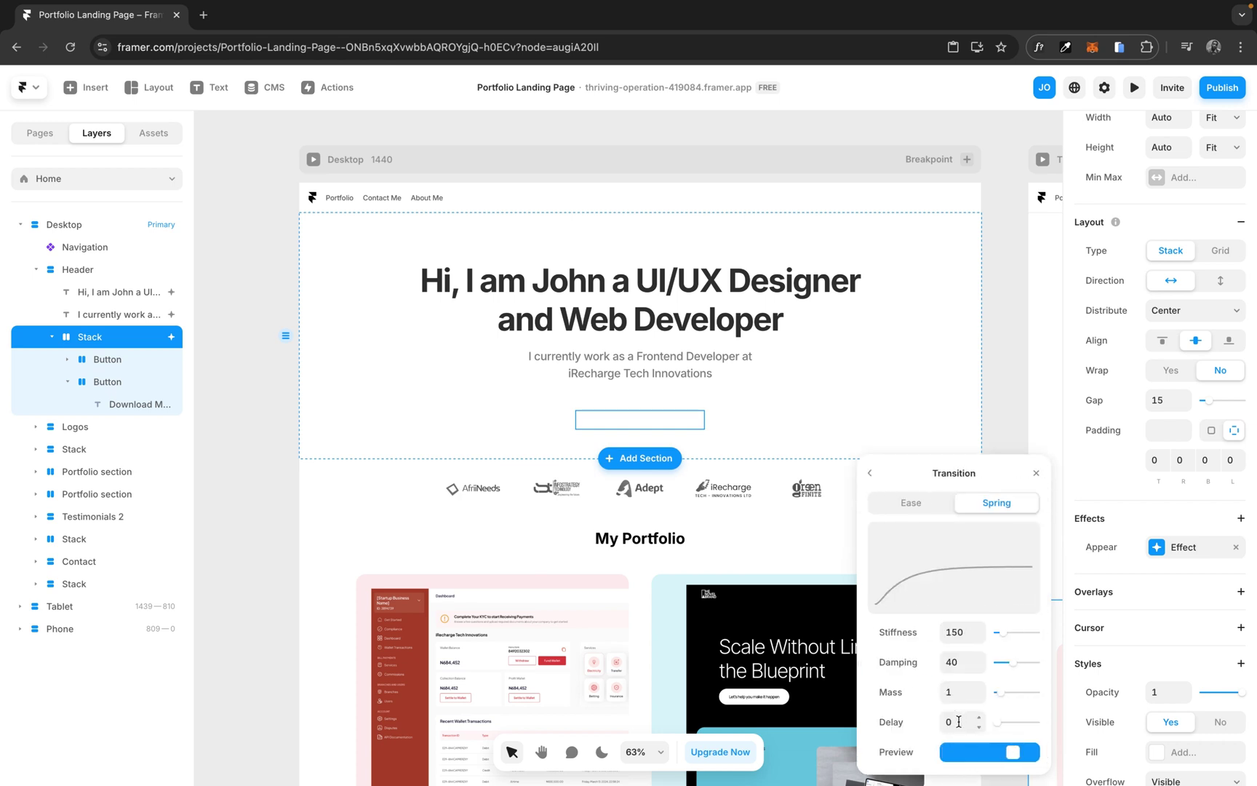
left_click(959, 720)
key("Return")
key("Escape")
left_click(622, 370)
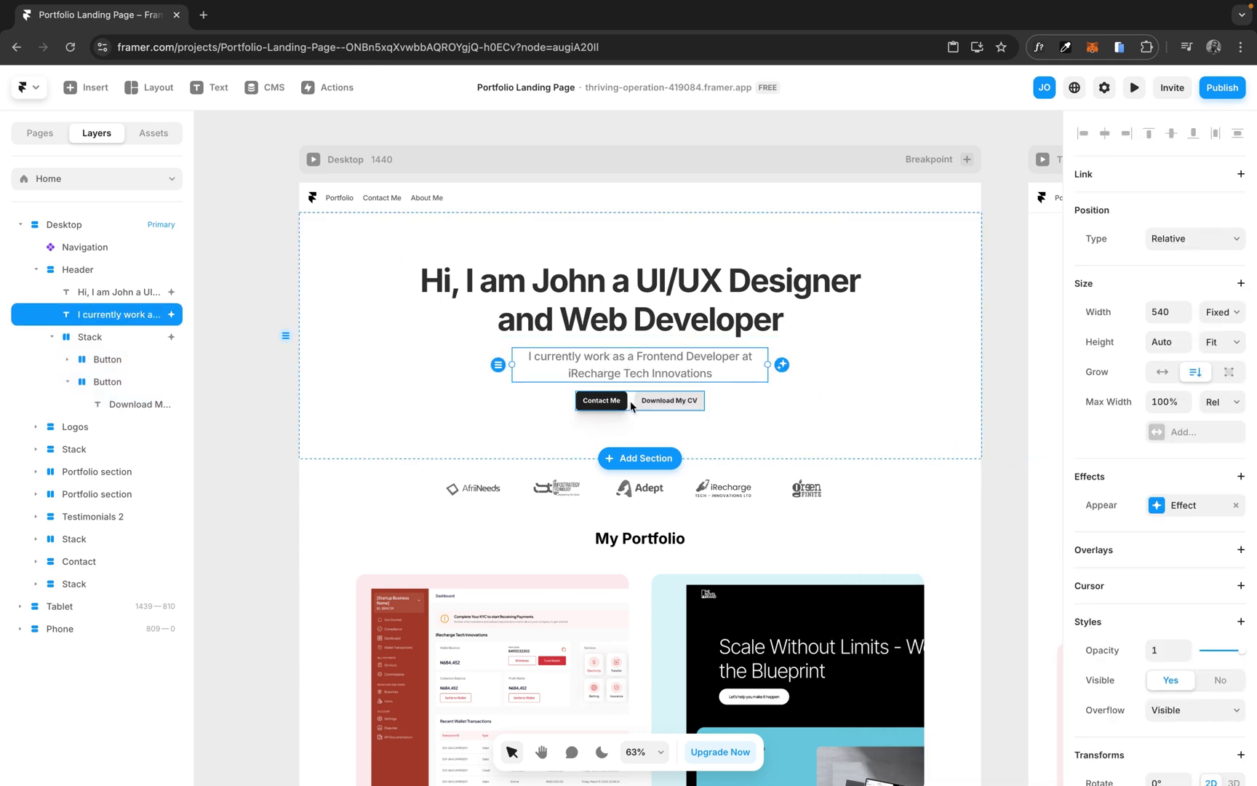
left_click(1134, 87)
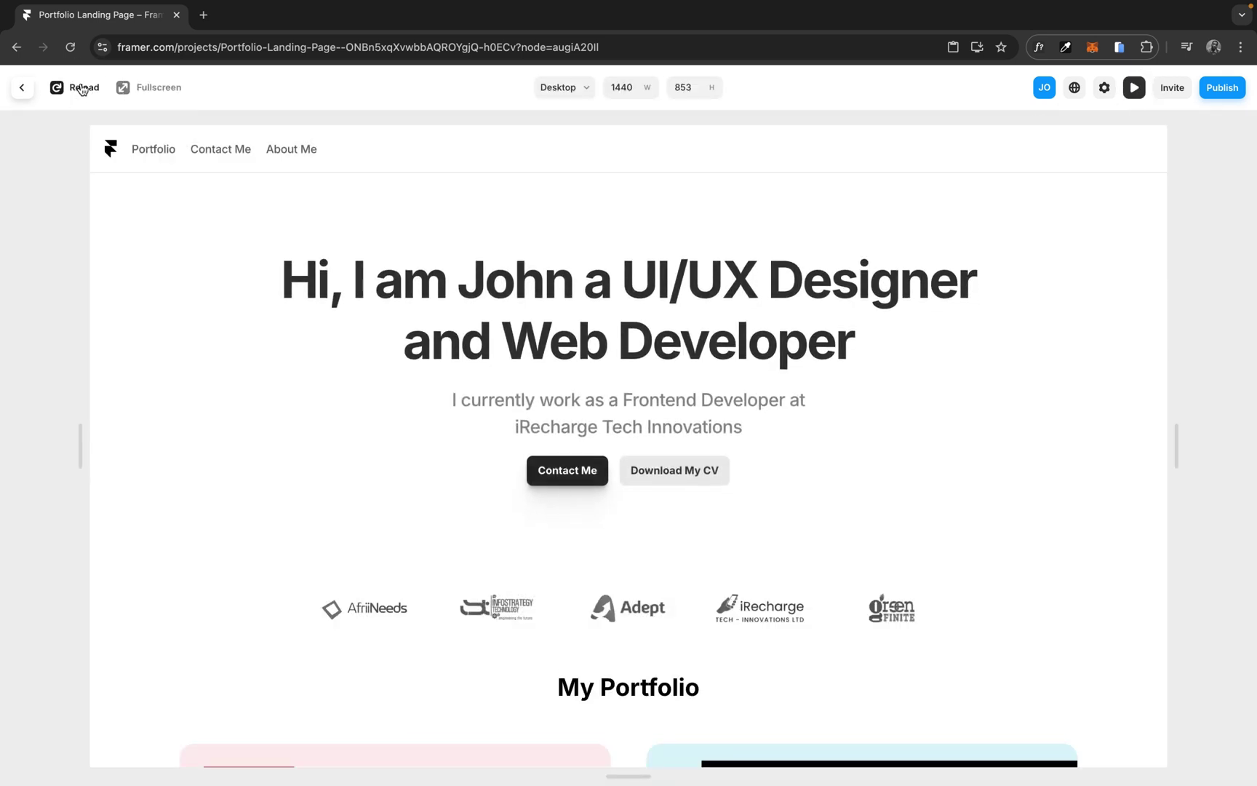
left_click(83, 87)
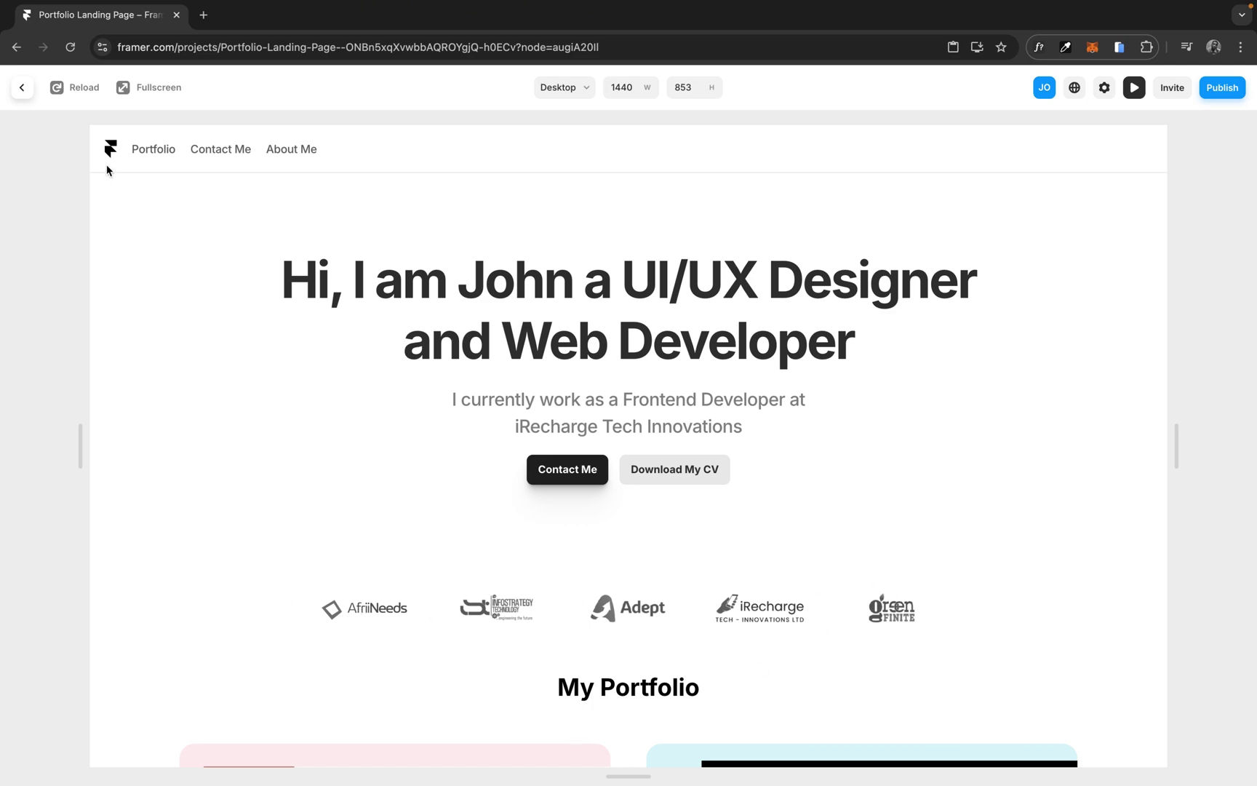
left_click(22, 87)
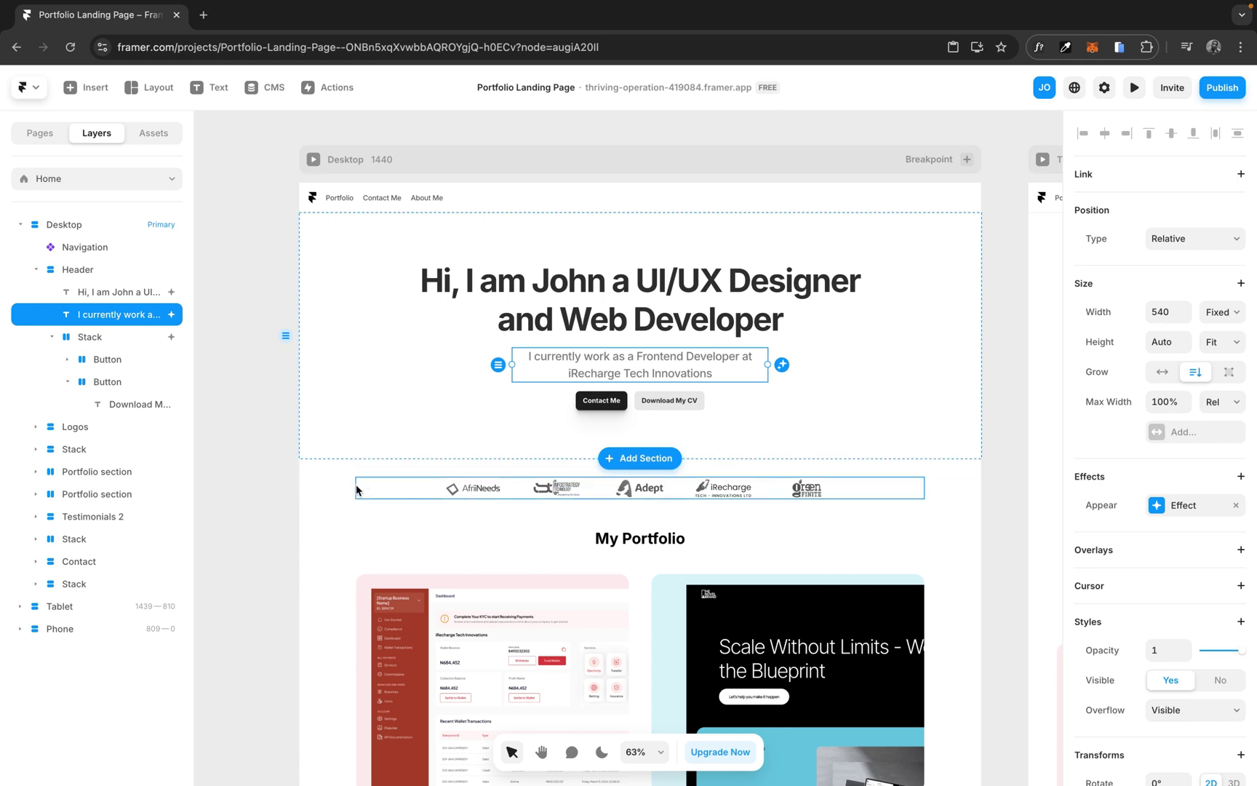
Step: Paste the copied Appear effect onto the Logos strip
left_click(342, 490)
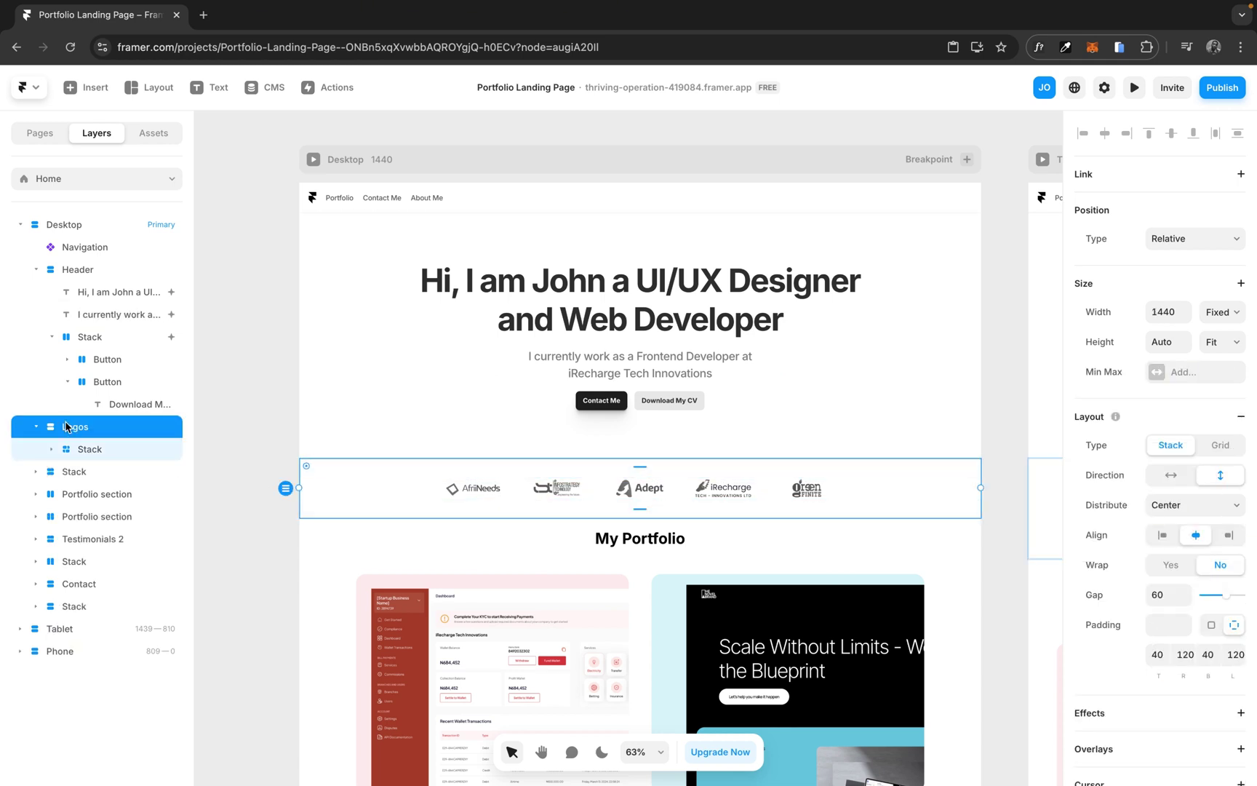
right_click(353, 485)
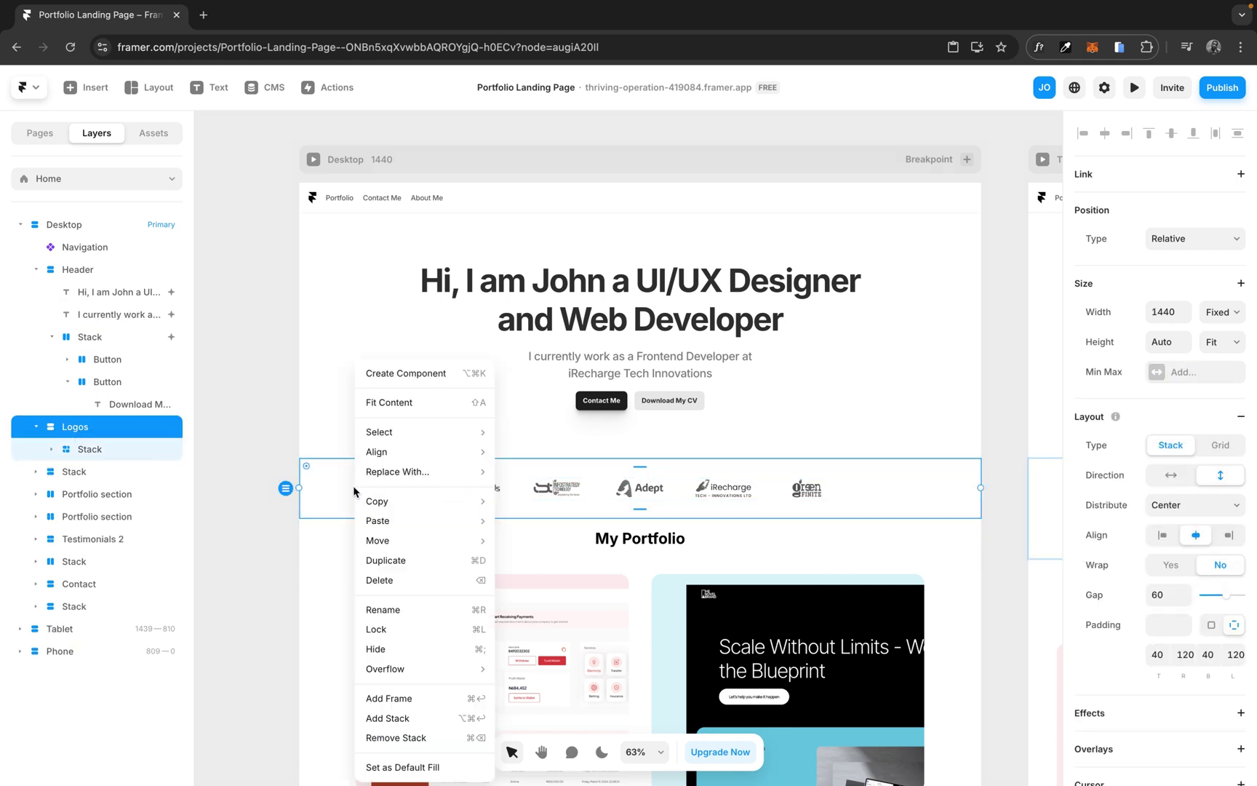
mouse_move(412, 519)
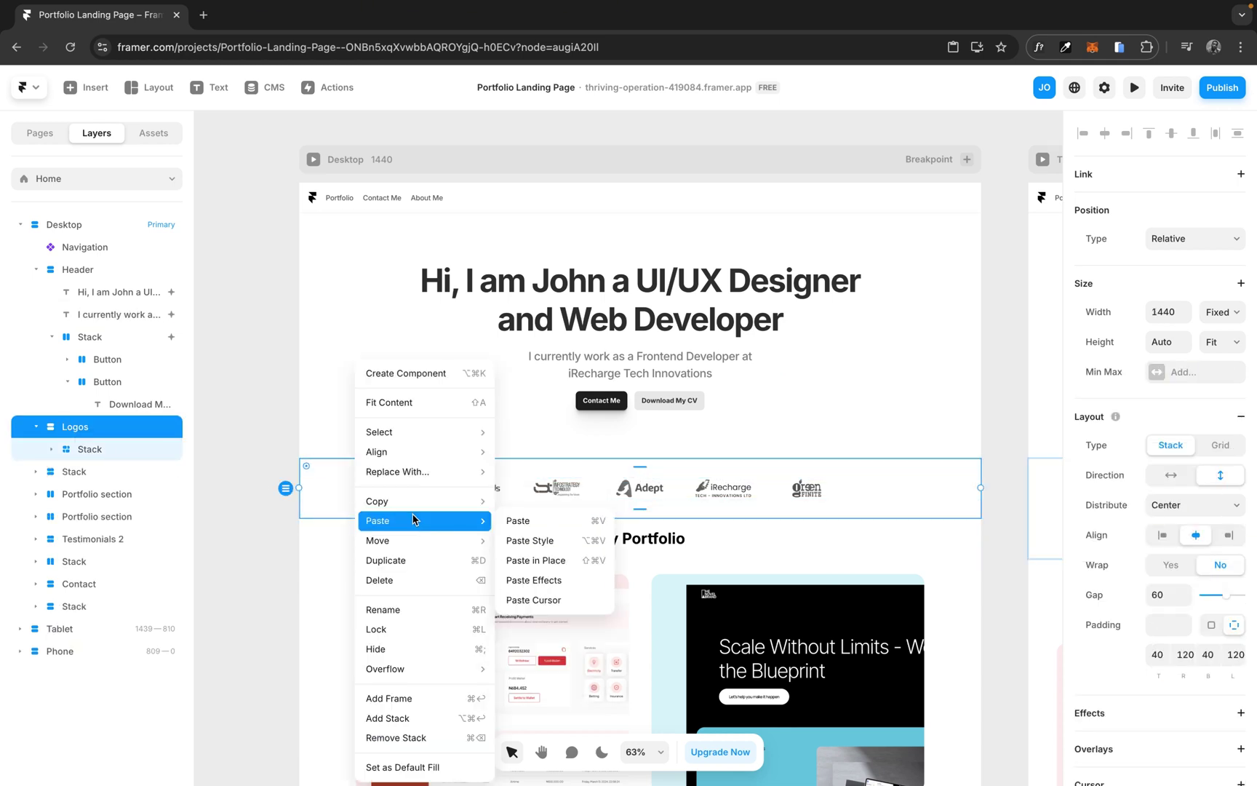
left_click(562, 578)
Step: Check the Logos strip's Spring entrance delay of 0.6 s
scroll(1164, 631, "down", 5)
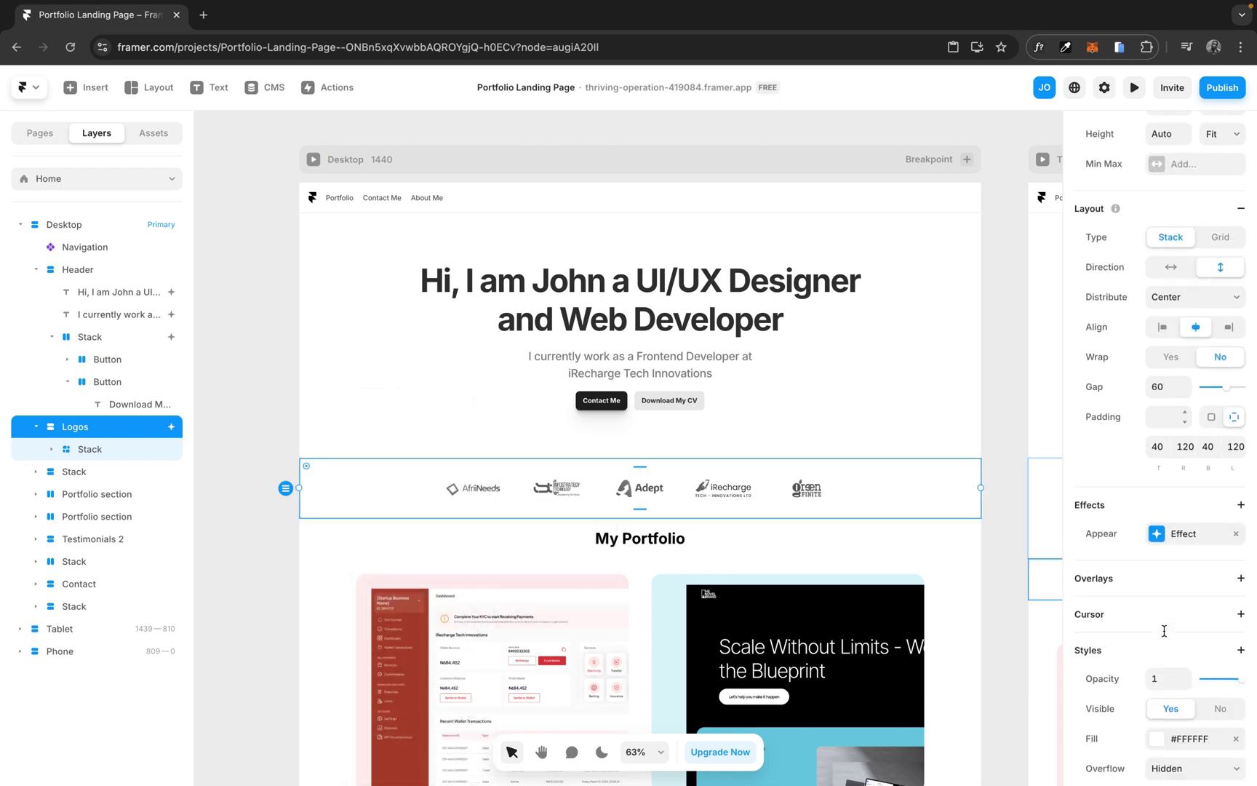
left_click(1186, 395)
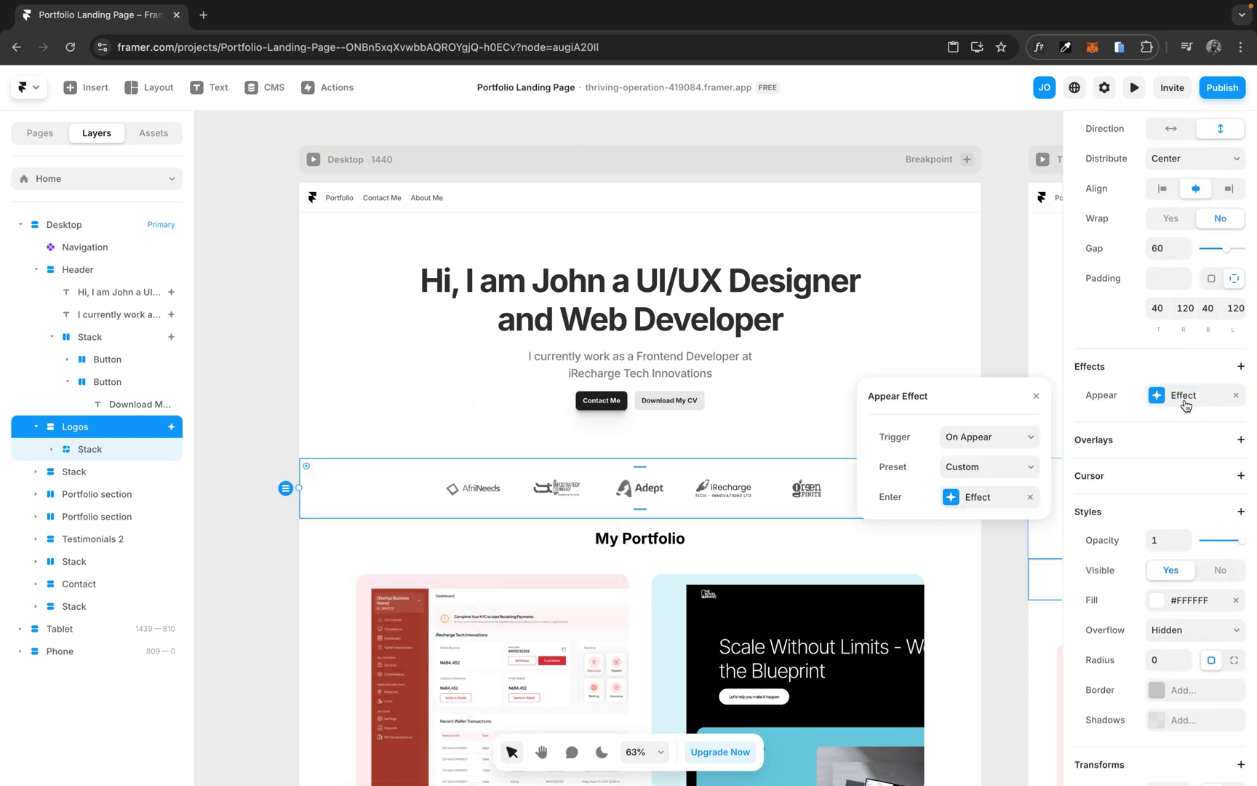
left_click(971, 507)
left_click(978, 587)
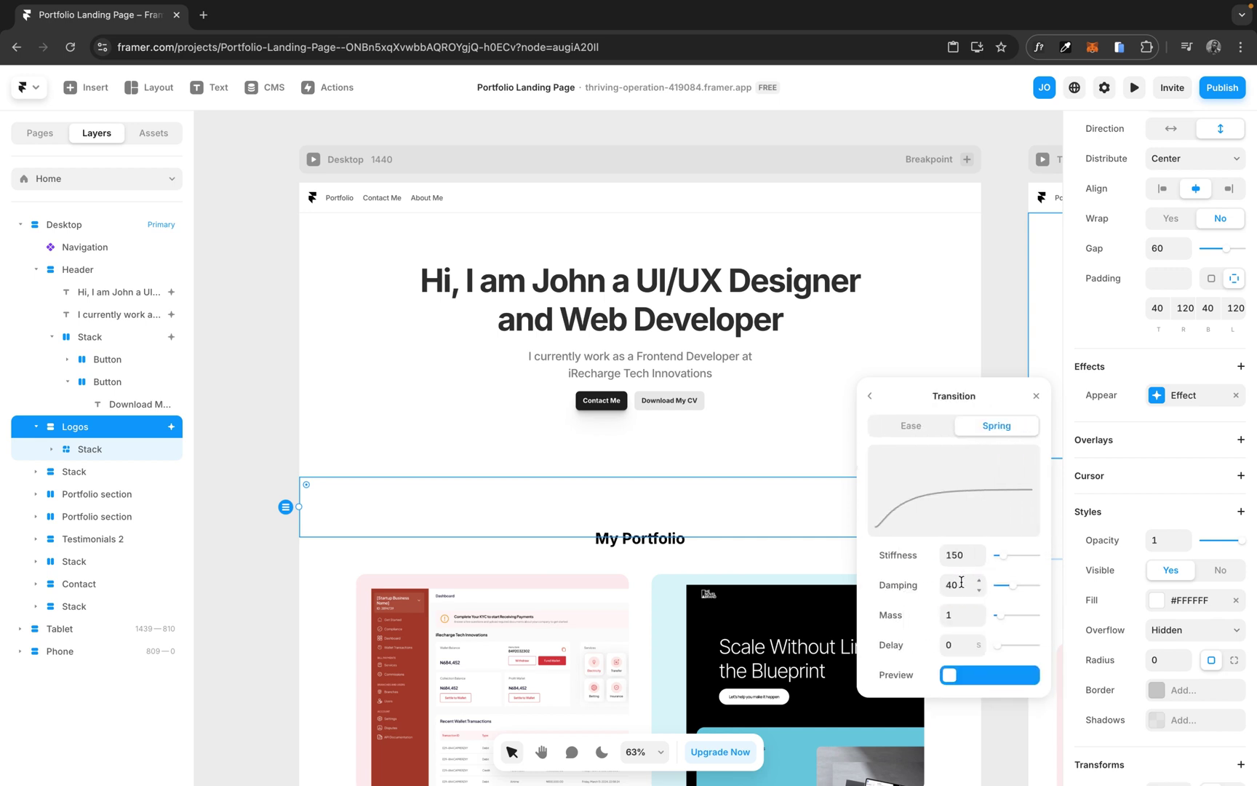
left_click(961, 643)
key("Escape")
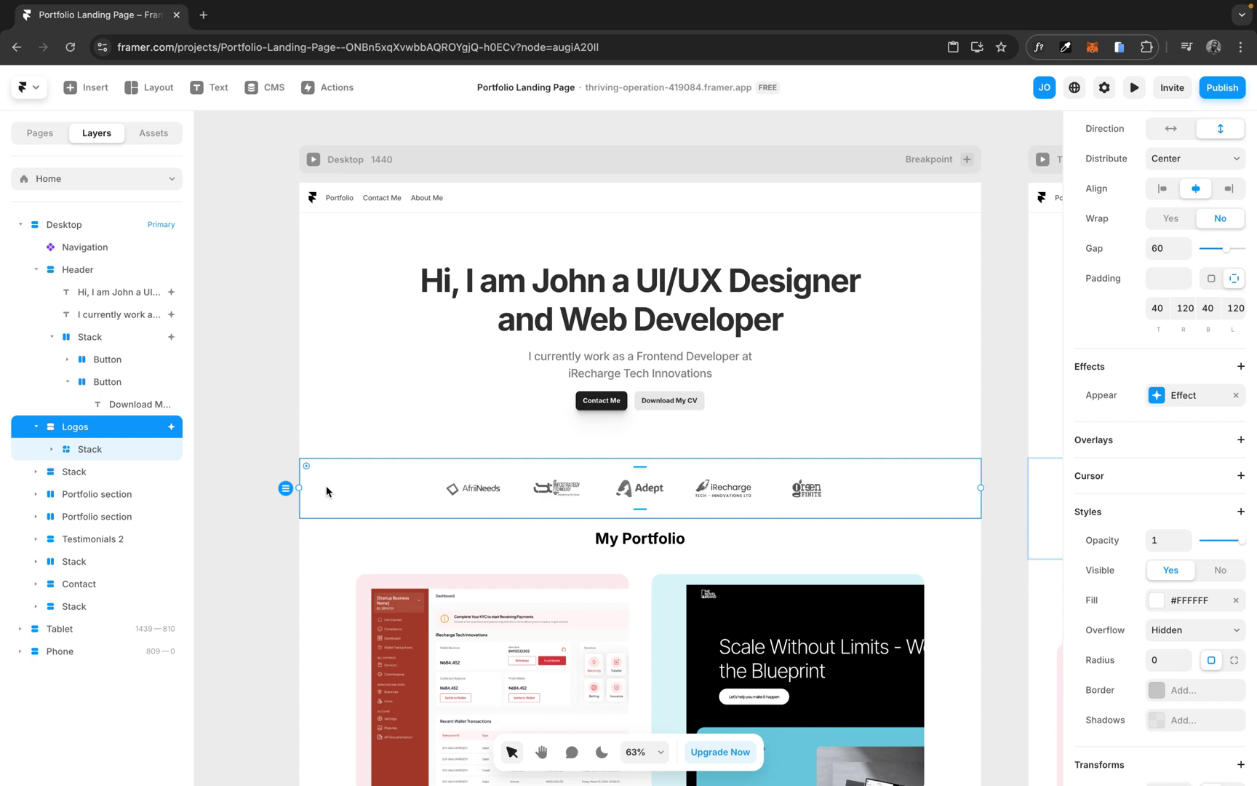
left_click(1134, 87)
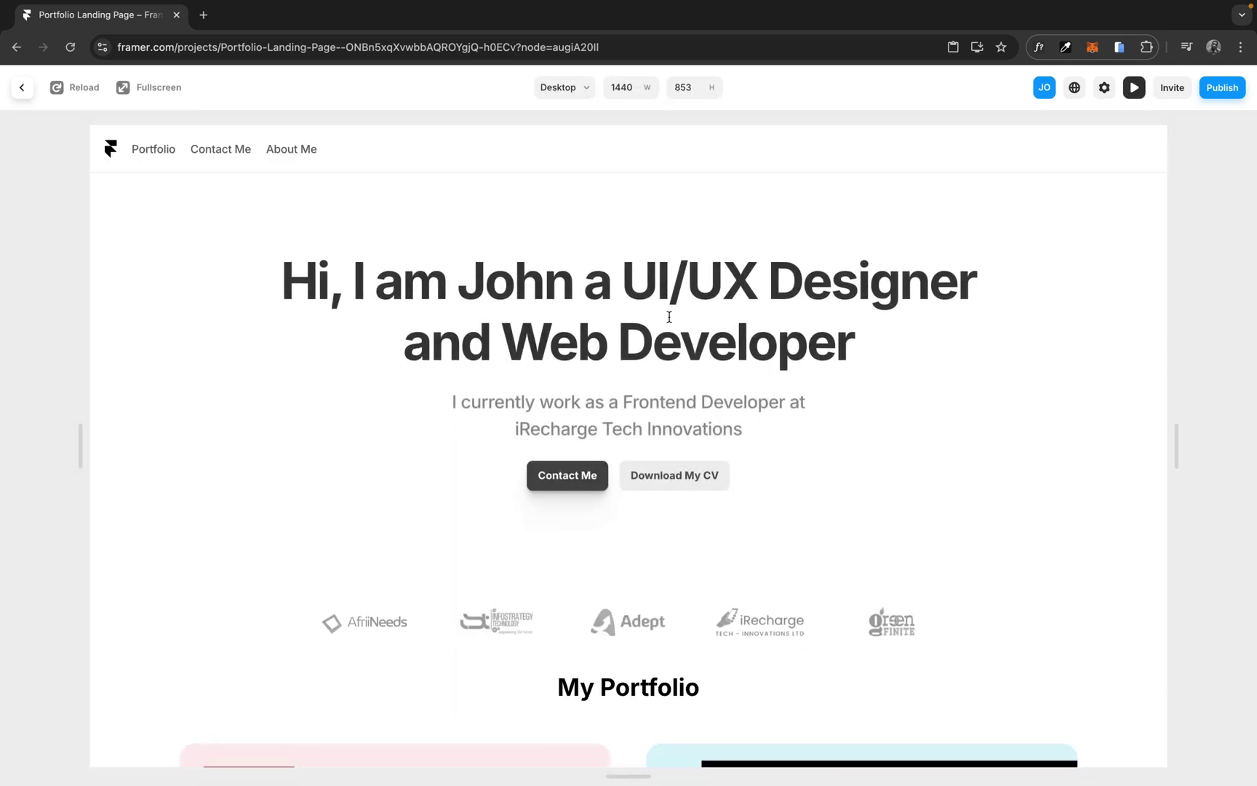
left_click(76, 88)
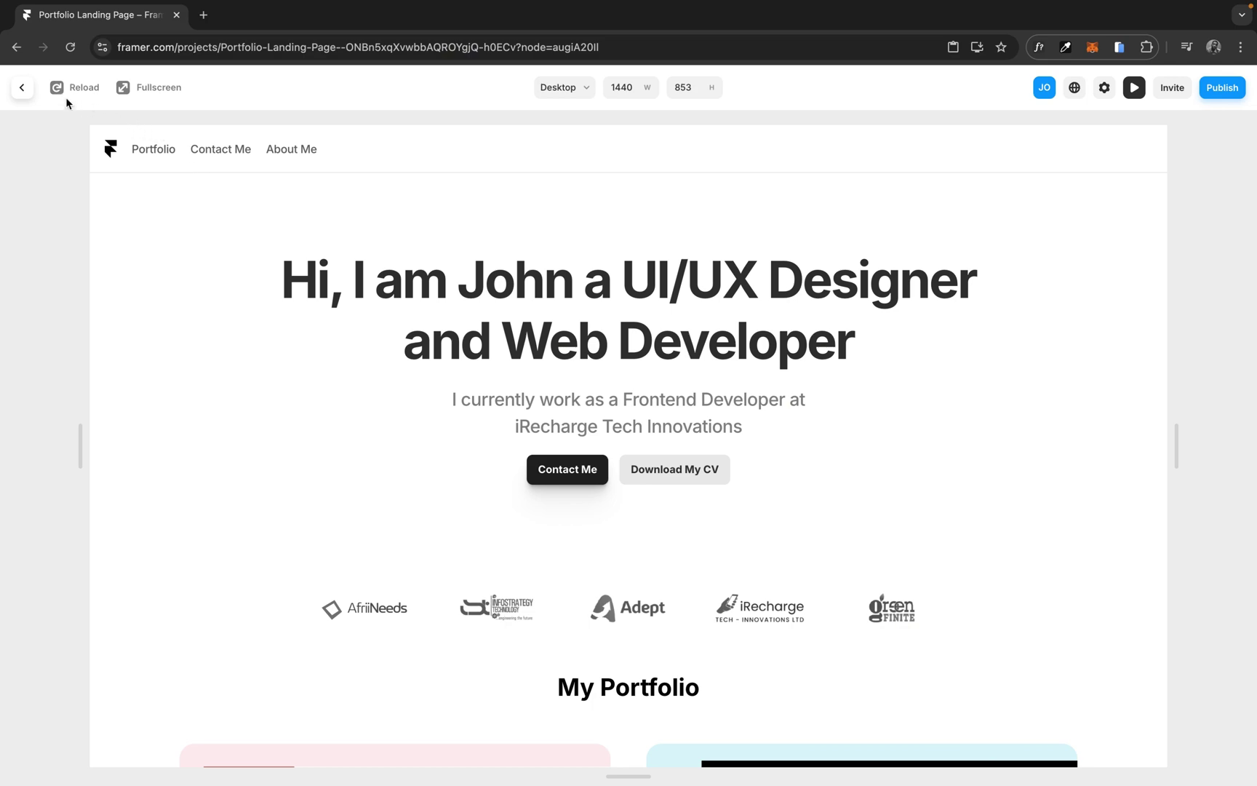
left_click(22, 88)
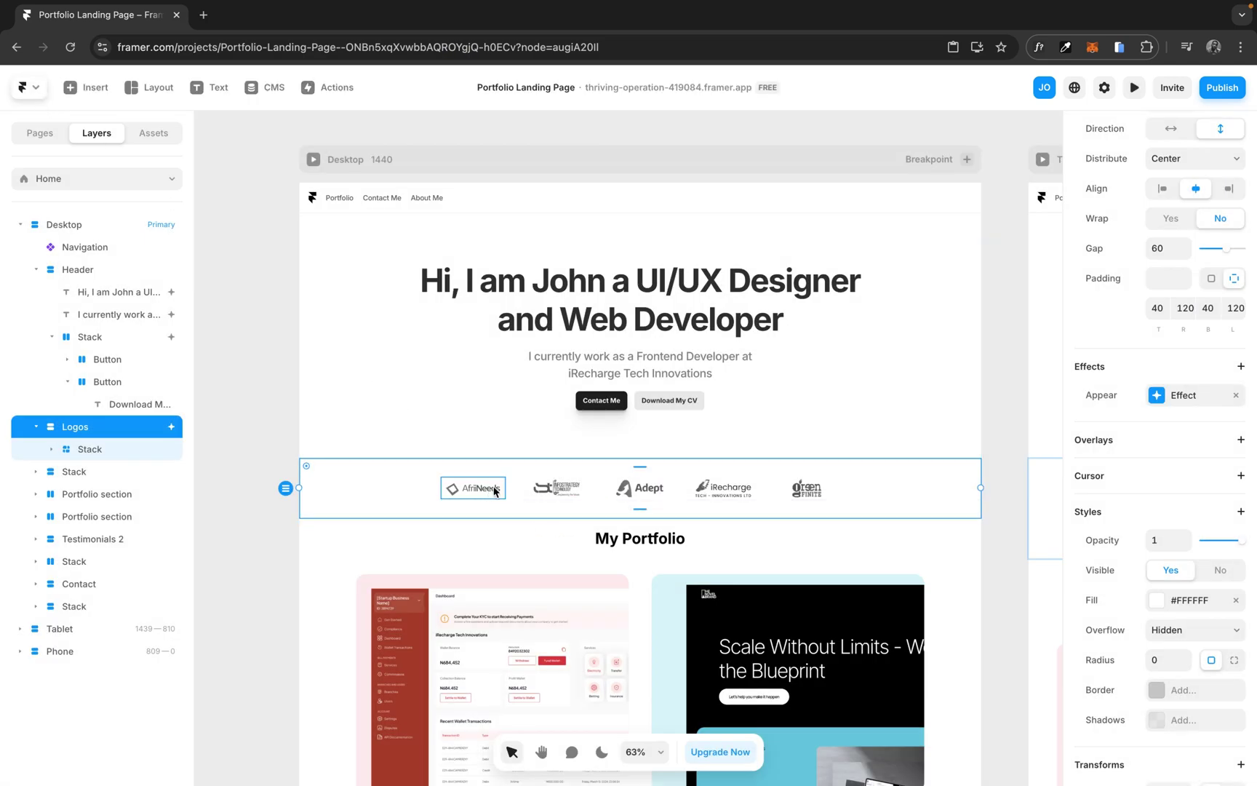
Step: Place copies of the AfriiNeeds and InfoStrategy logos on the canvas beside the page
left_click(863, 491)
scroll(864, 490, "up", 1, "ctrl")
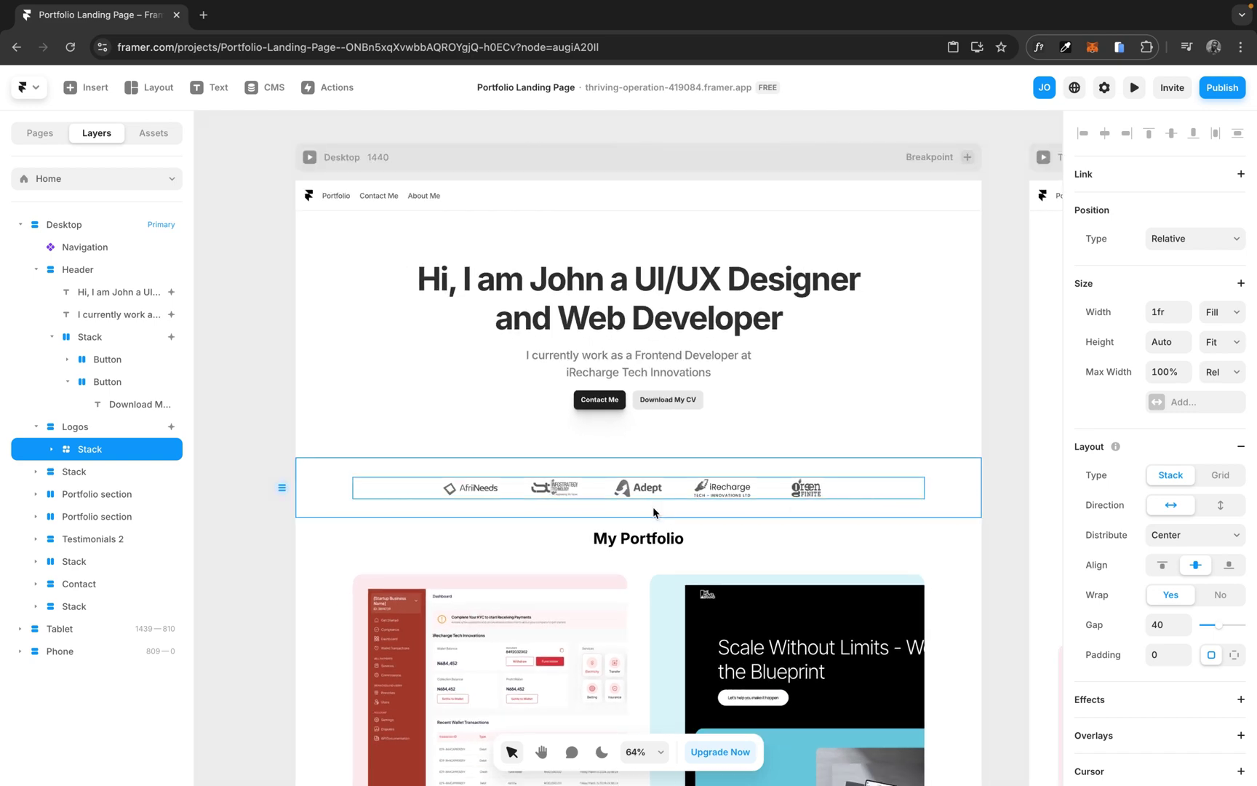
scroll(651, 507, "left", 3)
scroll(652, 507, "down", 1)
scroll(651, 507, "down", 5, "ctrl")
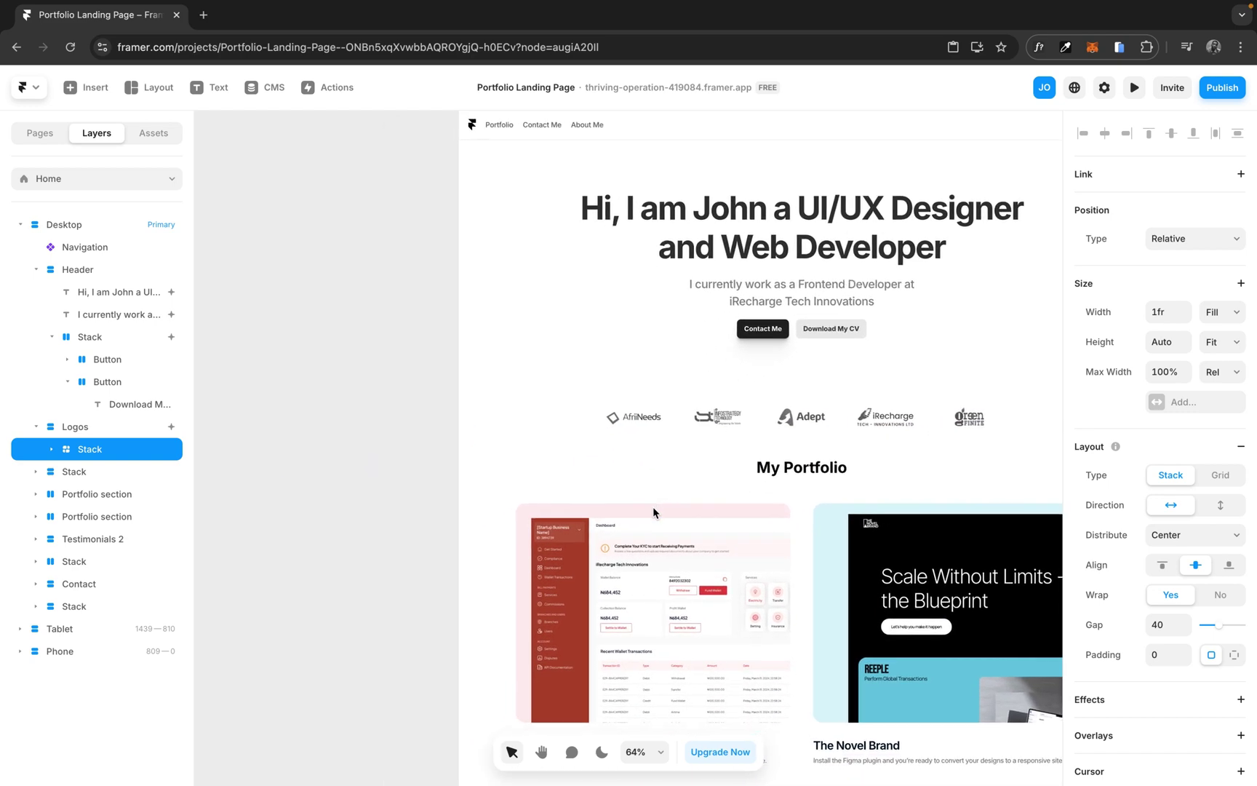
double_click(616, 413)
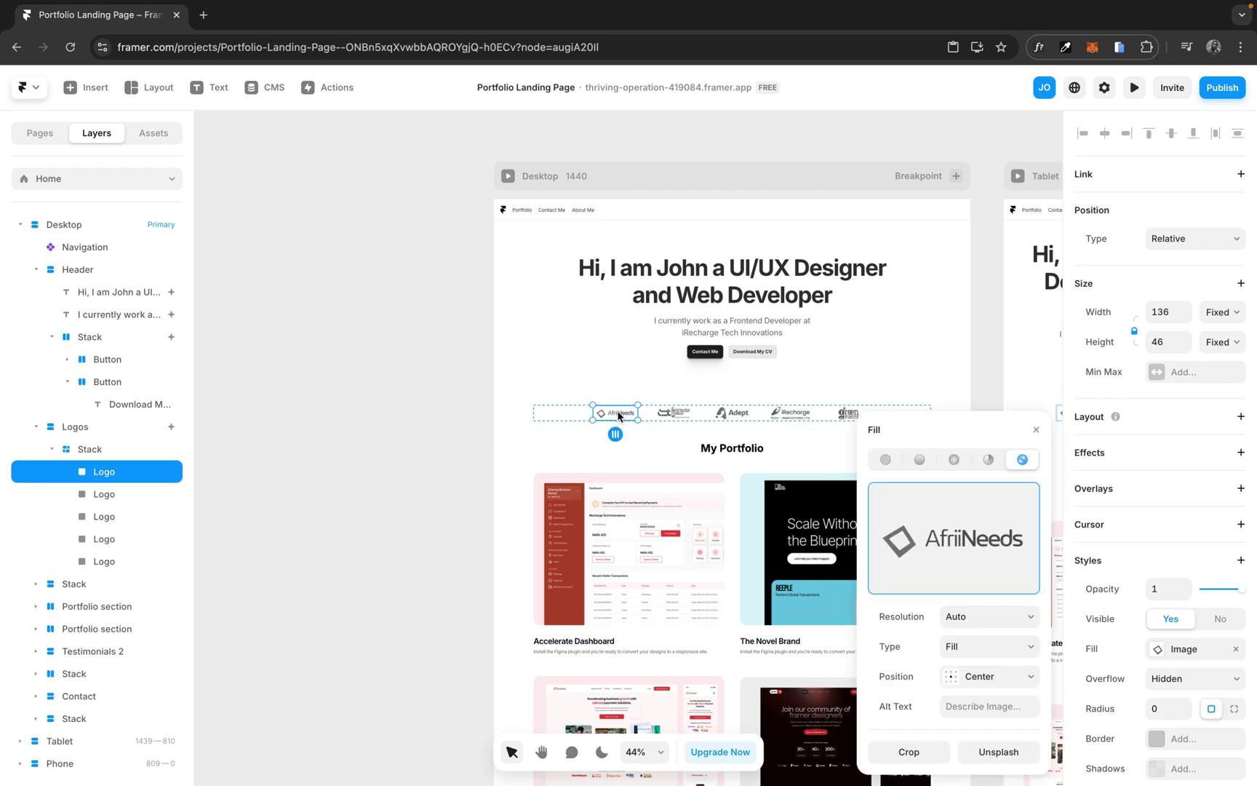
key("ctrl+v")
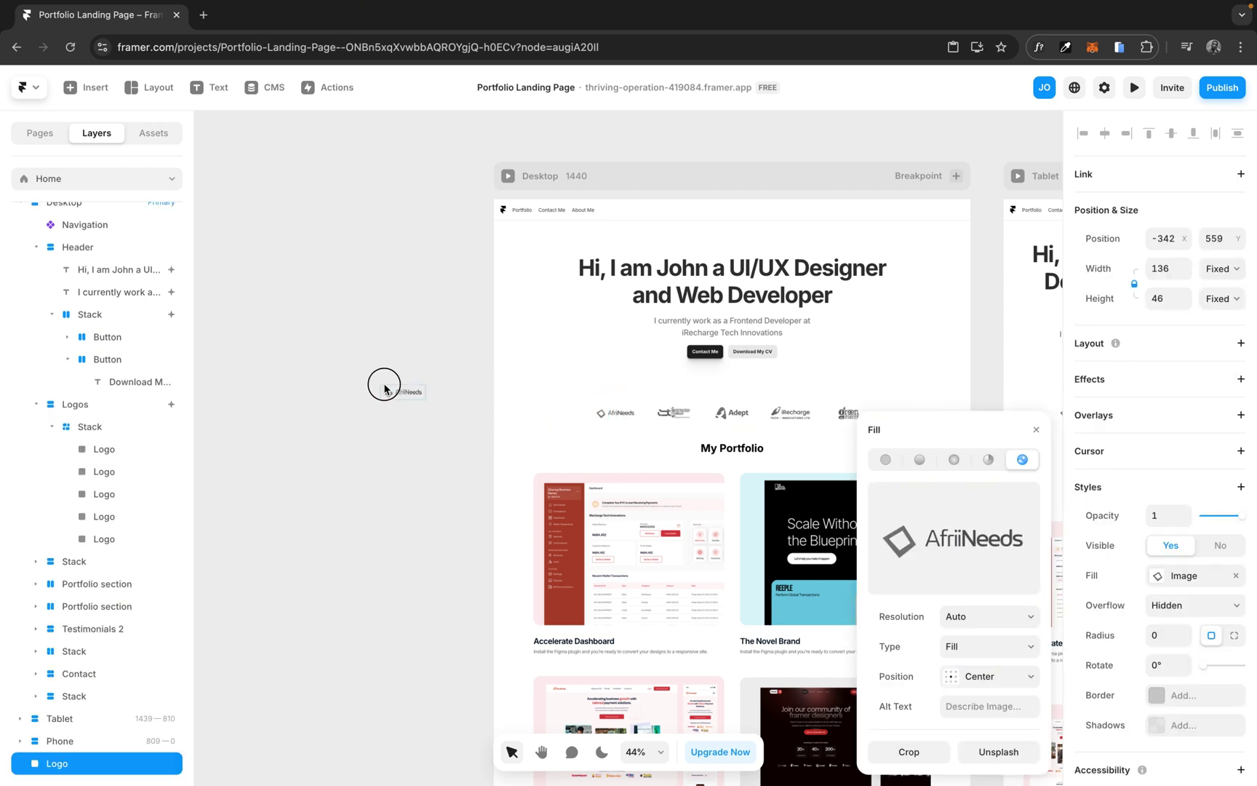
left_click(674, 413)
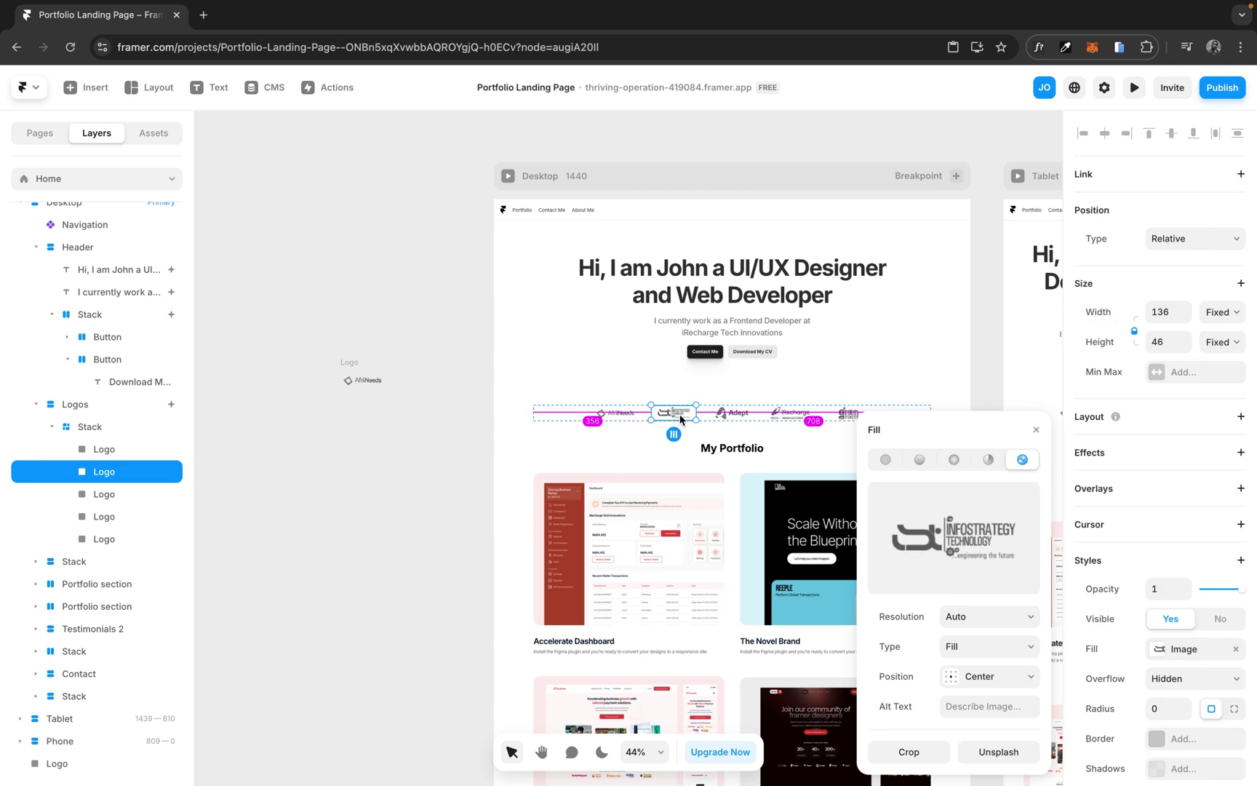
key("ctrl+c")
key("ctrl+v")
left_click_drag(370, 435, 366, 405)
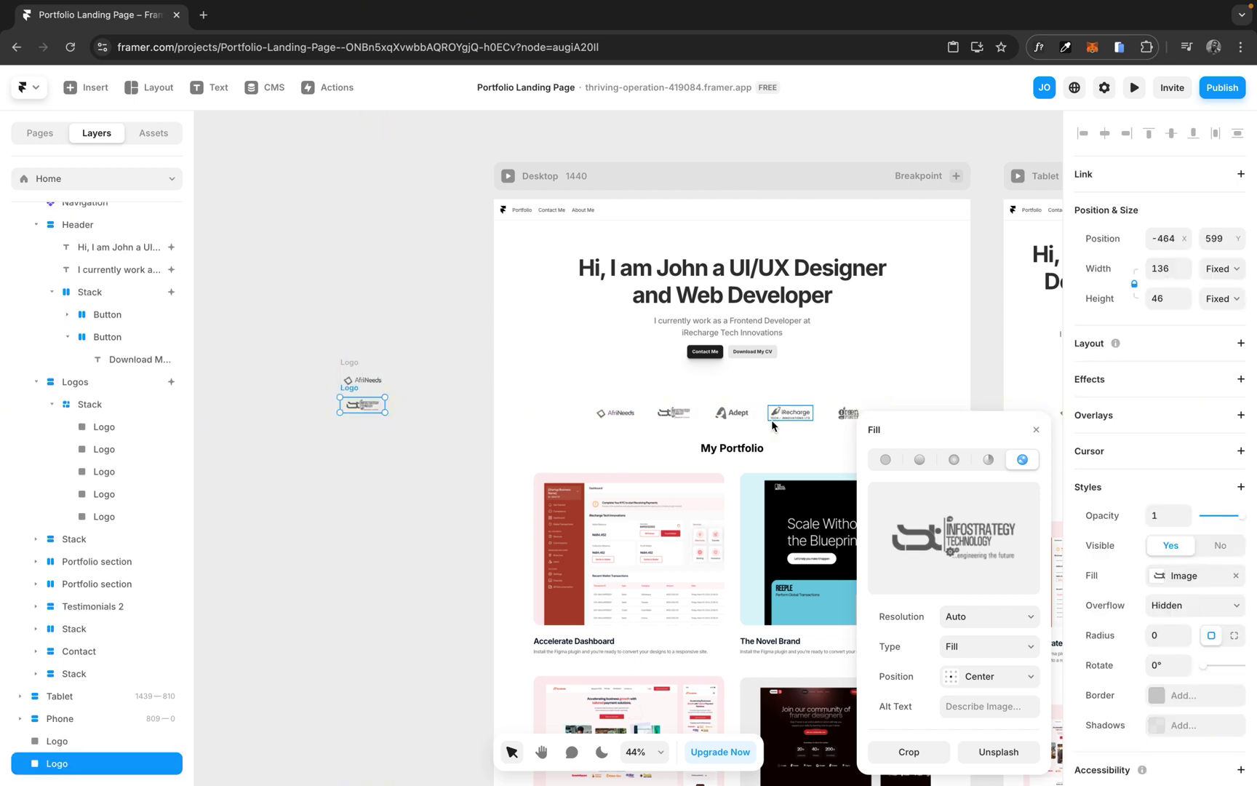
Step: Add copies of the Adept, iRecharge and green Finite logos below them in a column
left_click(736, 414)
key("ctrl+c")
key("ctrl+v")
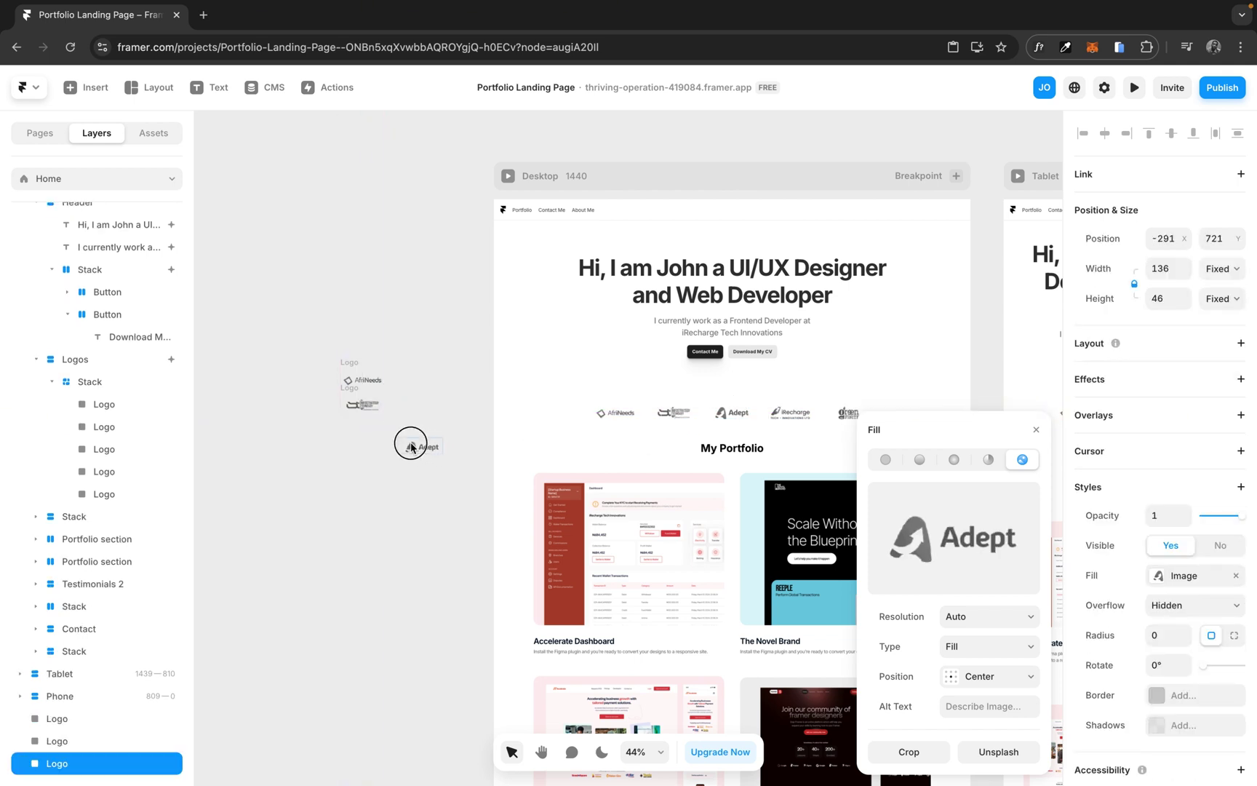
left_click_drag(410, 443, 360, 438)
left_click(790, 413)
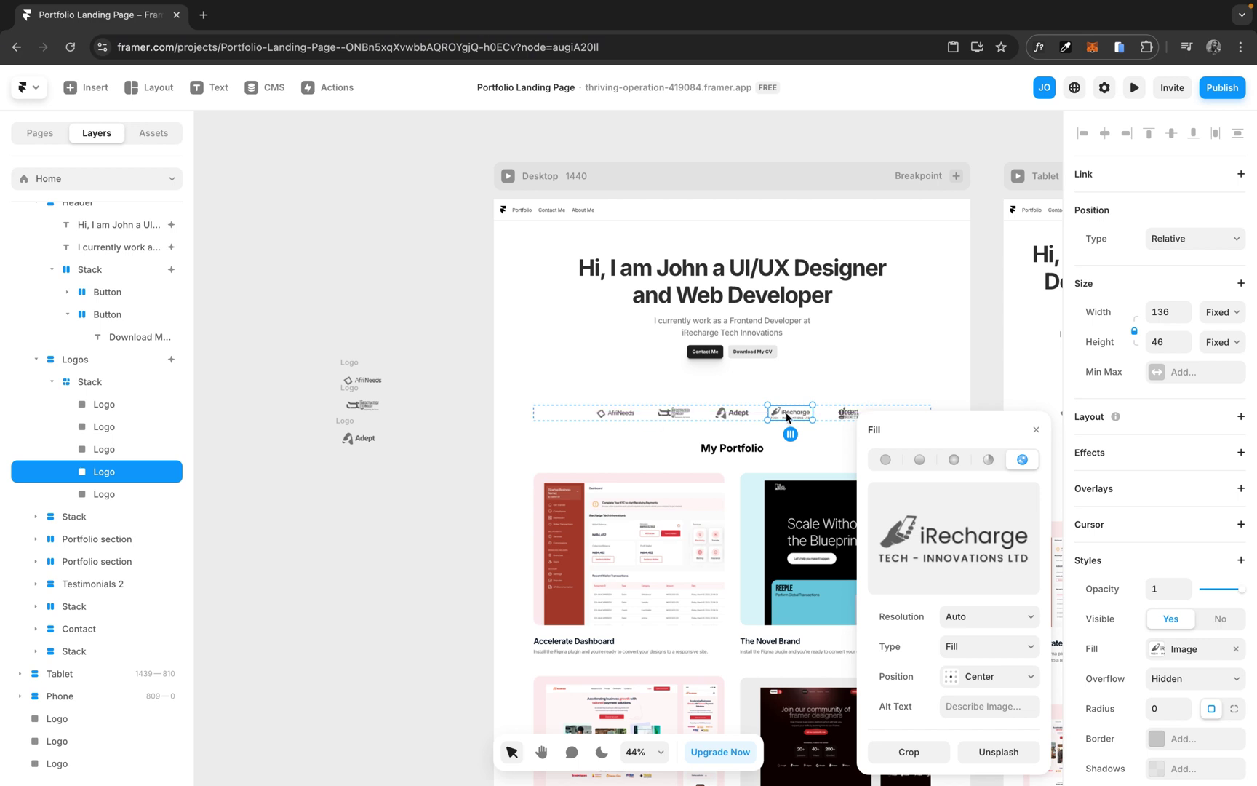
key("ctrl+c")
key("ctrl+v")
left_click_drag(578, 453, 359, 470)
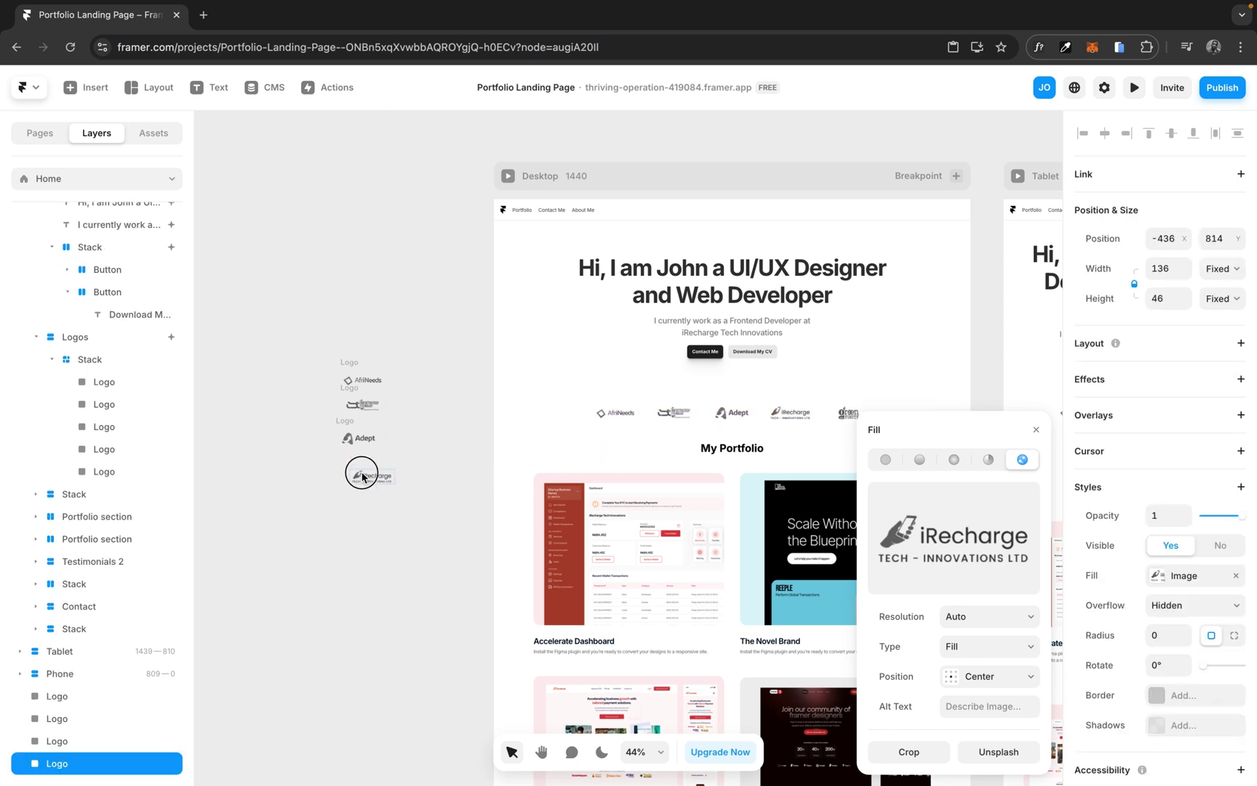
left_click(848, 413)
key("ctrl+c")
key("ctrl+v")
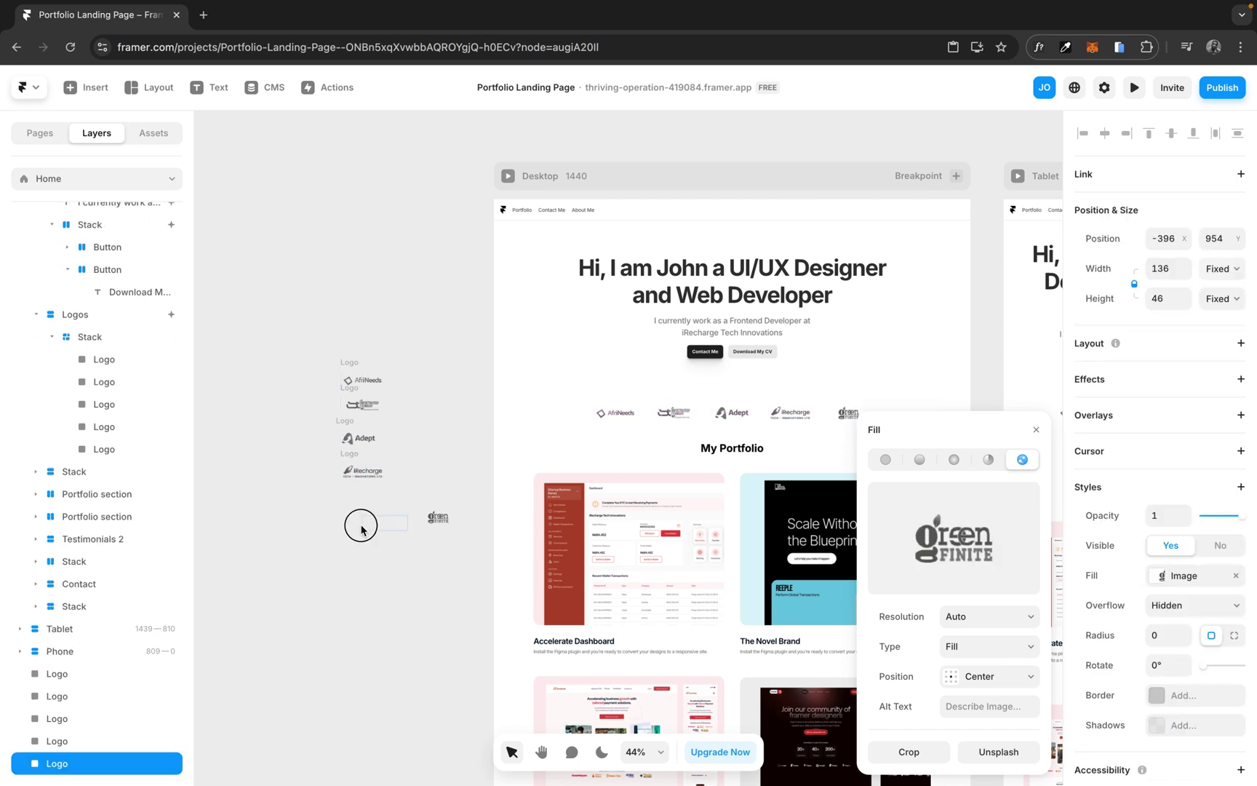
left_click_drag(359, 522, 359, 504)
Step: Align the five logo copies on a common horizontal centre and start renaming the AfriiNeeds copy
scroll(350, 444, "up", 5)
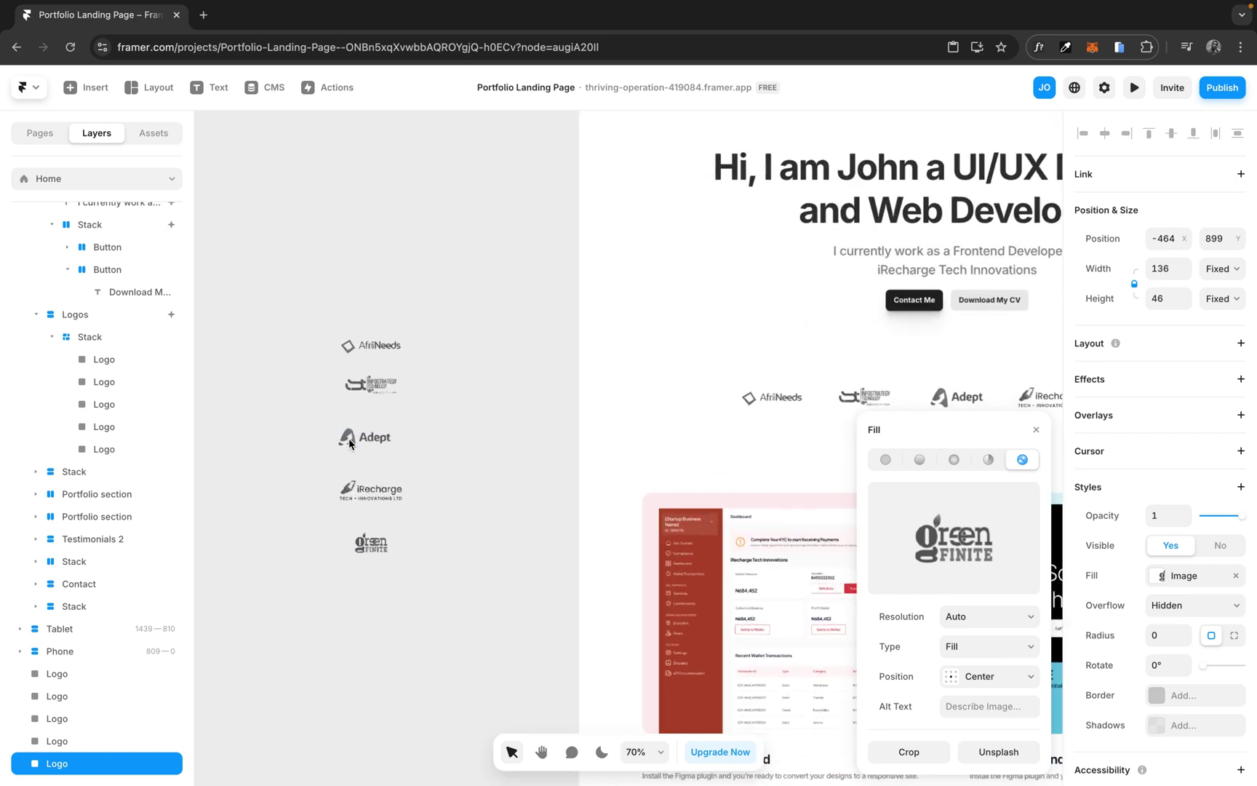
left_click_drag(307, 298, 448, 586)
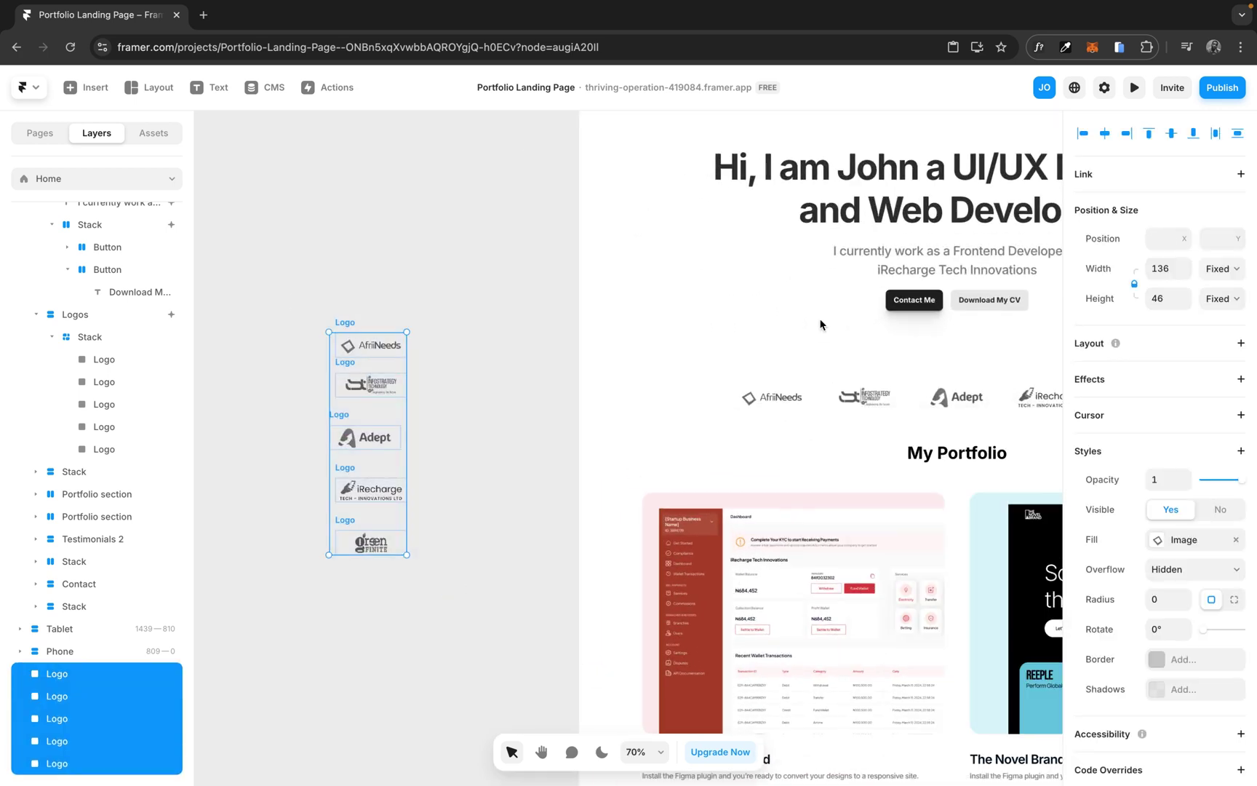
left_click(1103, 134)
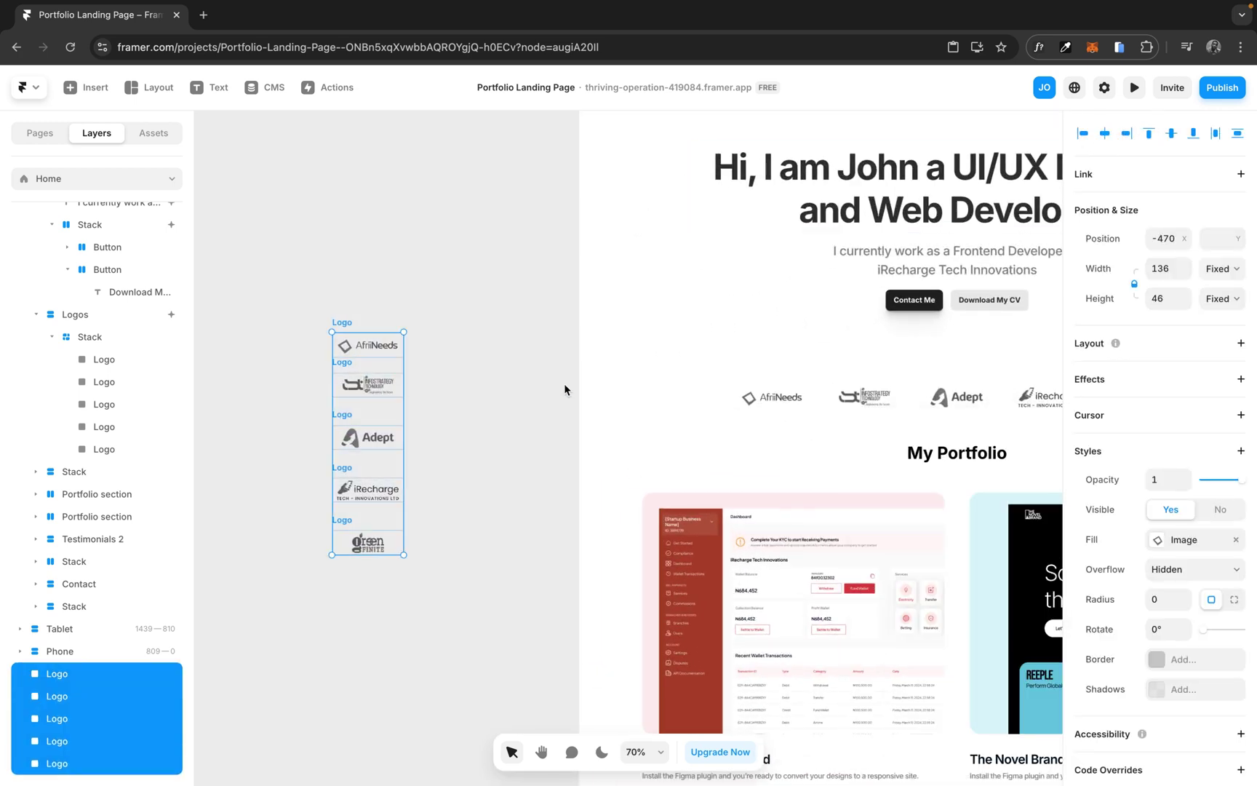
left_click(339, 325)
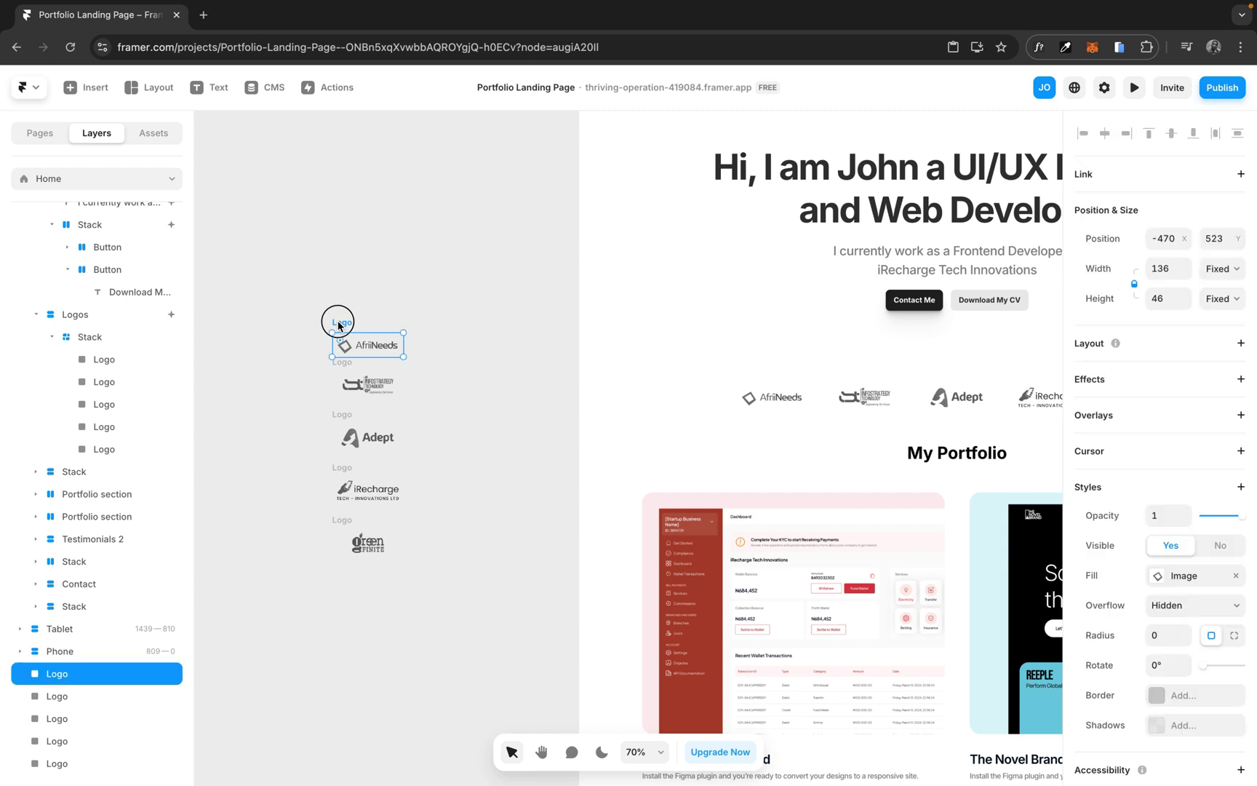
double_click(56, 674)
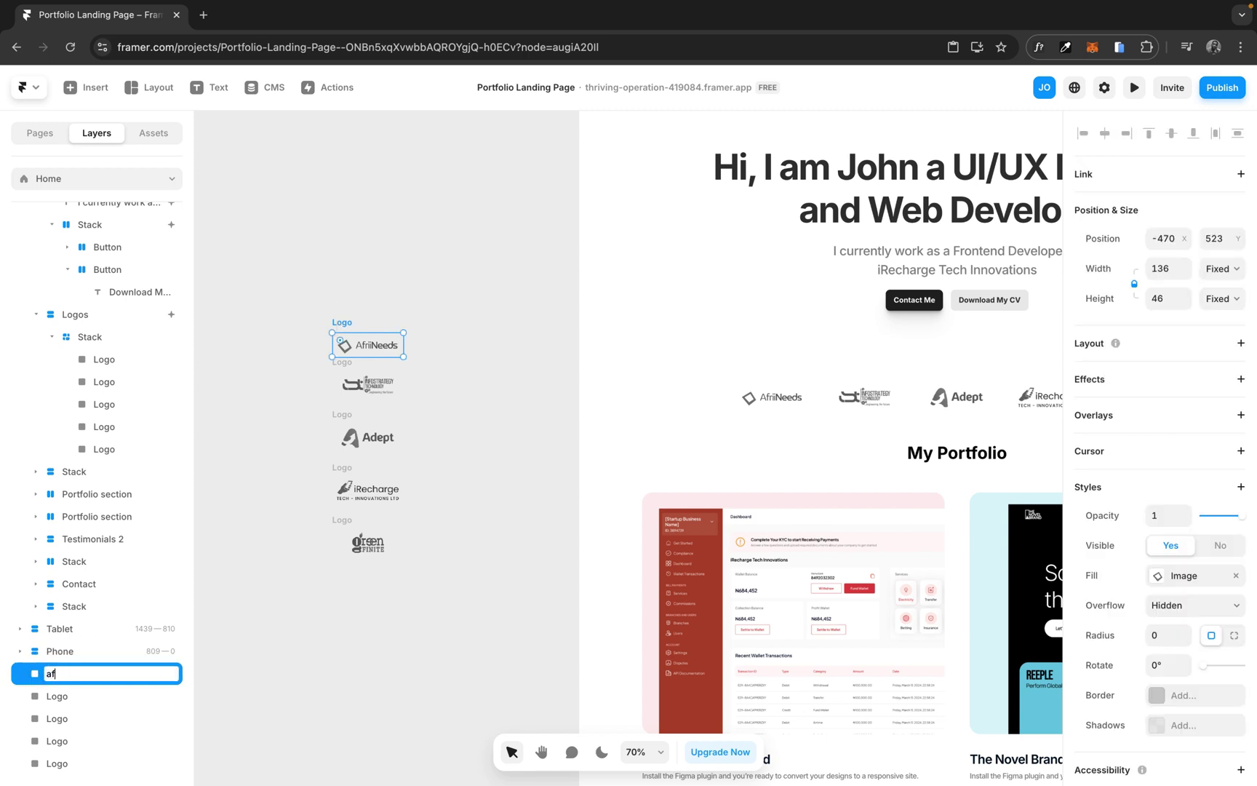
Step: Rename the first three logo copies afrineeds, ist and adept
type("afrineeds")
left_click(53, 696)
double_click(53, 696)
type("ist")
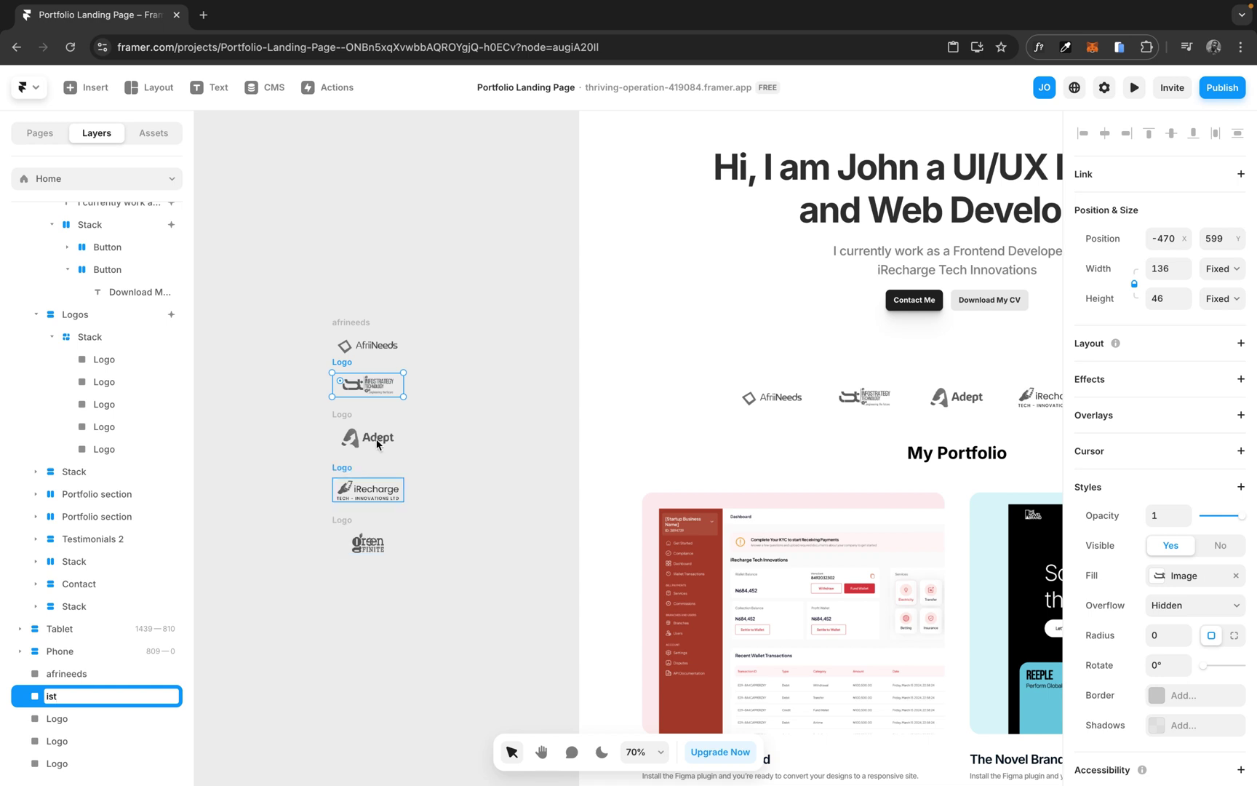
left_click(52, 719)
double_click(53, 719)
type("adept")
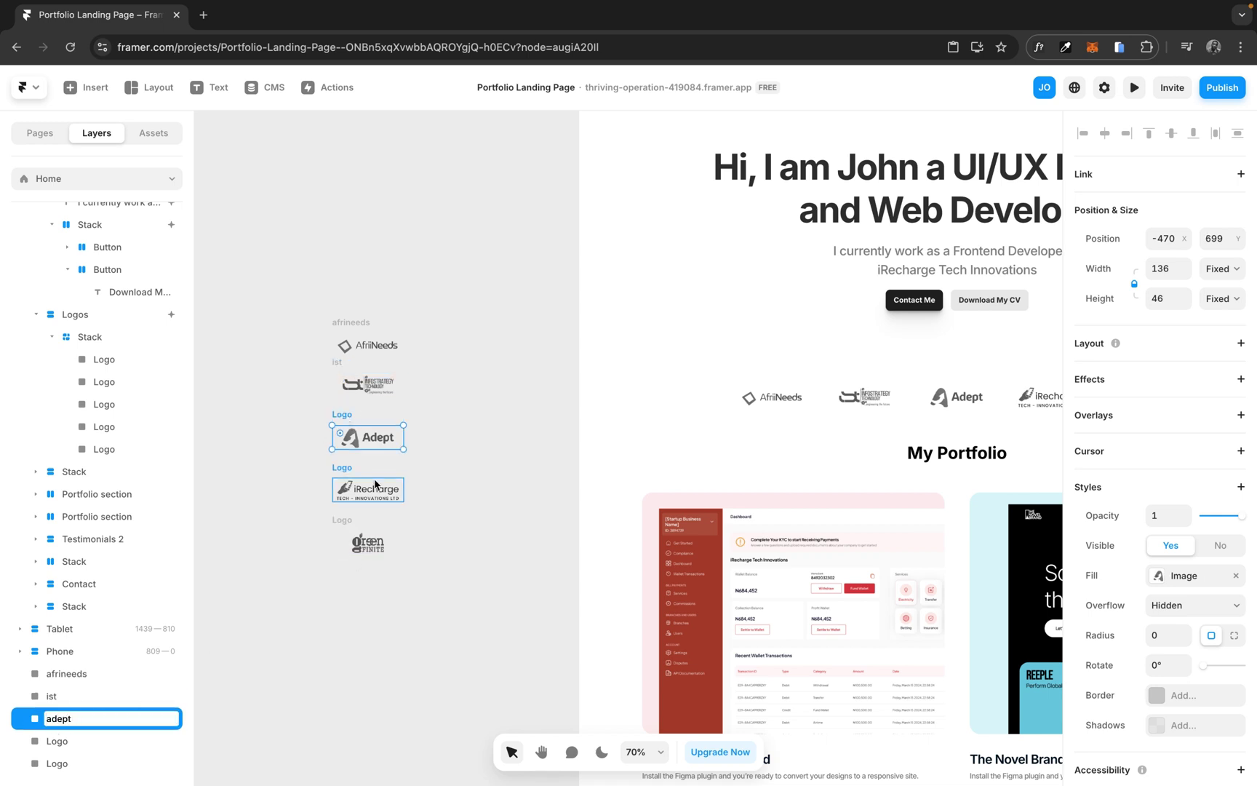
left_click(56, 740)
Step: Rename the last two copies iRecharge and greenfinite, then select all five
double_click(56, 741)
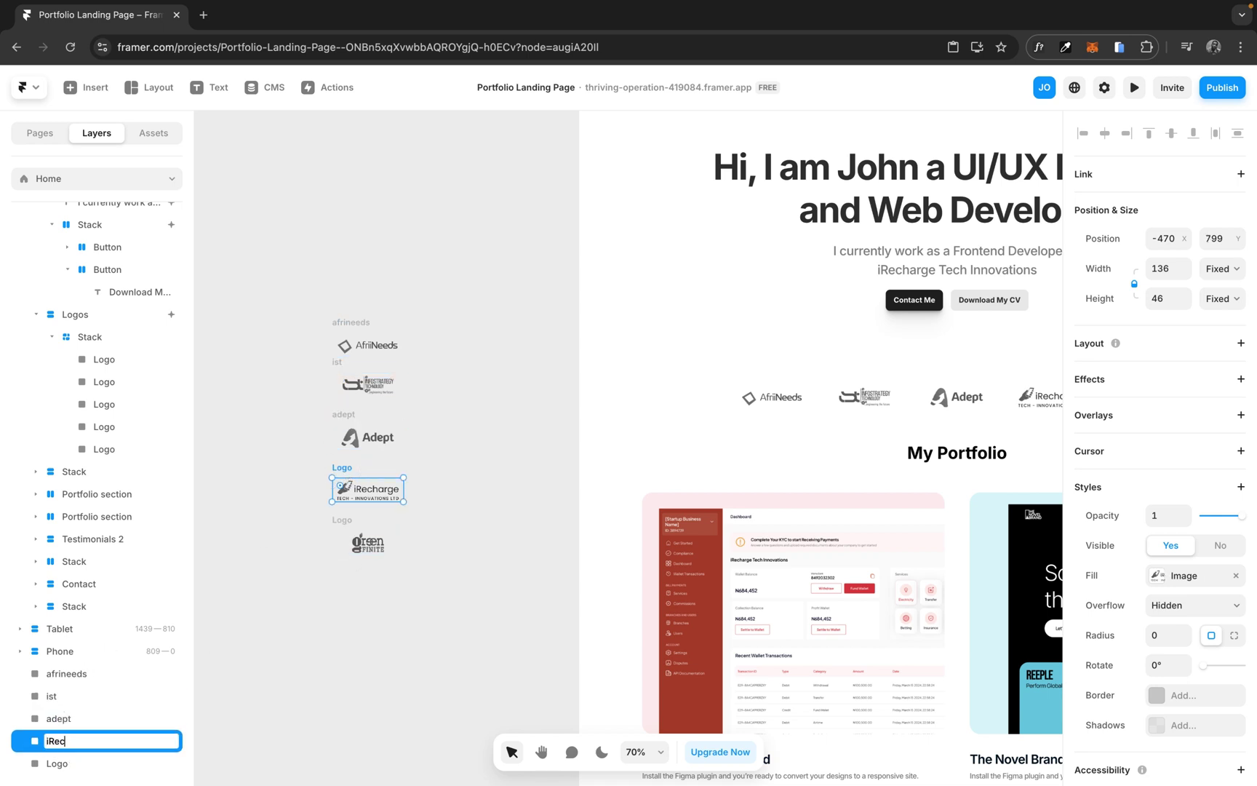
type("iRecharge")
left_click(341, 526)
double_click(54, 764)
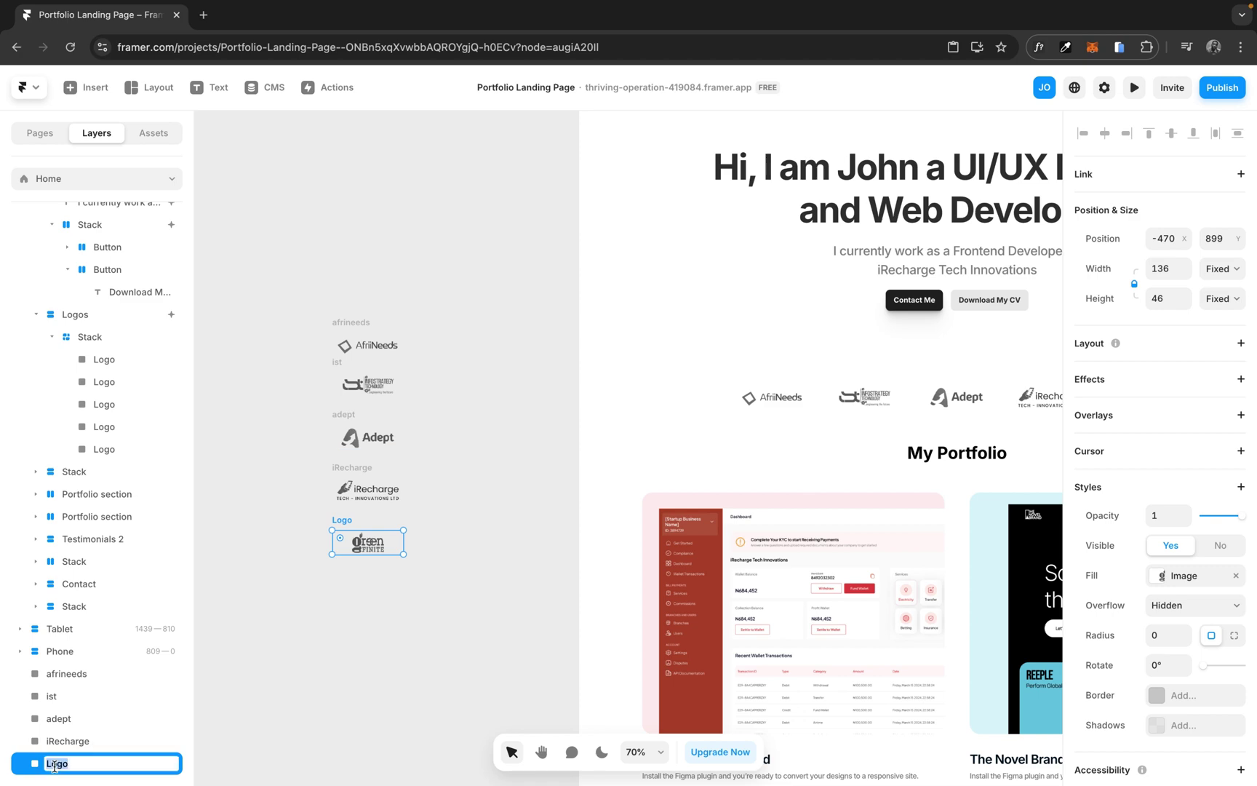
type("greenfinite")
key("Return")
scroll(359, 642, "down", 2)
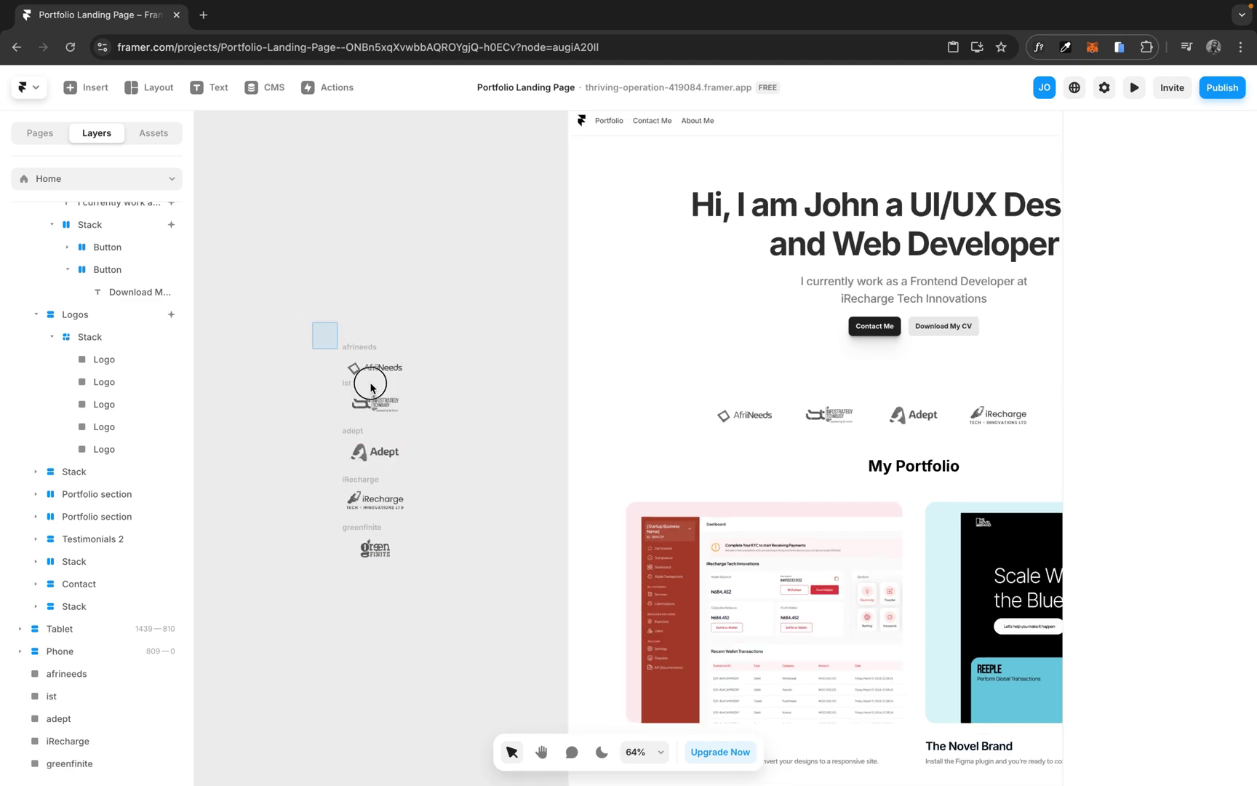
left_click_drag(313, 323, 489, 601)
scroll(489, 601, "down", 3)
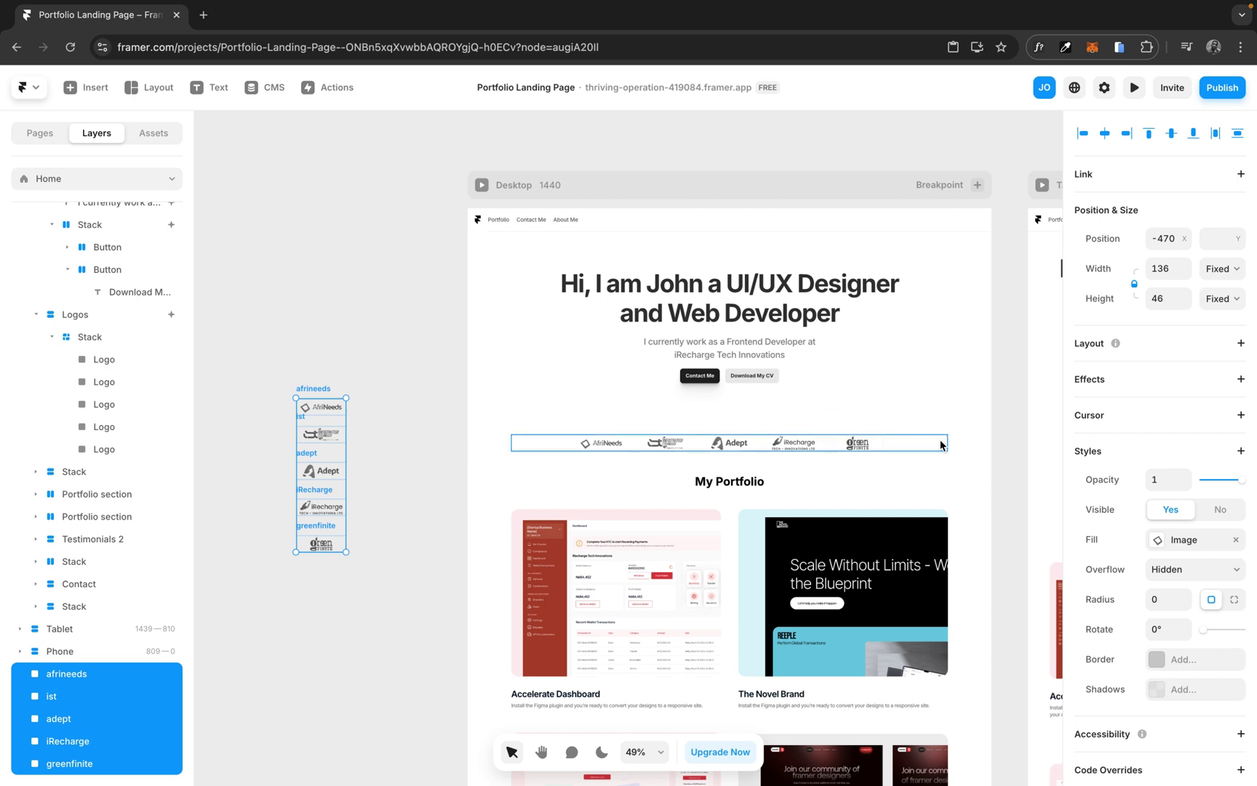
Step: Pull the logo row stack out of the Logos section and delete it
left_click(965, 443)
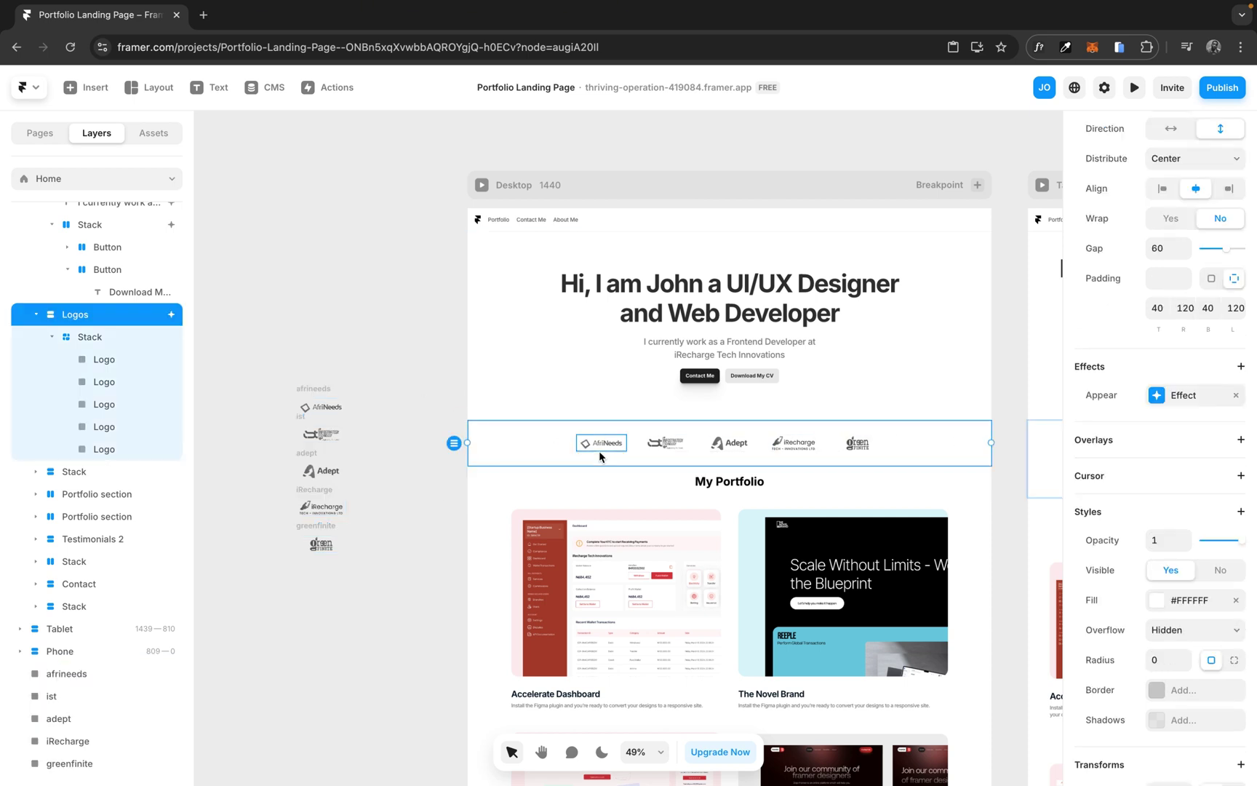
left_click(551, 442)
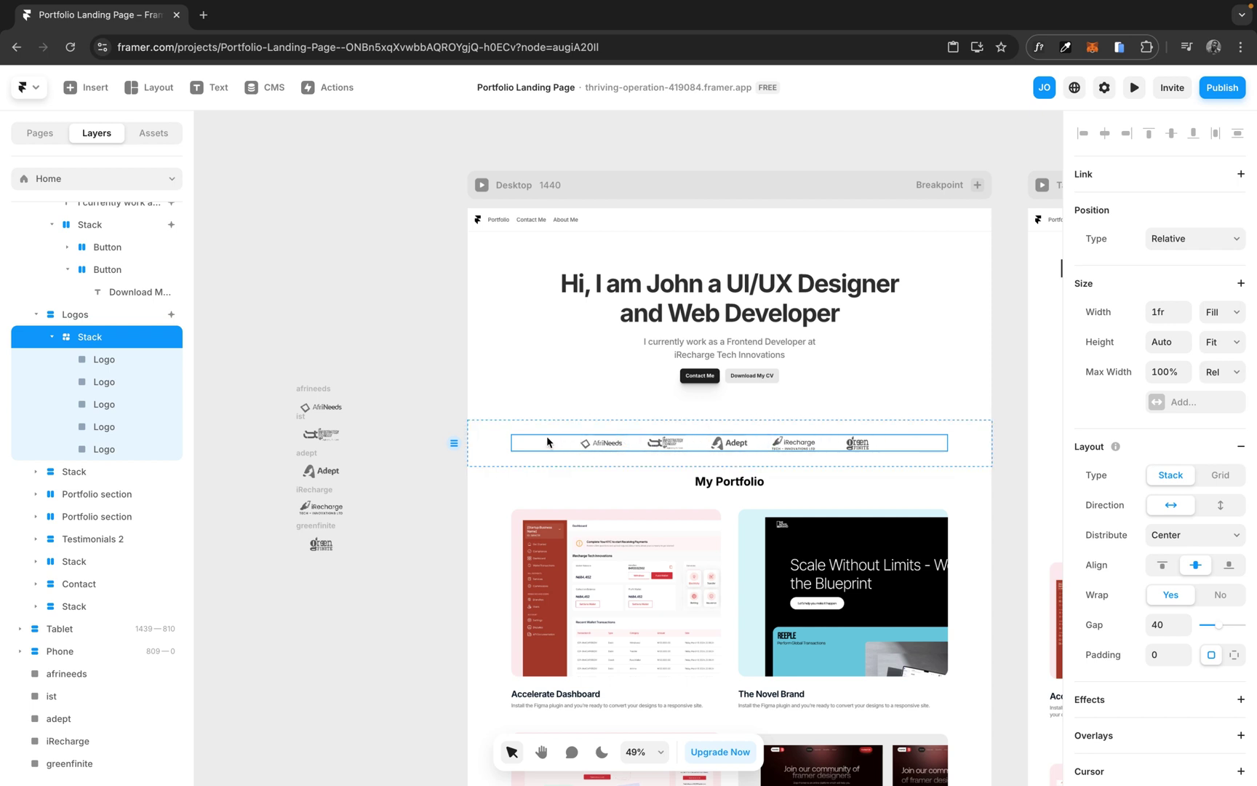
scroll(546, 436, "down", 2)
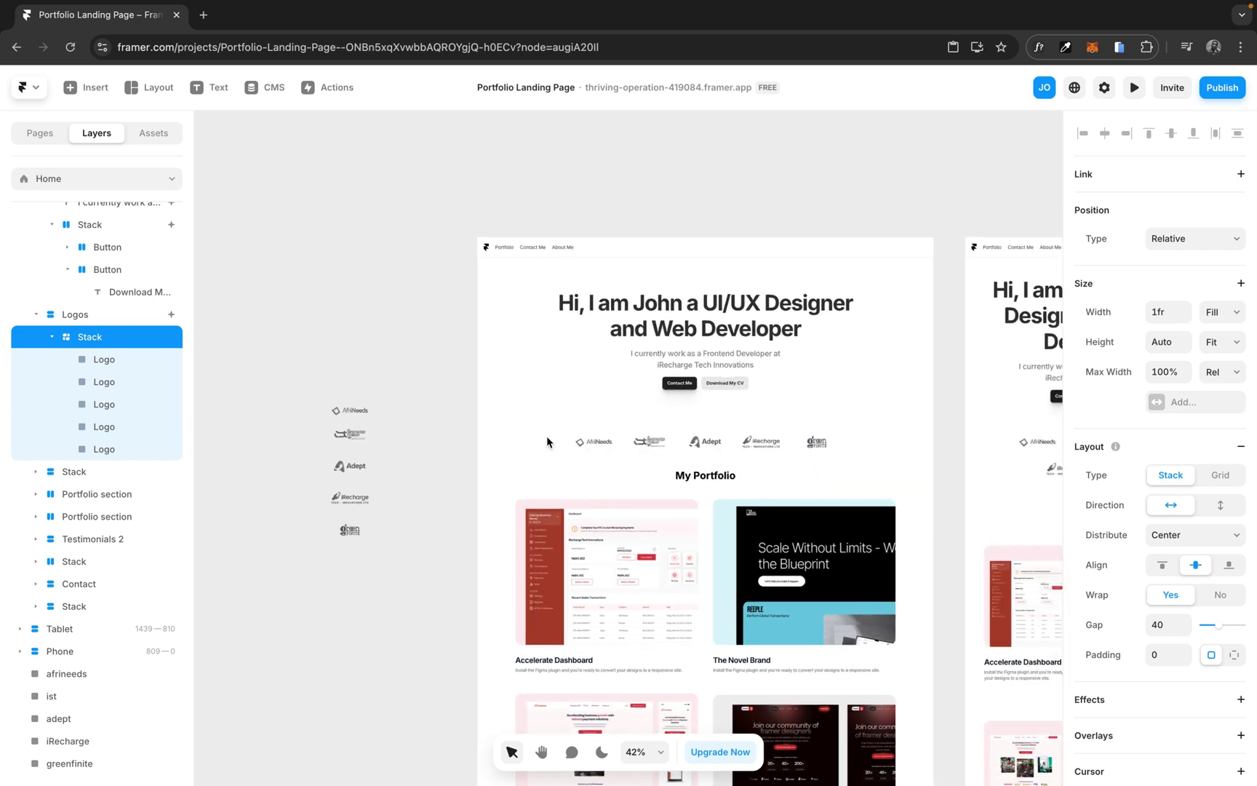
left_click(52, 337)
left_click(83, 451)
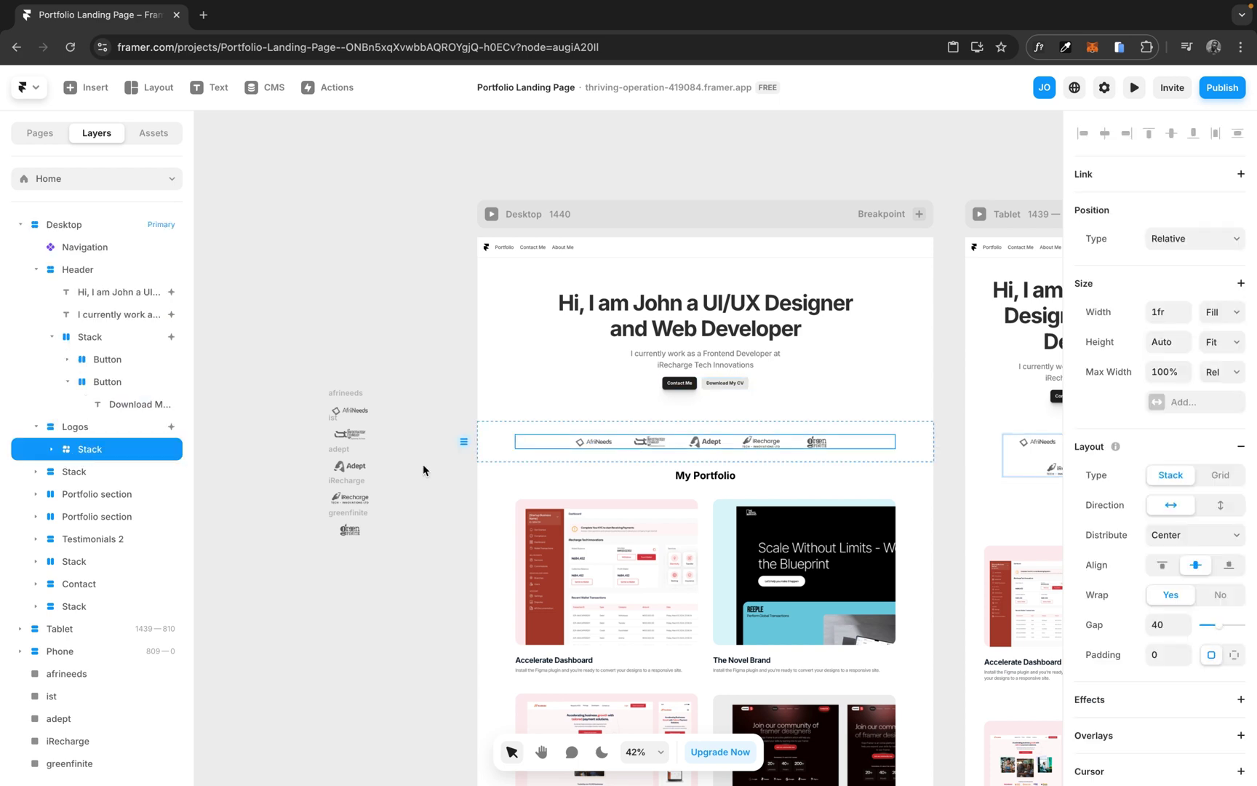
left_click_drag(550, 441, 194, 322)
scroll(382, 368, "right", 5)
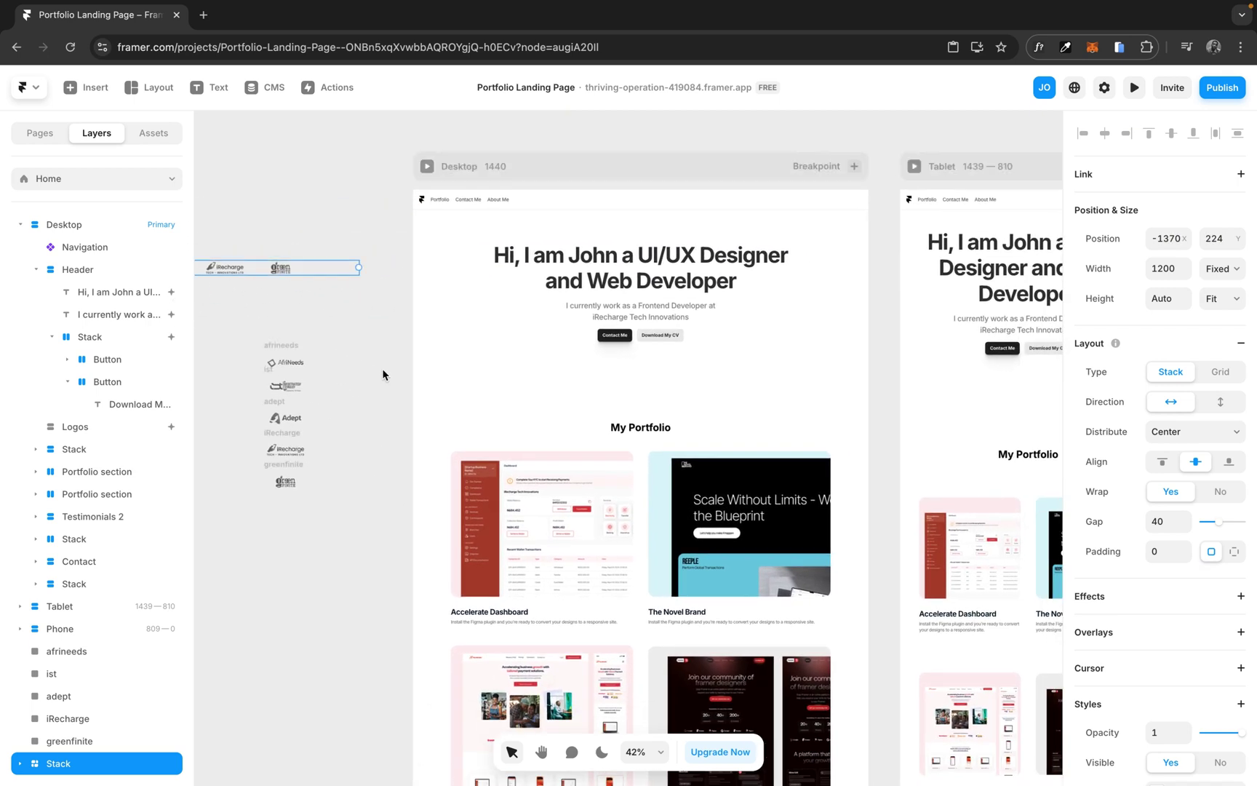
left_click(312, 255)
key("Delete")
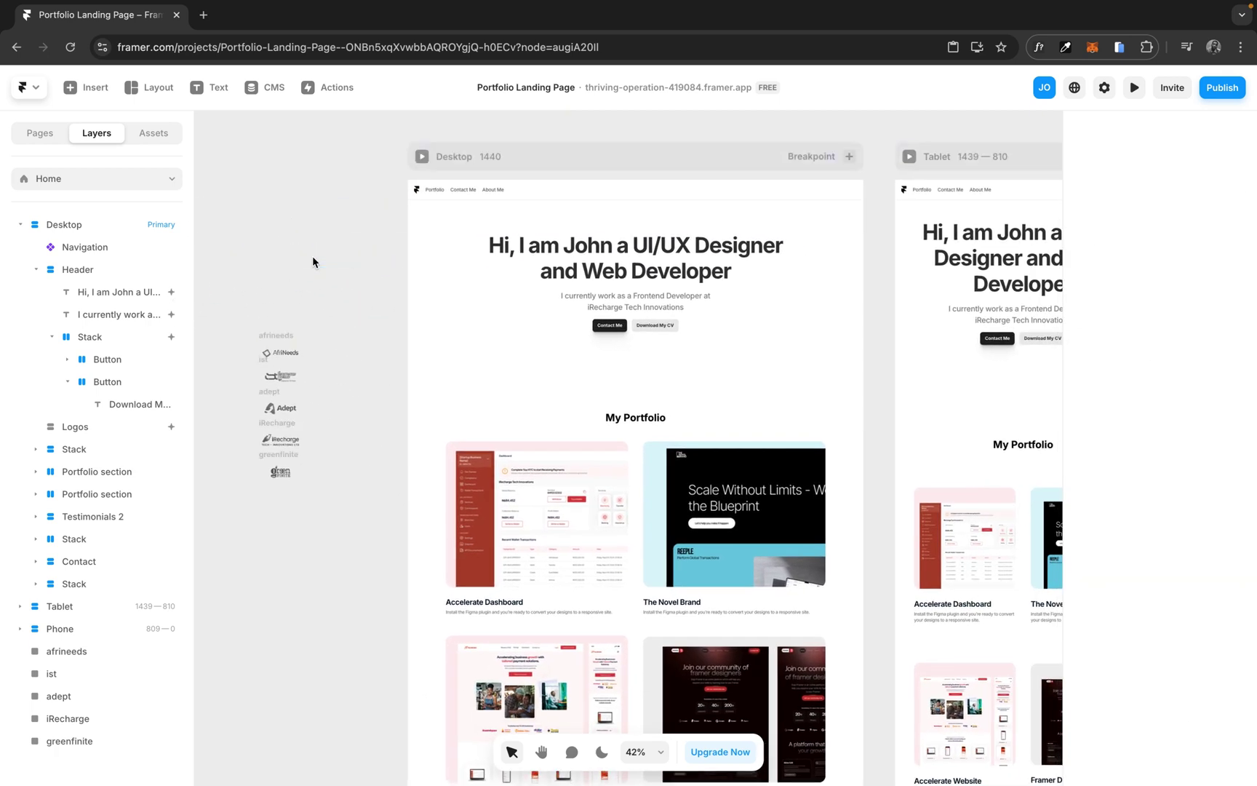
Step: Reselect the now-empty Logos section and bring up the insertable elements
left_click(523, 387)
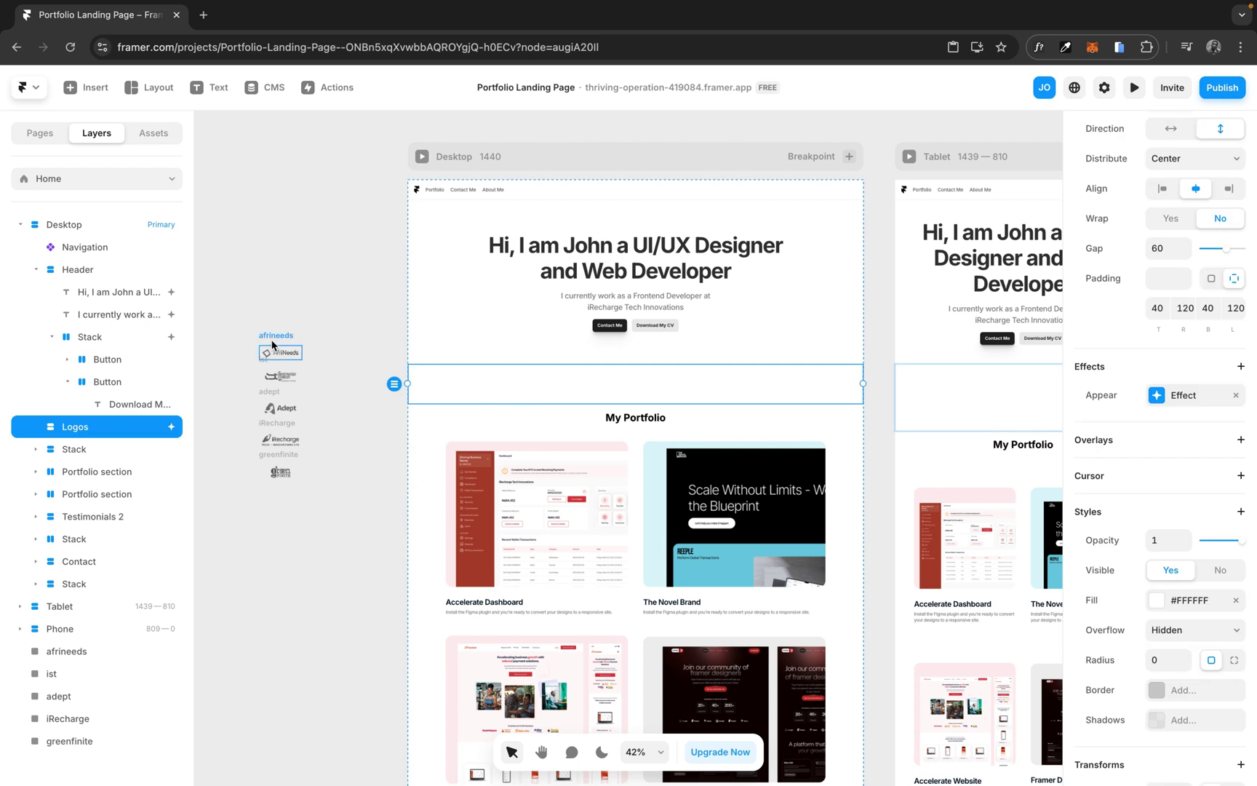
left_click(247, 323)
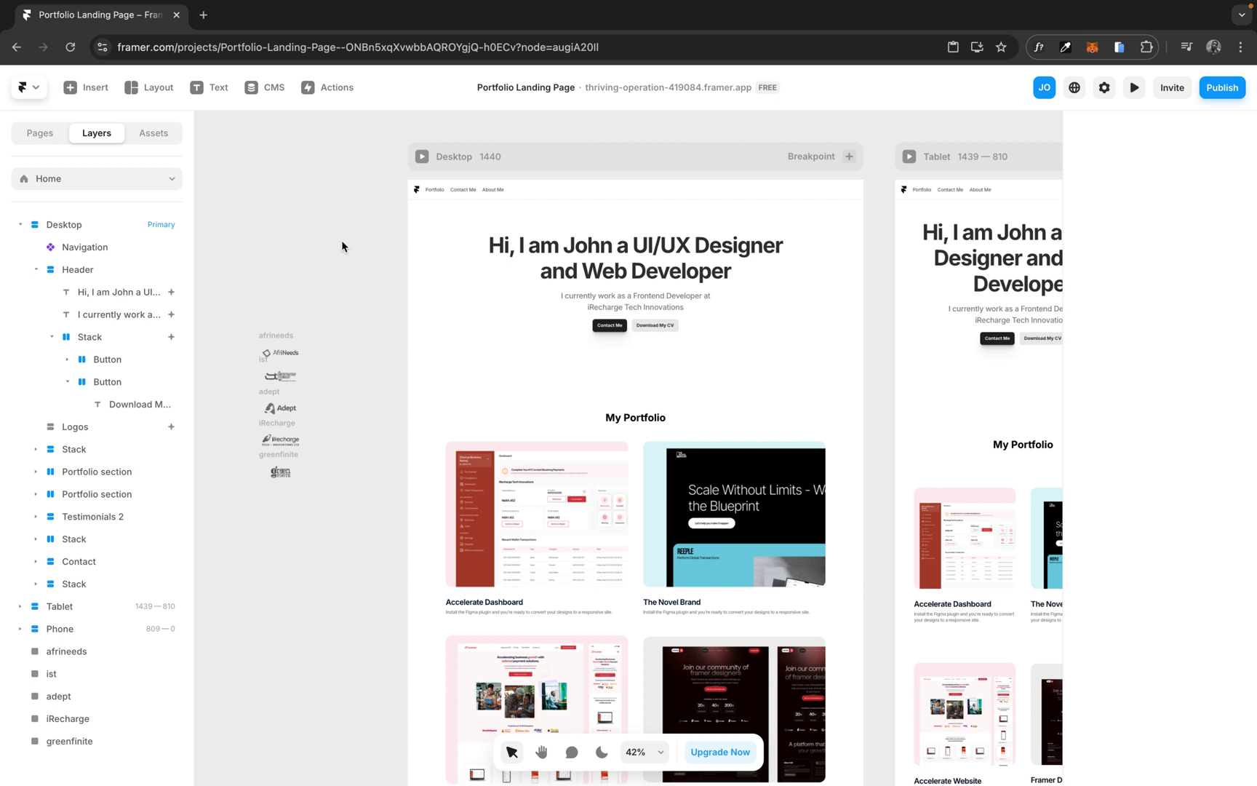
left_click(522, 379)
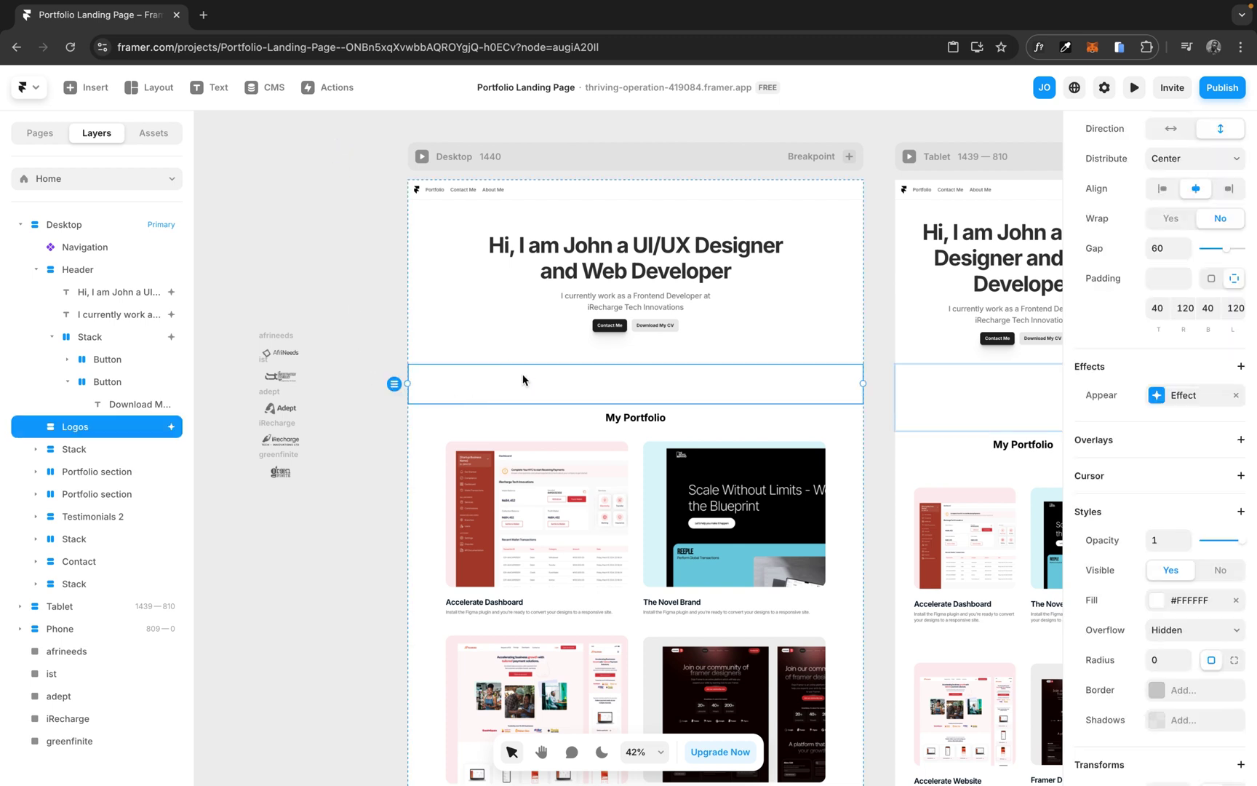
scroll(437, 369, "right", 1)
scroll(438, 369, "down", 1)
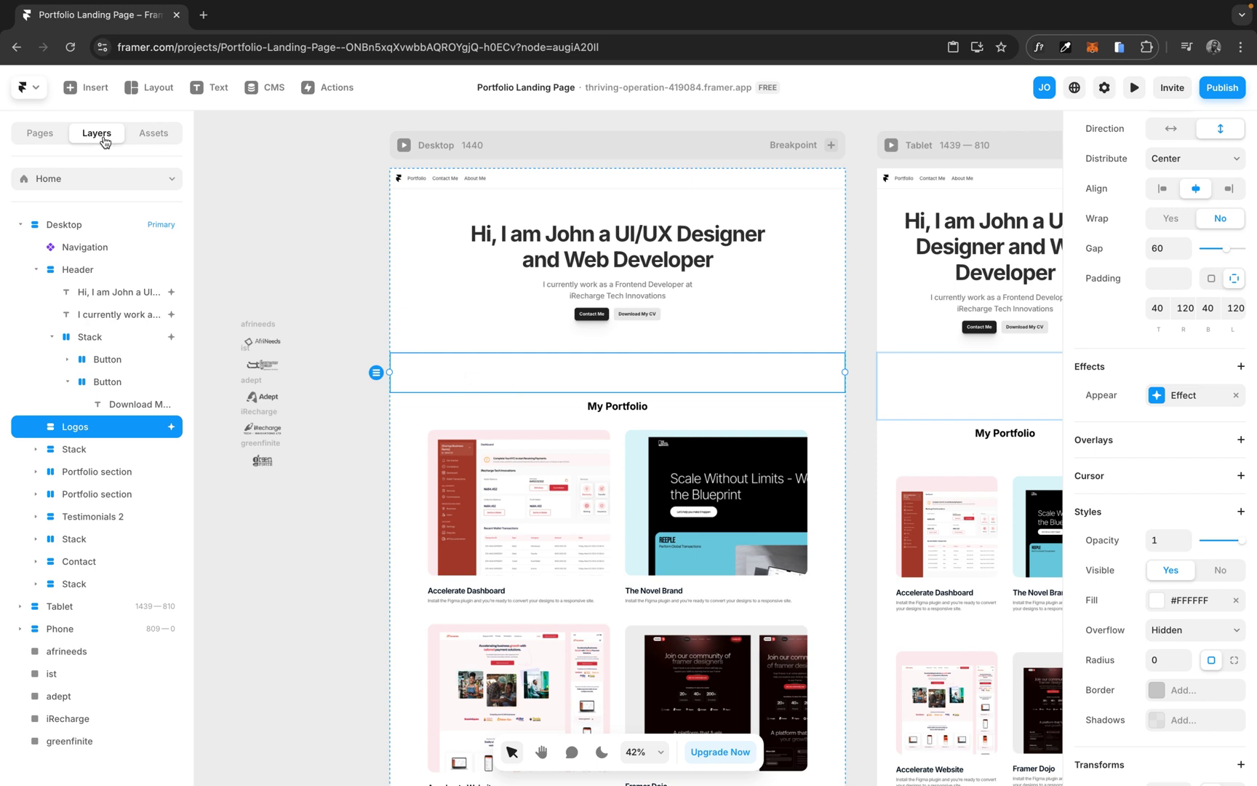
left_click(86, 87)
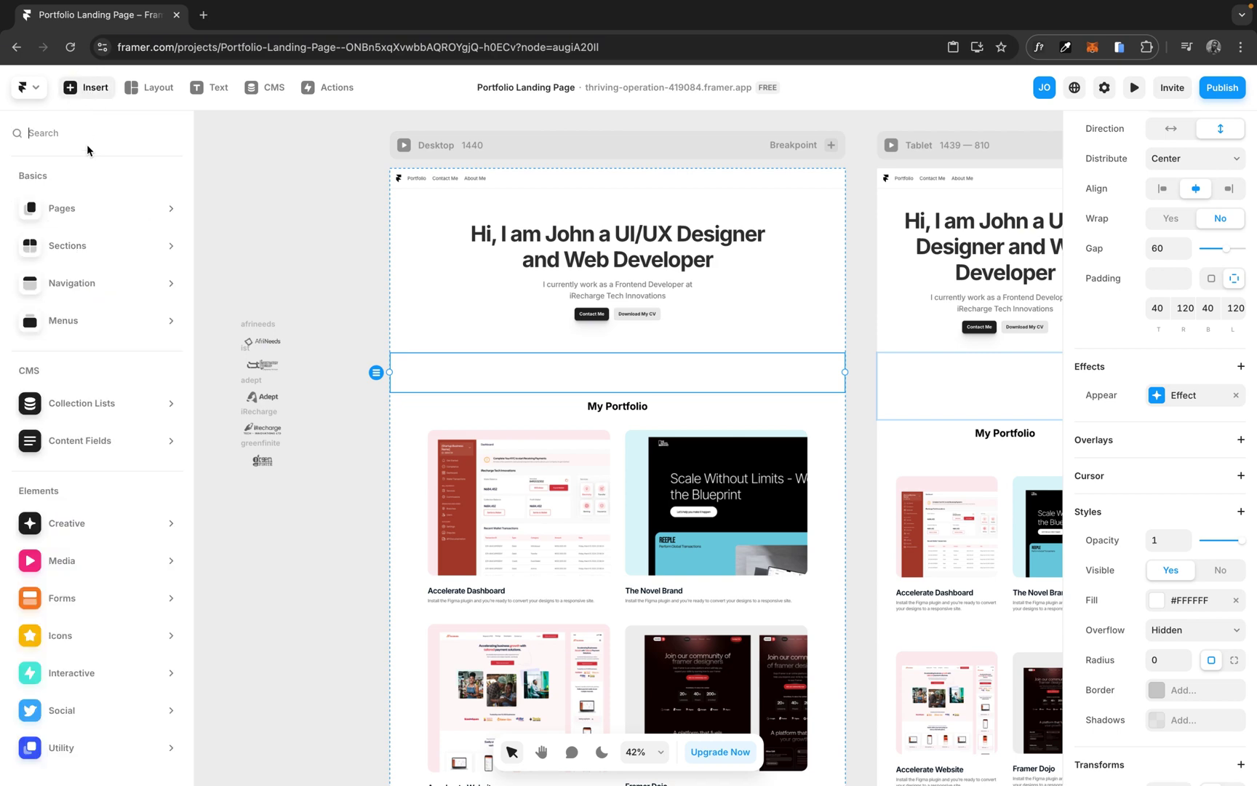
Step: Insert a Ticker found by searching 'tick' and drop it into the empty Logos section
type("tick")
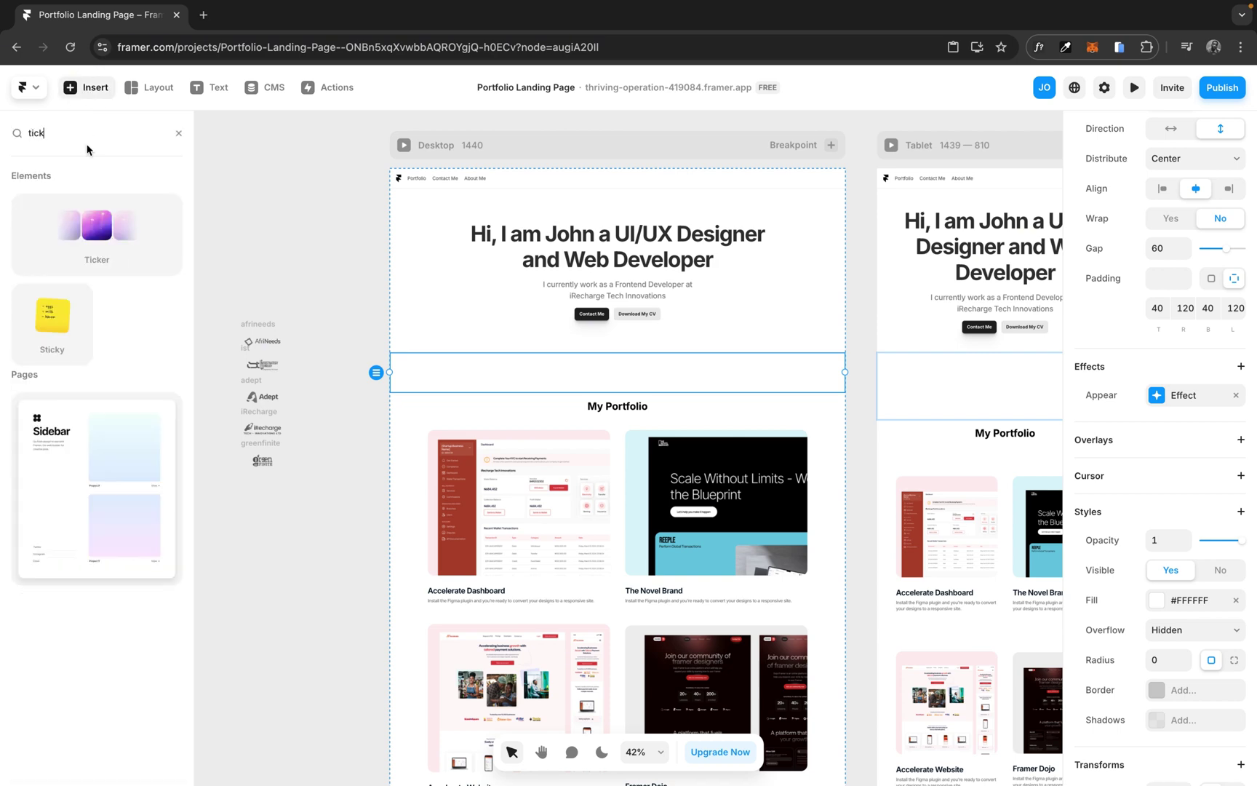
left_click(99, 231)
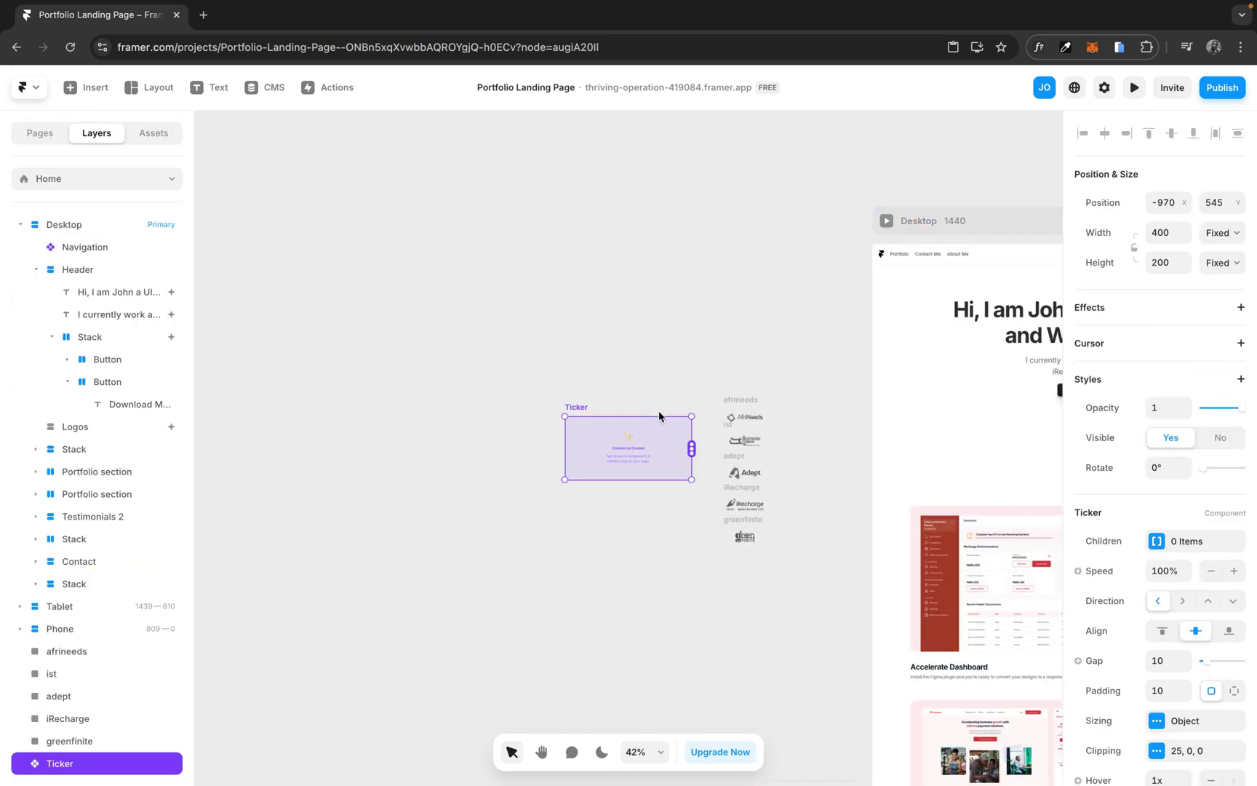
scroll(291, 303, "right", 10)
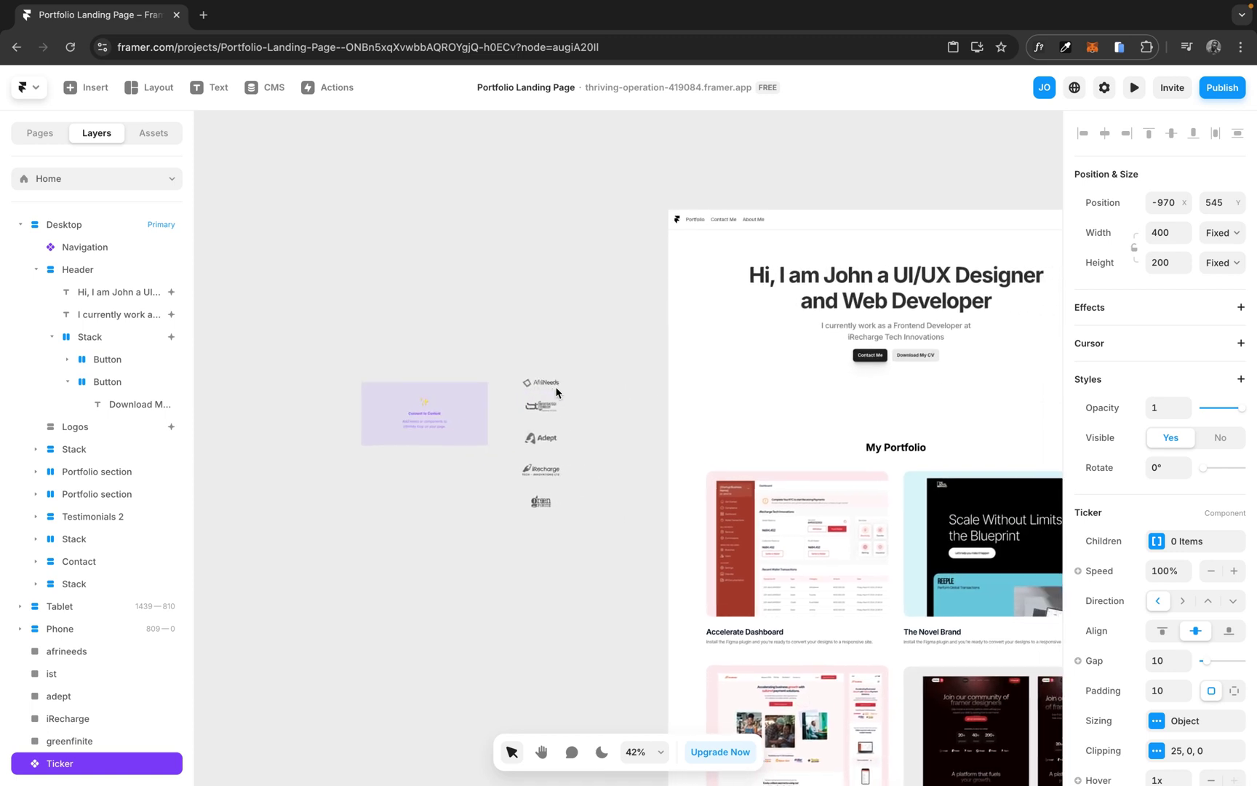
scroll(316, 406, "down", 2)
left_click_drag(333, 405, 727, 401)
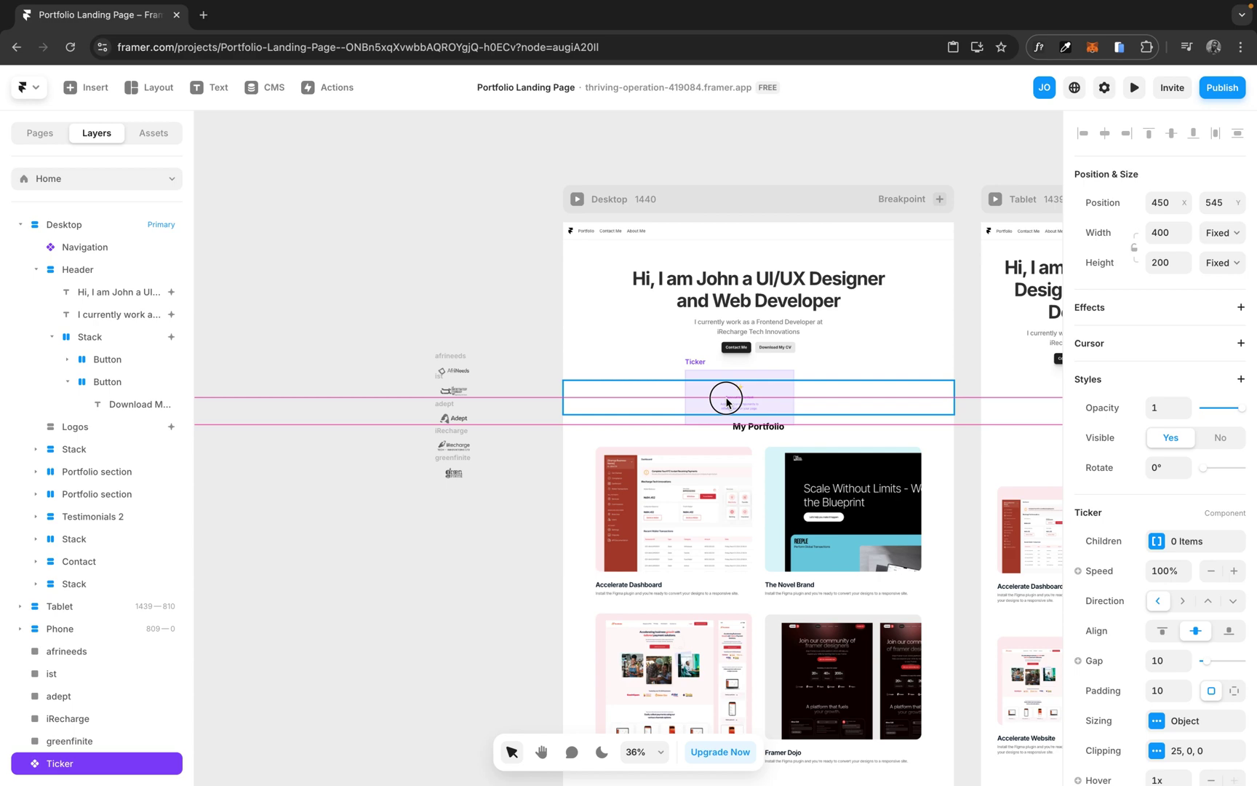
left_click_drag(728, 400, 763, 426)
scroll(763, 425, "up", 5)
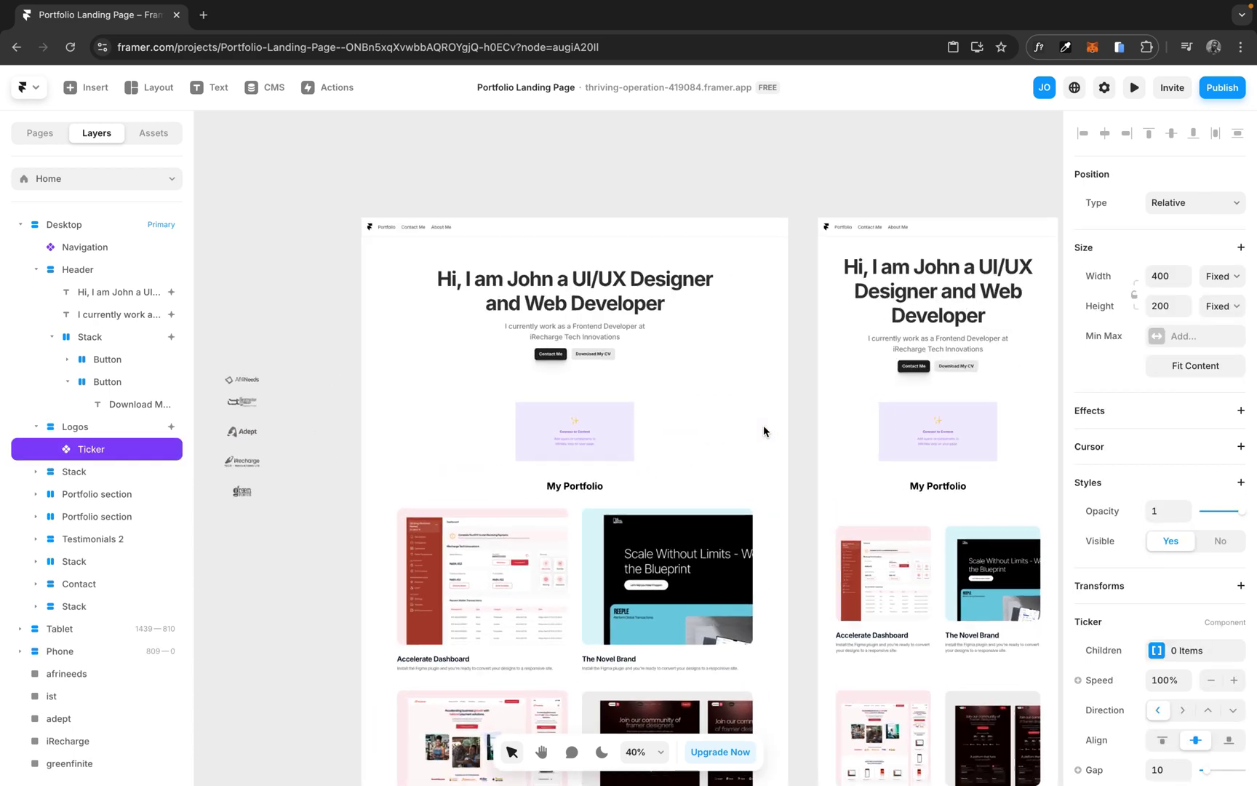
Step: Set the Logos section's top and bottom padding to 10
left_click(705, 436)
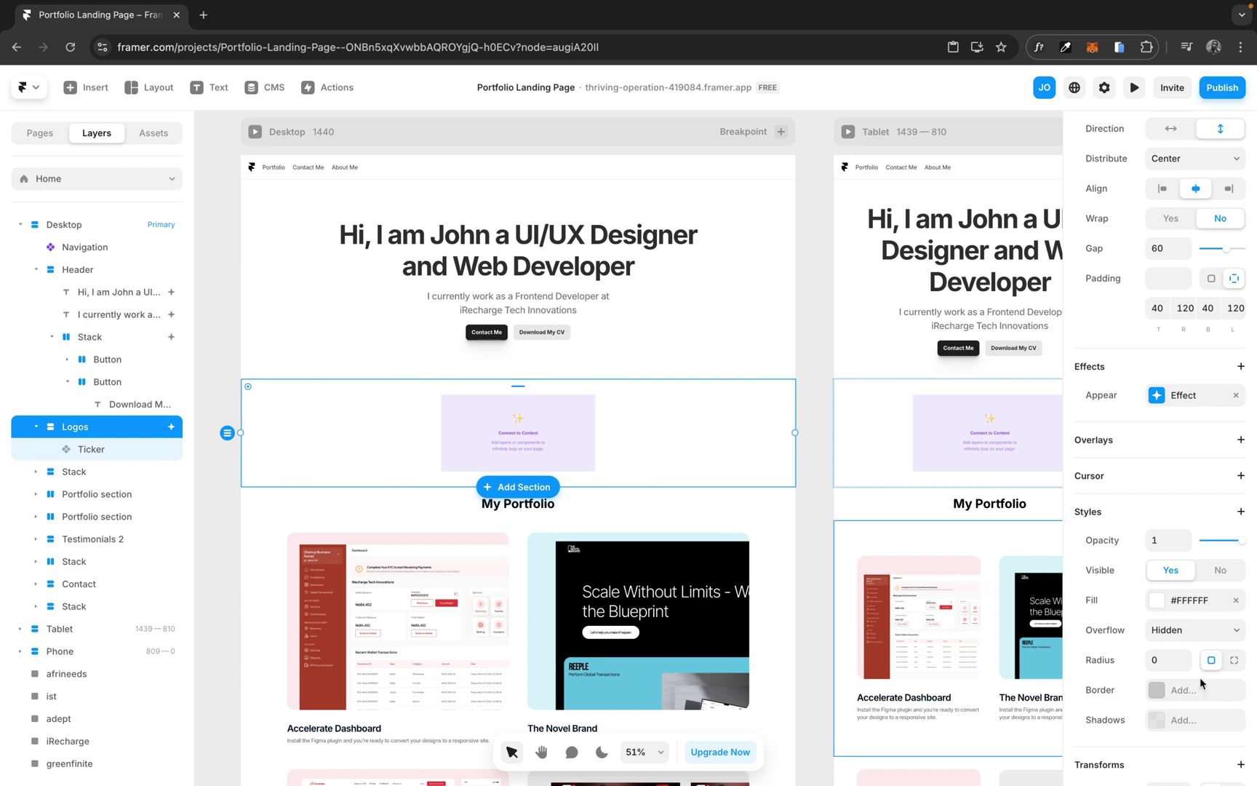
scroll(1199, 676, "down", 3)
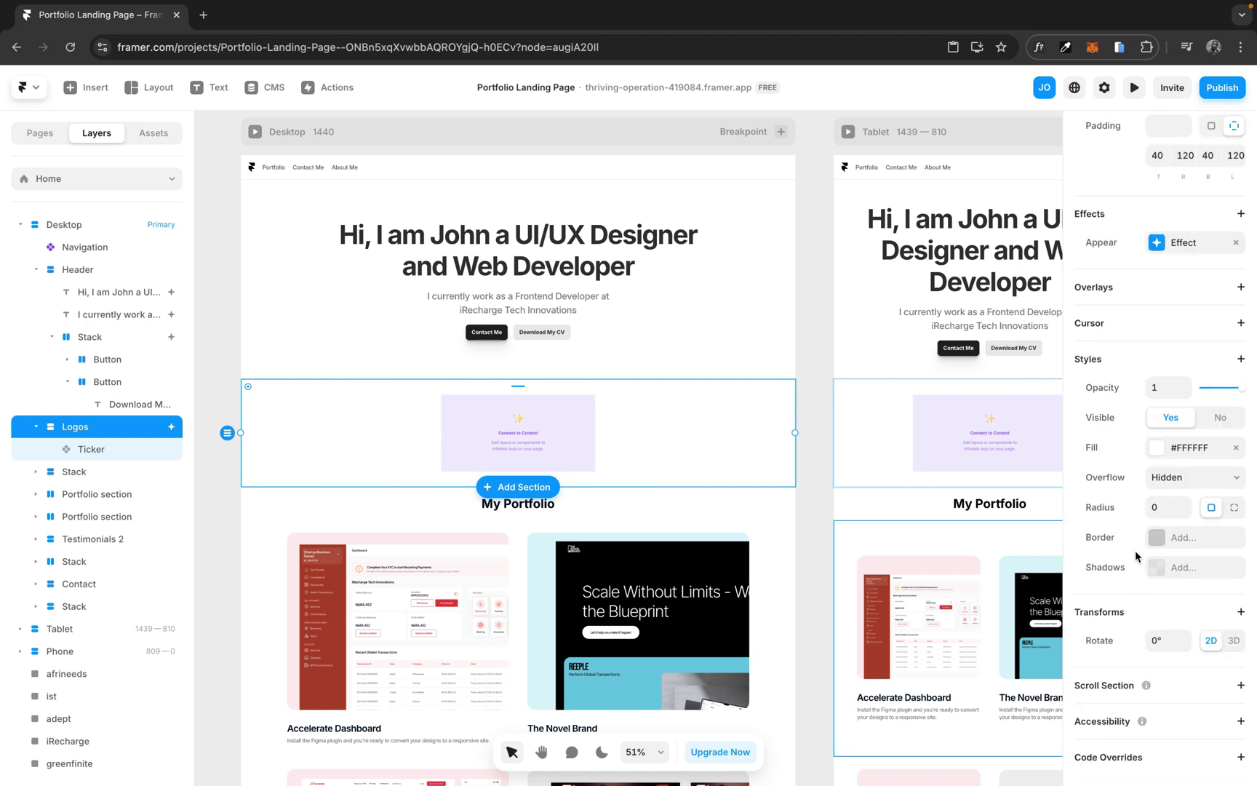
scroll(1131, 513, "up", 5)
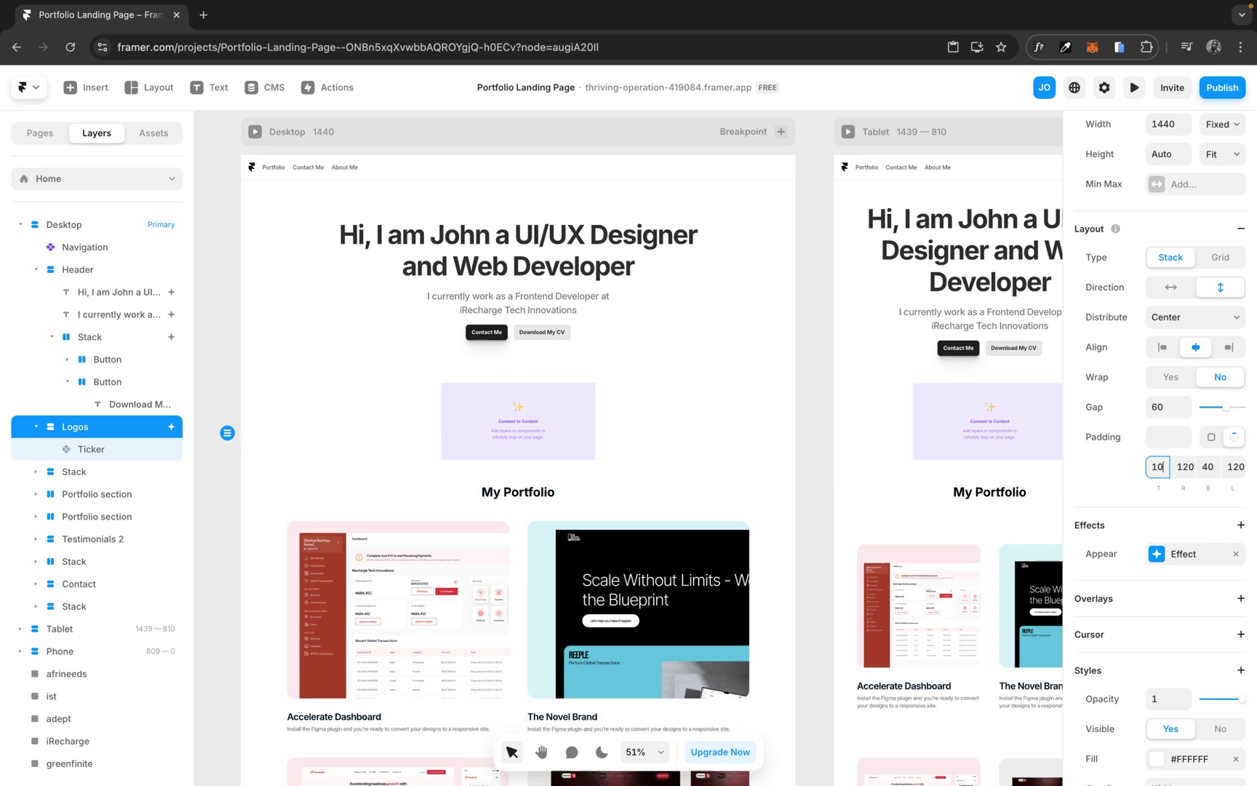
left_click(1218, 468)
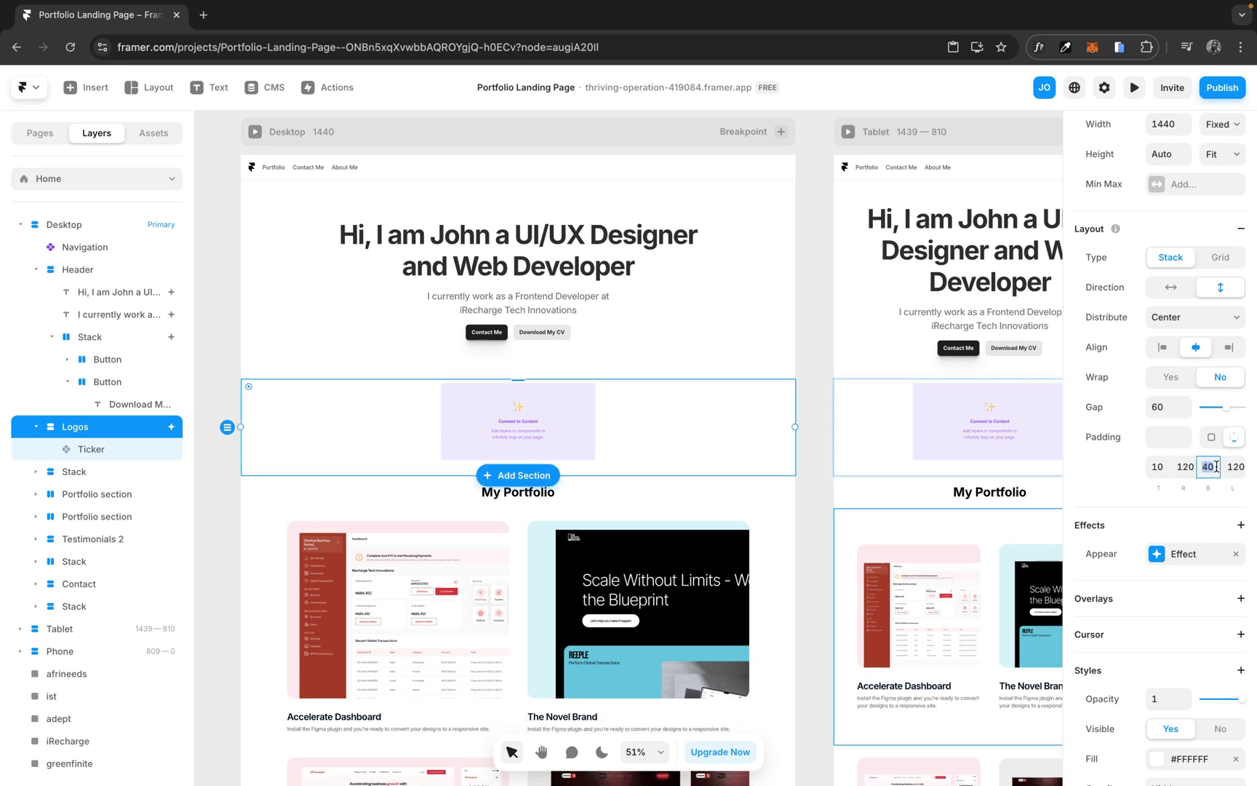
type("10")
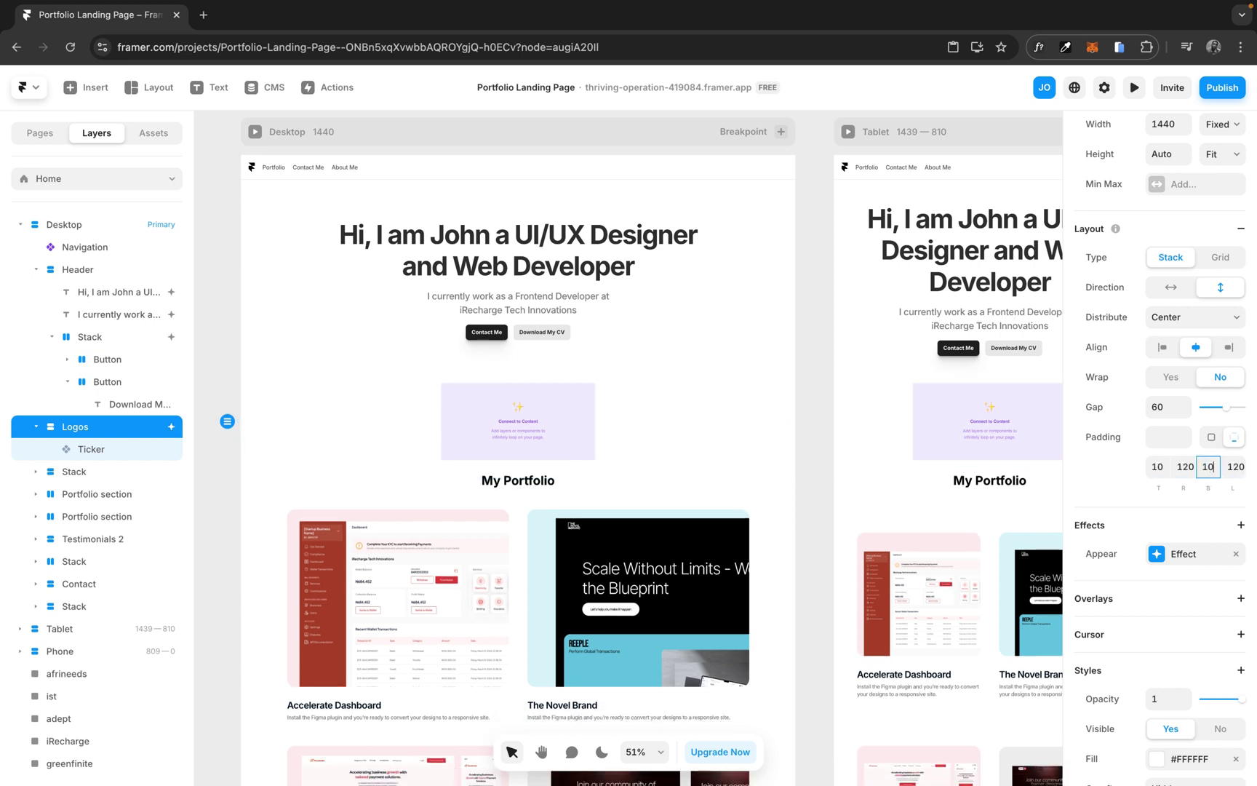
Step: Widen the Ticker from 400 to 912 pixels across the Logos band
left_click(578, 422)
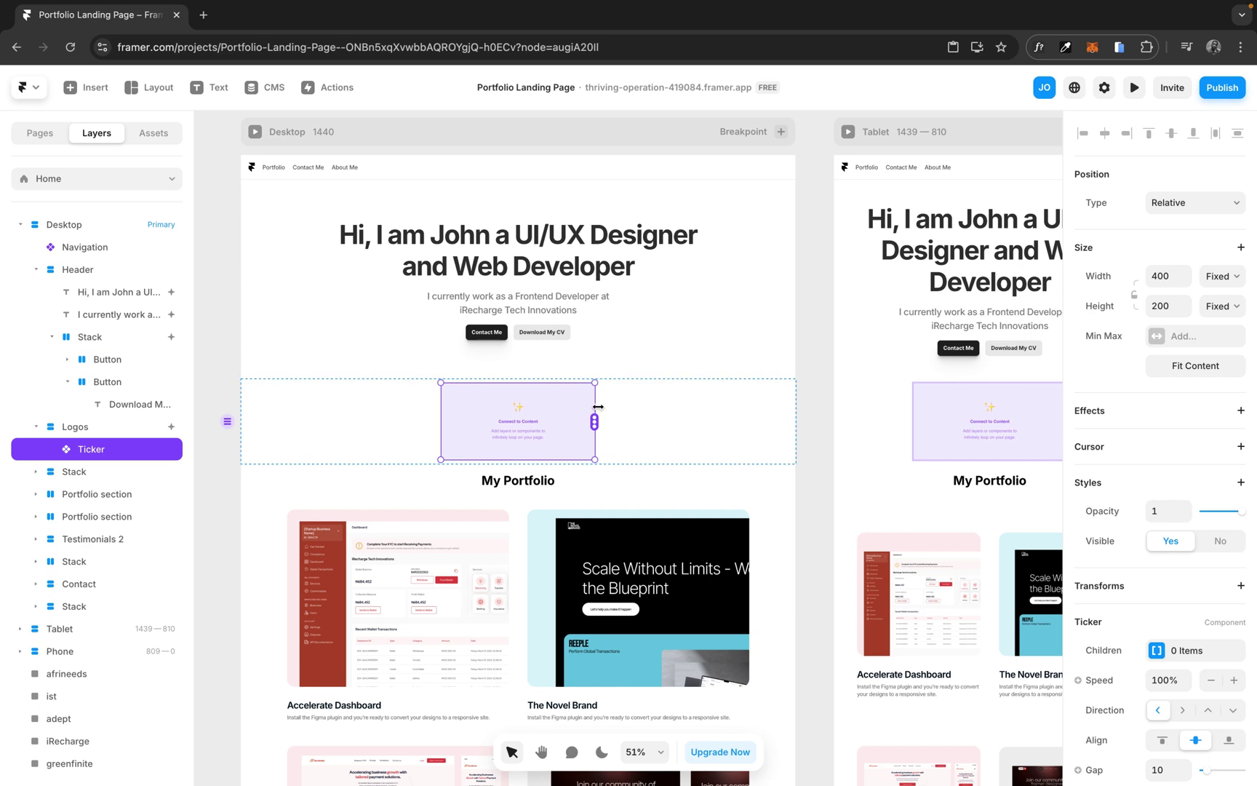
left_click_drag(623, 406, 792, 409)
scroll(690, 424, "up", 3)
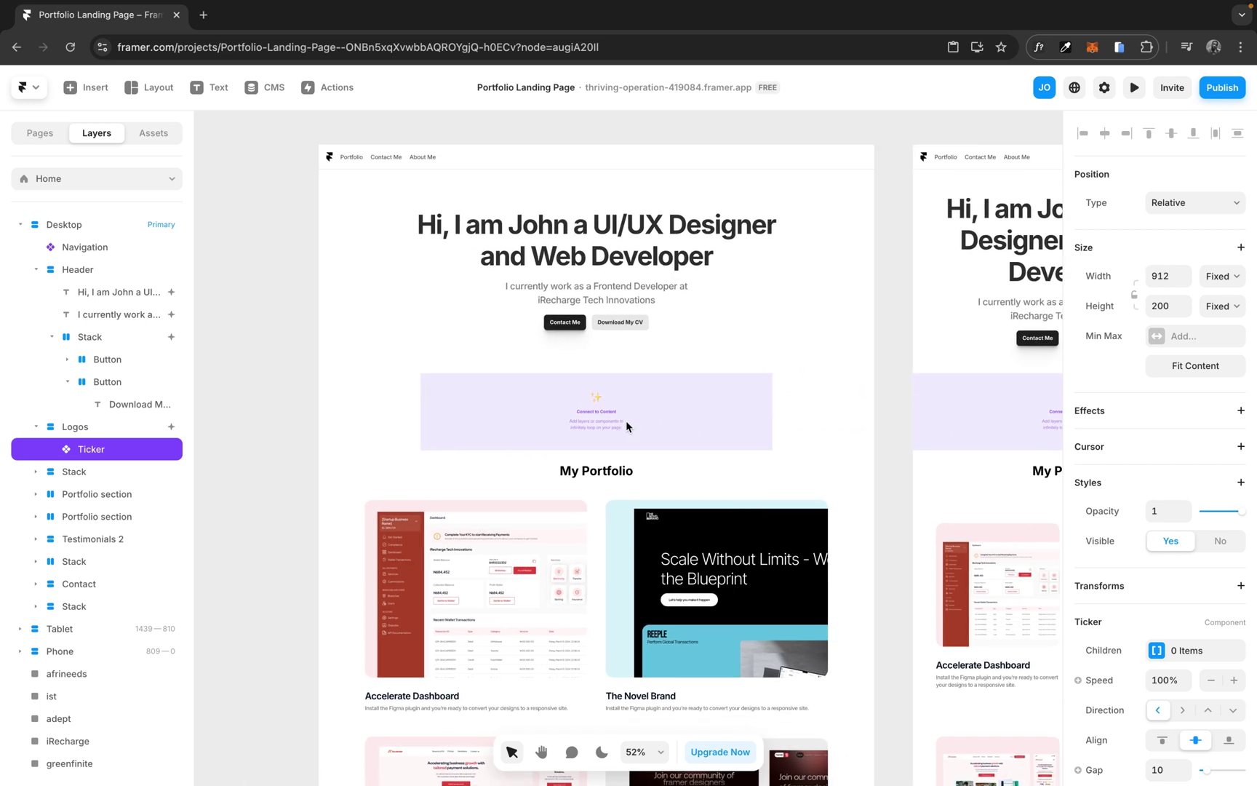
scroll(670, 421, "up", 2)
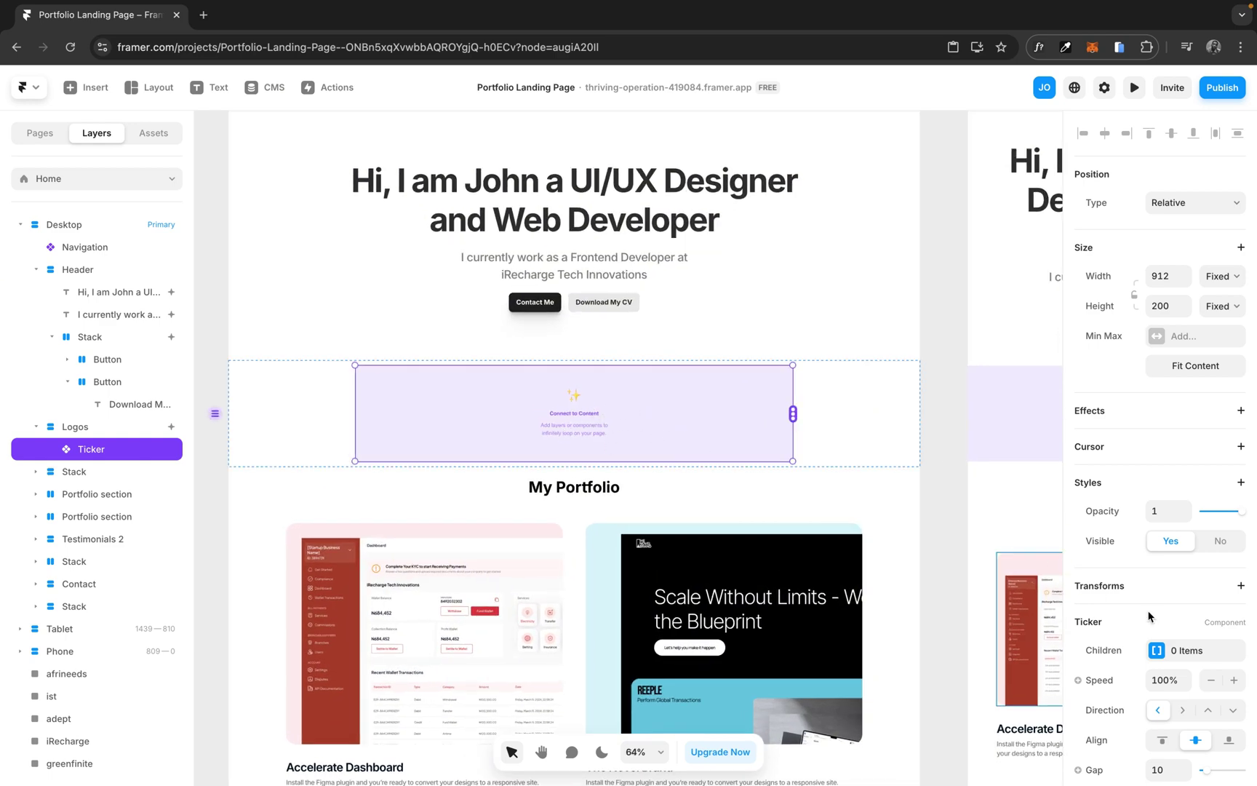
scroll(1149, 616, "down", 4)
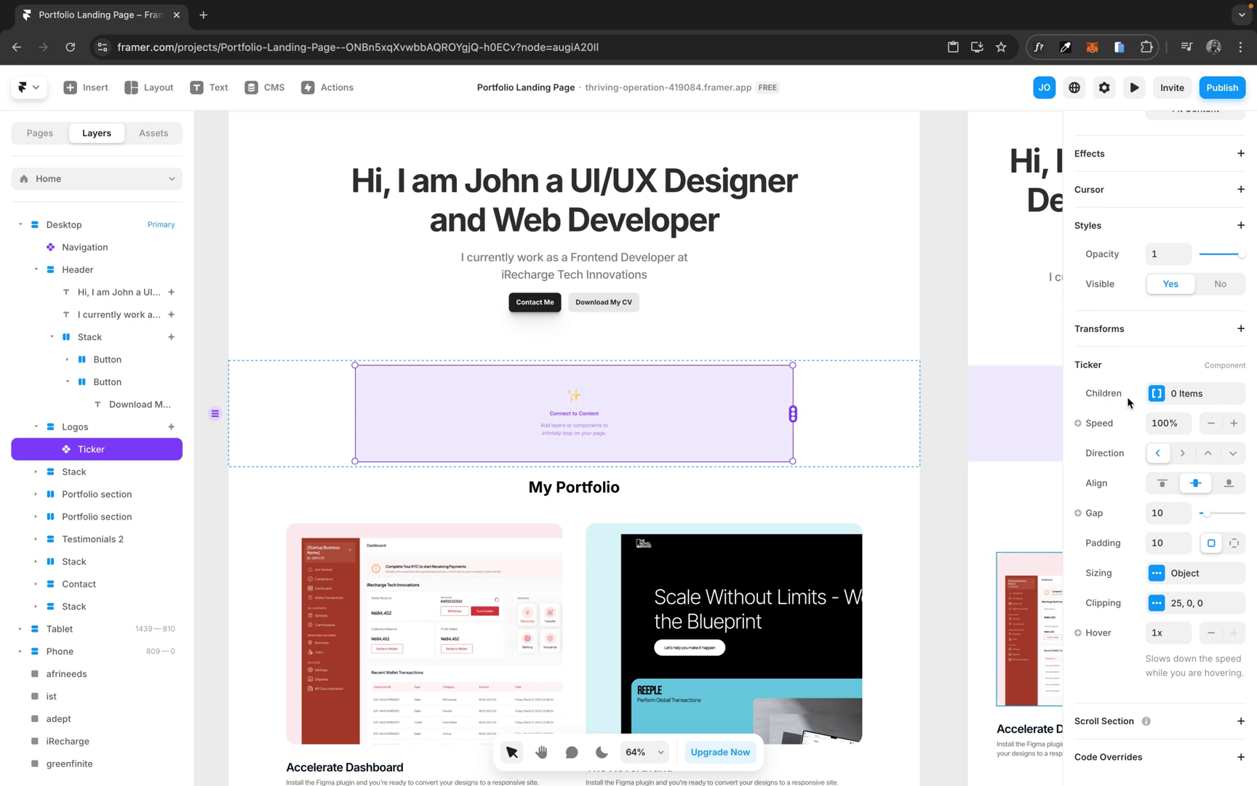
Step: Add greenfinite and iRecharge as the Ticker's first two logo children
left_click(1188, 396)
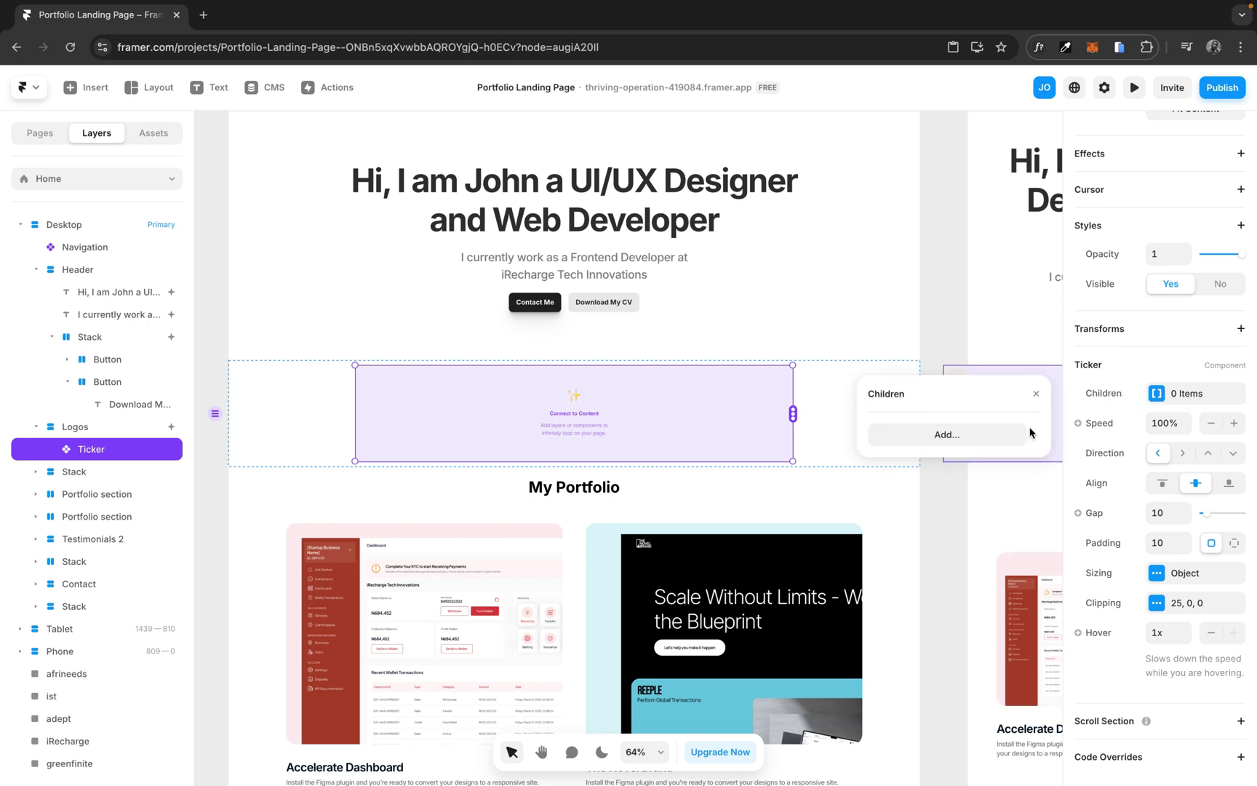
left_click(971, 436)
left_click(918, 439)
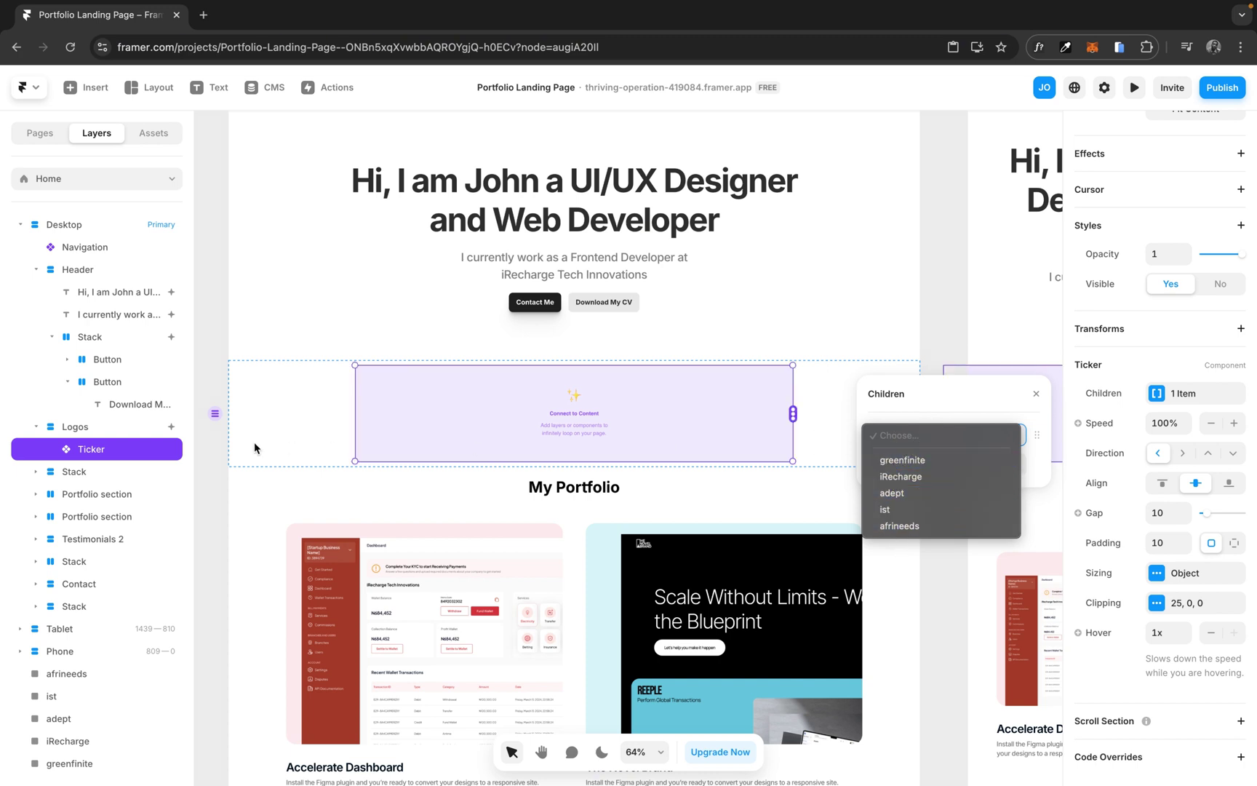
left_click(214, 488)
scroll(216, 495, "left", 5)
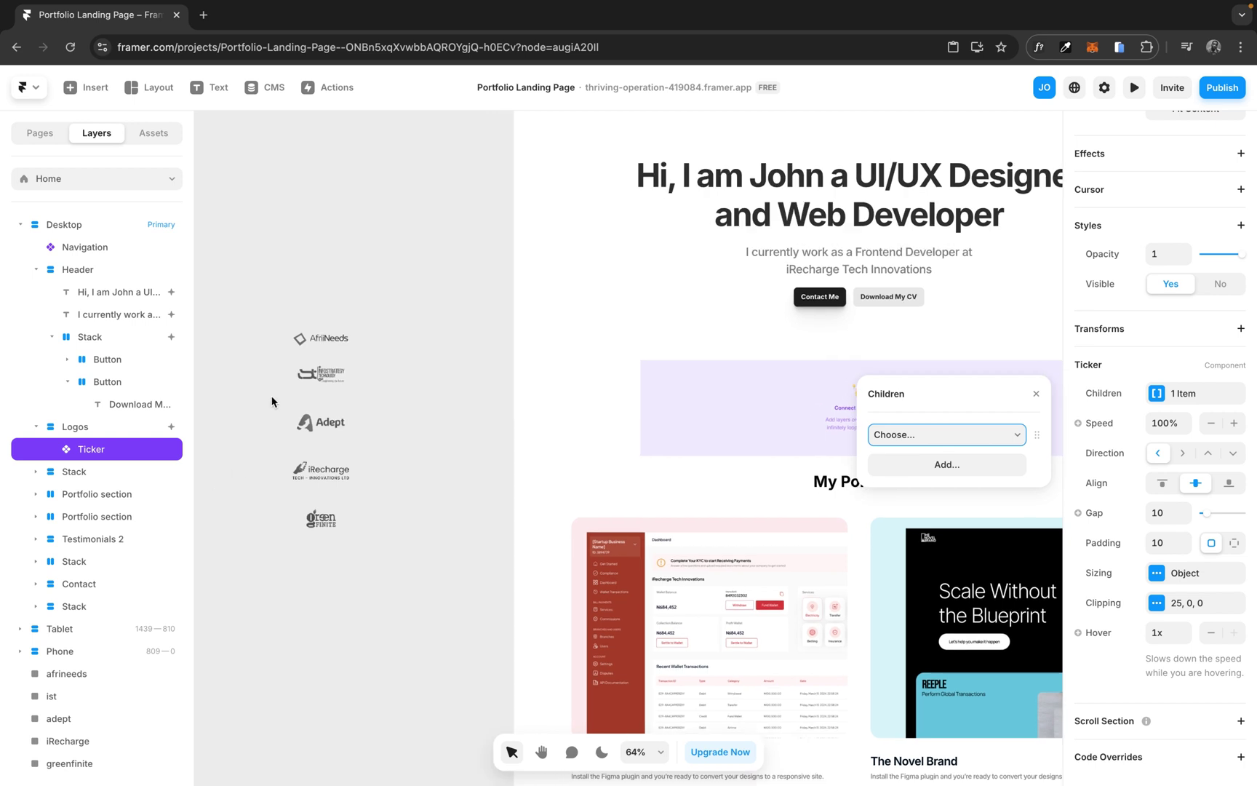
left_click(924, 436)
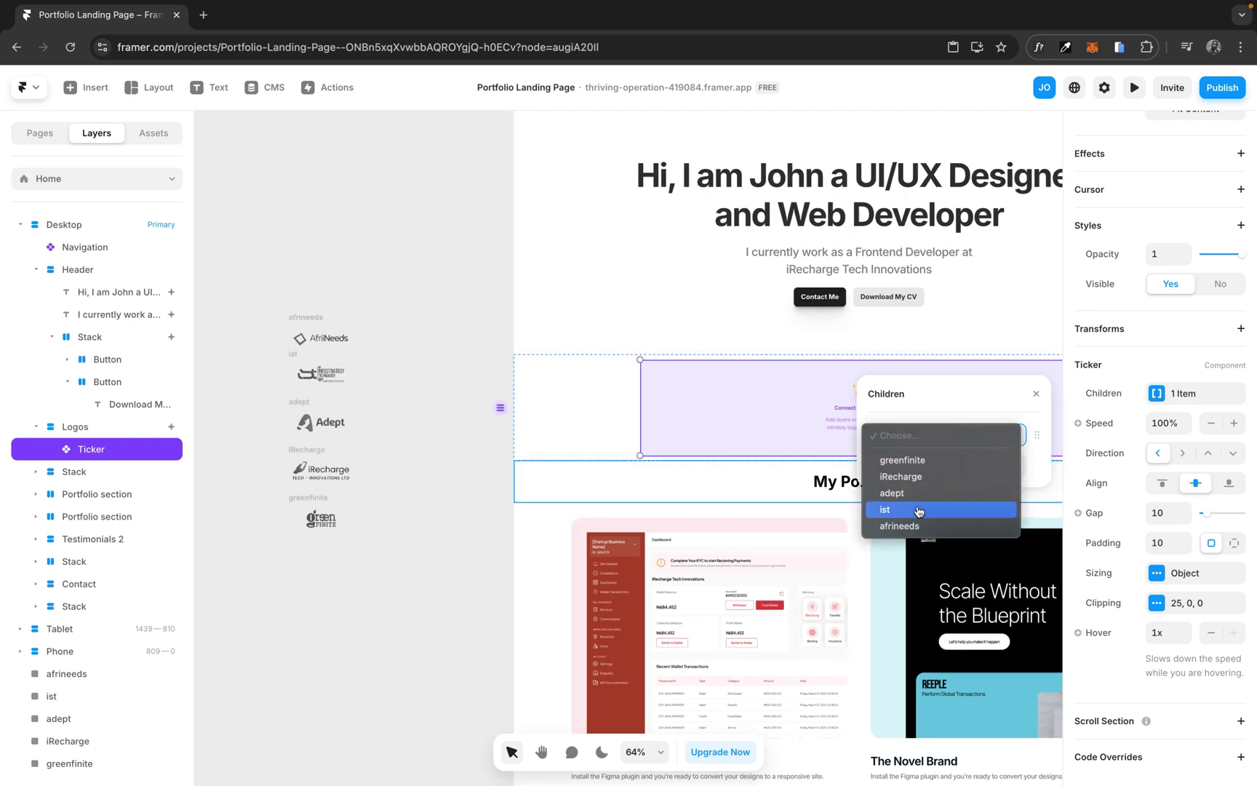
left_click(928, 460)
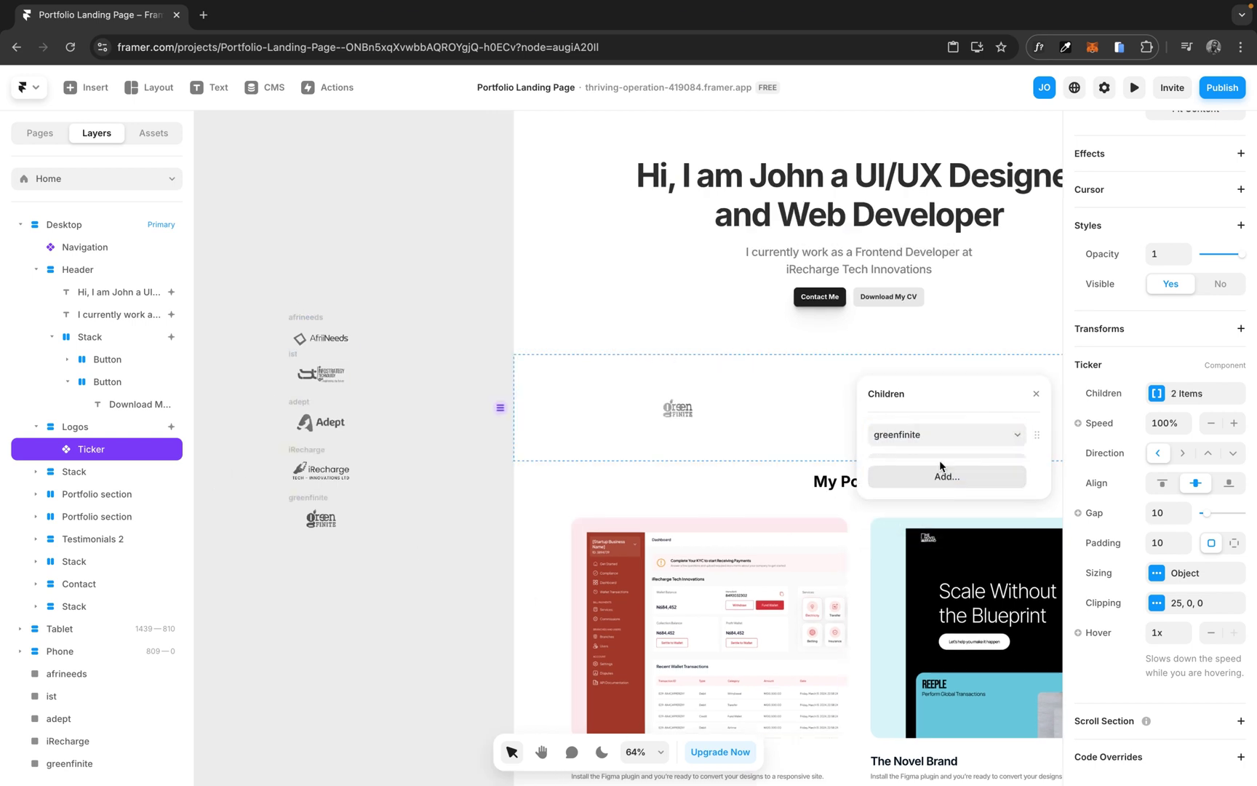
left_click(923, 468)
left_click(939, 505)
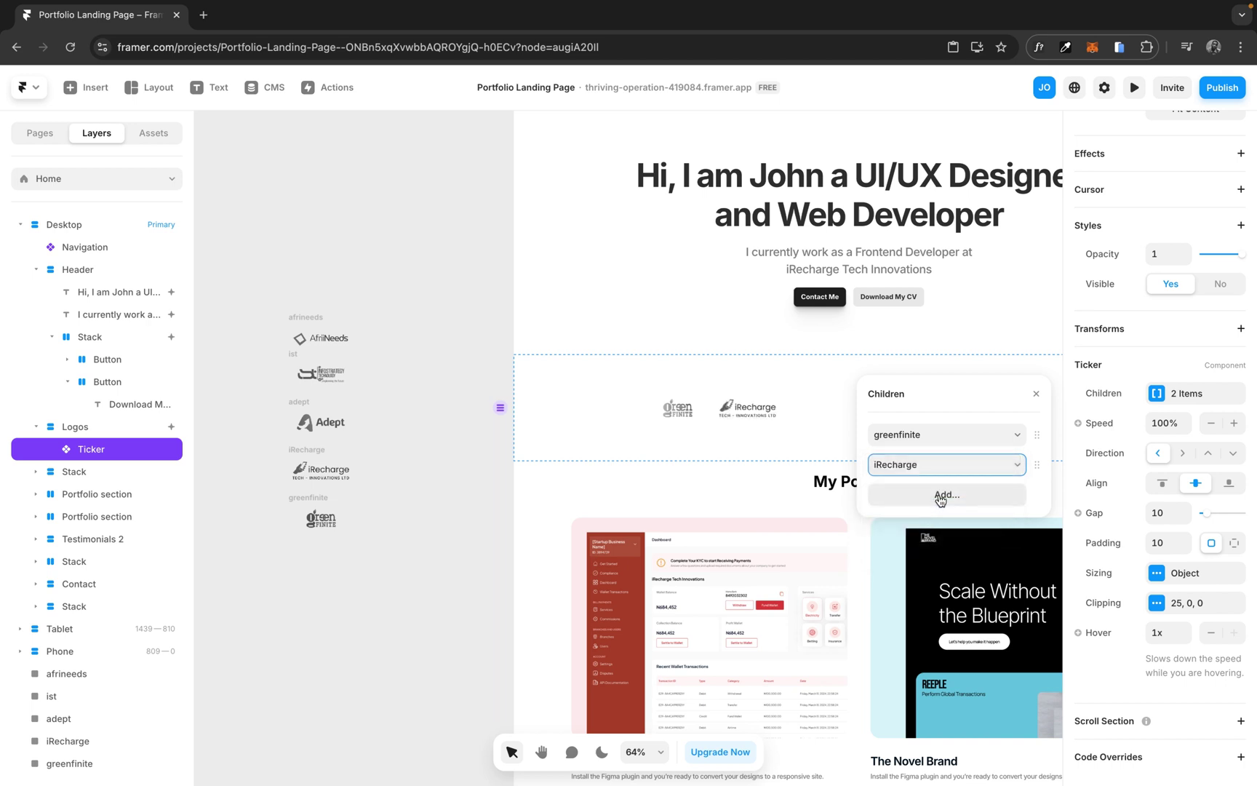
Step: Add adept, ist and afrineeds as the third, fourth and fifth Ticker logos
left_click(941, 496)
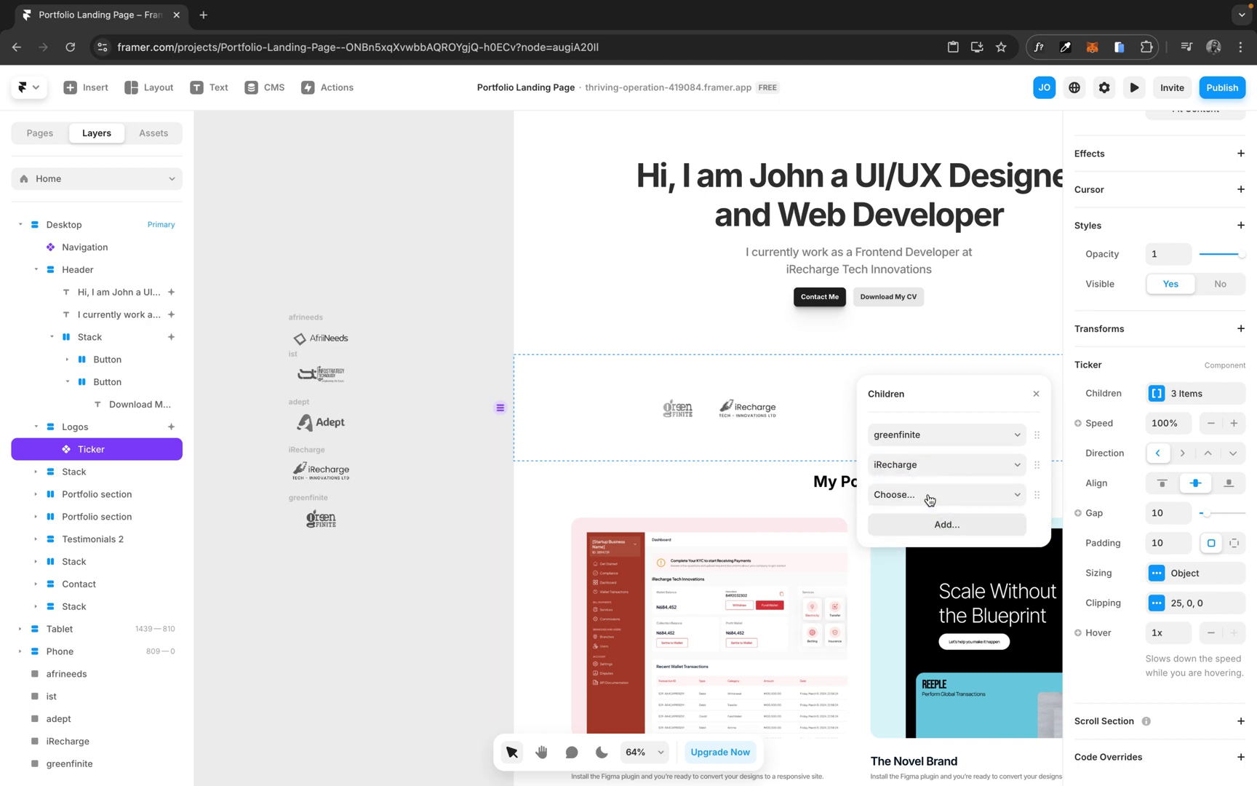
left_click(929, 497)
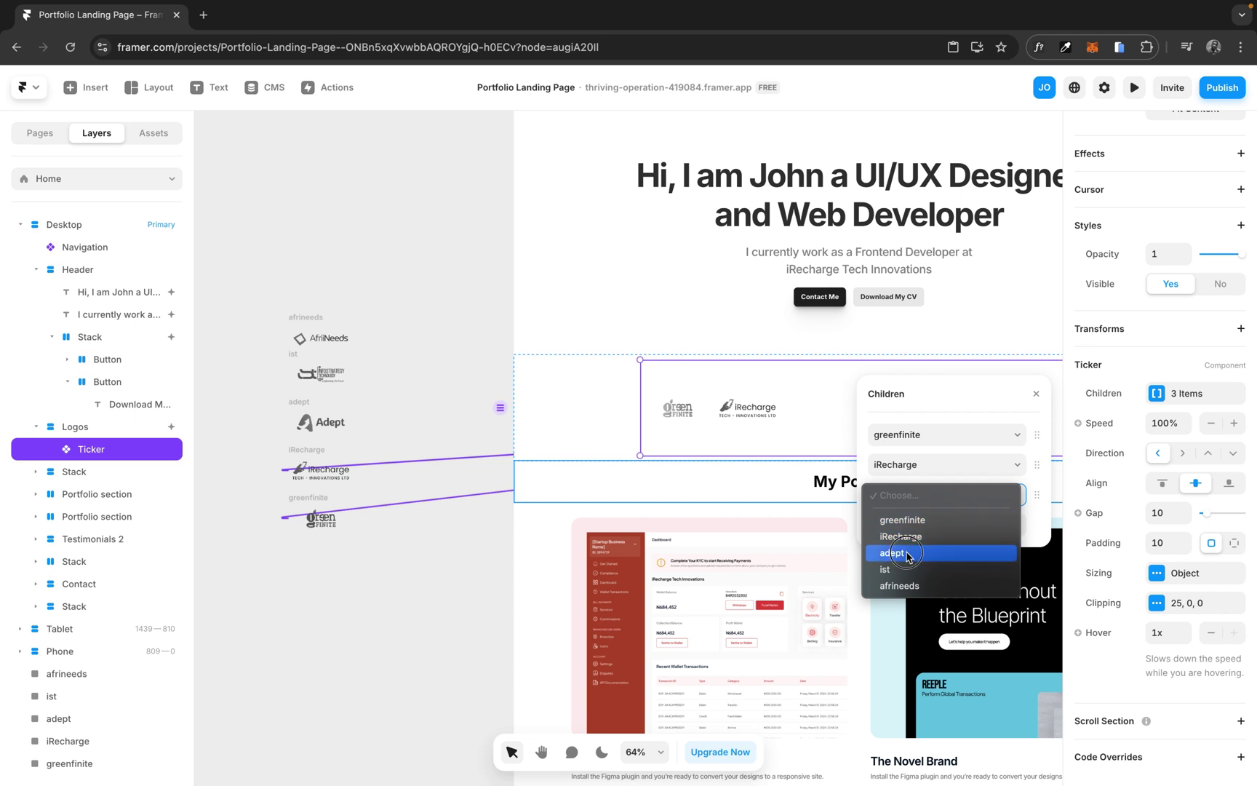
left_click(906, 554)
left_click(939, 526)
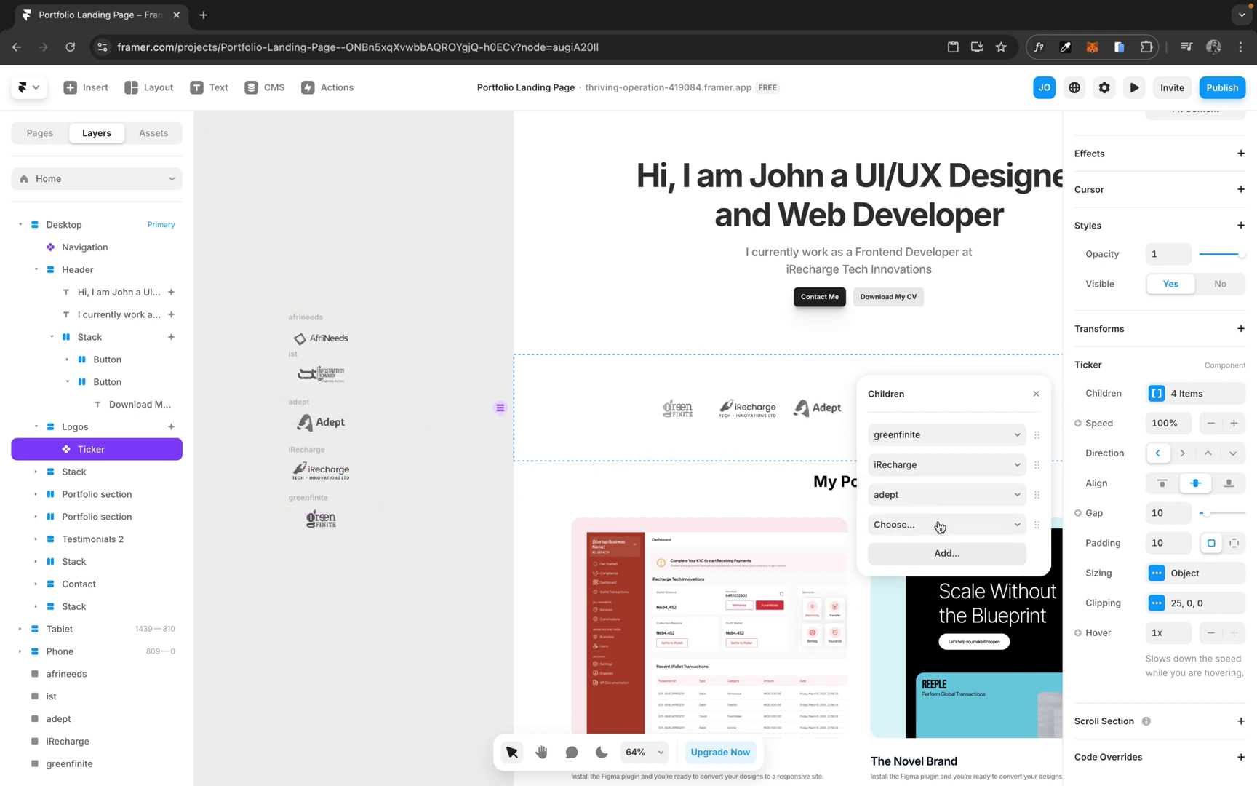
left_click(926, 525)
left_click(906, 598)
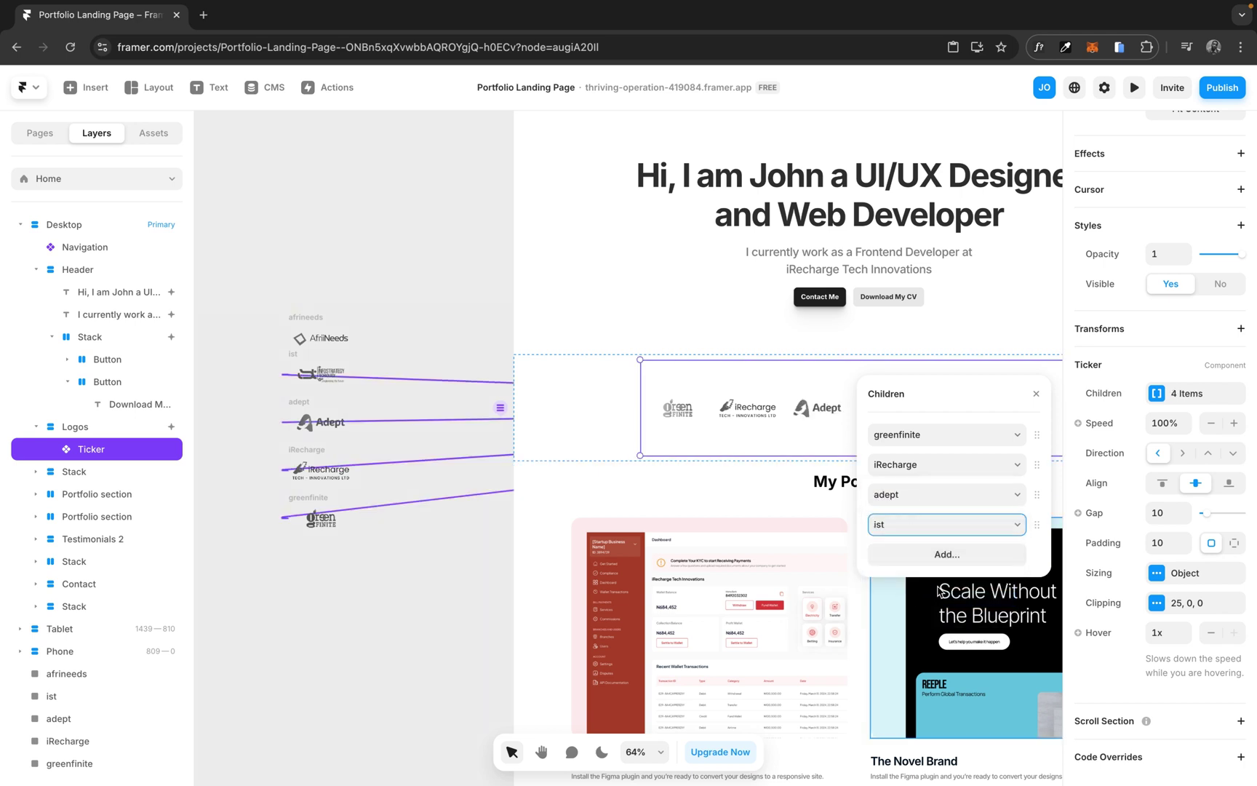
left_click(955, 556)
left_click(927, 558)
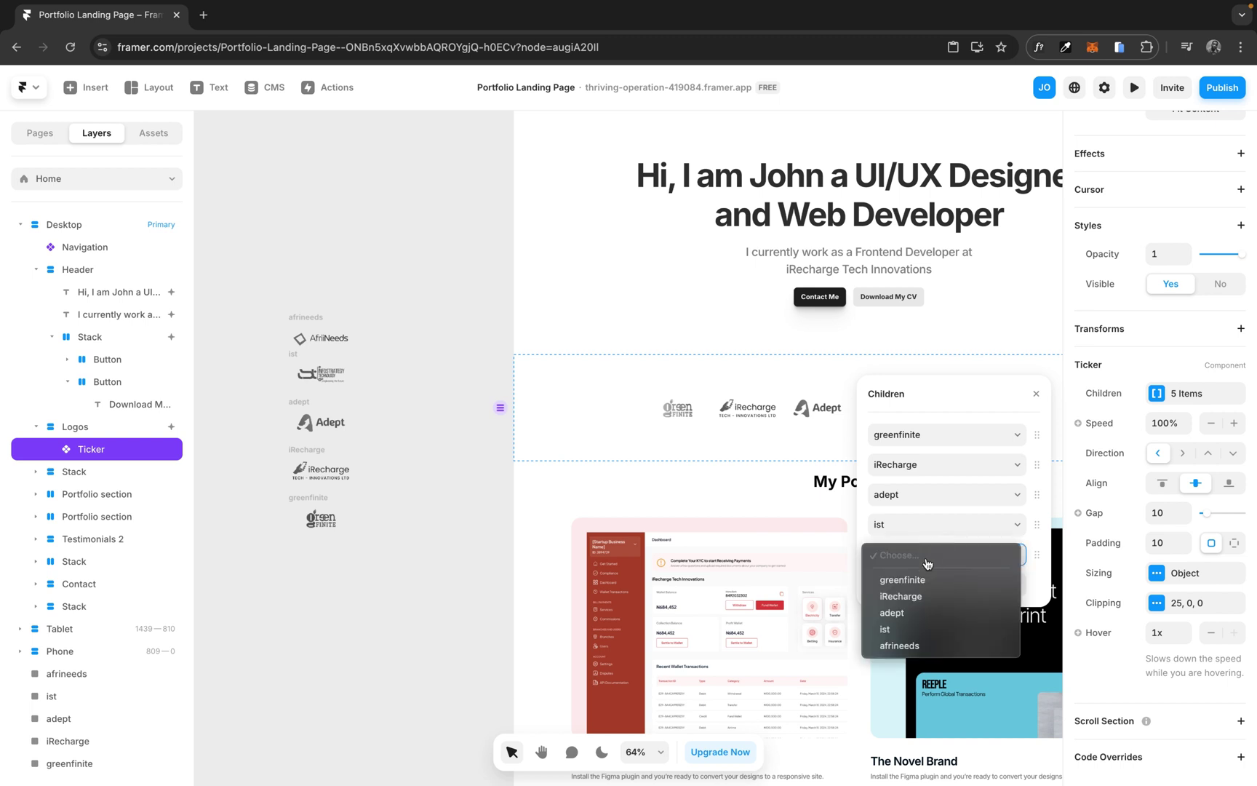
left_click(908, 646)
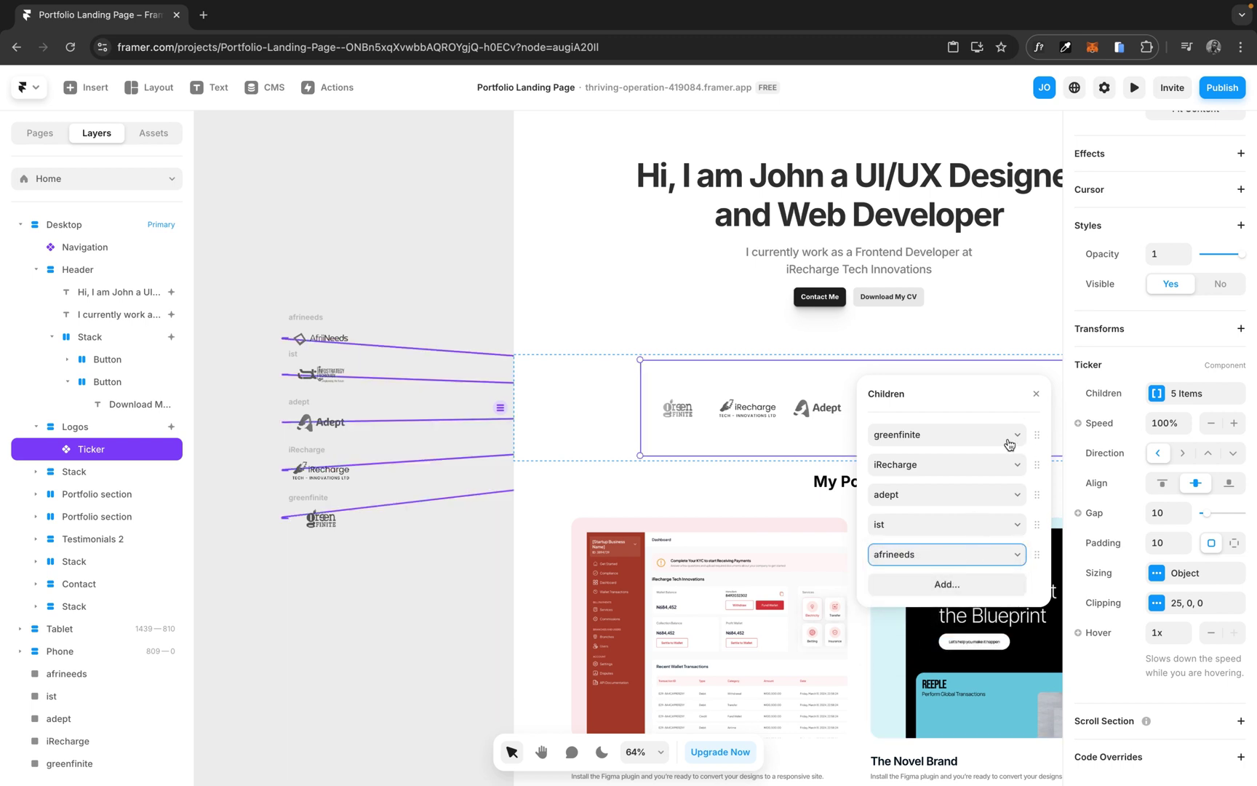
left_click(1036, 397)
scroll(829, 463, "left", 5)
scroll(829, 464, "up", 1)
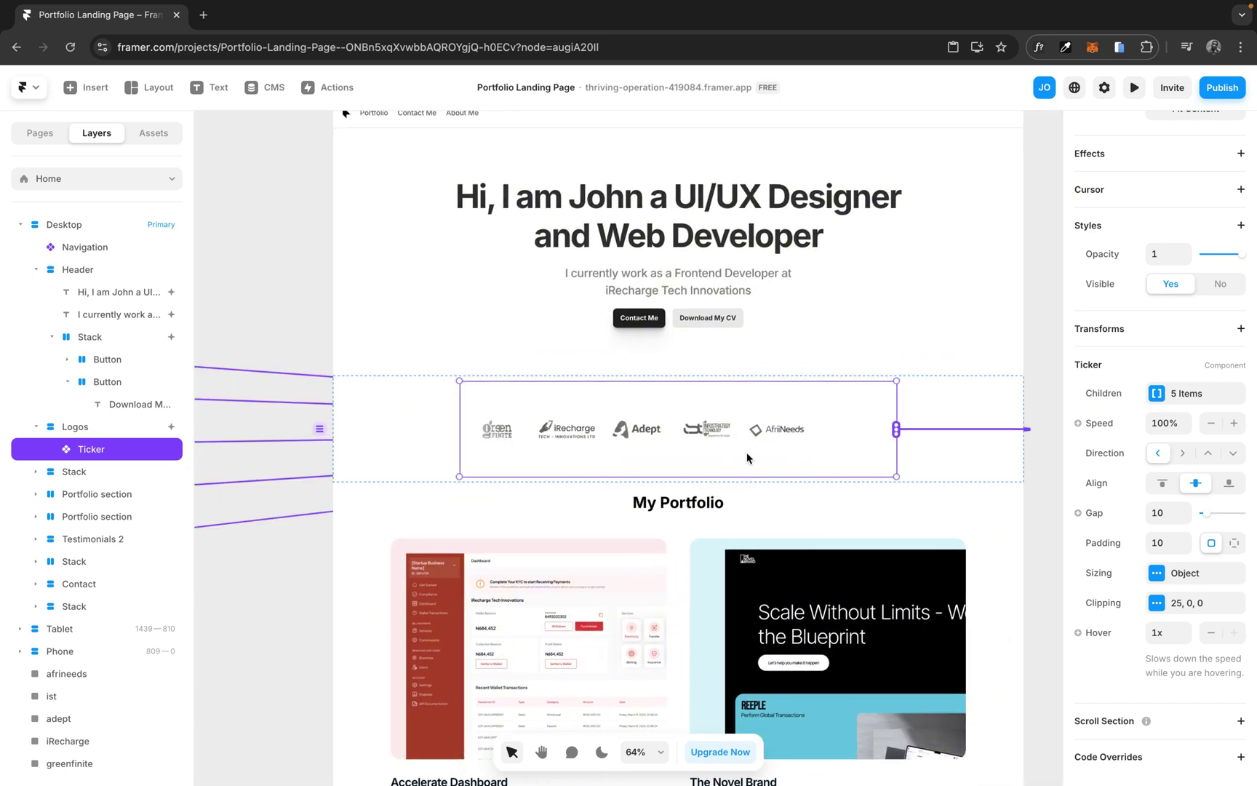
Step: Resize the Ticker to 953 × 145 with a 60 logo gap, then preview the page
left_click_drag(745, 475, 738, 449)
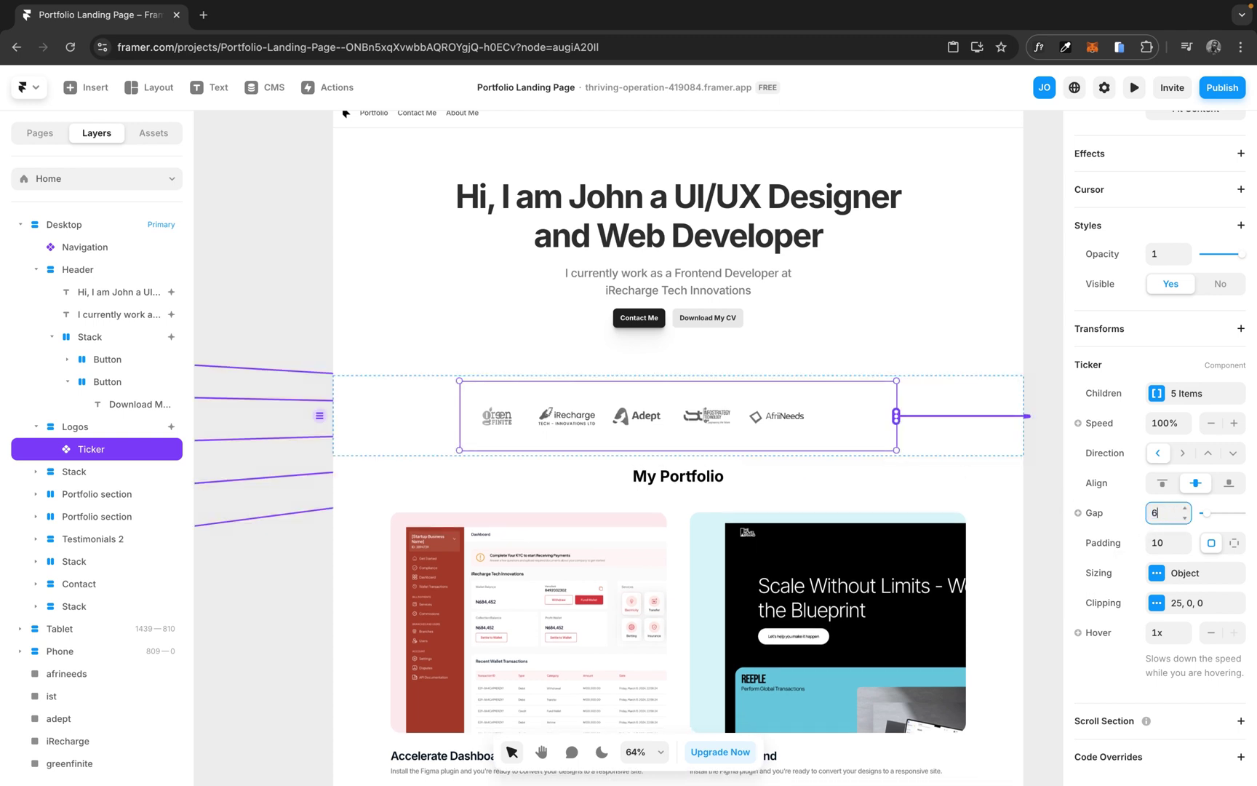
key("Return")
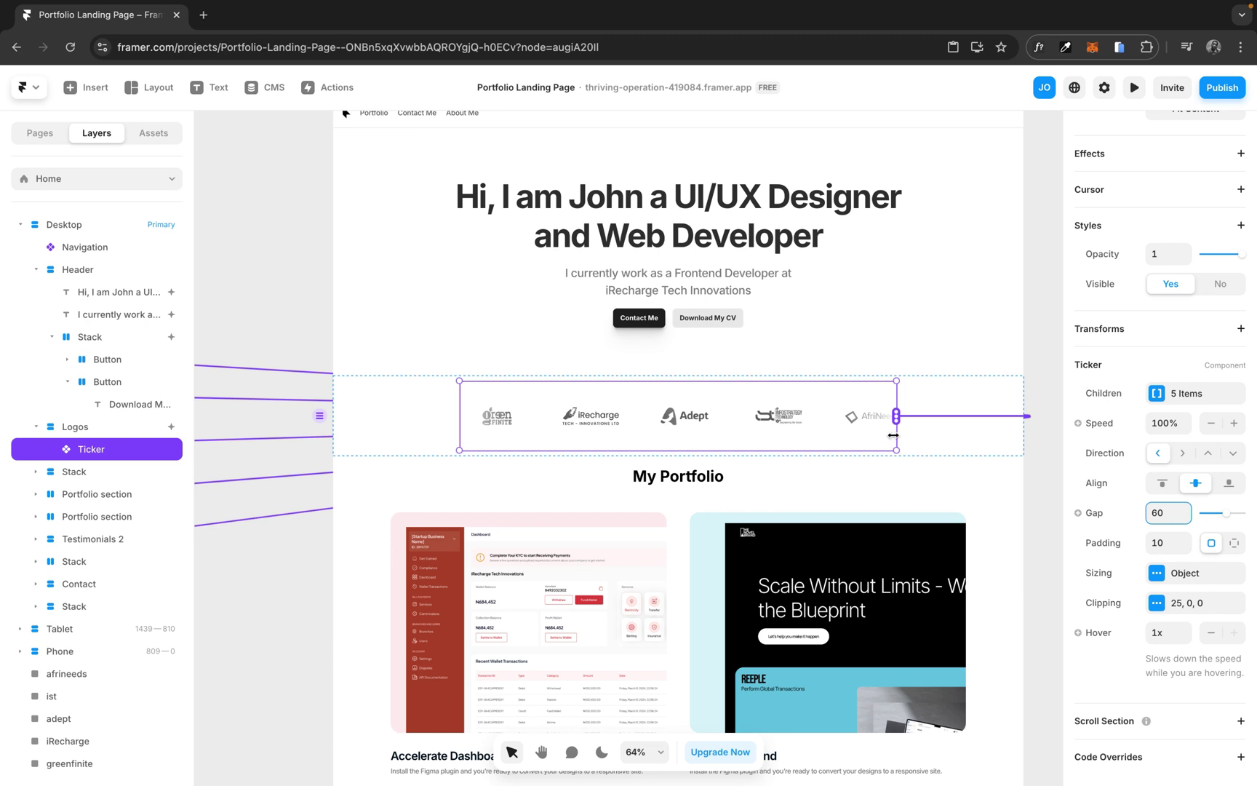
left_click(895, 440)
left_click(870, 434)
left_click_drag(895, 433, 915, 439)
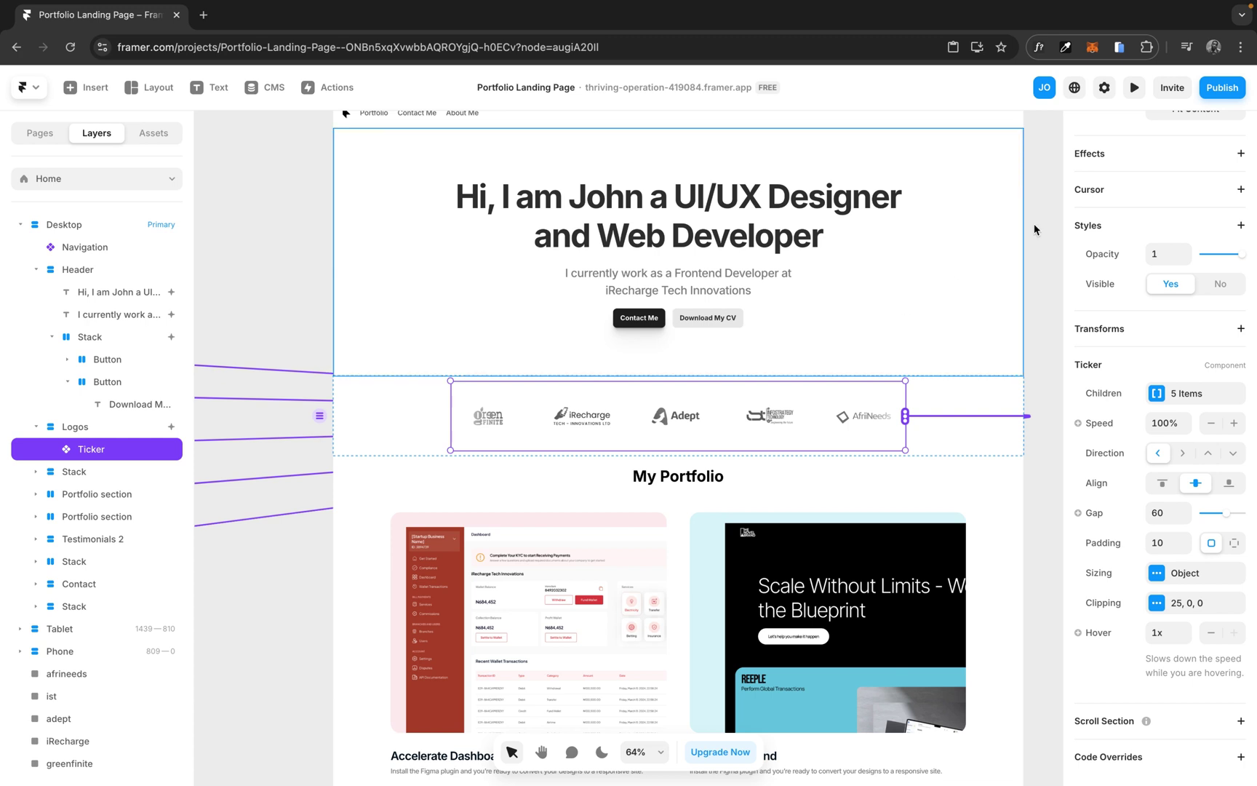
left_click(1134, 89)
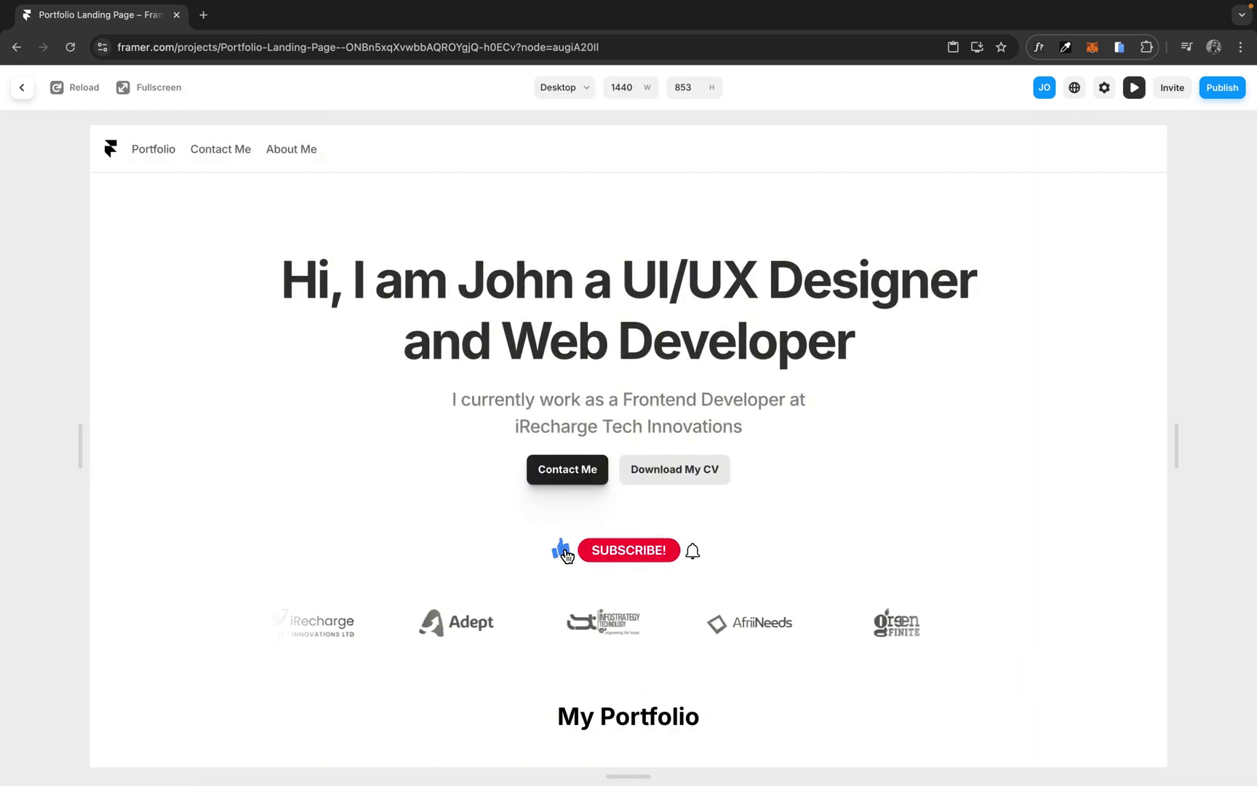
Step: Reload the preview, watch the logo ticker loop full-screen, then restore the interface
left_click(80, 88)
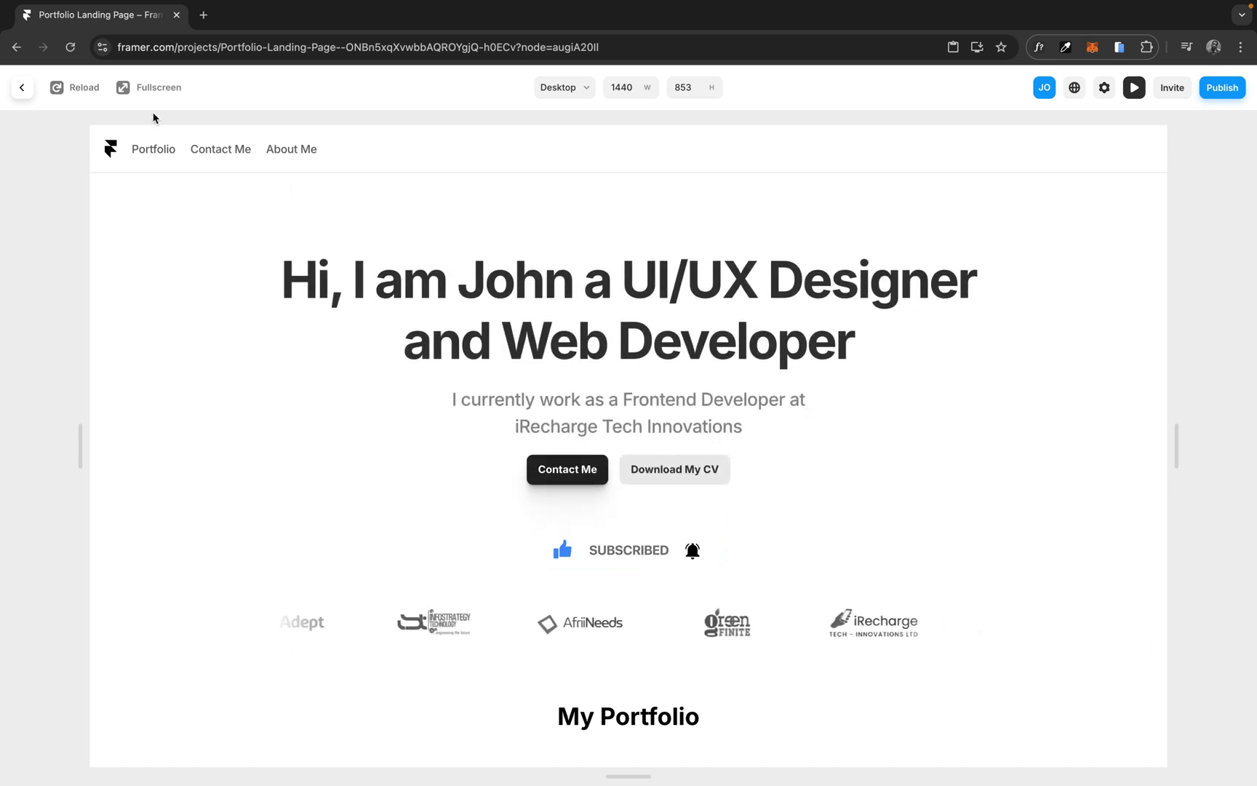
left_click(132, 86)
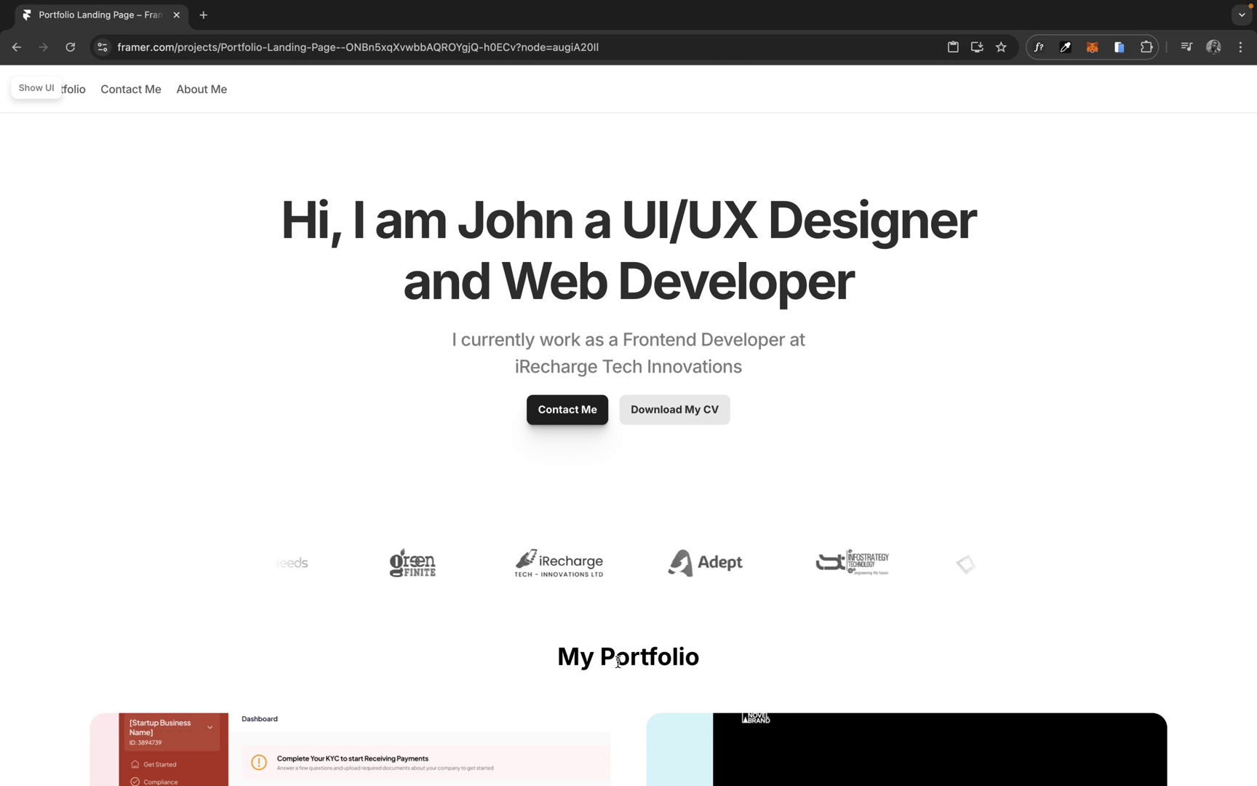
left_click(51, 101)
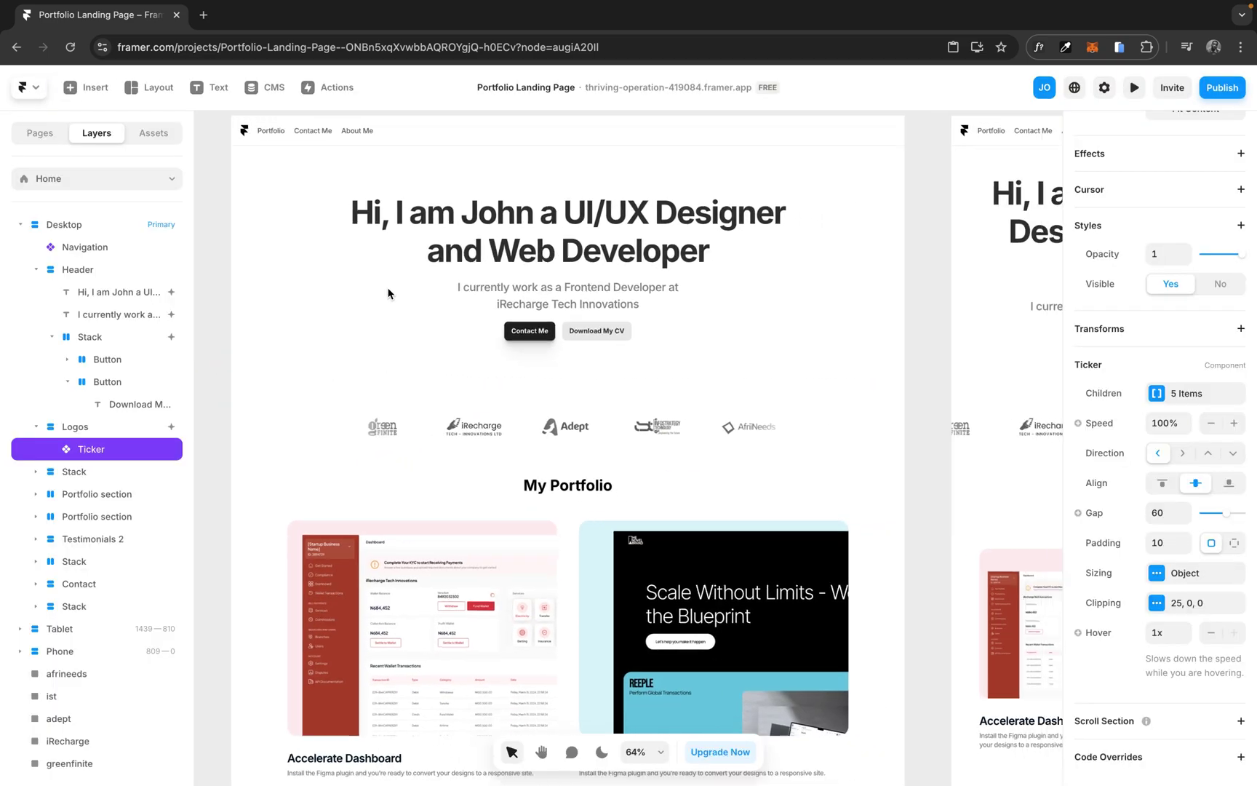
Step: Copy the hero heading's Appear effect and select the My Portfolio heading text
left_click(546, 251)
scroll(553, 254, "up", 5)
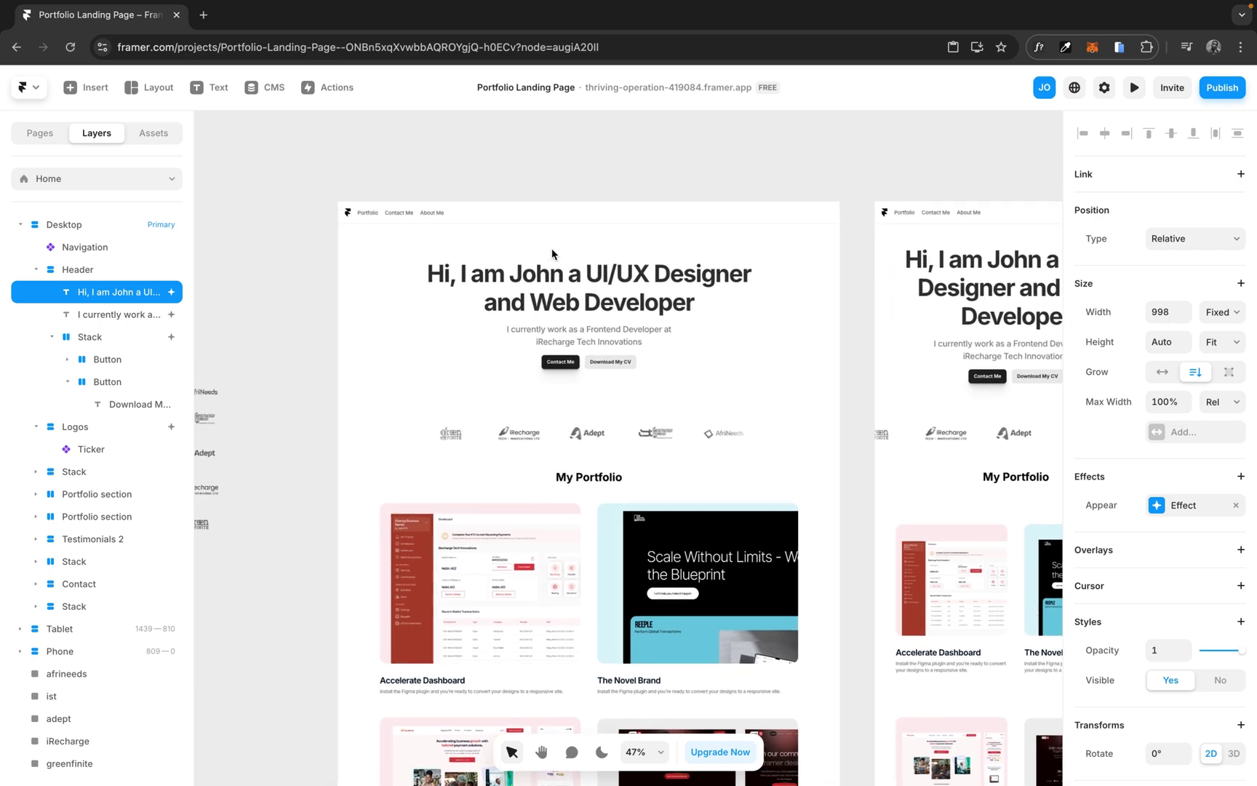
left_click(610, 261)
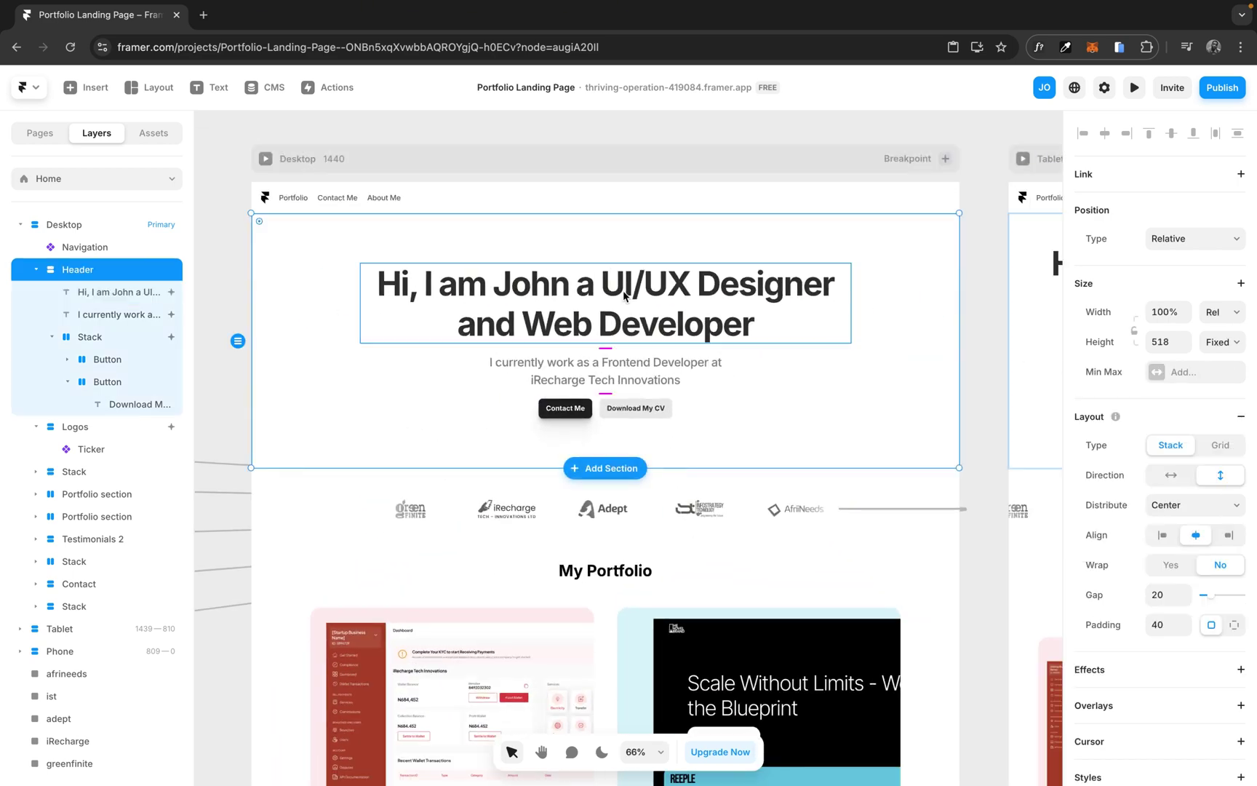
left_click(624, 295)
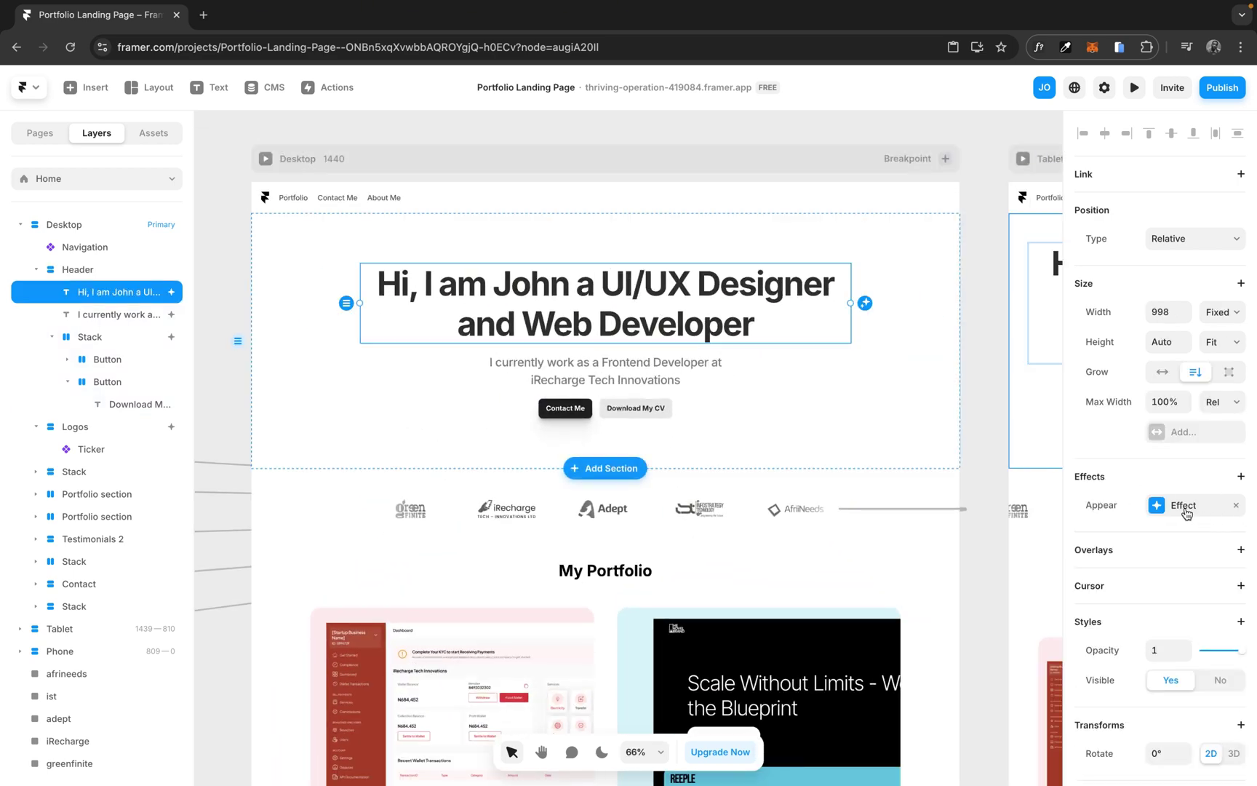
left_click(1208, 522)
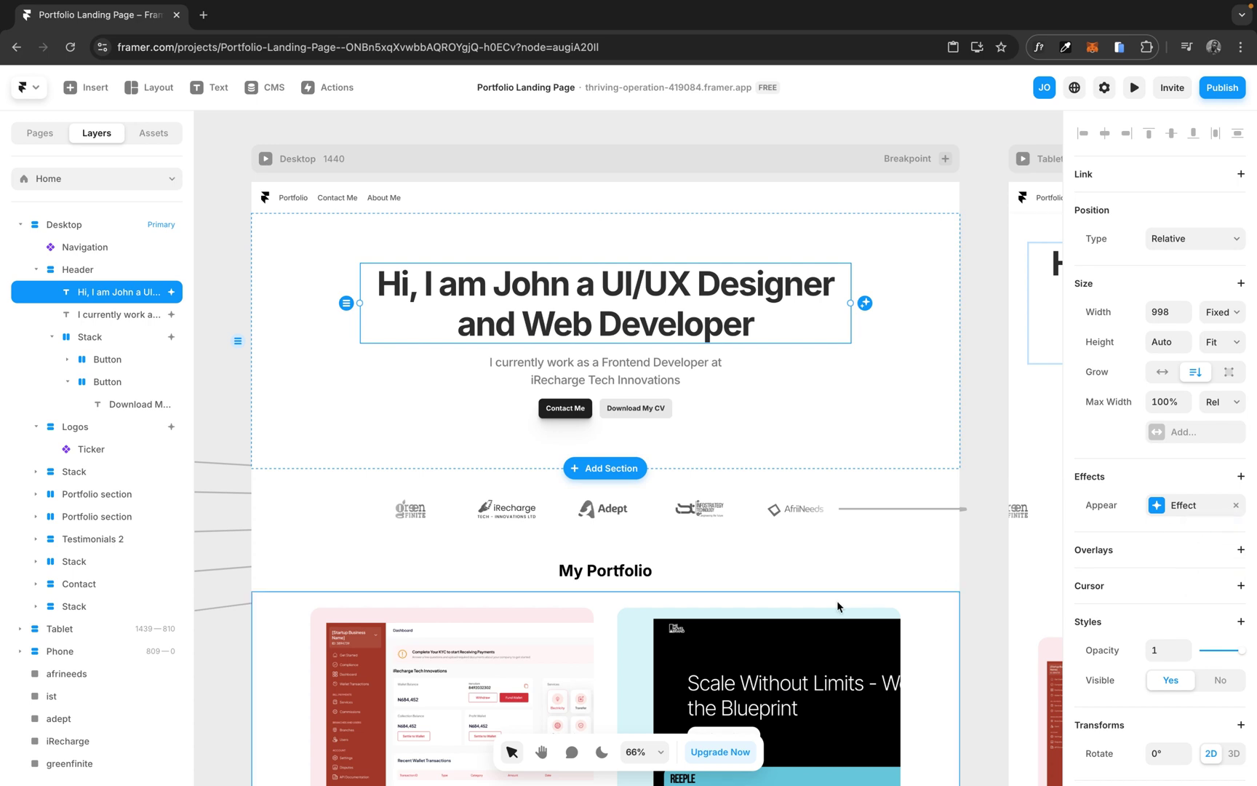
scroll(837, 600, "down", 1)
left_click(718, 542)
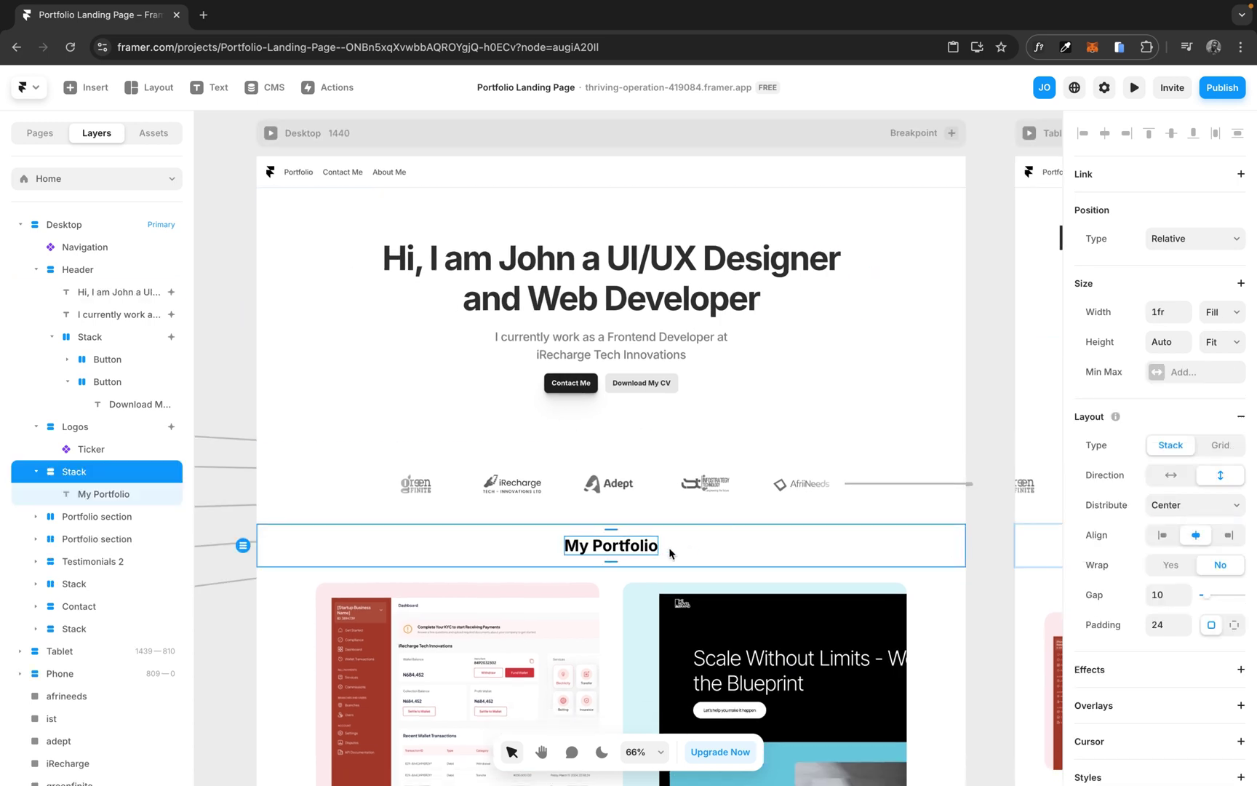
left_click(621, 555)
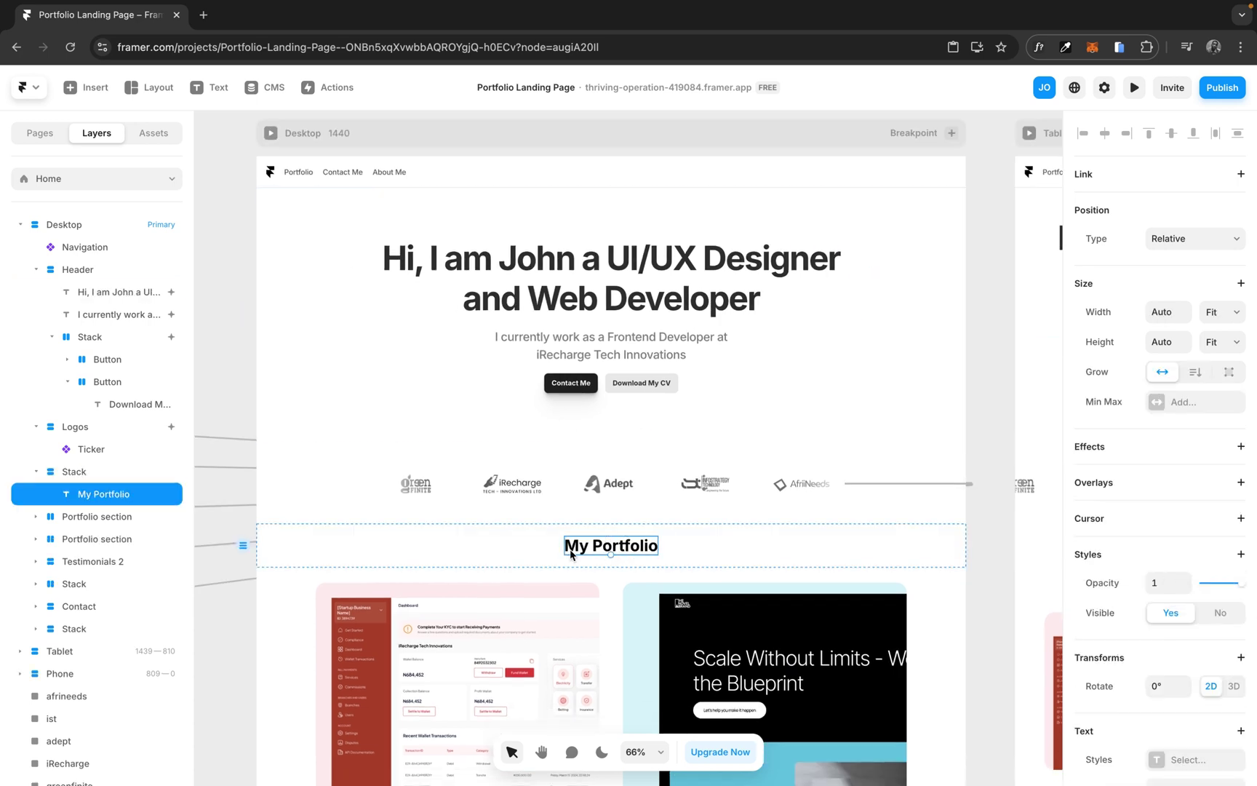
Step: Paste the Appear effect onto the My Portfolio heading, review its spring, and copy it
right_click(608, 549)
mouse_move(635, 560)
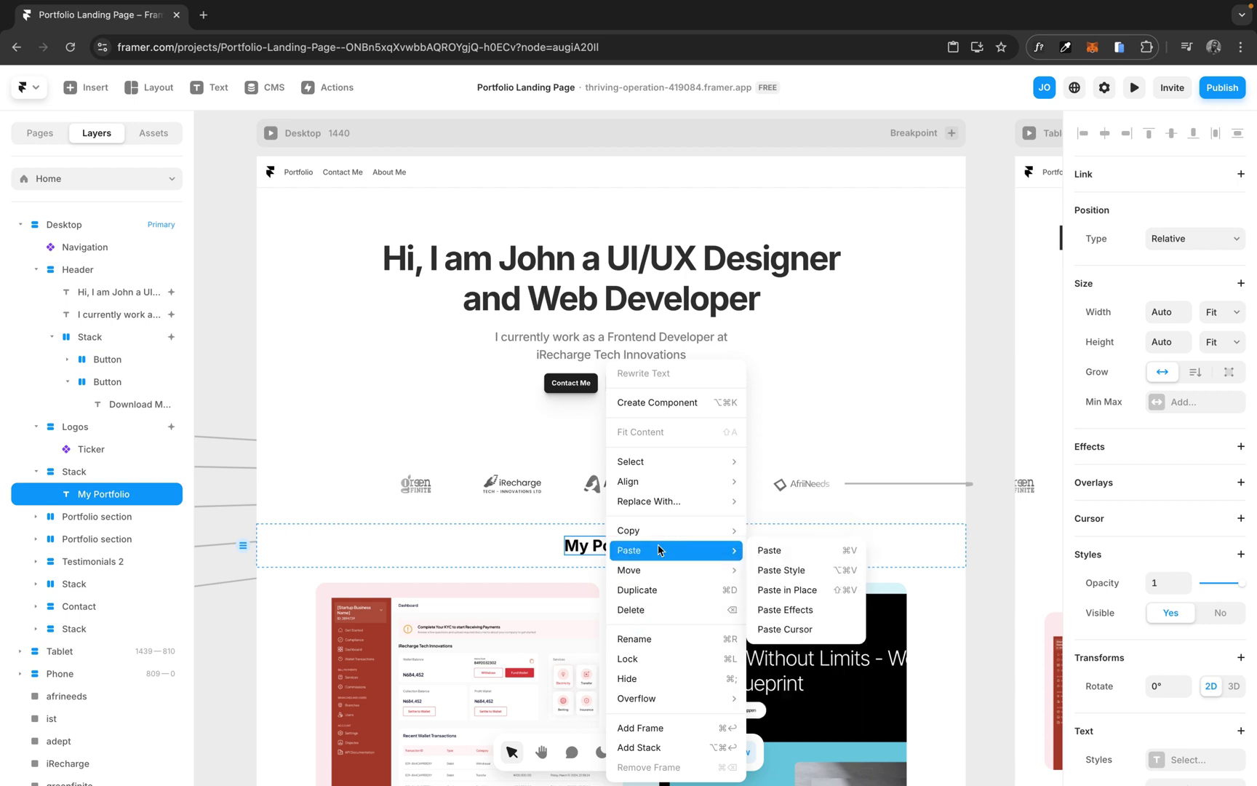
left_click(785, 610)
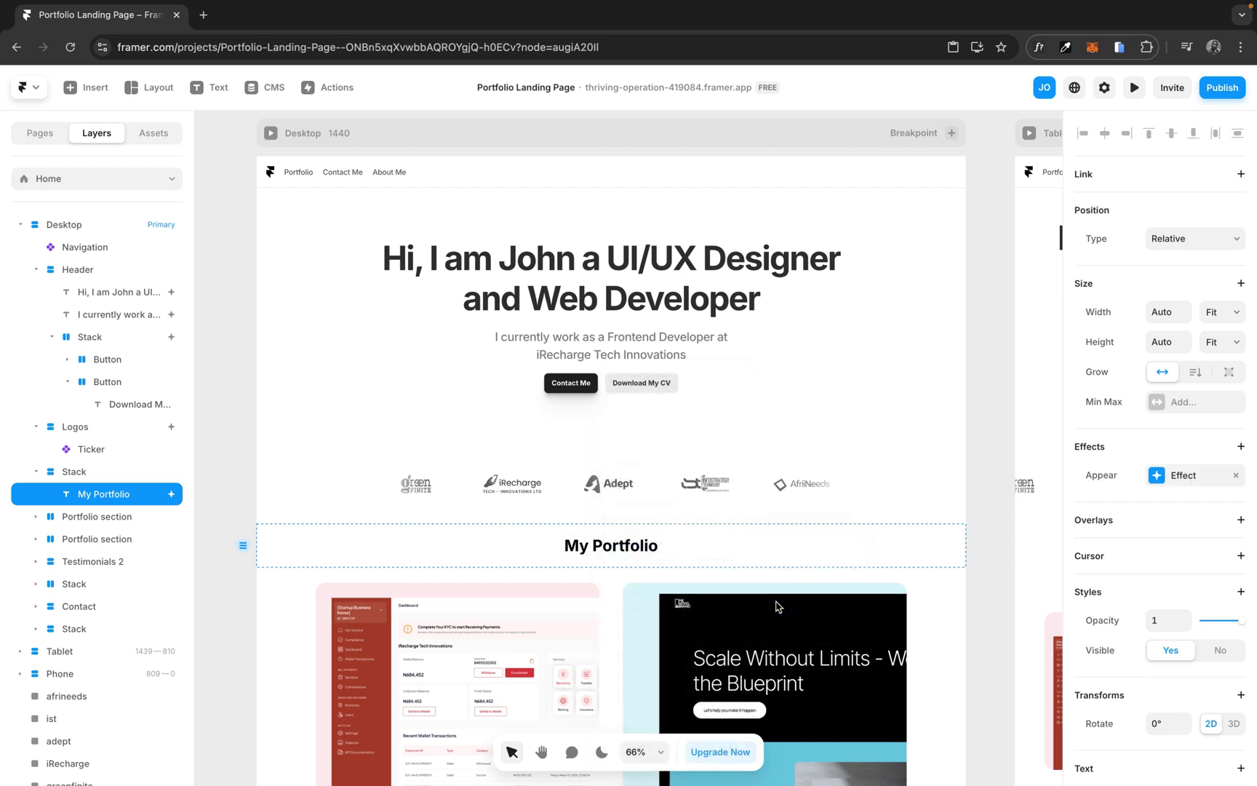
left_click(1183, 477)
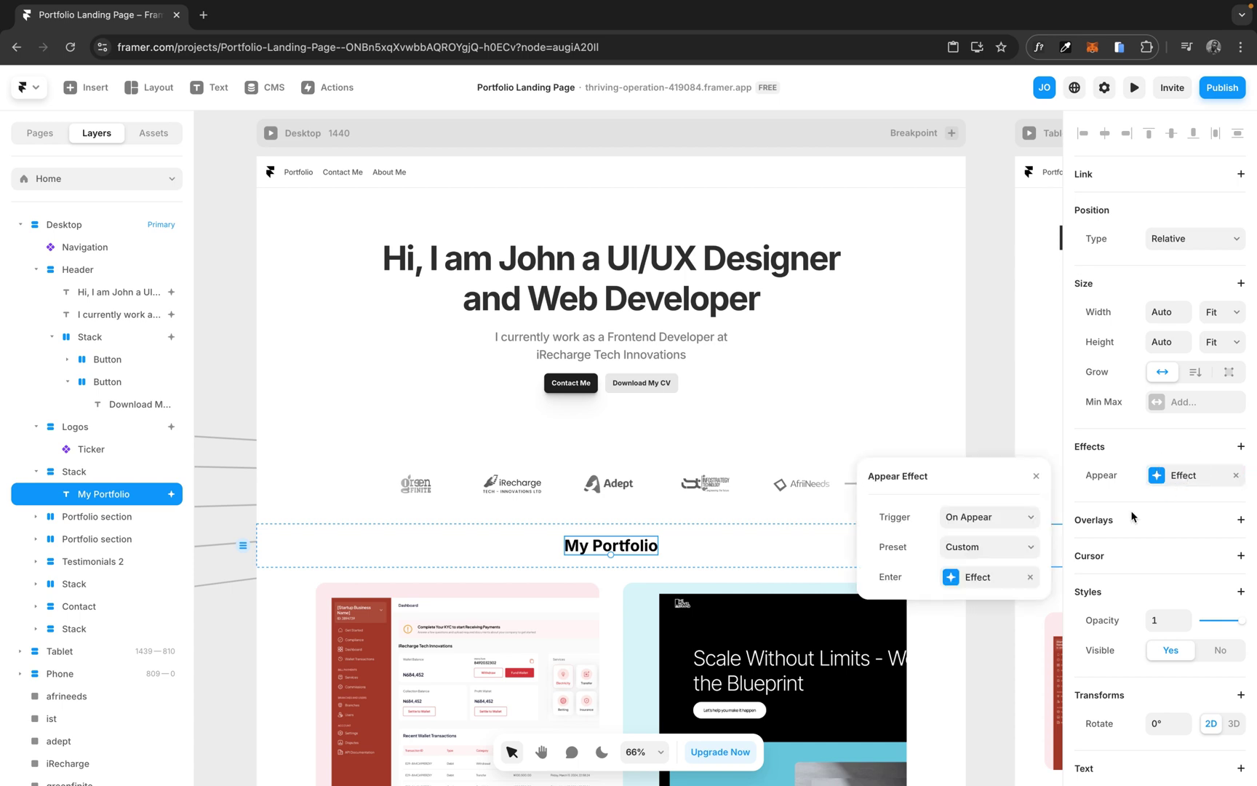
left_click(987, 579)
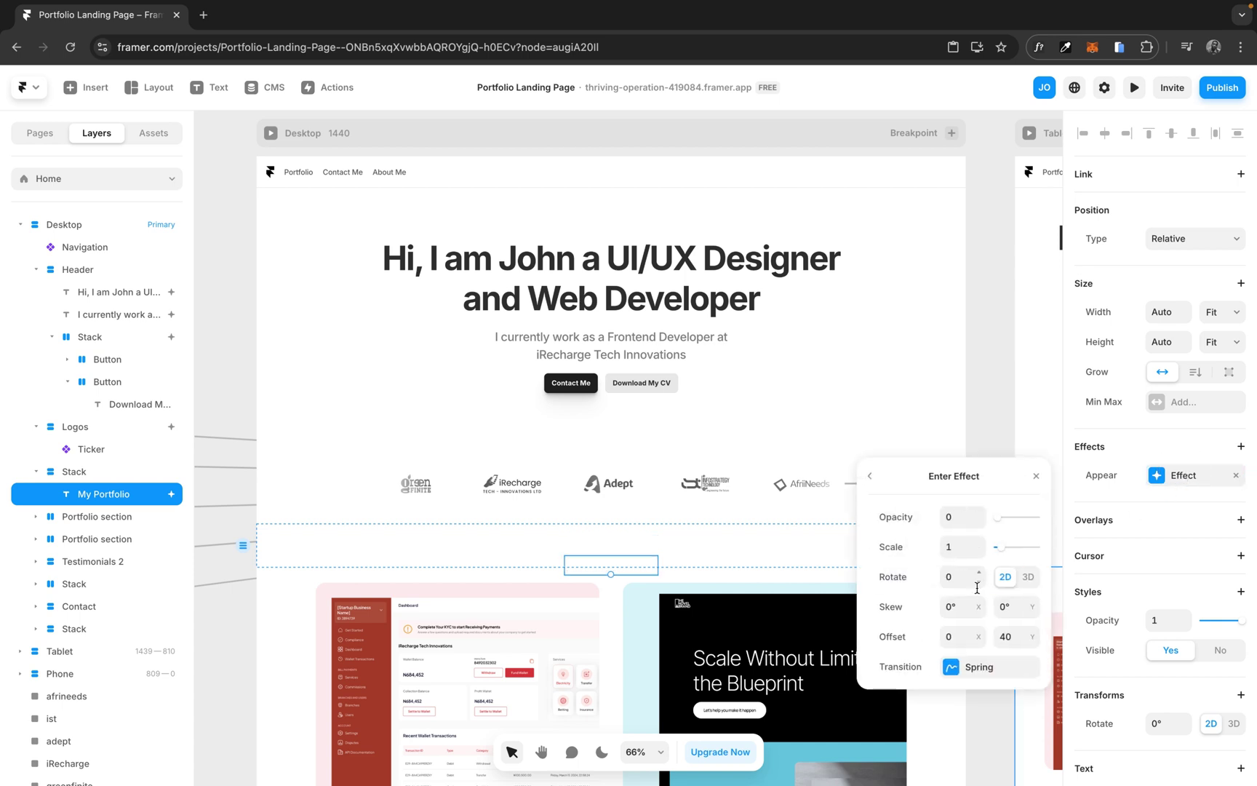
left_click(982, 668)
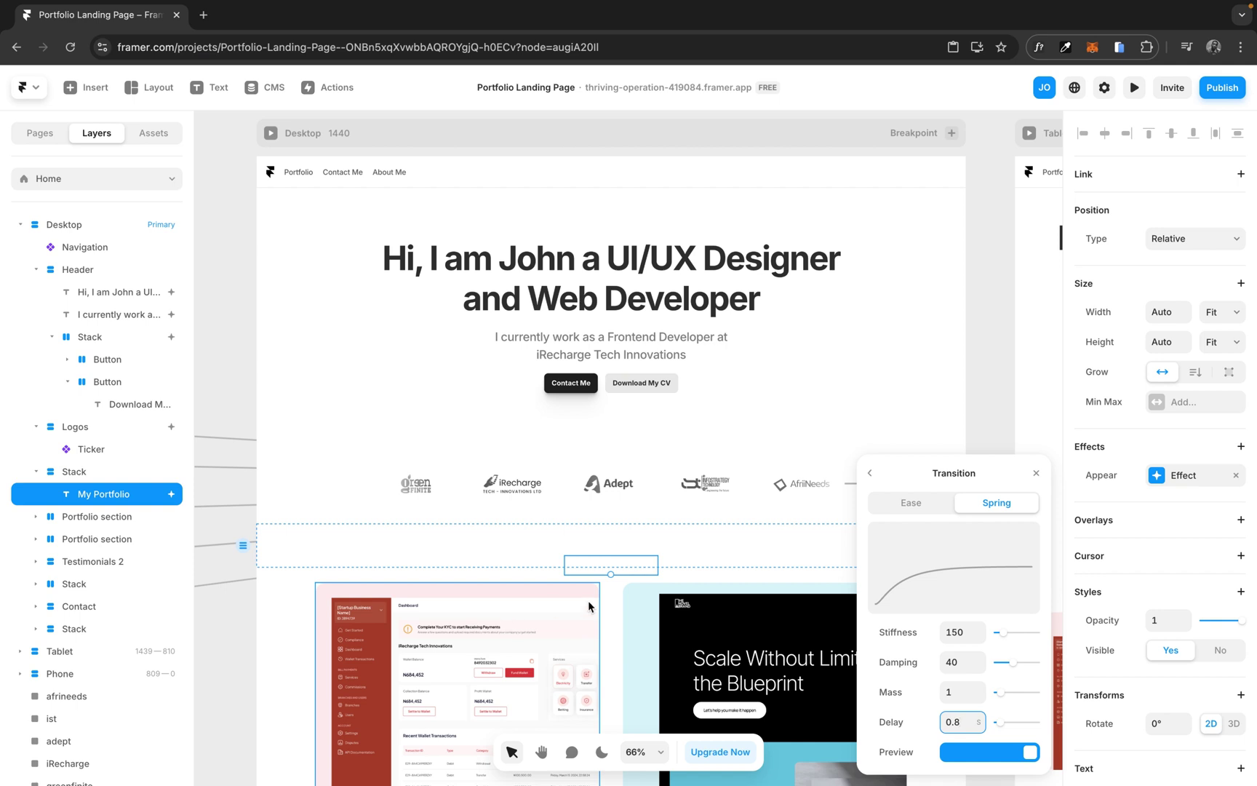
left_click(1036, 472)
left_click(1196, 479)
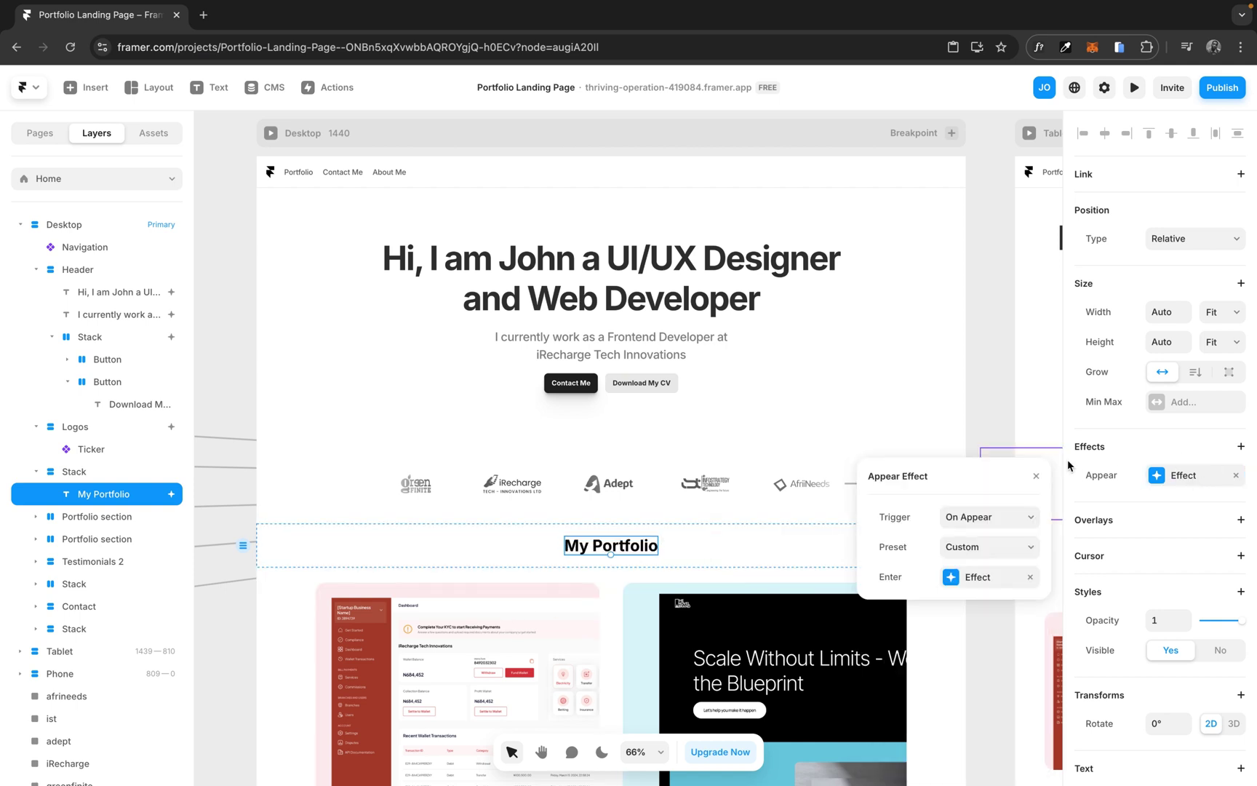
left_click(1037, 474)
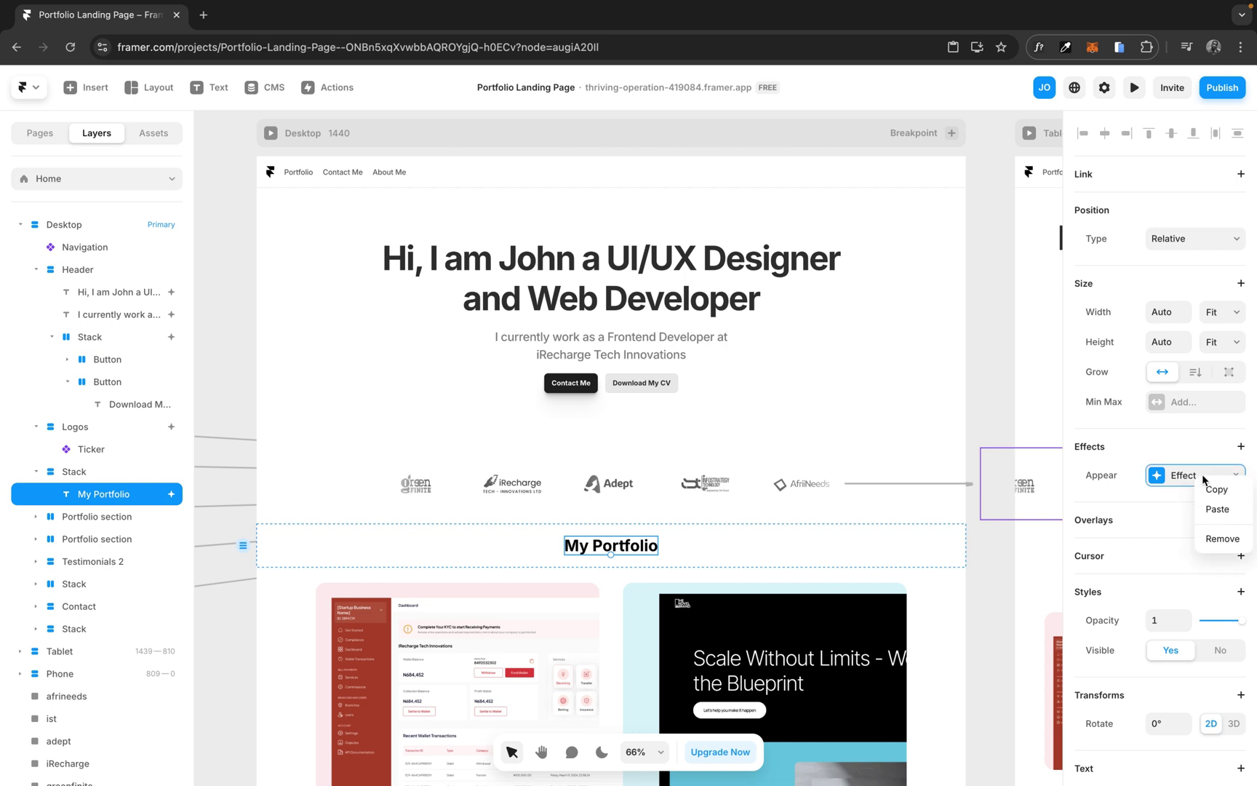
left_click(1213, 491)
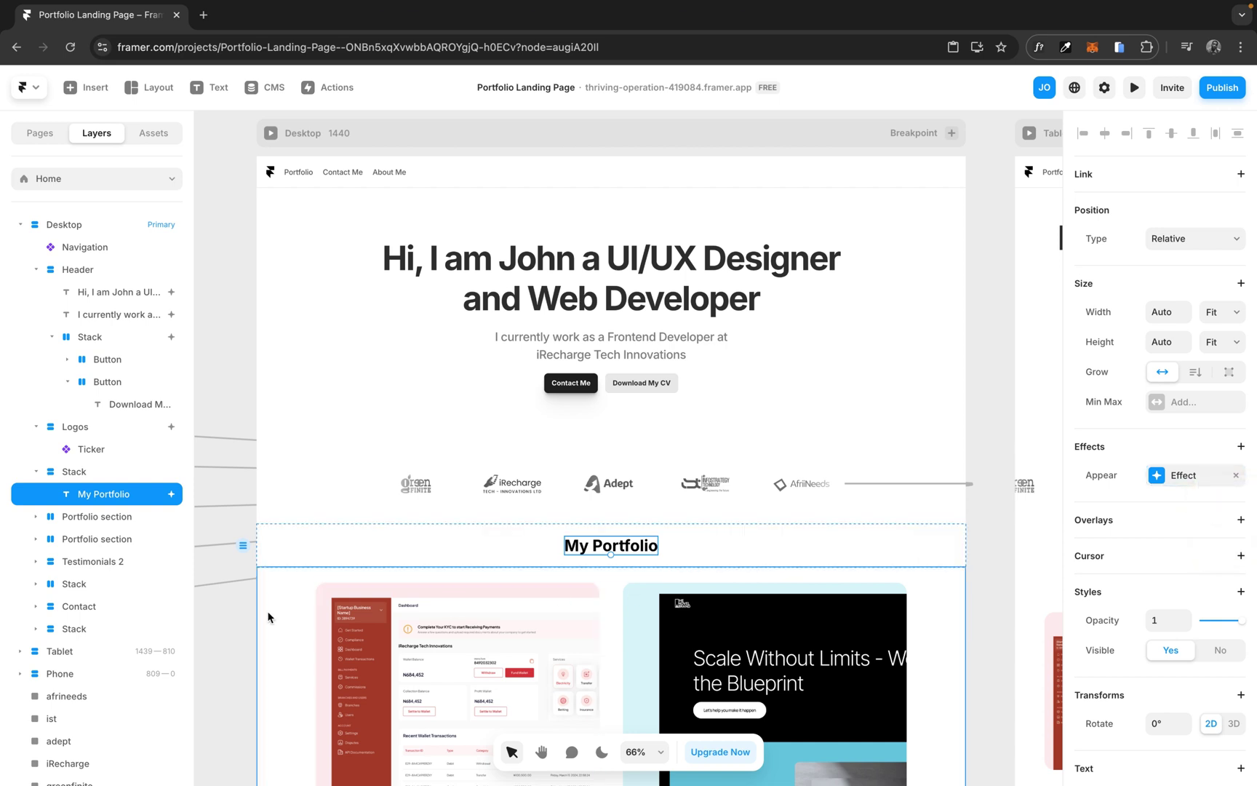
Step: Paste the copied Appear effect onto the first Portfolio section
left_click(267, 615)
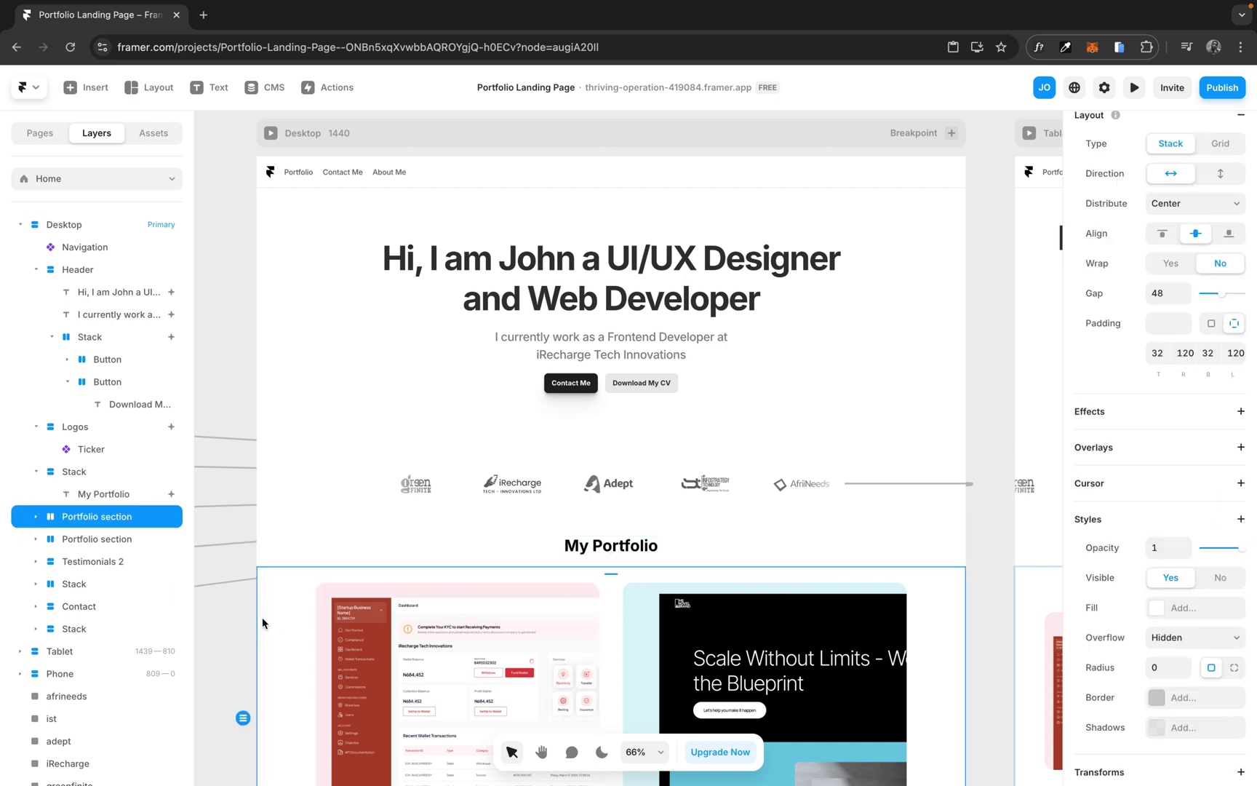
right_click(280, 623)
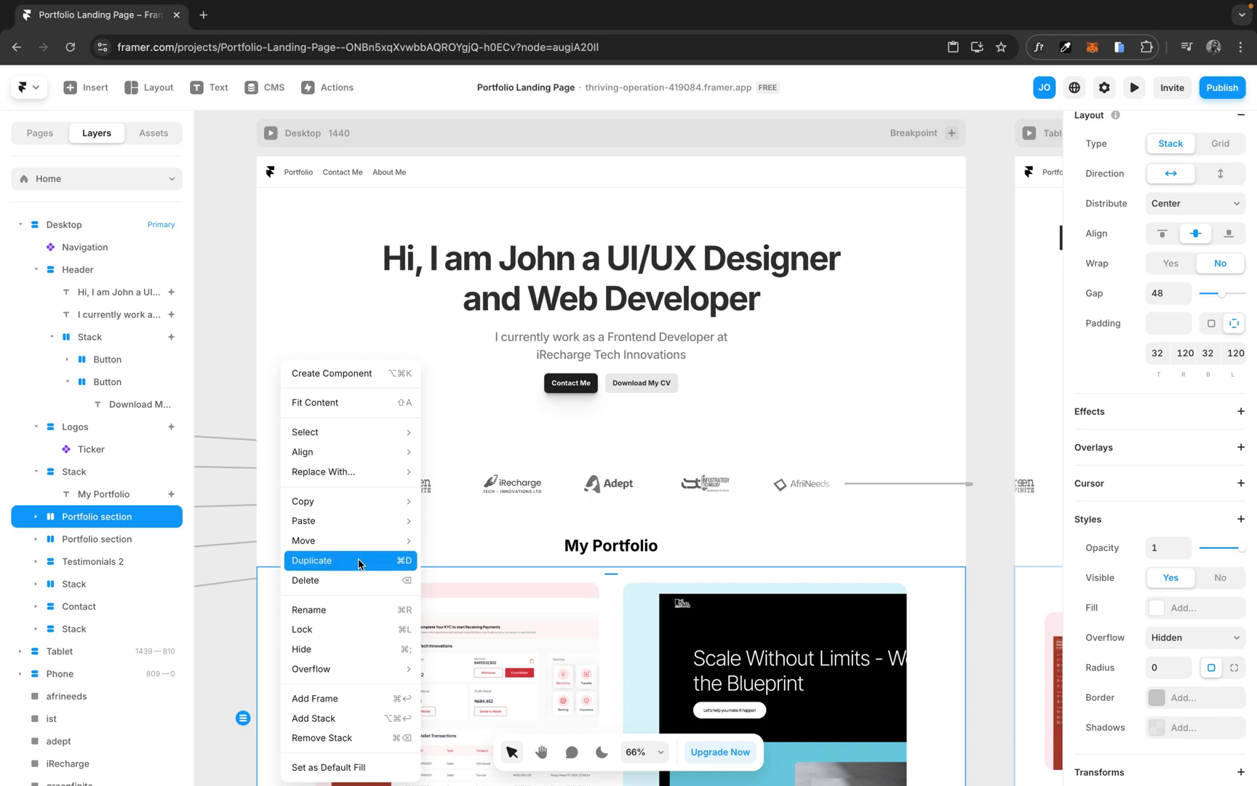
mouse_move(356, 527)
left_click(462, 580)
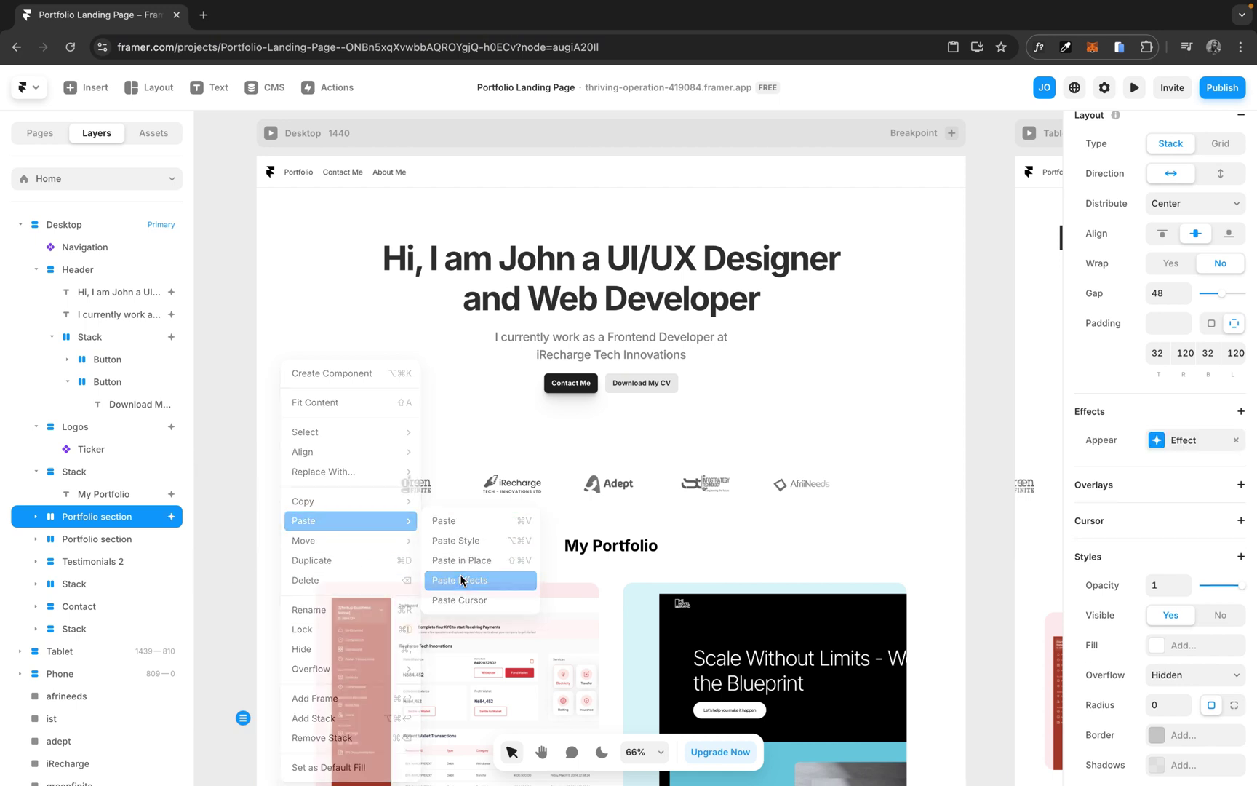
Step: Open the Desktop preview, toggle fullscreen, and reload to replay the entrance animations
left_click(1134, 88)
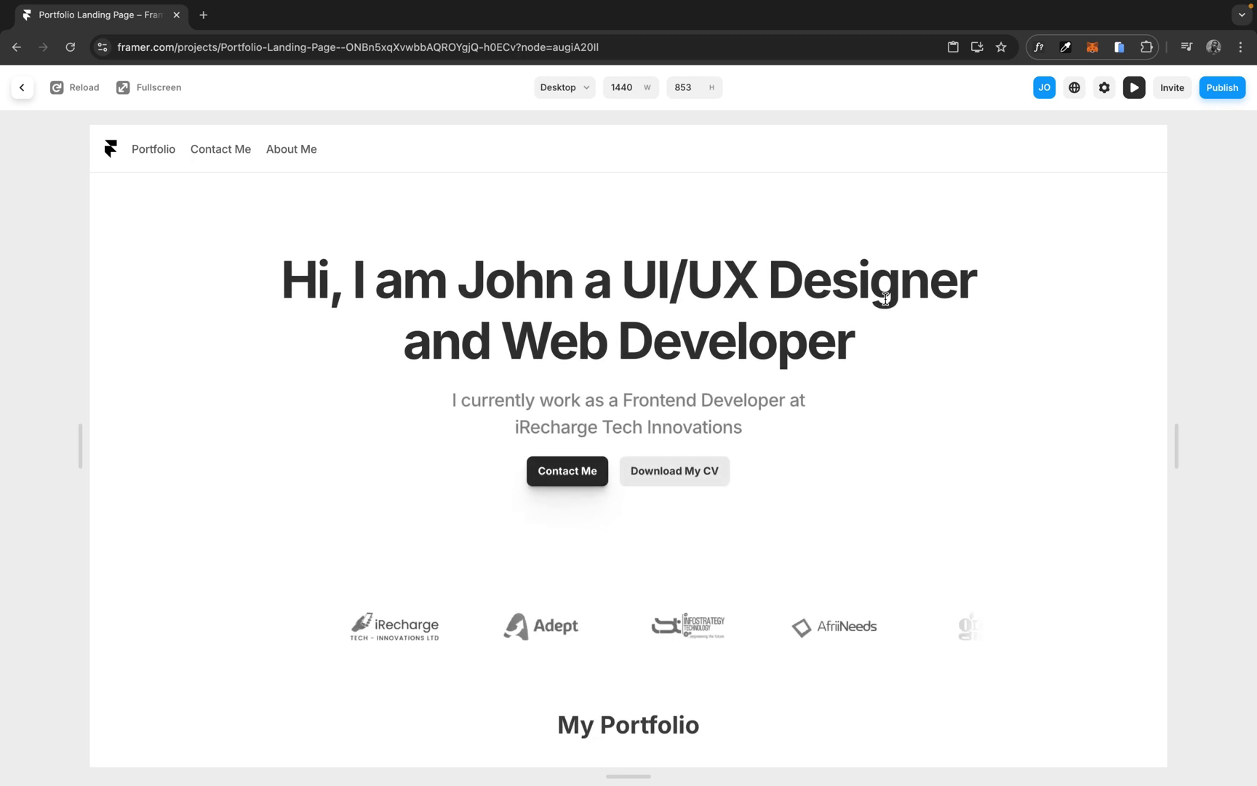
left_click(156, 88)
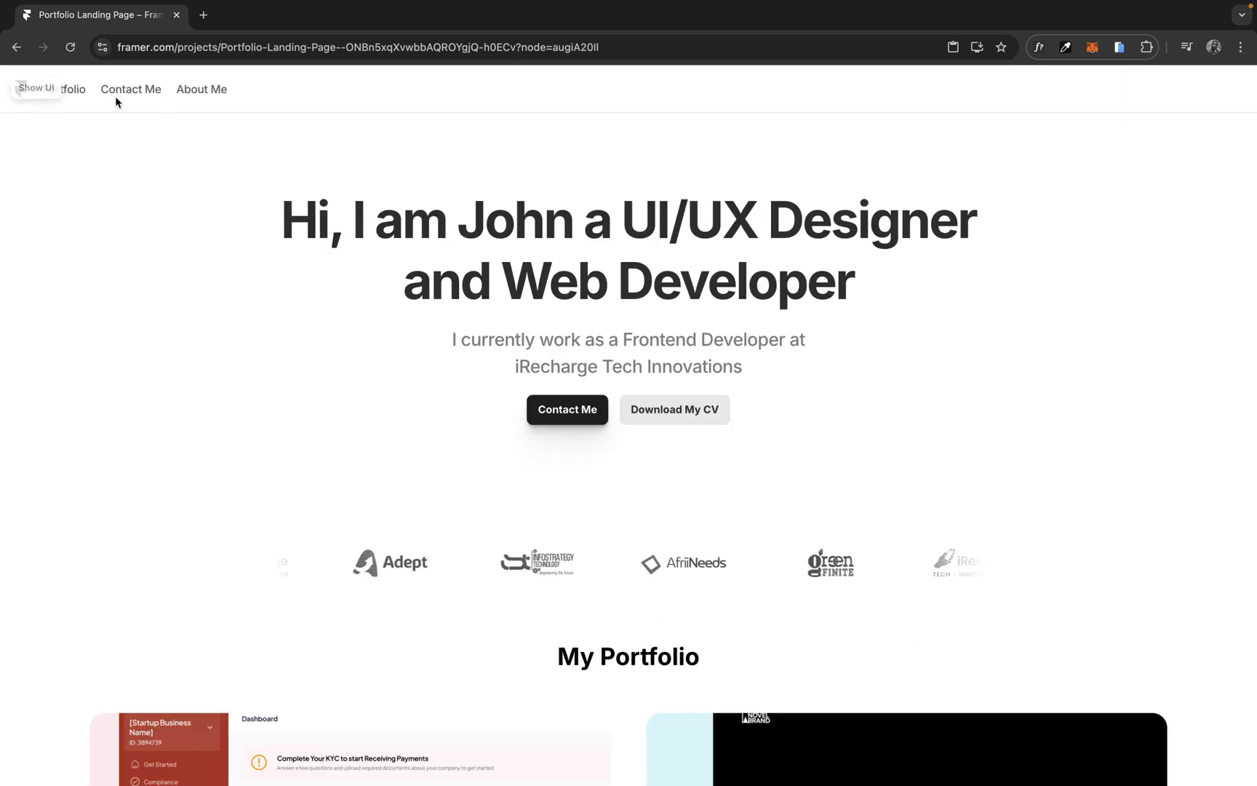
left_click(42, 90)
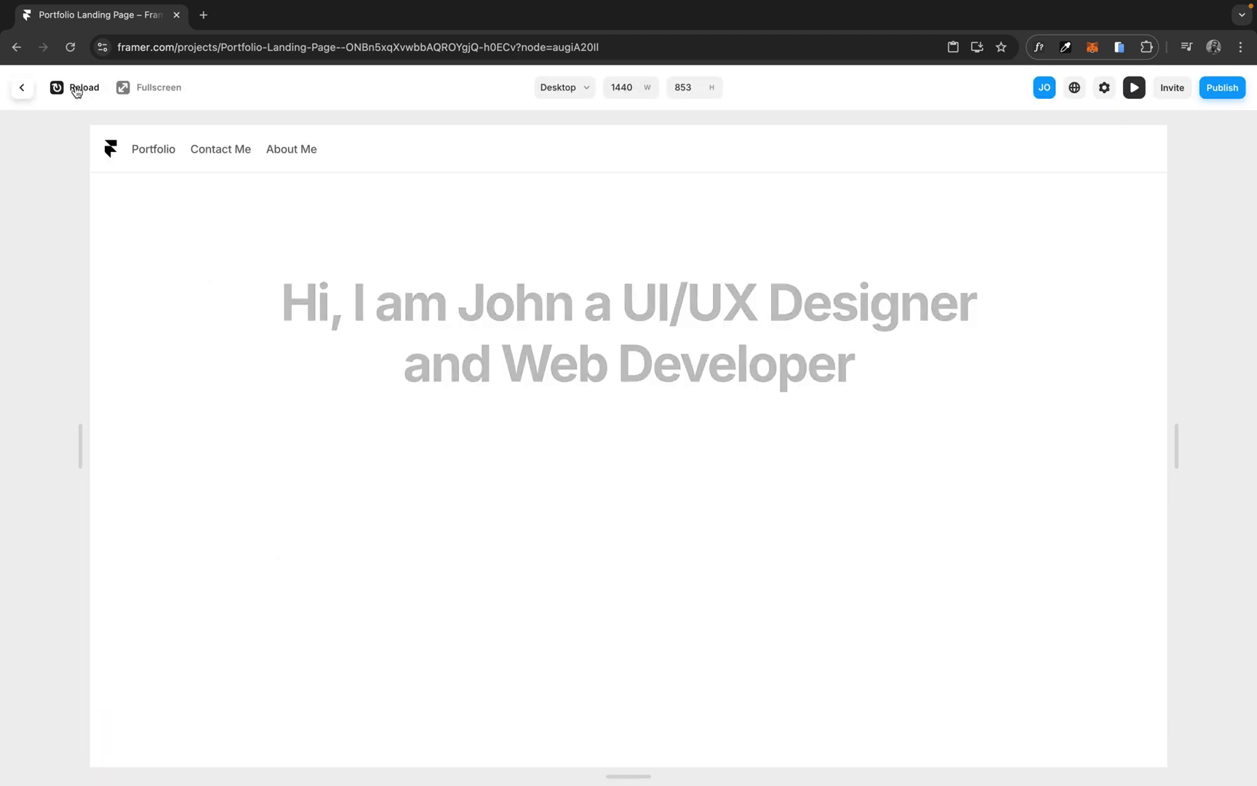
left_click(76, 88)
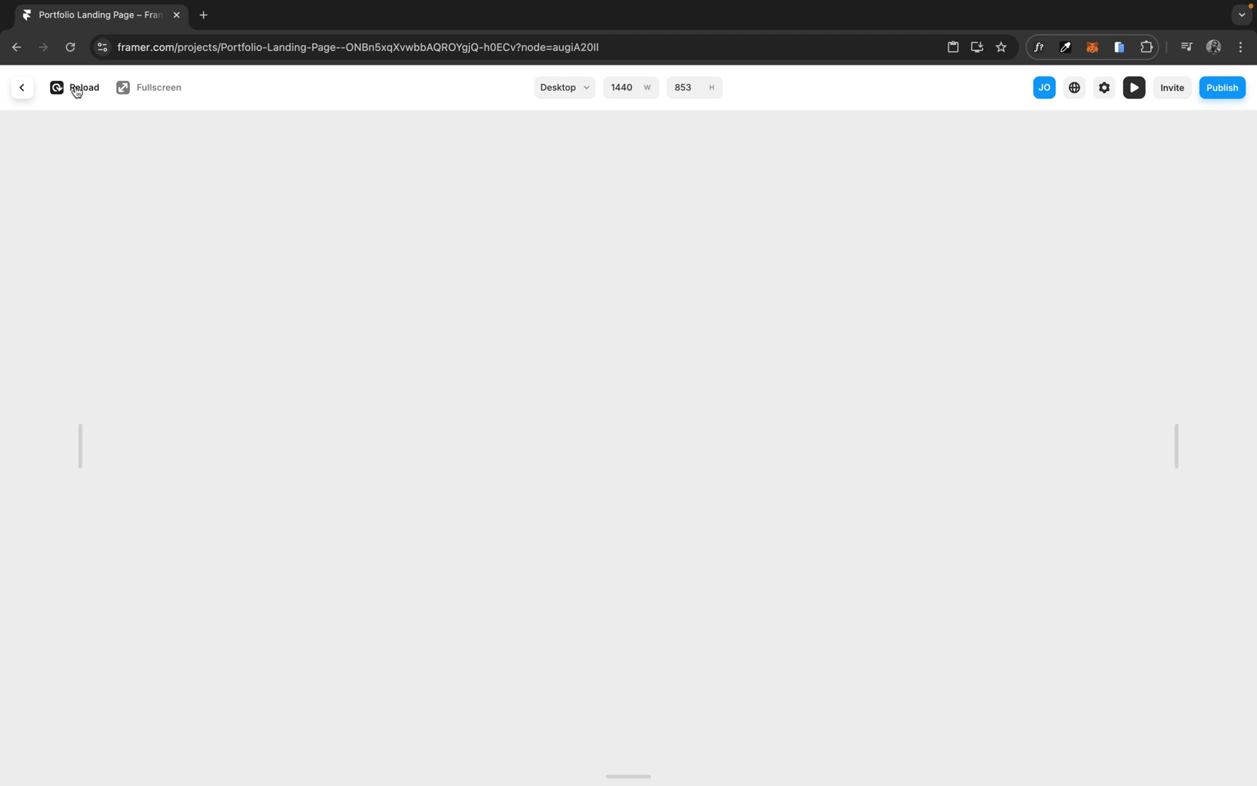
Step: Publish the update and open thriving-operation-419084.framer.app in a new tab
left_click(1222, 95)
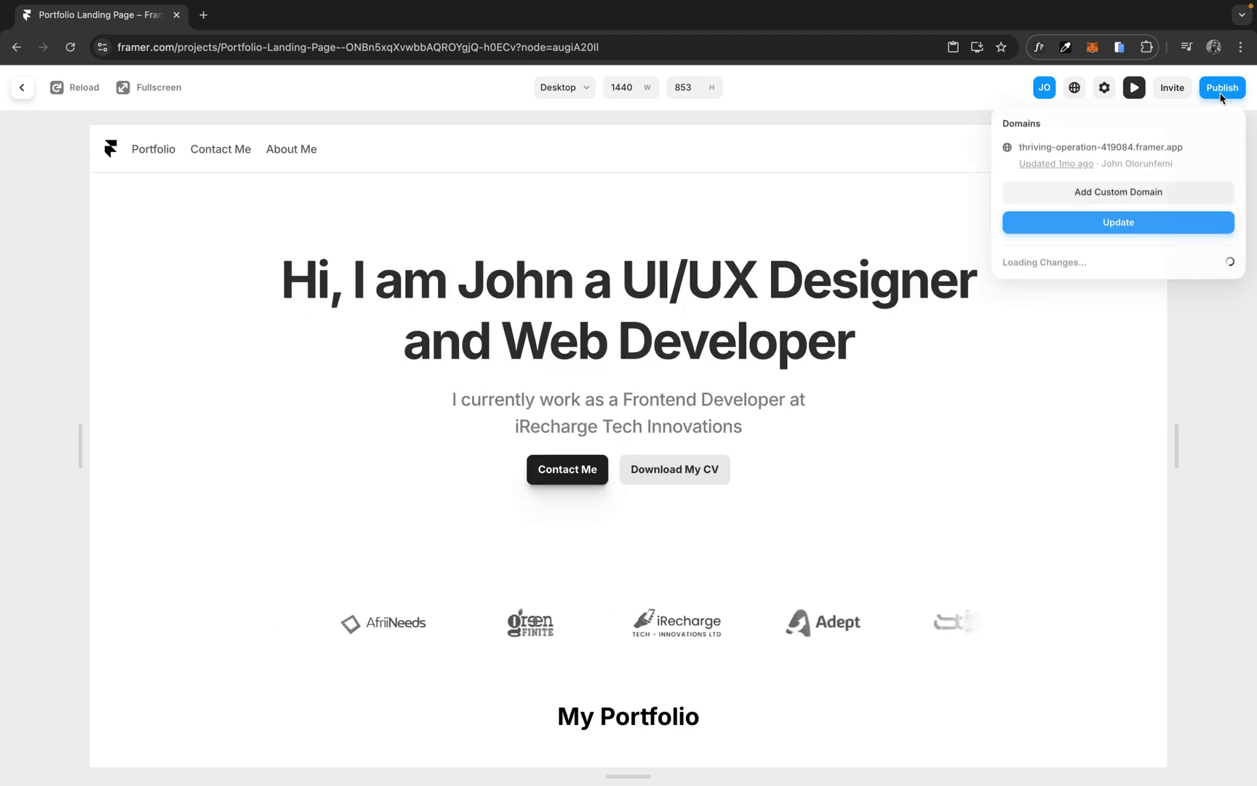
left_click(1125, 228)
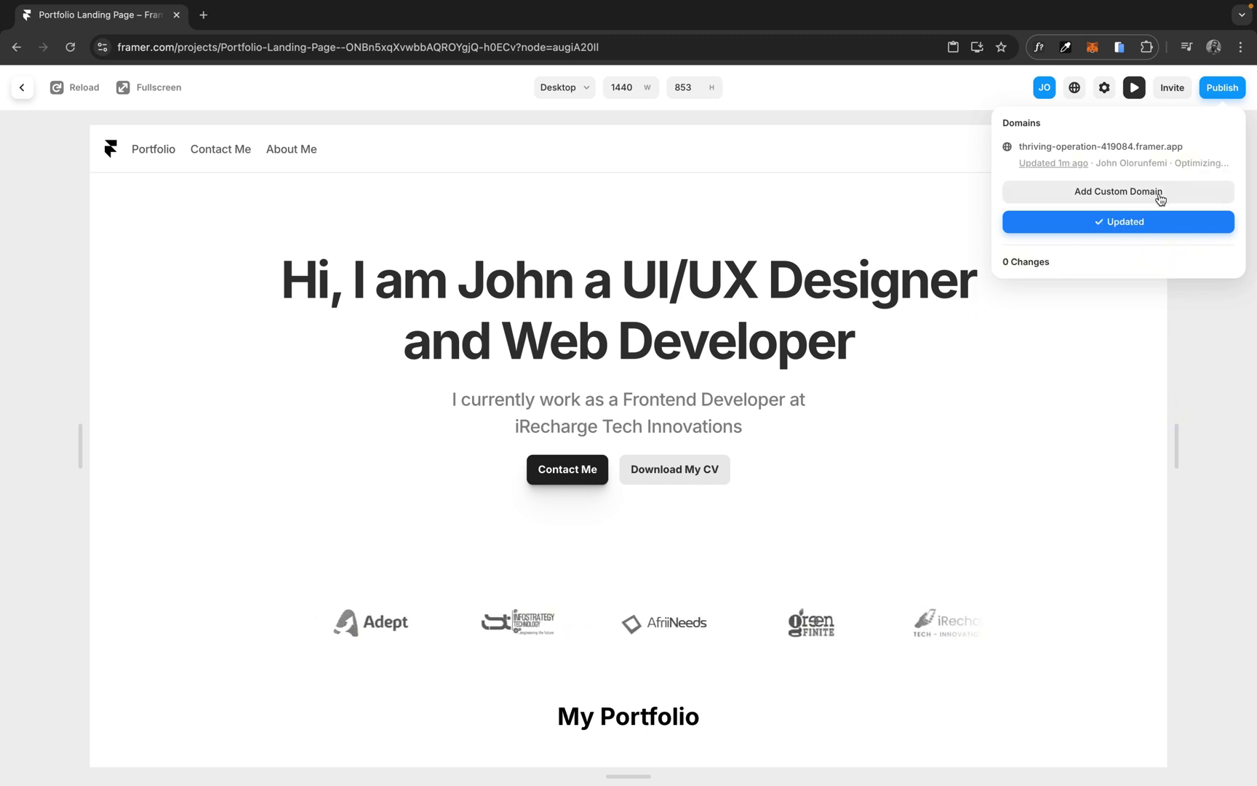
left_click(1134, 148)
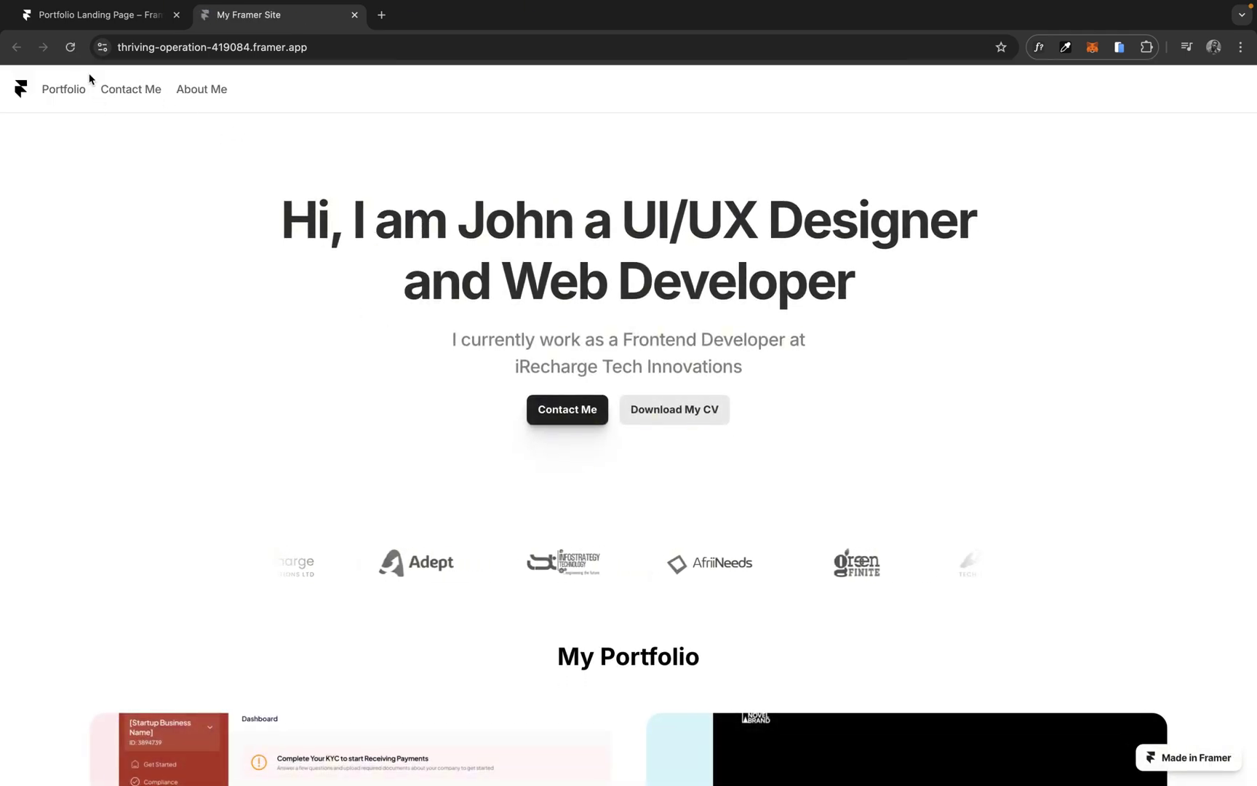
left_click(70, 47)
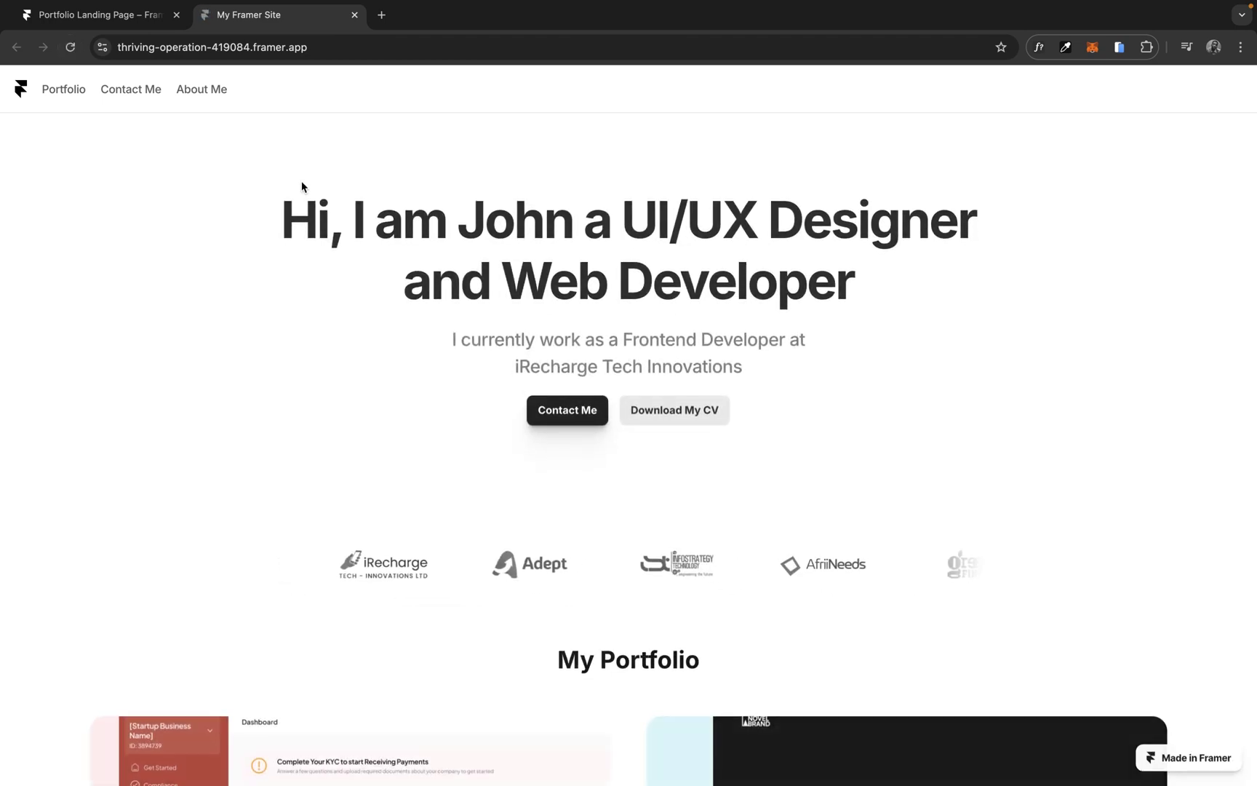
scroll(303, 320, "down", 12)
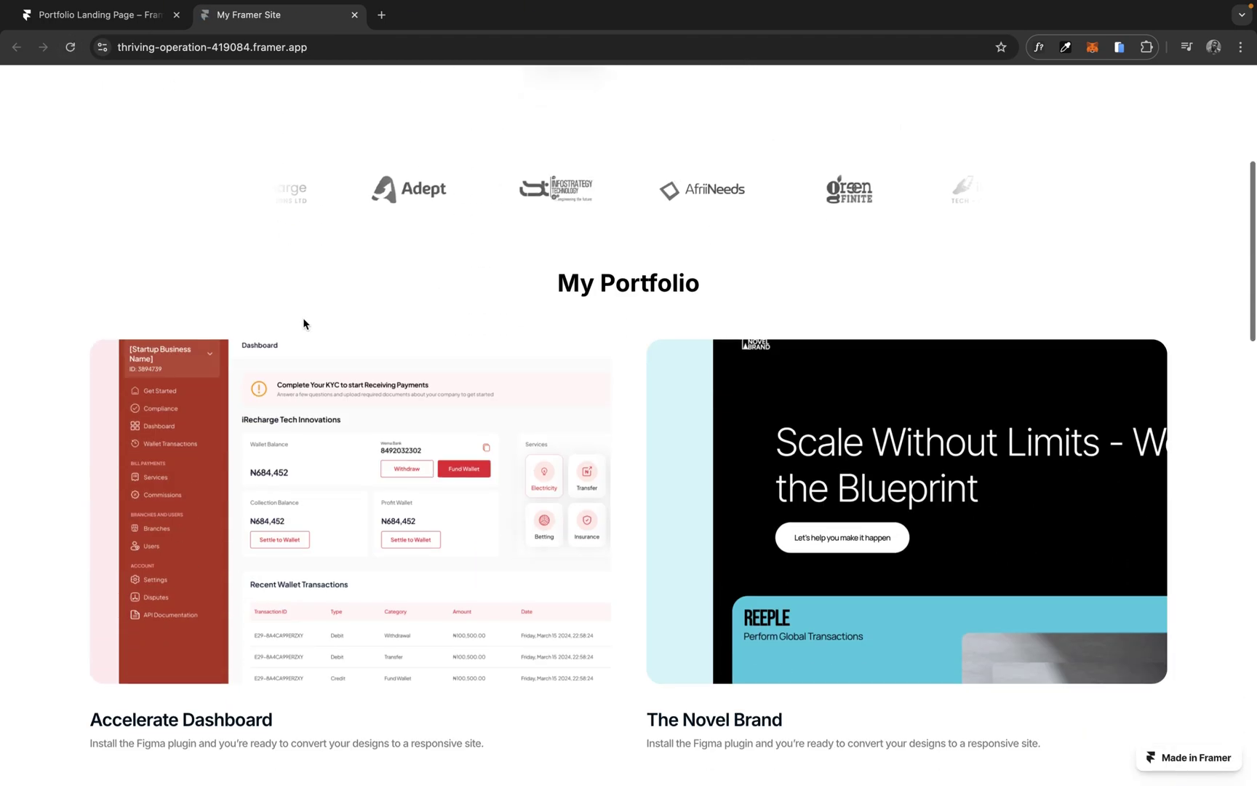
scroll(305, 323, "down", 1)
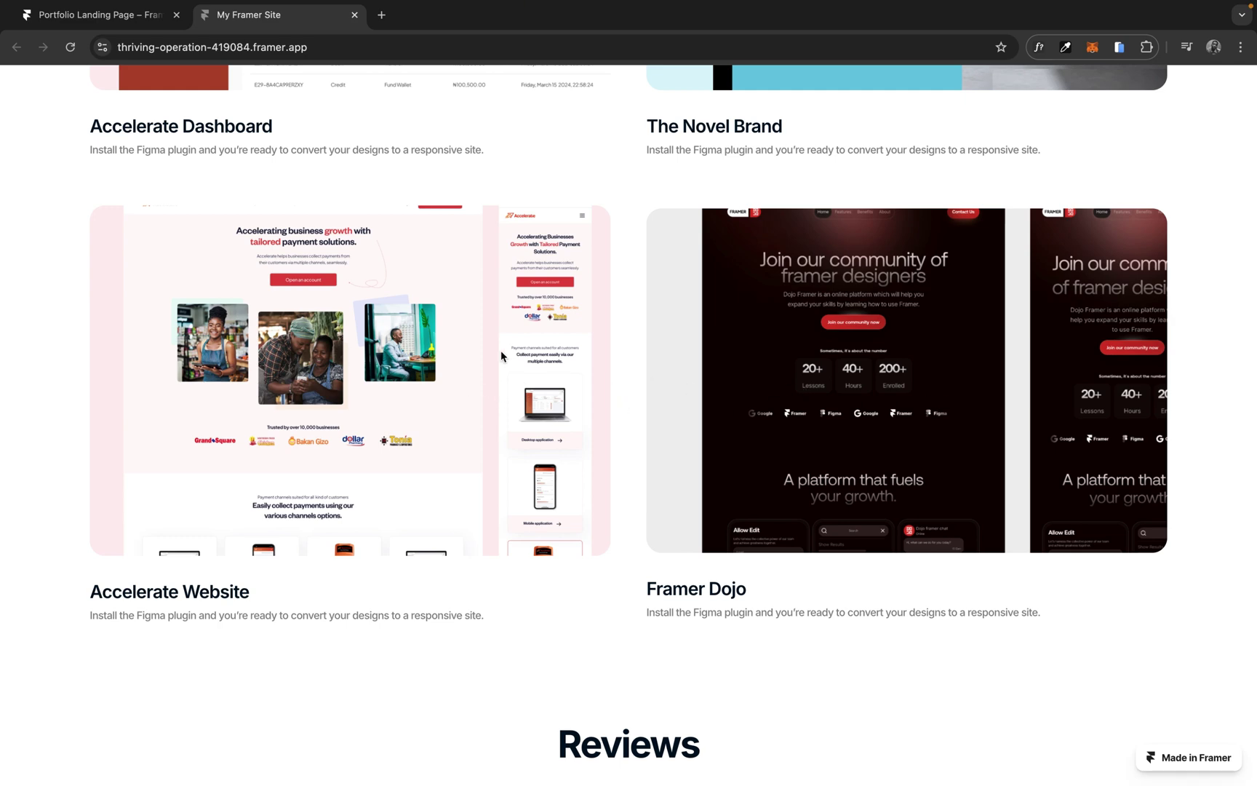
scroll(509, 219, "up", 17)
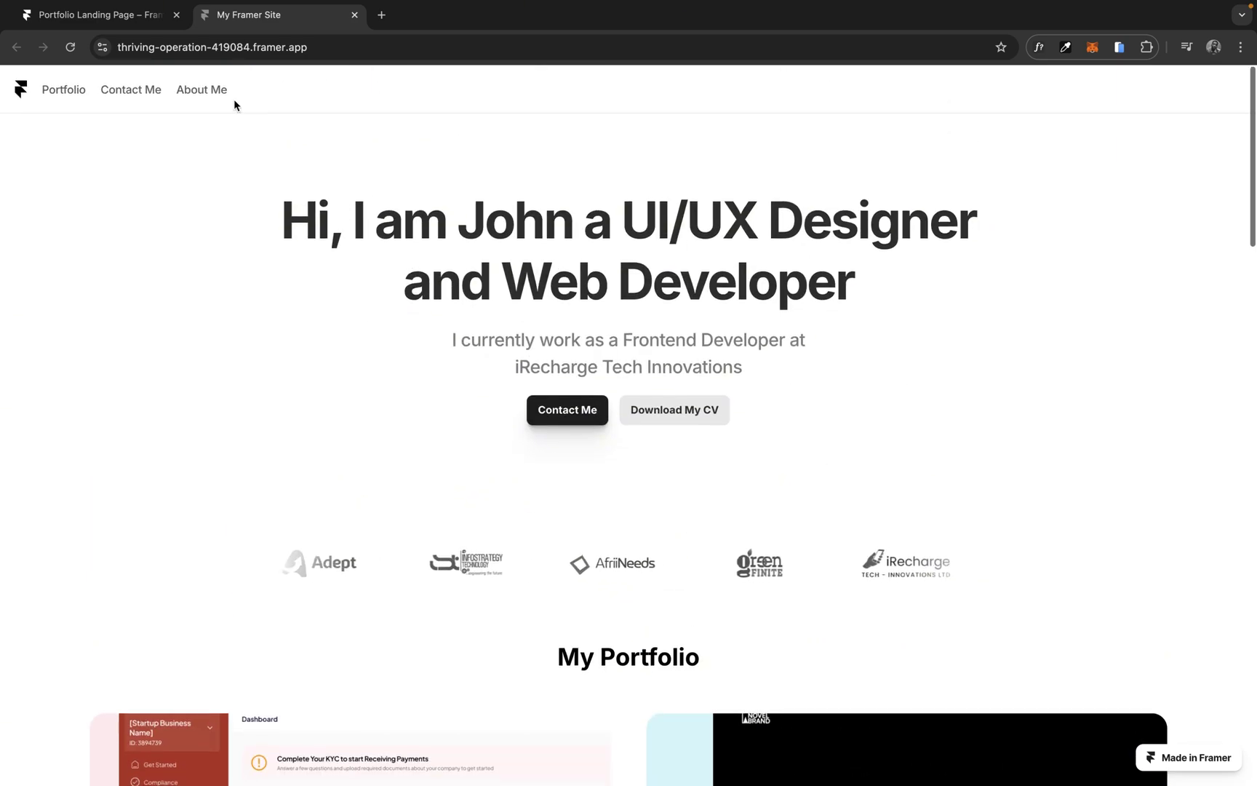
scroll(356, 462, "down", 5)
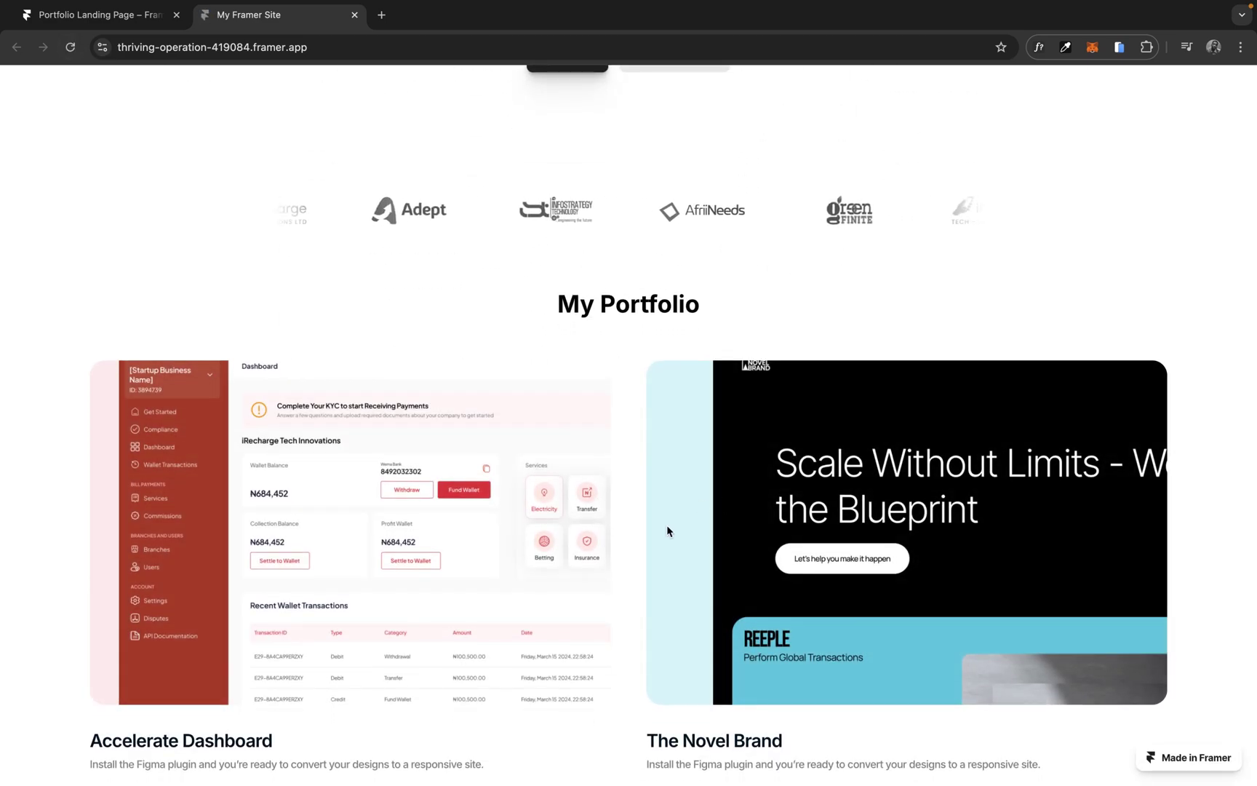
scroll(667, 531, "down", 5)
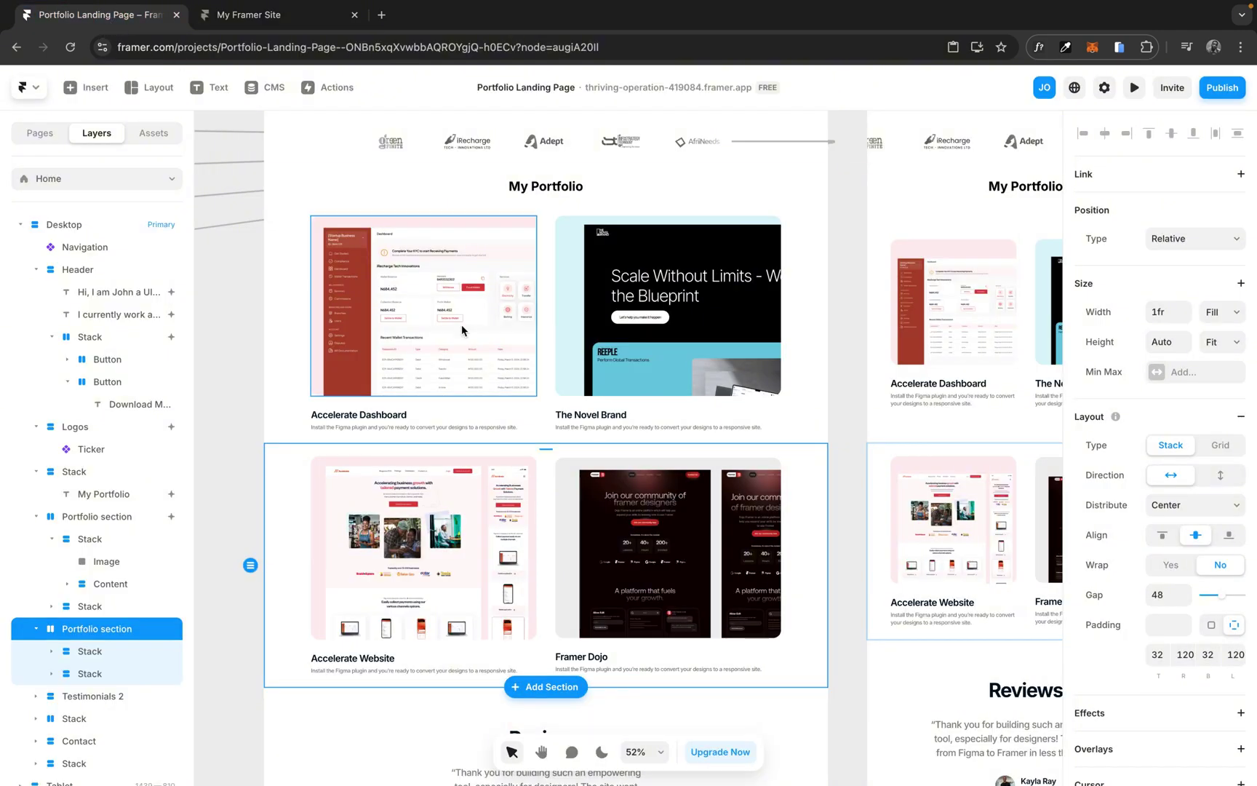
Step: Select the lower and then the upper Portfolio section in the Layers panel
scroll(461, 324, "down", 2)
left_click(256, 449)
left_click(296, 440)
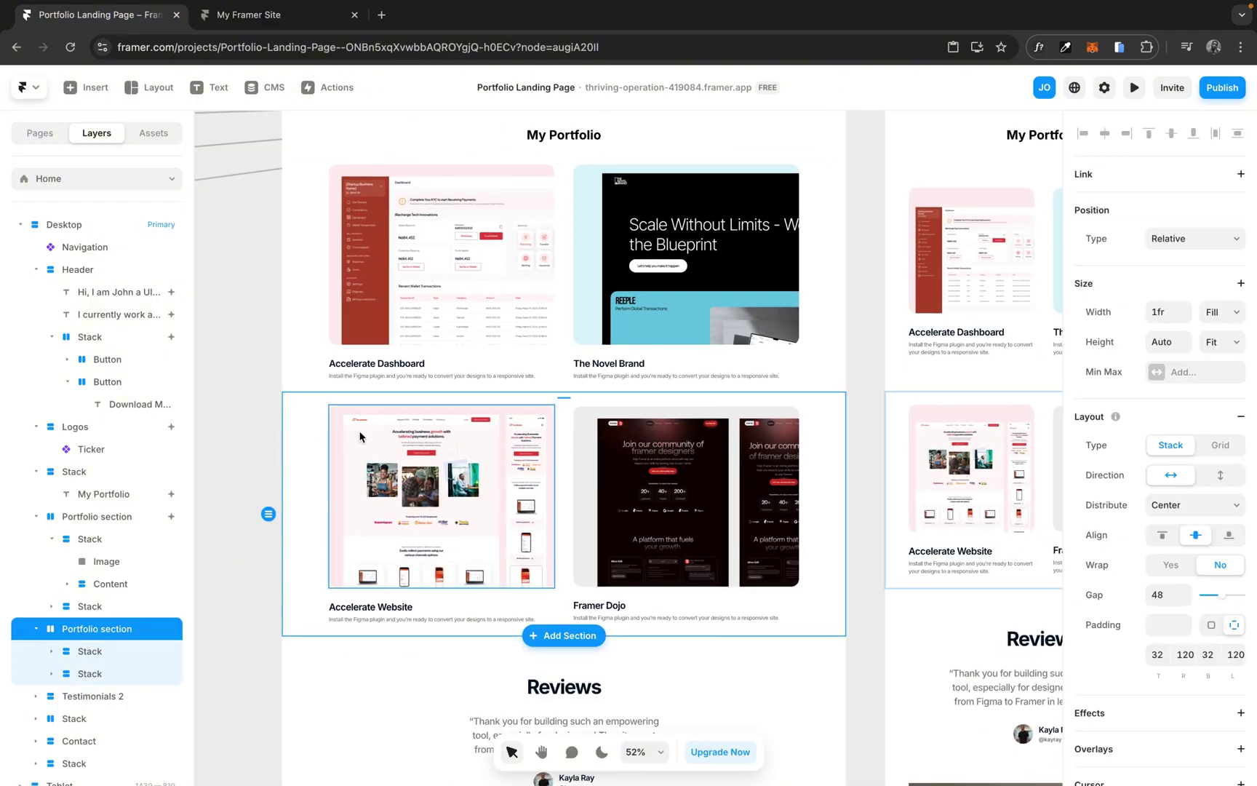
scroll(363, 443, "up", 3)
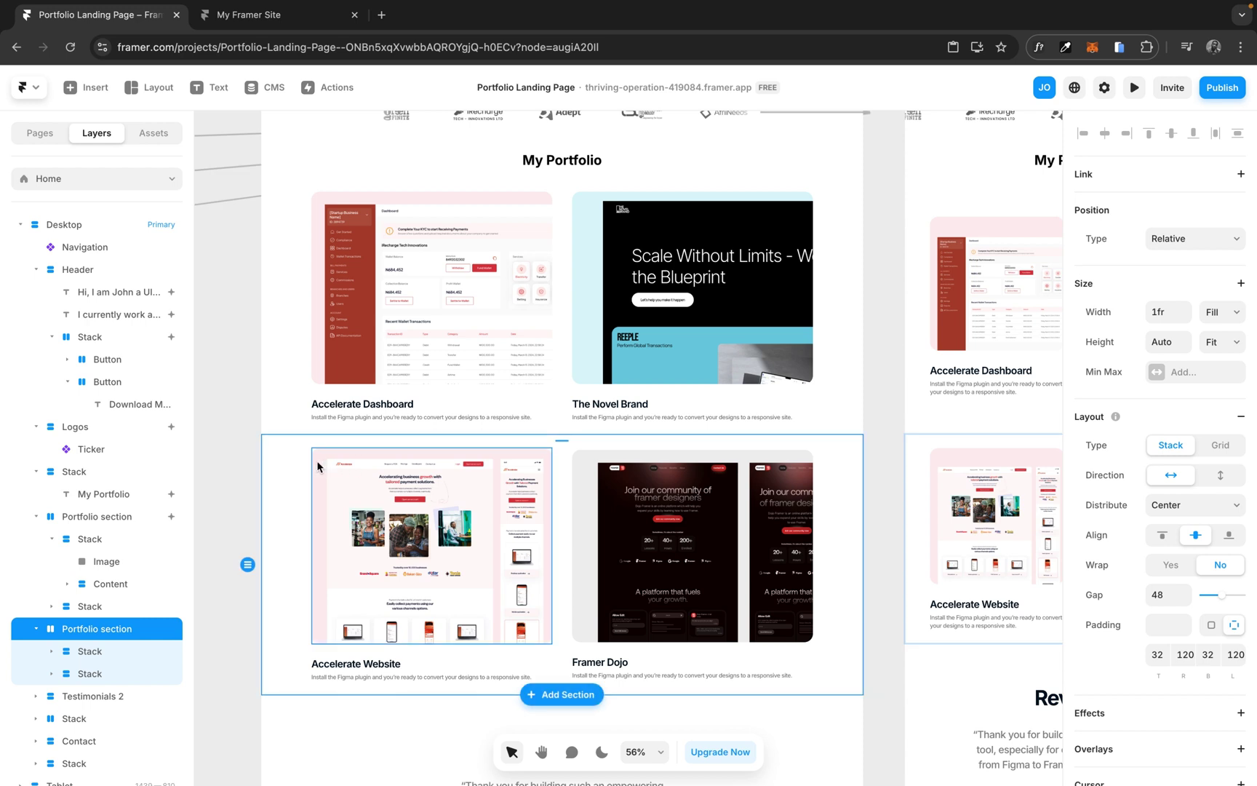
left_click(291, 346)
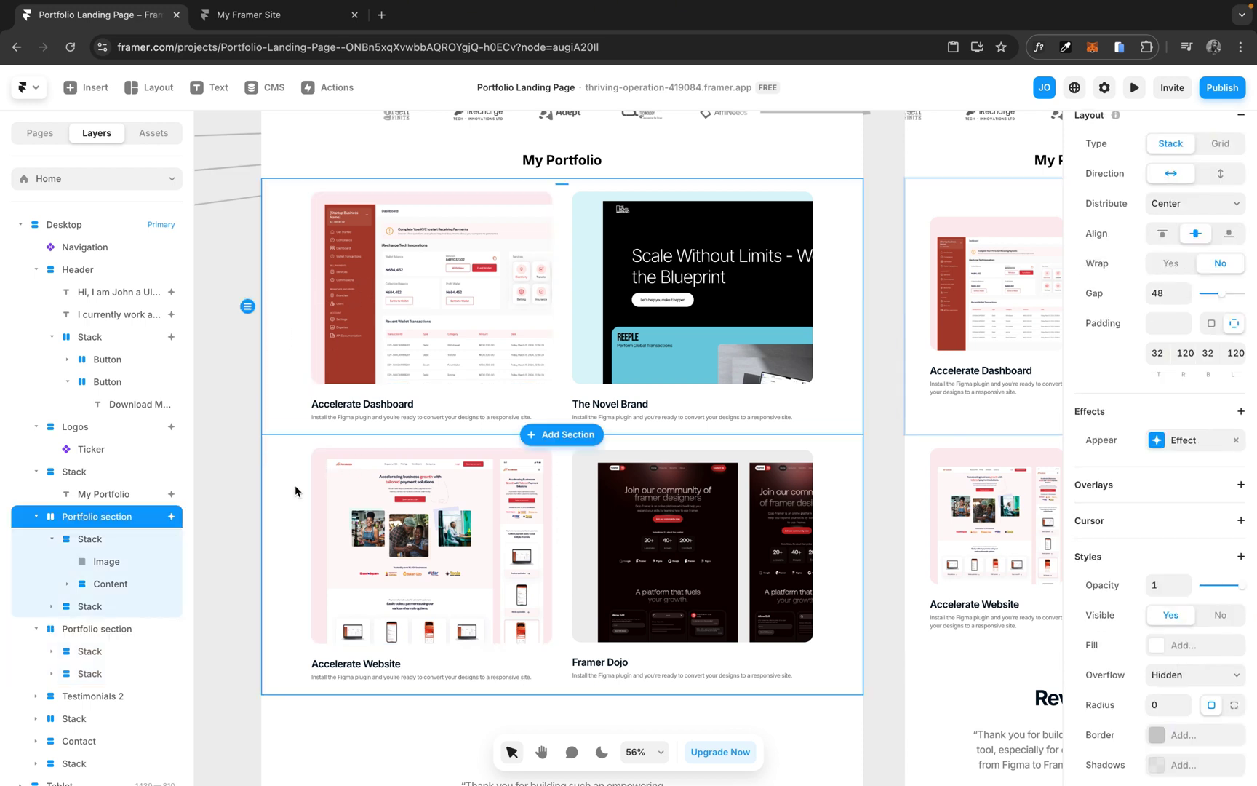
Step: Select and collapse the first card Stack in each of the two Portfolio sections
left_click(54, 540)
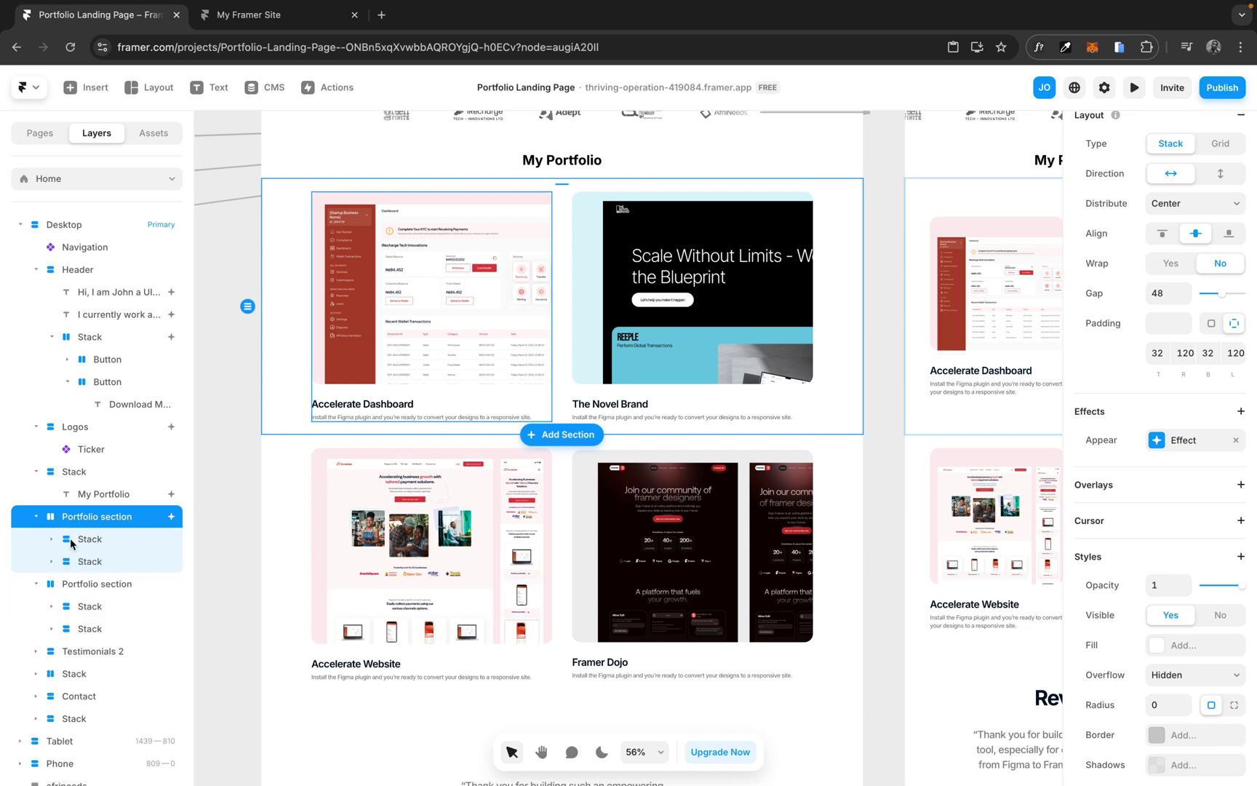
left_click(123, 544)
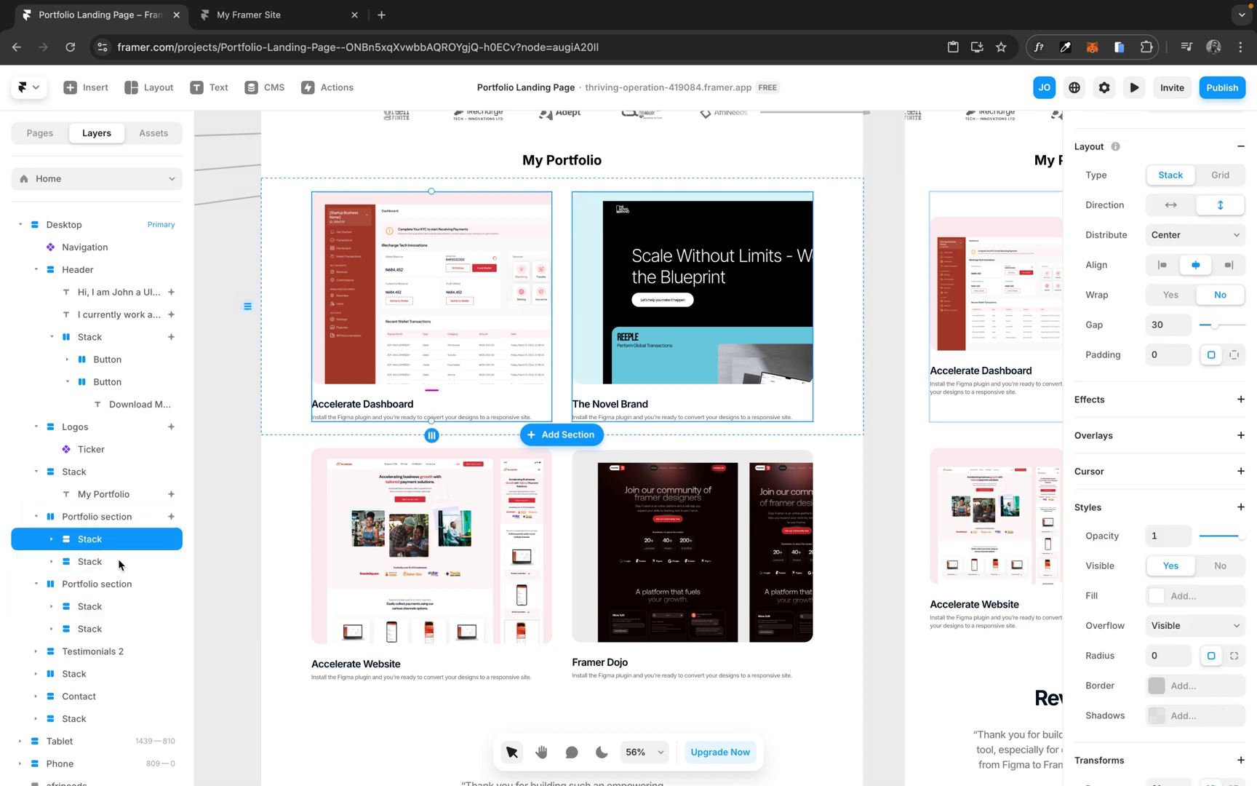
left_click(322, 461)
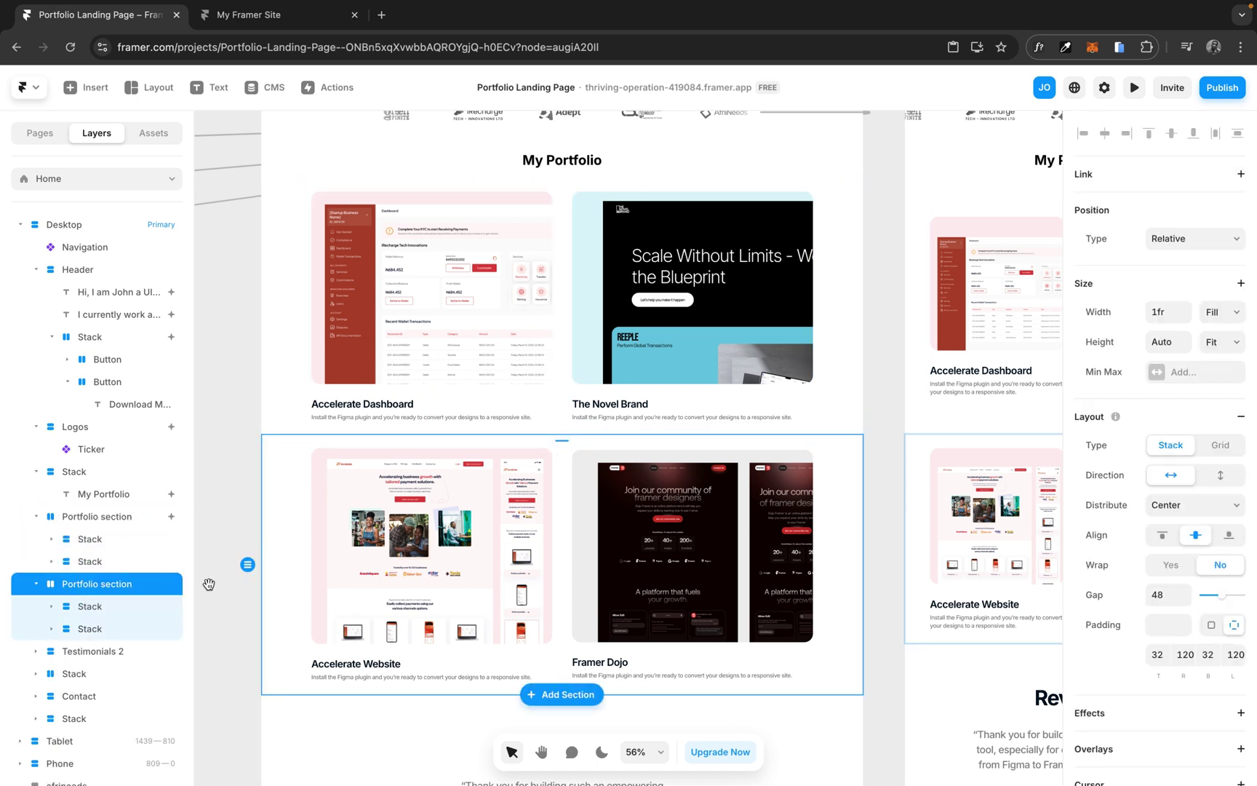
left_click(109, 609)
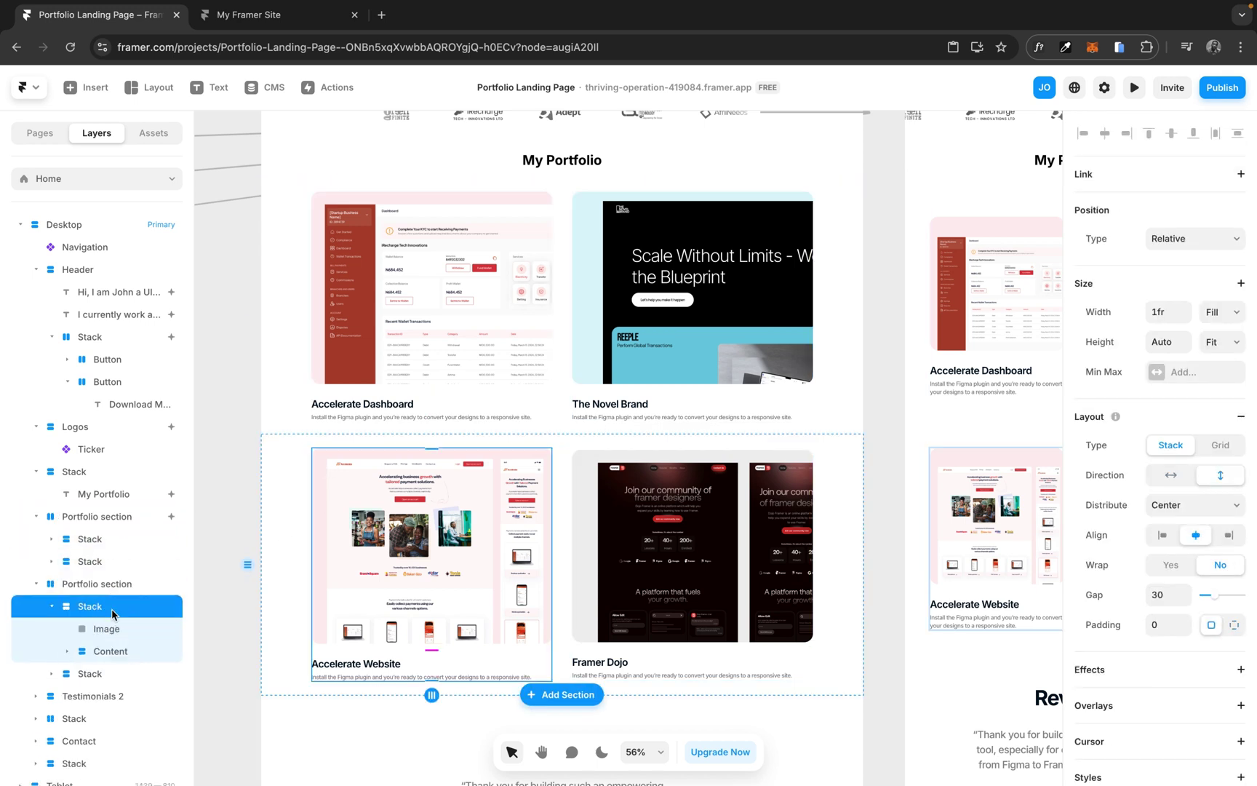
left_click(51, 607)
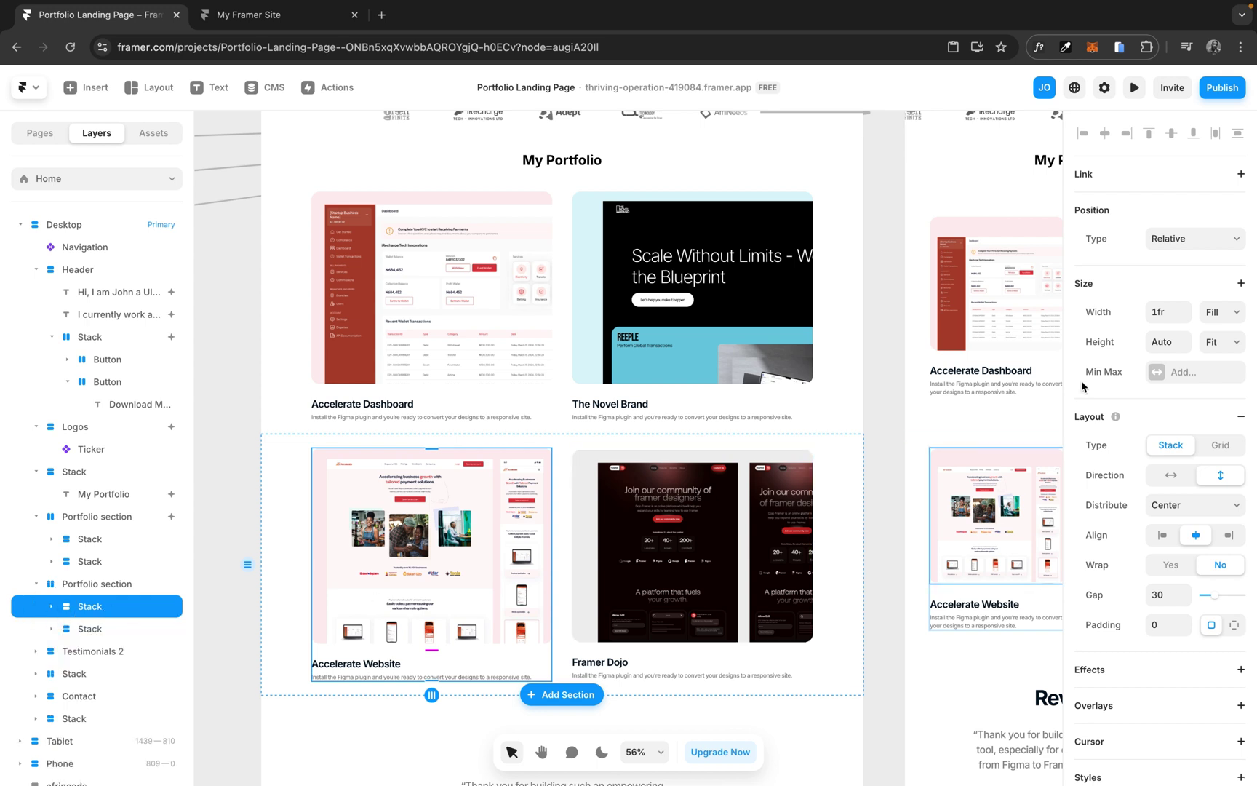
scroll(1164, 509, "down", 3)
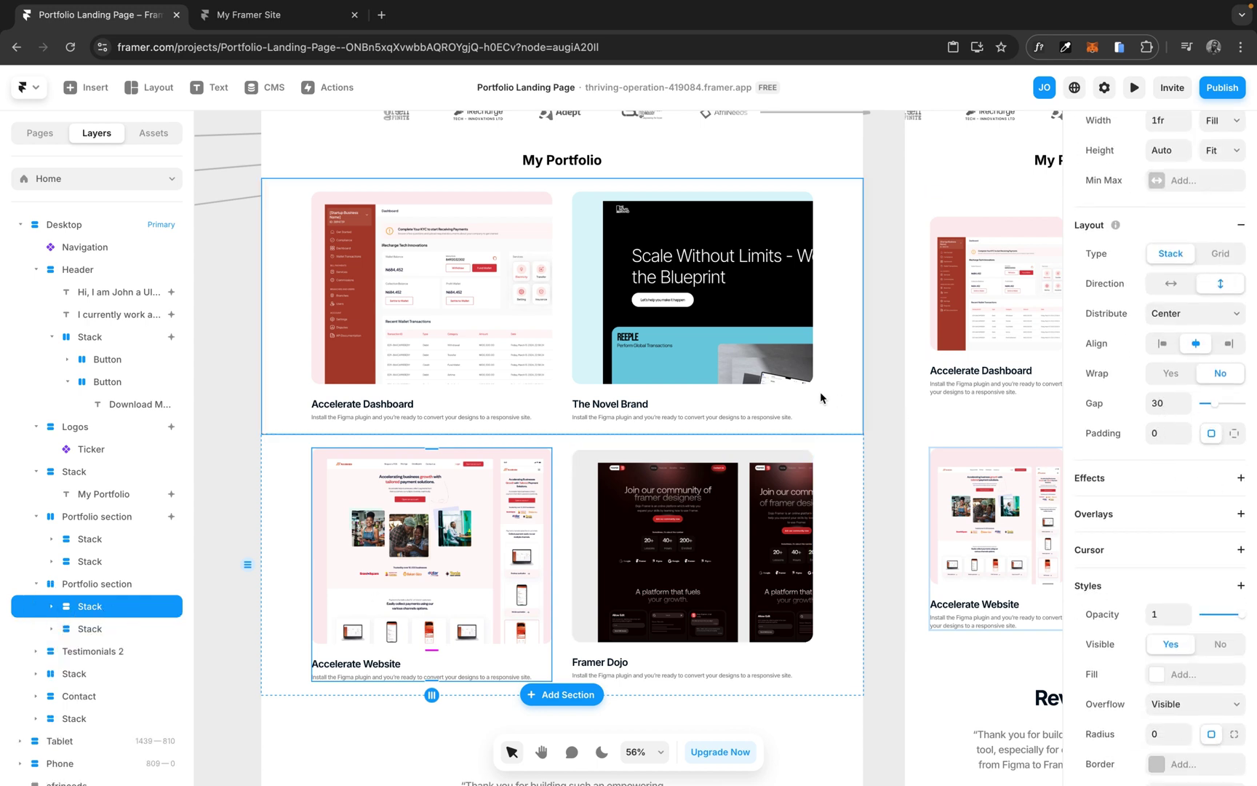
scroll(591, 382, "up", 3)
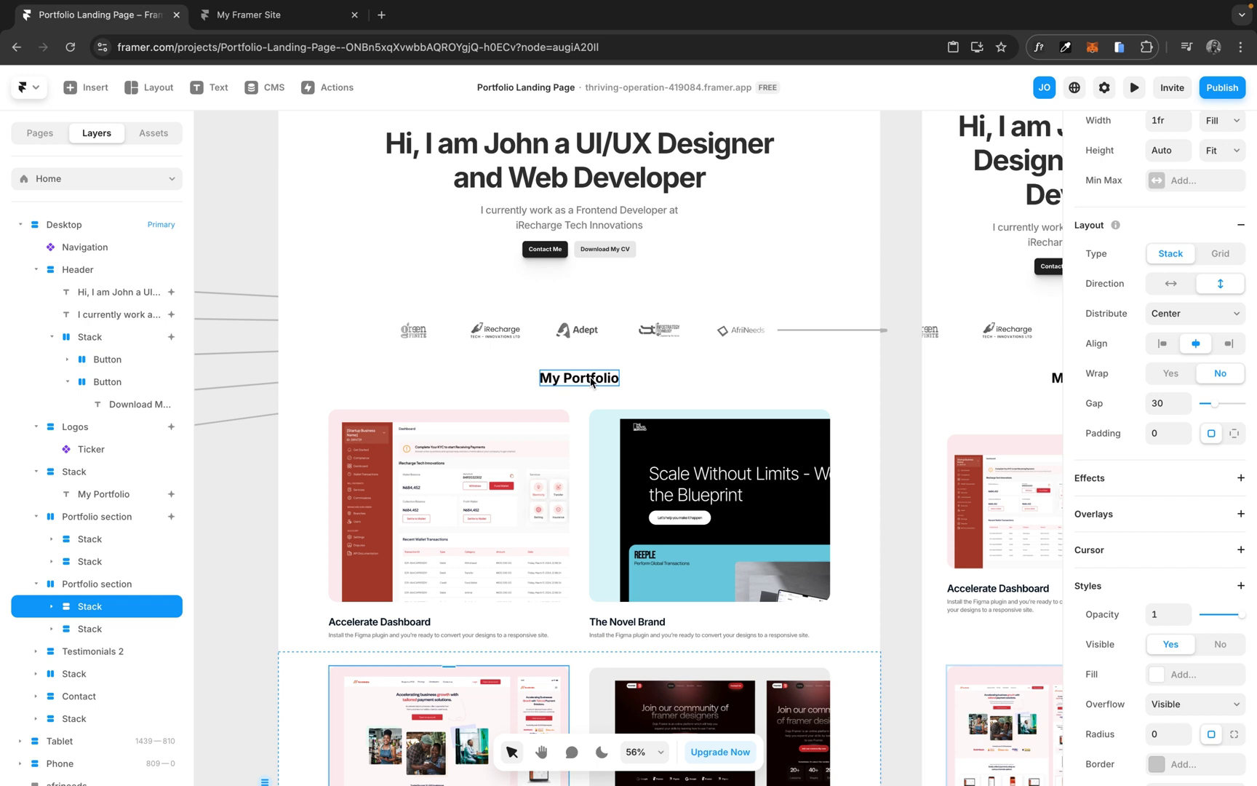
Step: Copy the hero headline's Appear effect
left_click(598, 178)
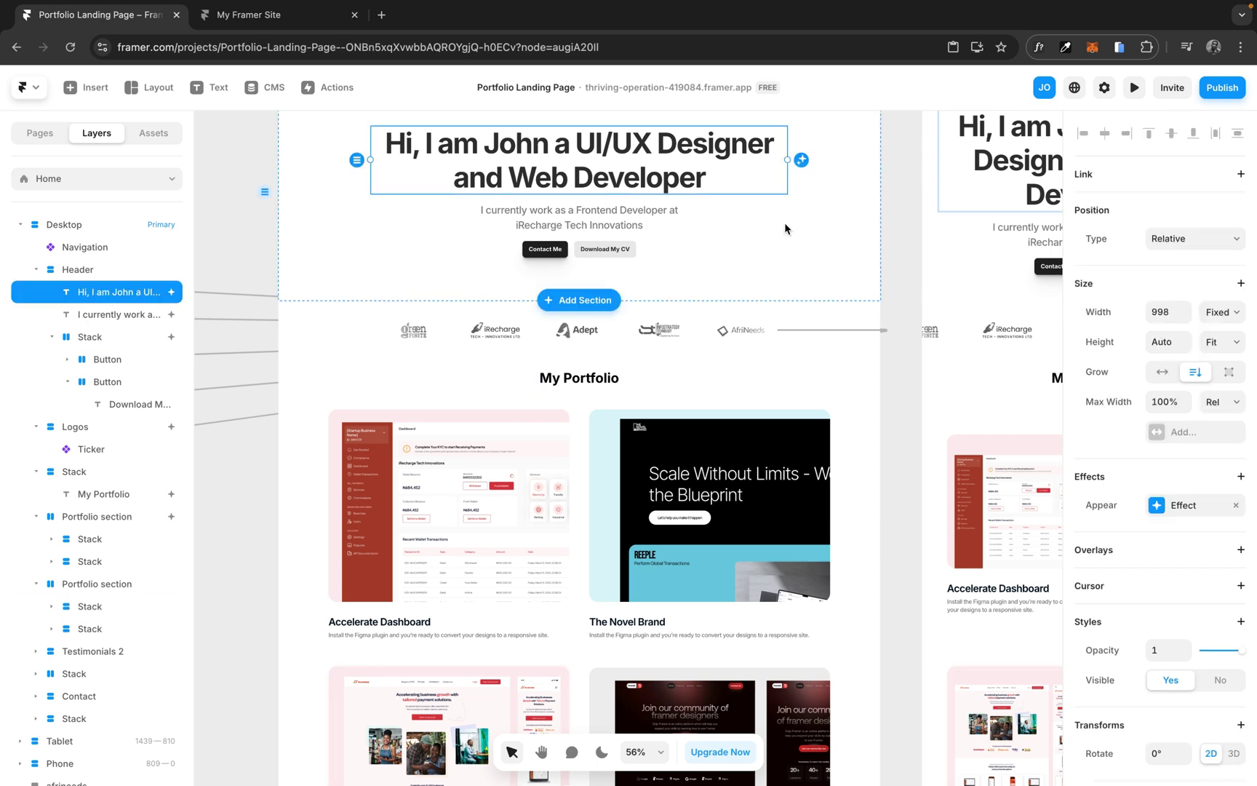
right_click(1190, 511)
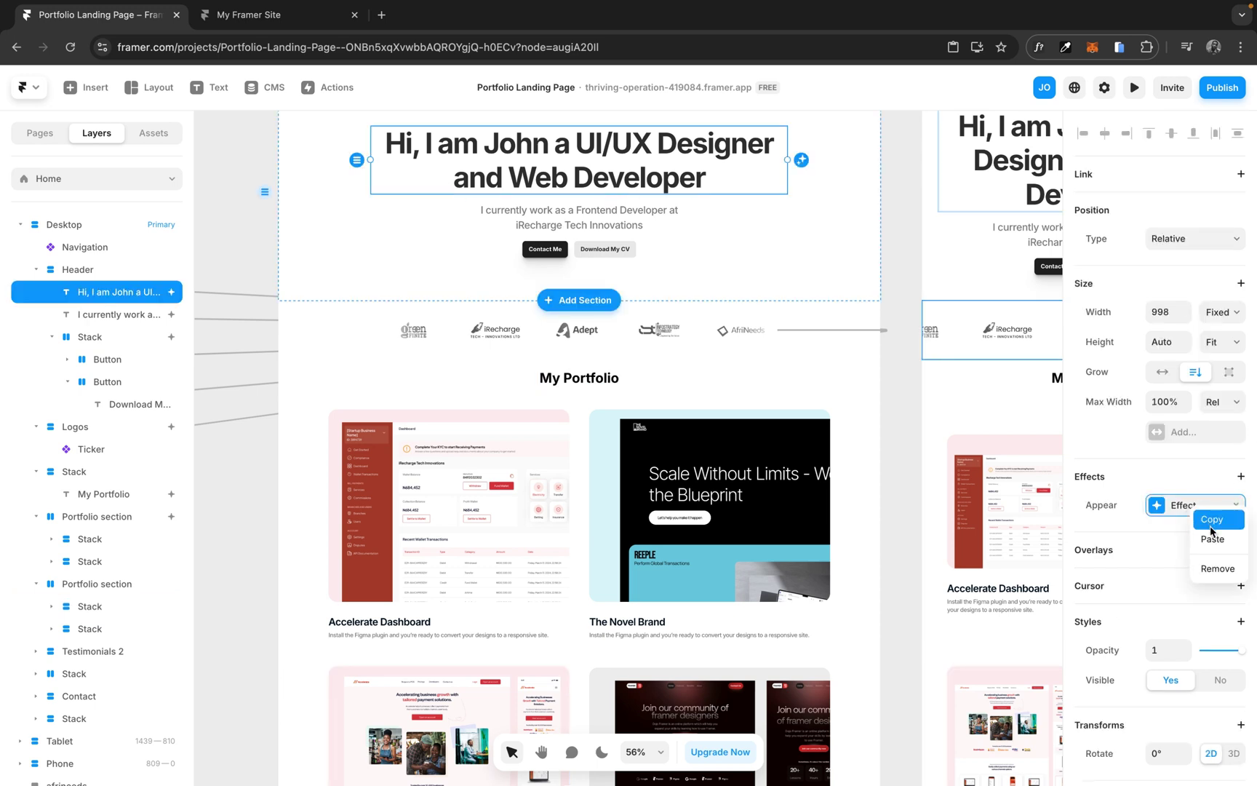
left_click(1201, 518)
Step: Select the Accelerate Website Stack inside the second Portfolio section
scroll(634, 638, "down", 1)
scroll(633, 638, "down", 3)
left_click(318, 626)
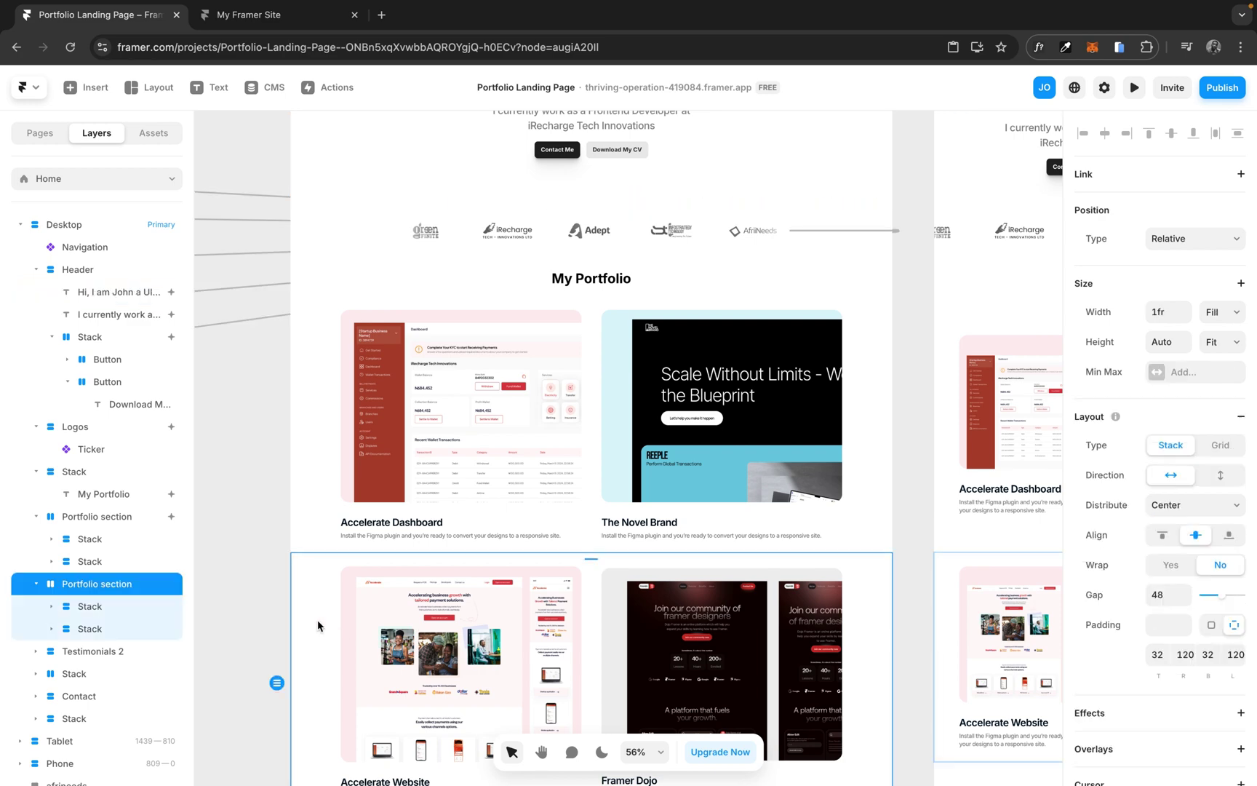
left_click(112, 610)
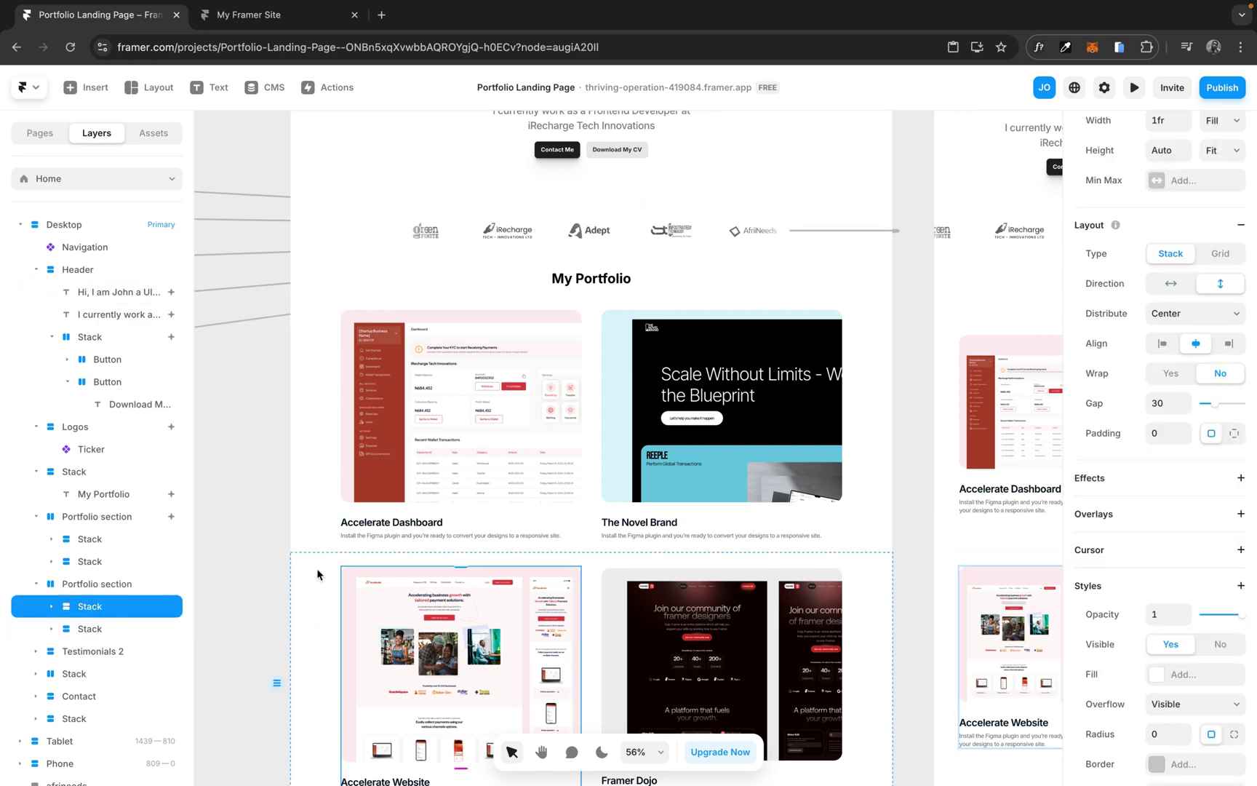
scroll(317, 574, "down", 10)
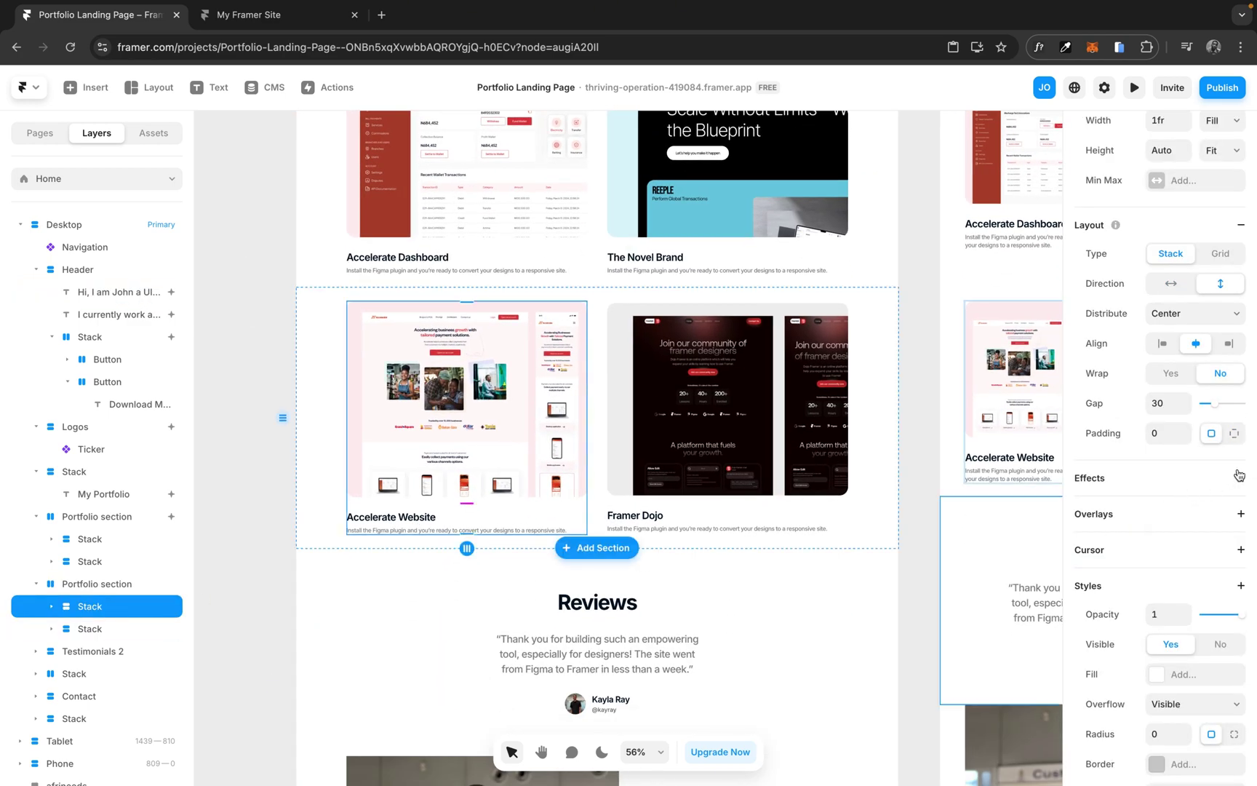
Step: Paste the copied effects onto the Accelerate Website card
right_click(455, 401)
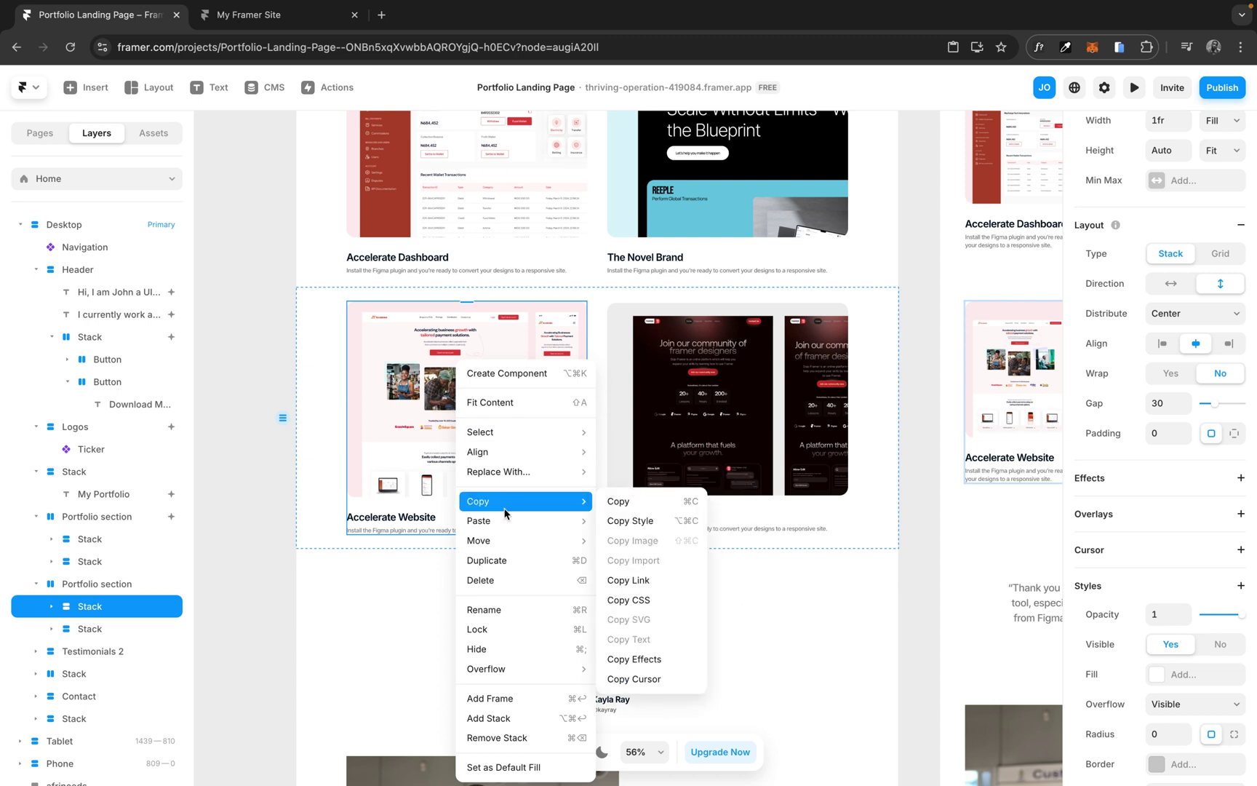
mouse_move(513, 522)
left_click(653, 580)
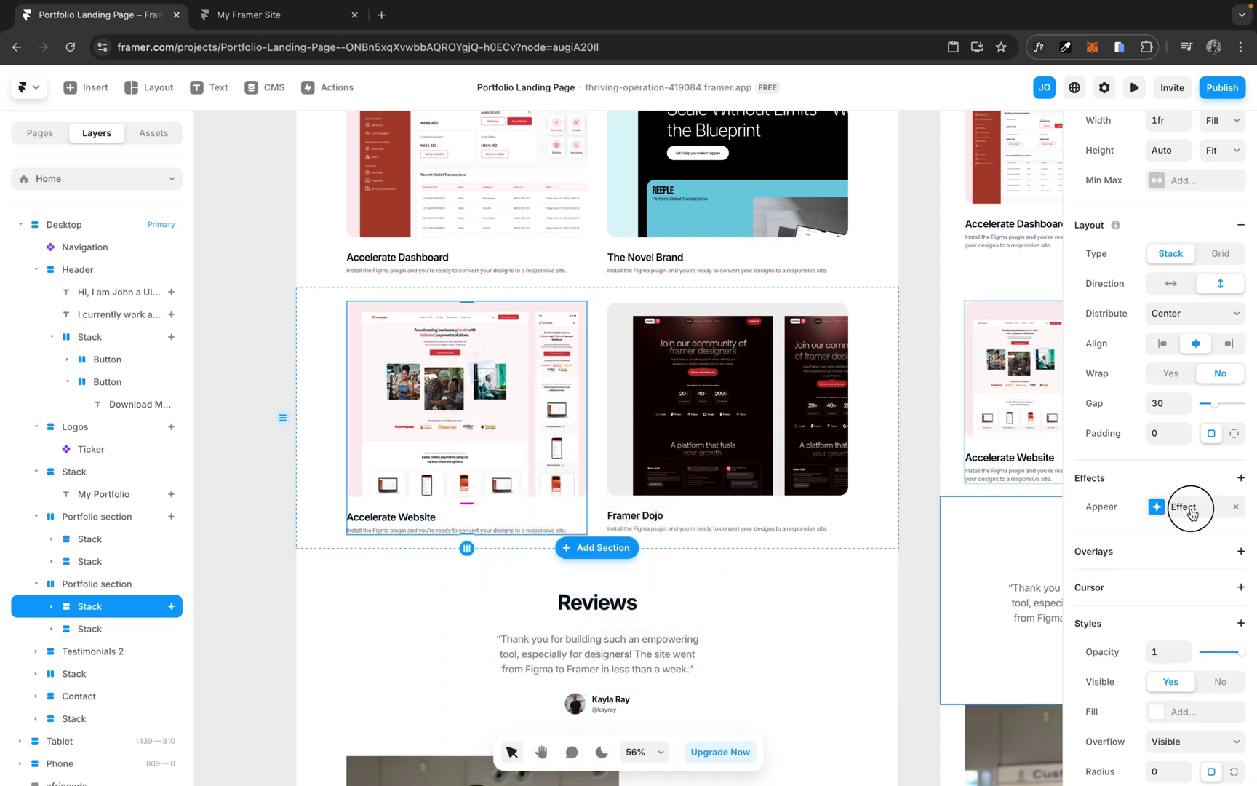
Step: Set the card's animation trigger to Layer in View, Replay to No, and remove the Exit effect
left_click(1192, 513)
left_click(990, 552)
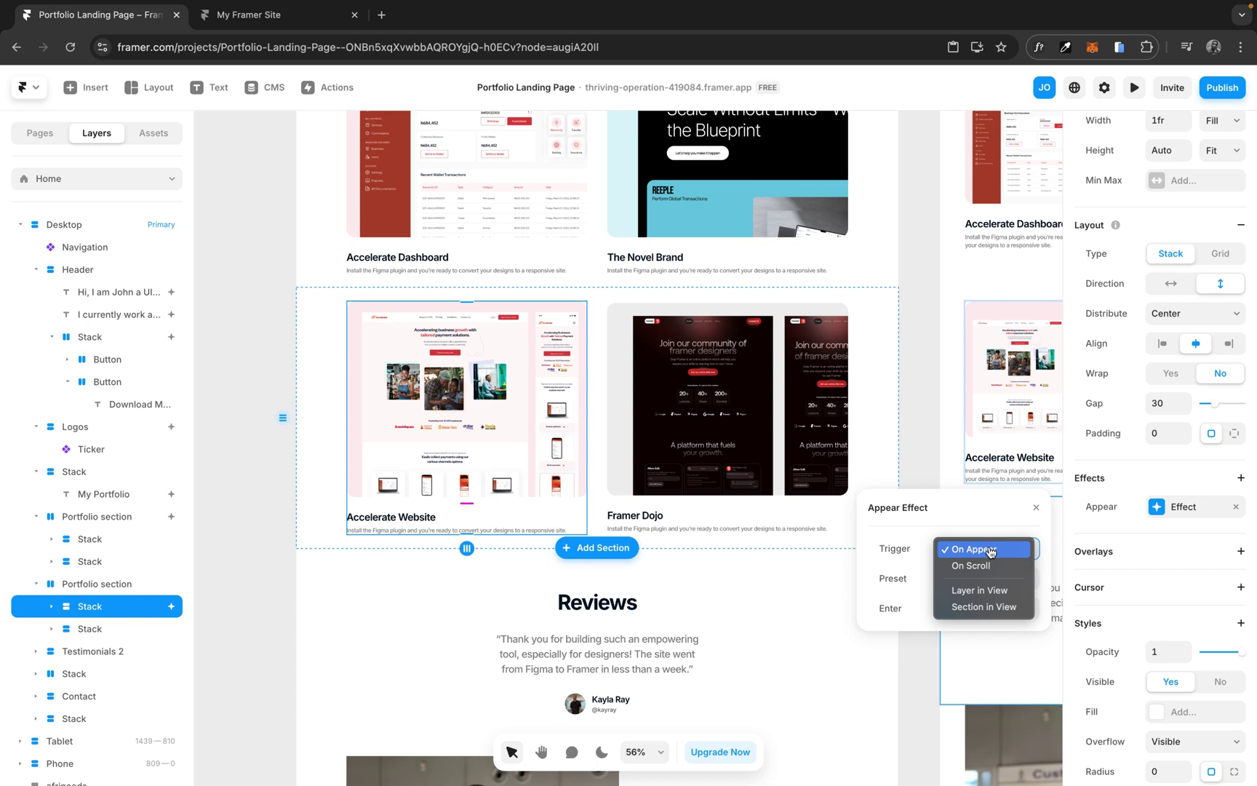
left_click(980, 591)
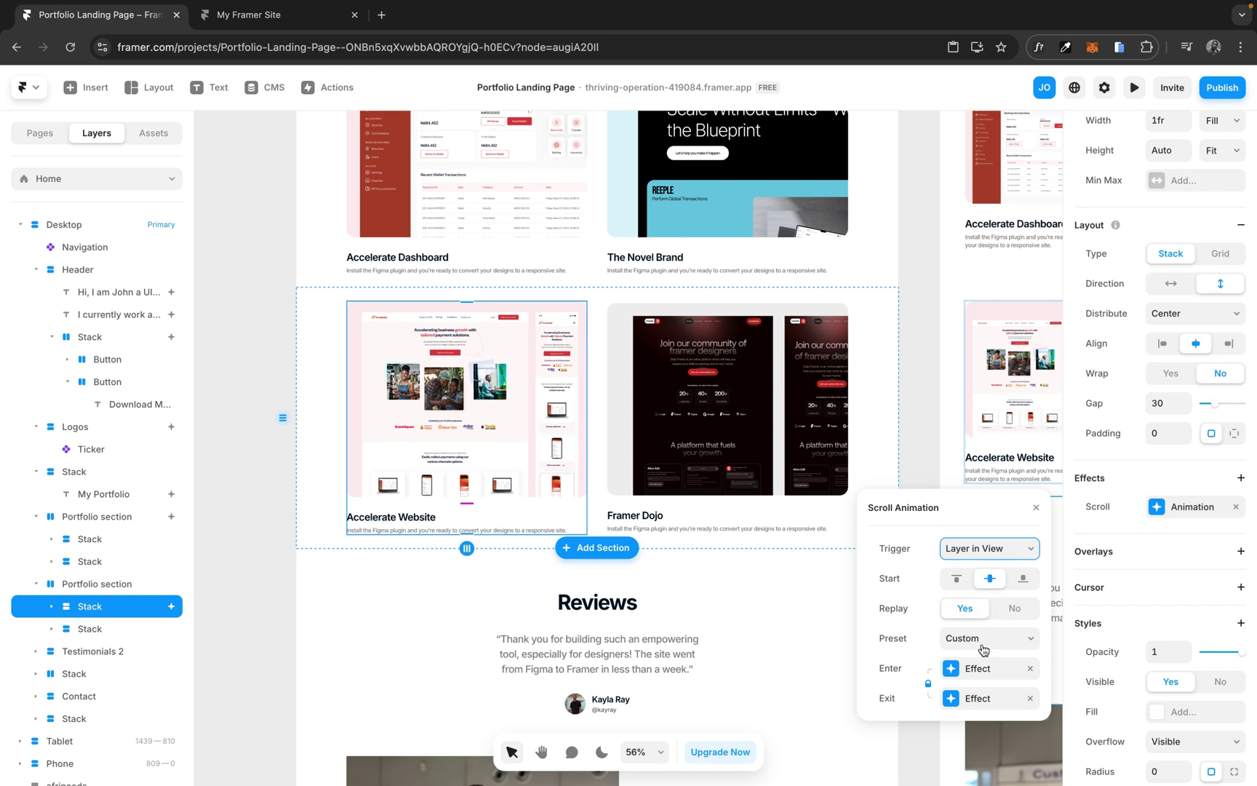
left_click(1014, 610)
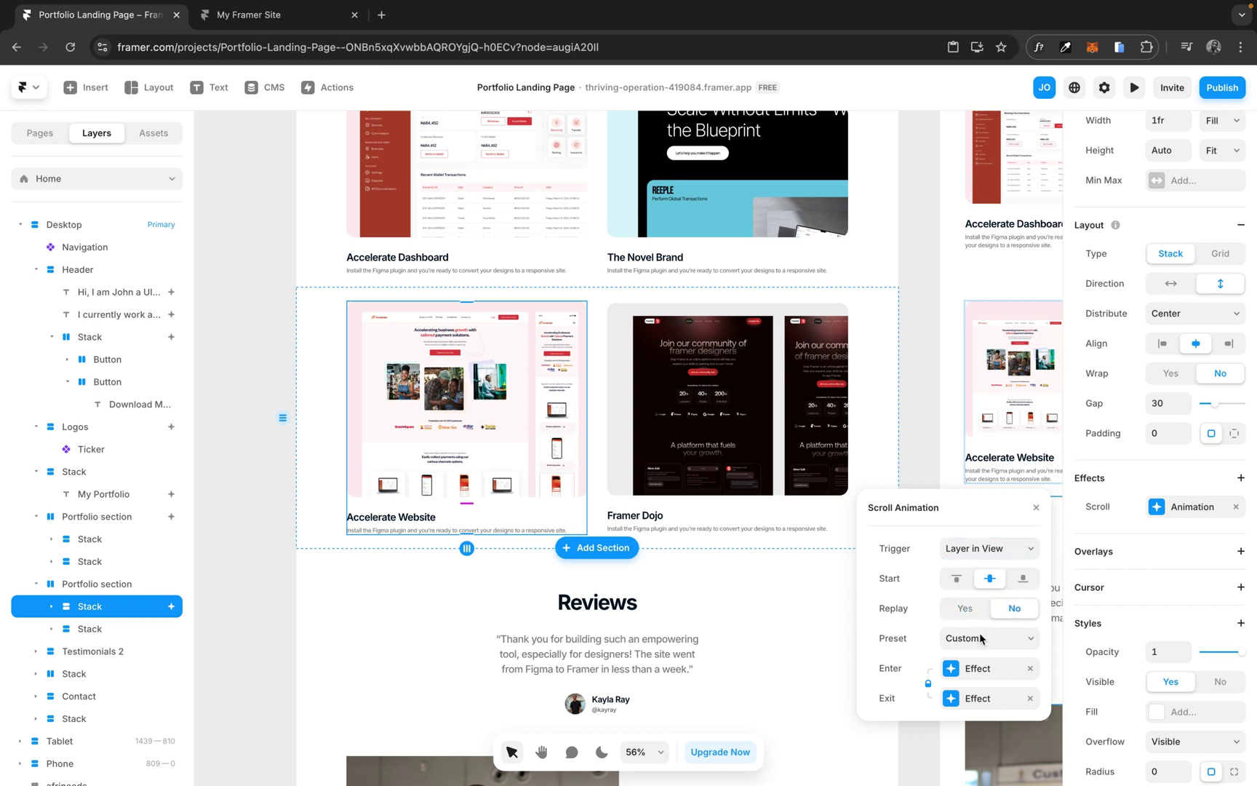
left_click(1031, 700)
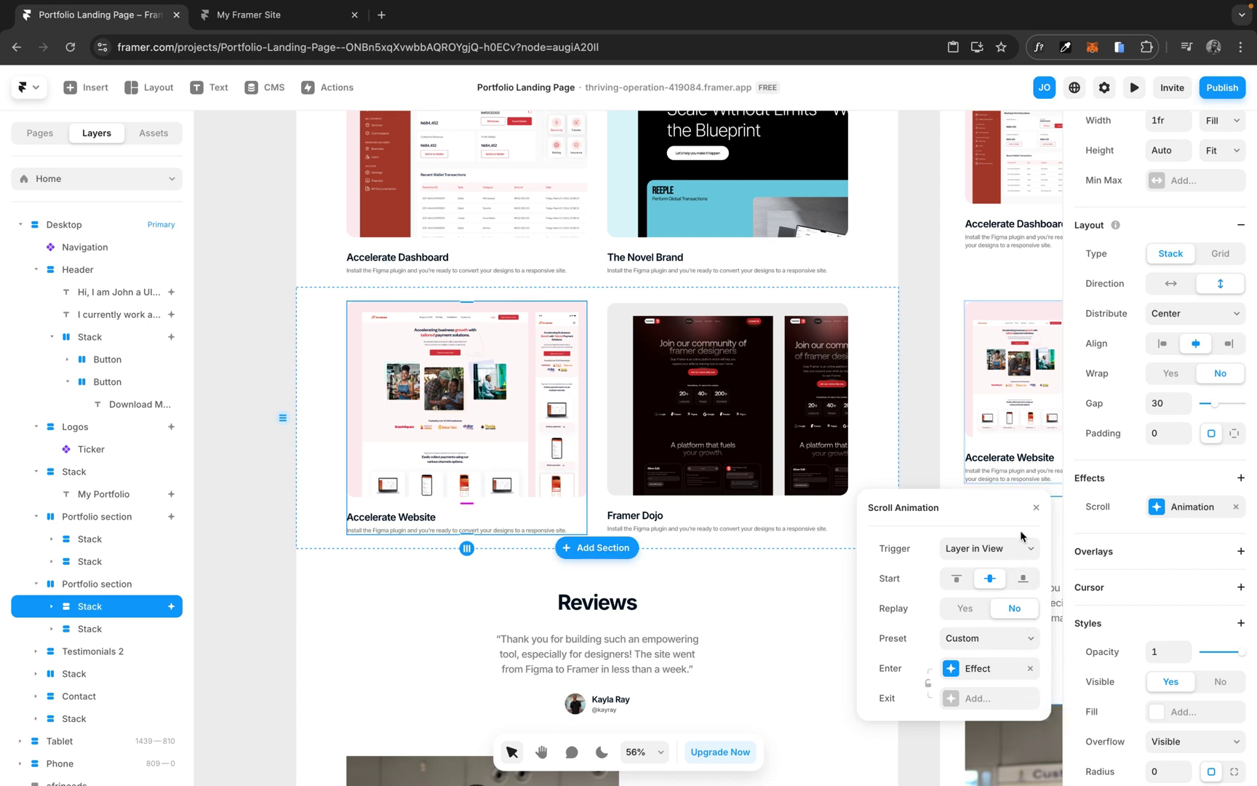
left_click(1036, 508)
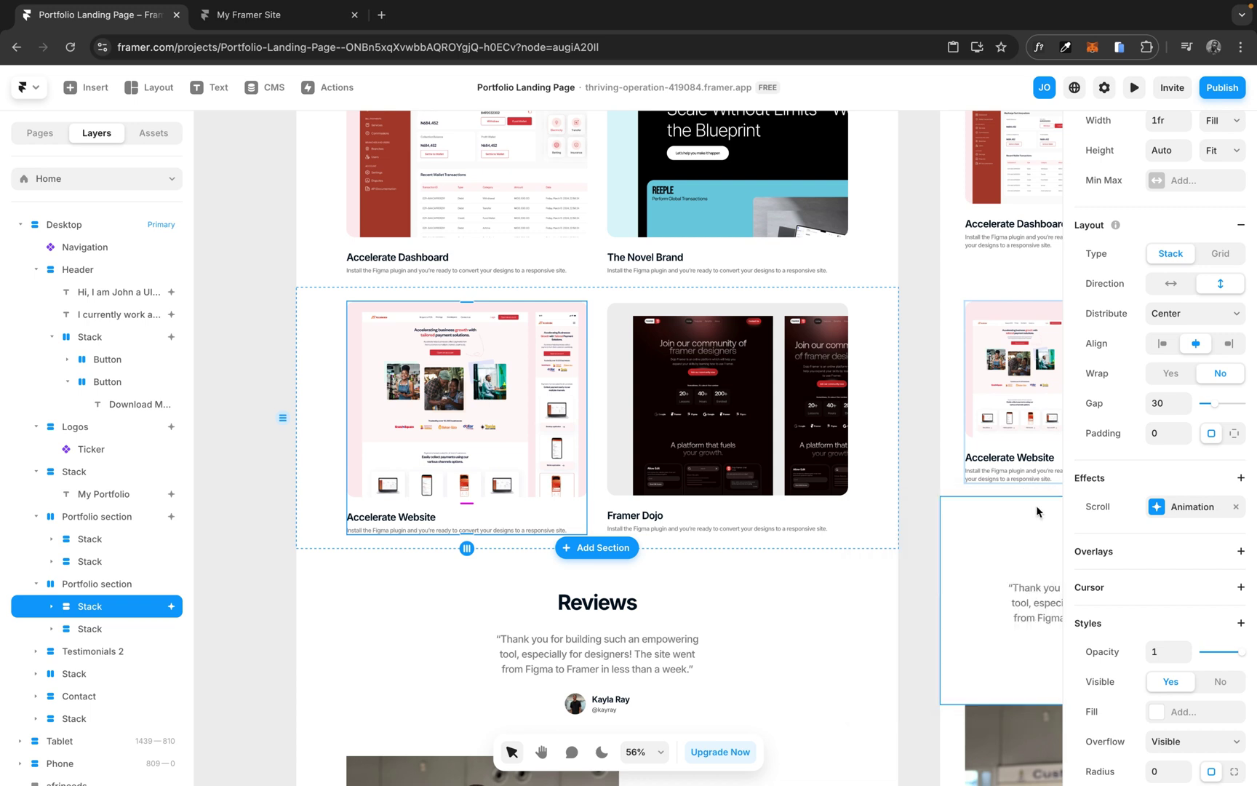
right_click(1187, 513)
Step: Copy the Accelerate Website card's scroll animation and paste it onto the Framer Dojo card
left_click(1199, 522)
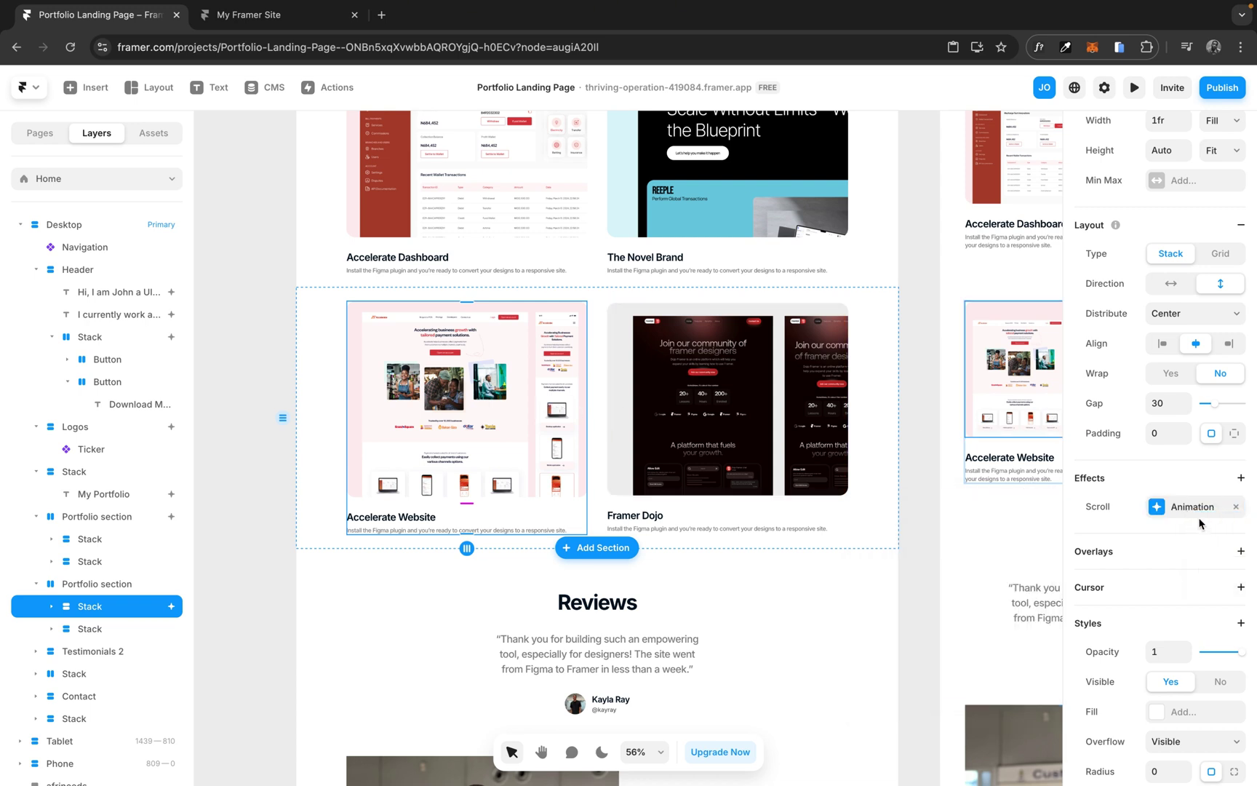
left_click(90, 630)
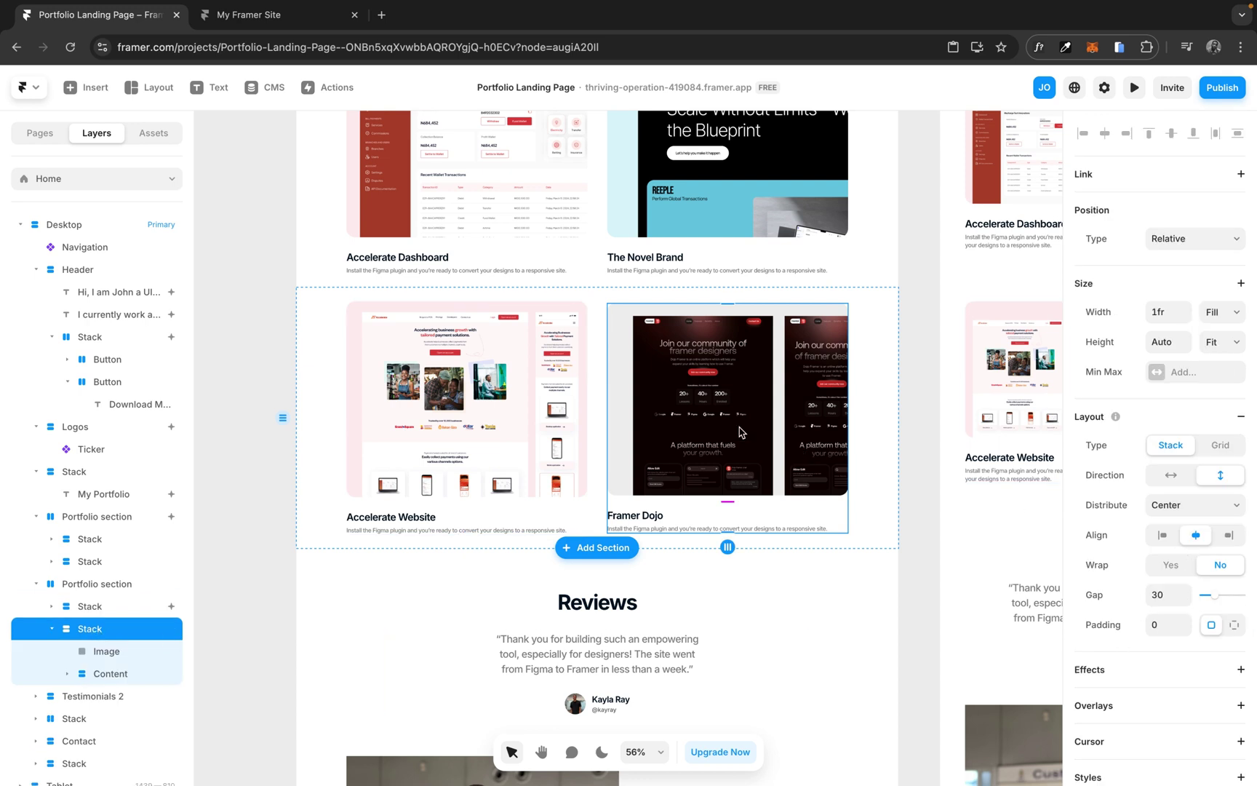
right_click(741, 361)
mouse_move(815, 546)
mouse_move(806, 519)
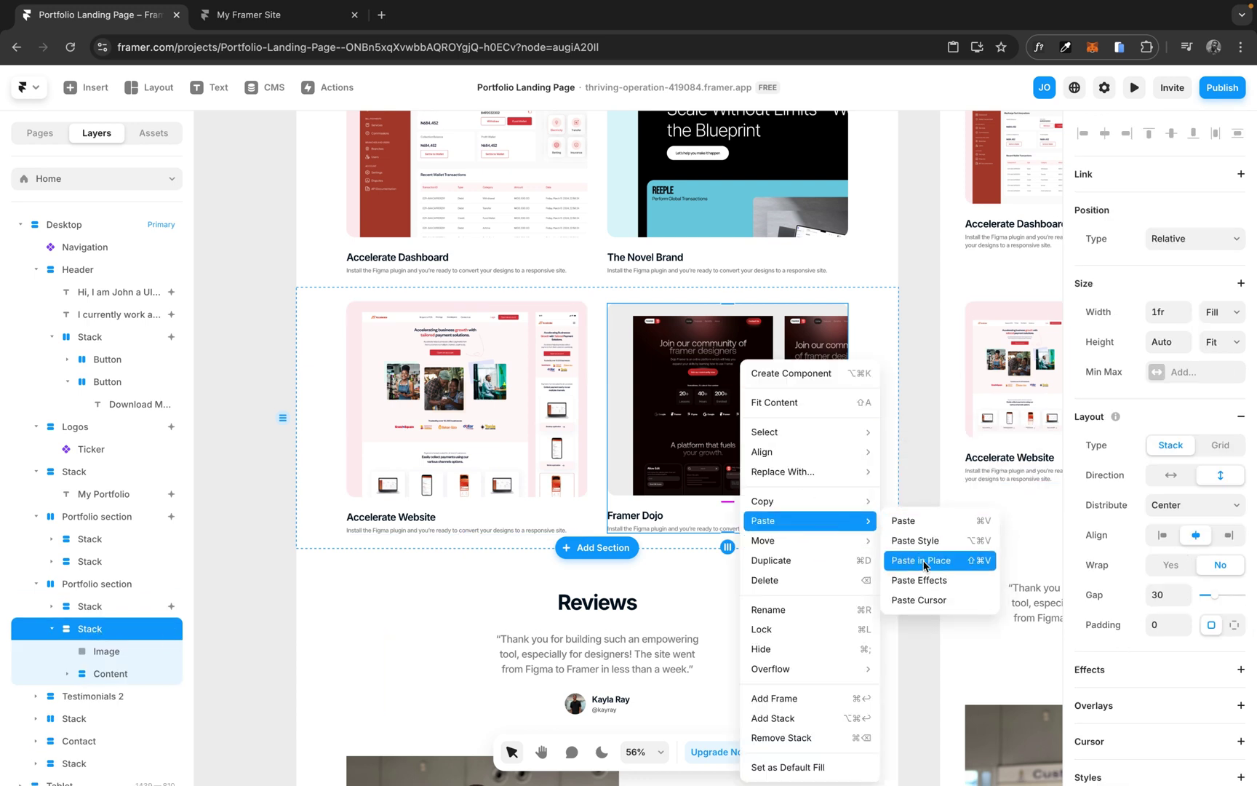
left_click(920, 575)
scroll(1120, 699, "down", 6)
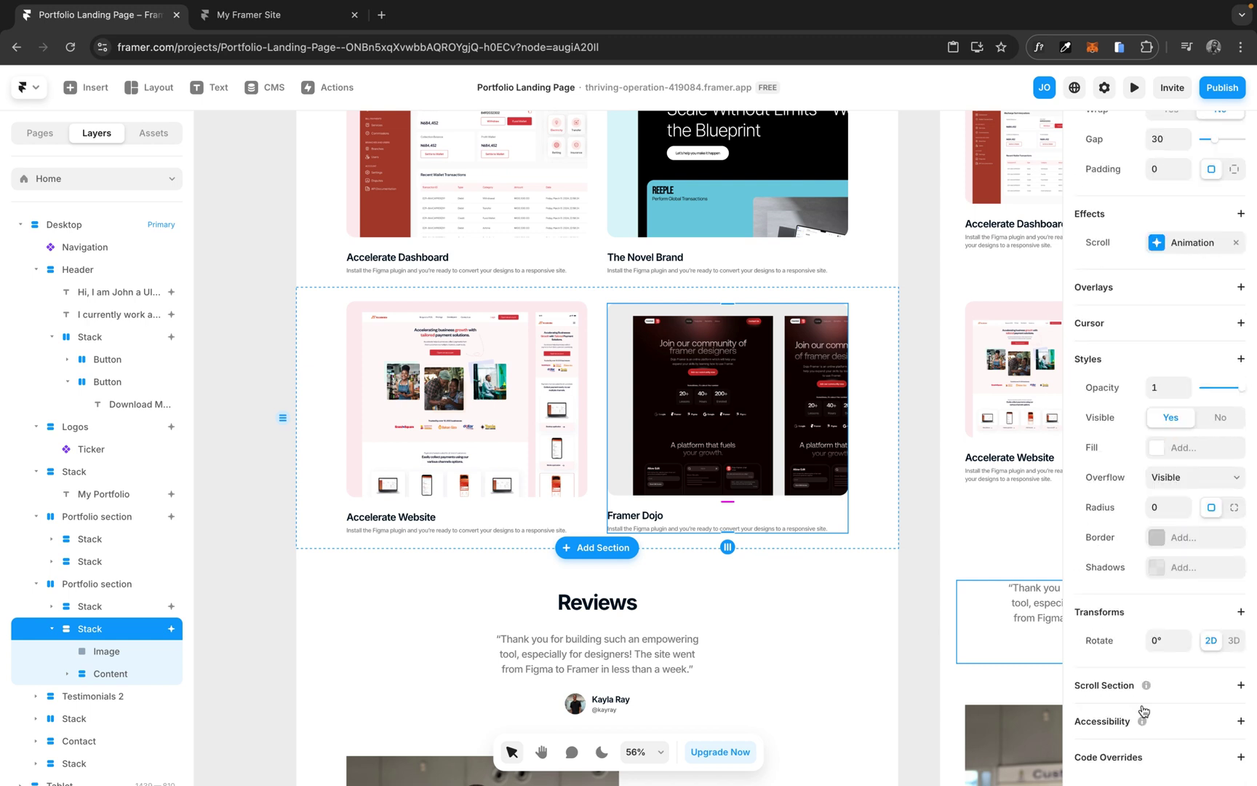
scroll(1199, 243, "up", 1)
Step: Set the Framer Dojo card's Enter Spring transition delay to 0.2
left_click(1187, 346)
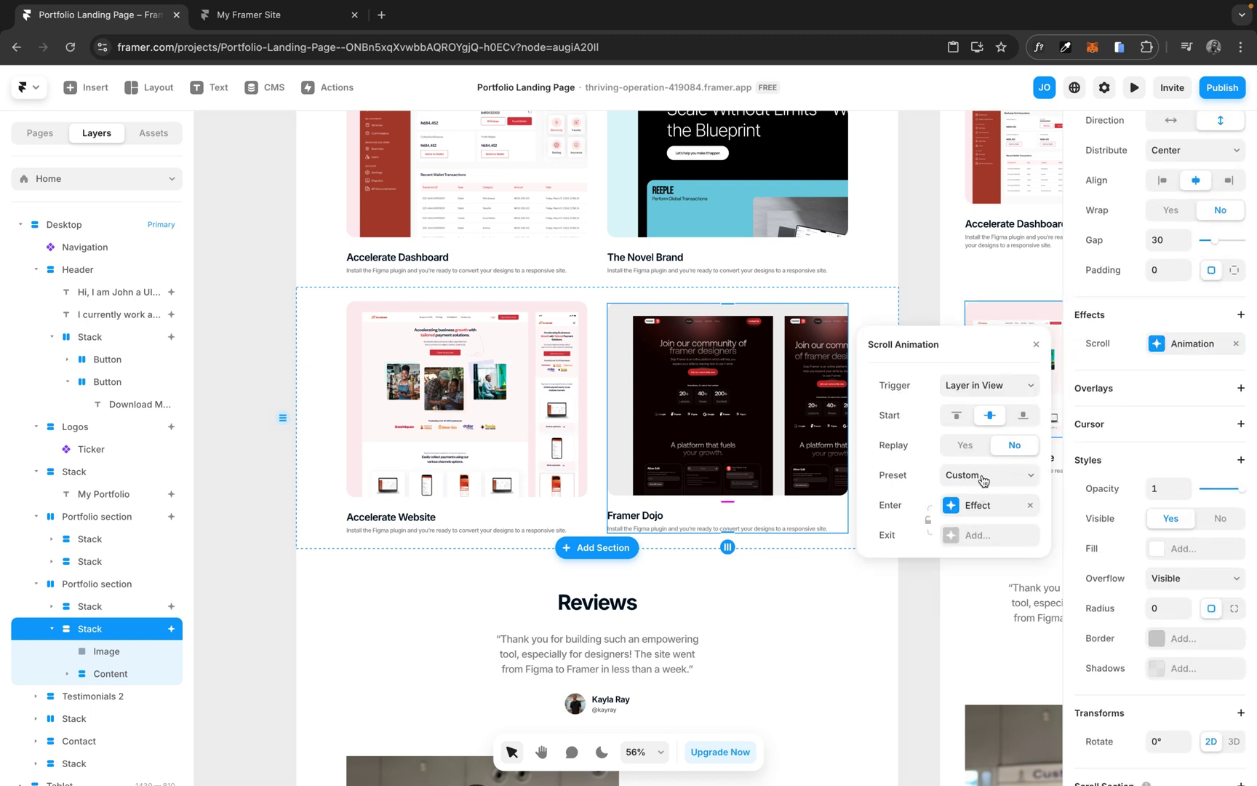
left_click(987, 503)
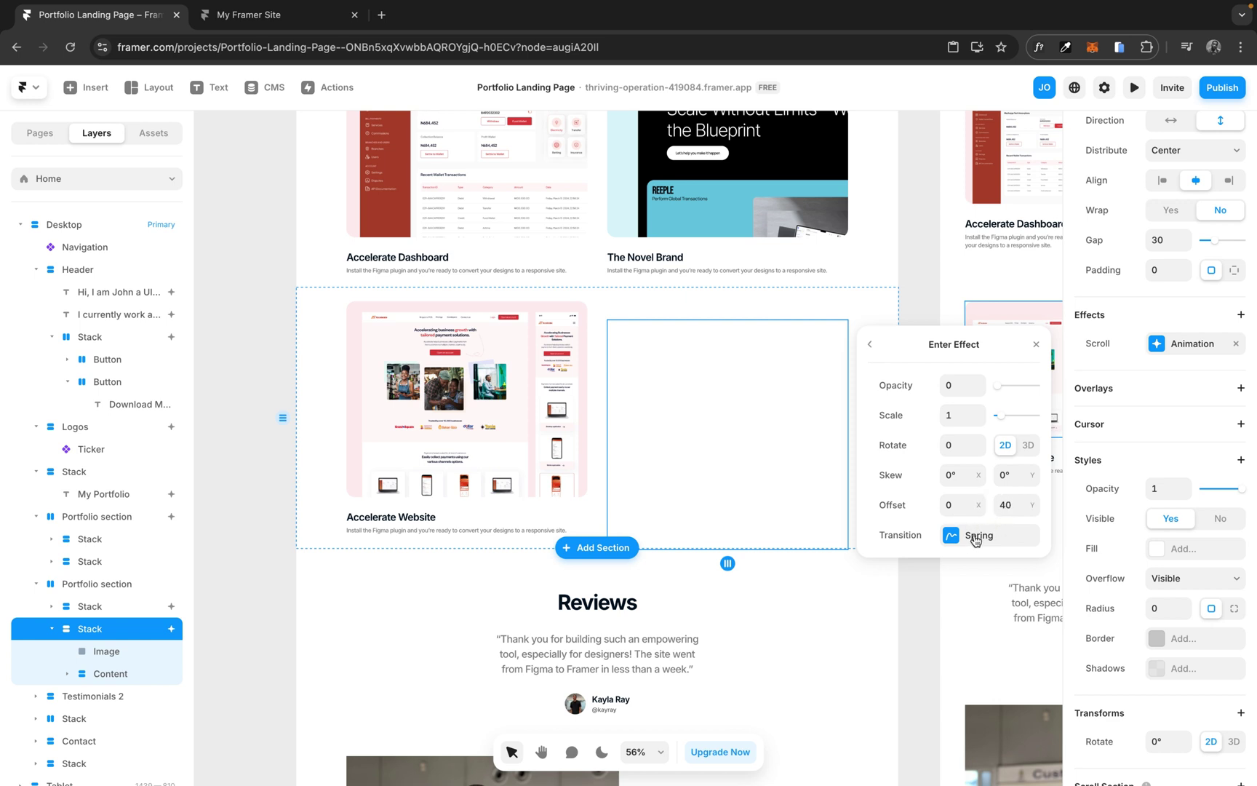
left_click(975, 536)
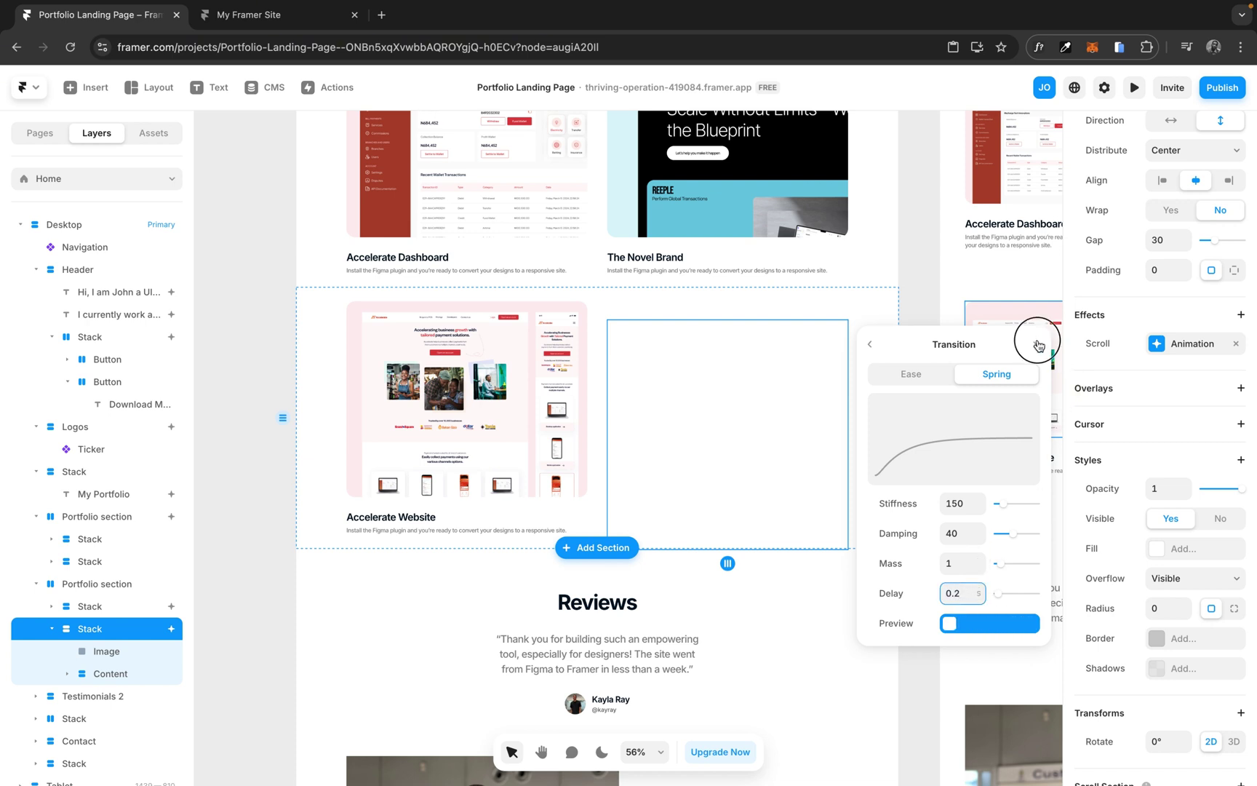
left_click(1036, 344)
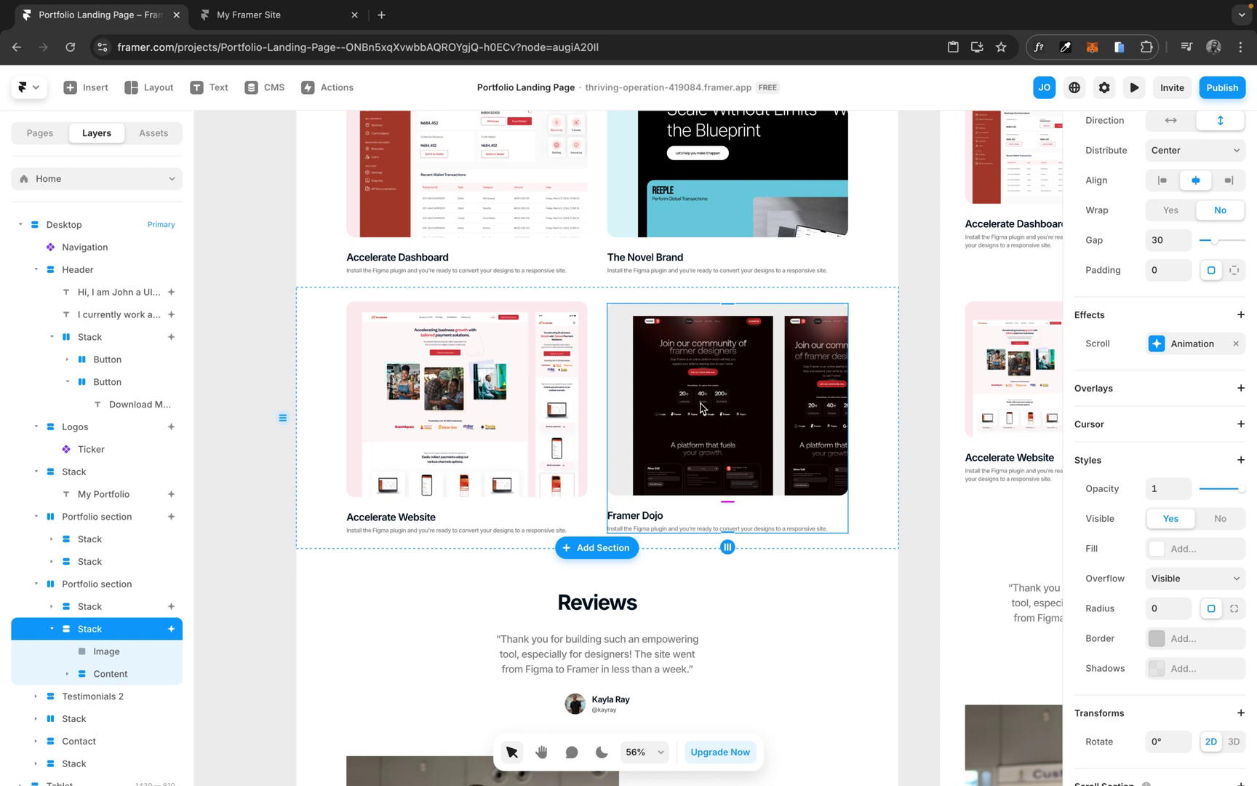
left_click(271, 352)
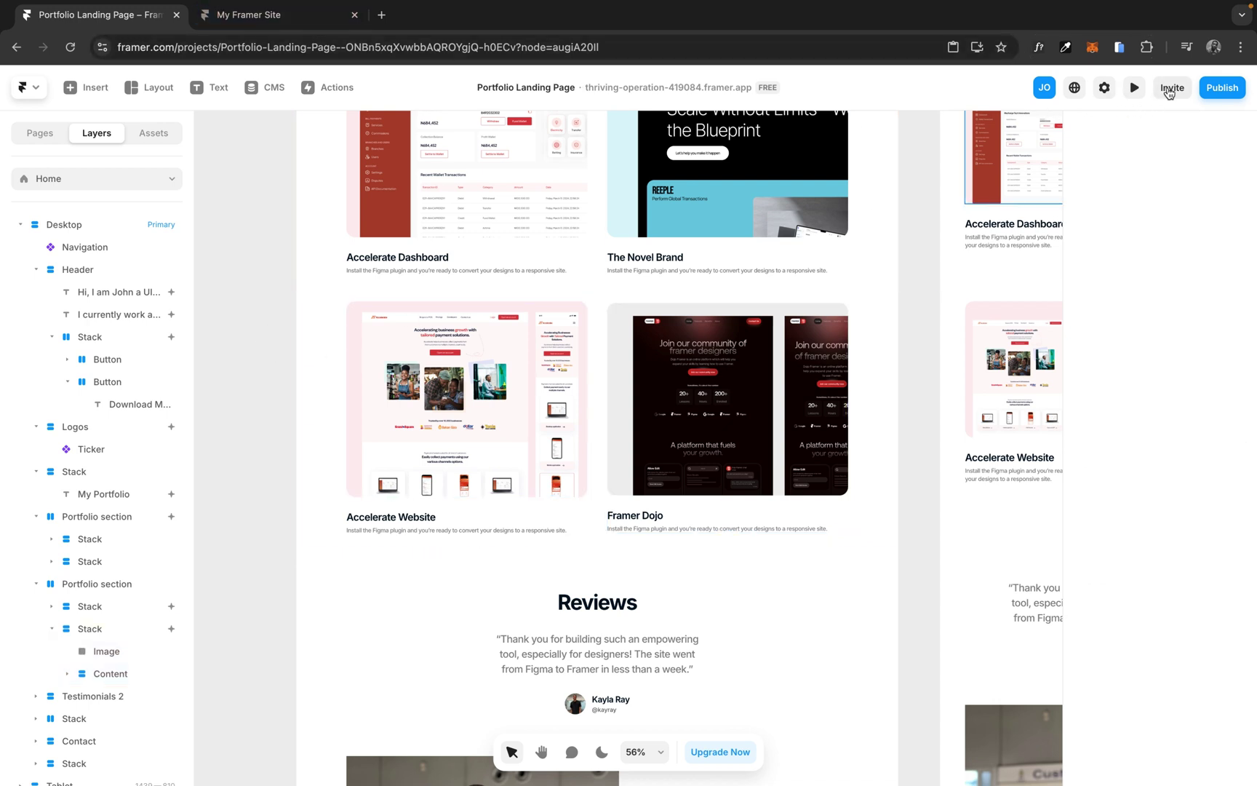
Step: Publish the update to the framer.app site and view it in a fresh tab
left_click(1222, 87)
left_click(1121, 223)
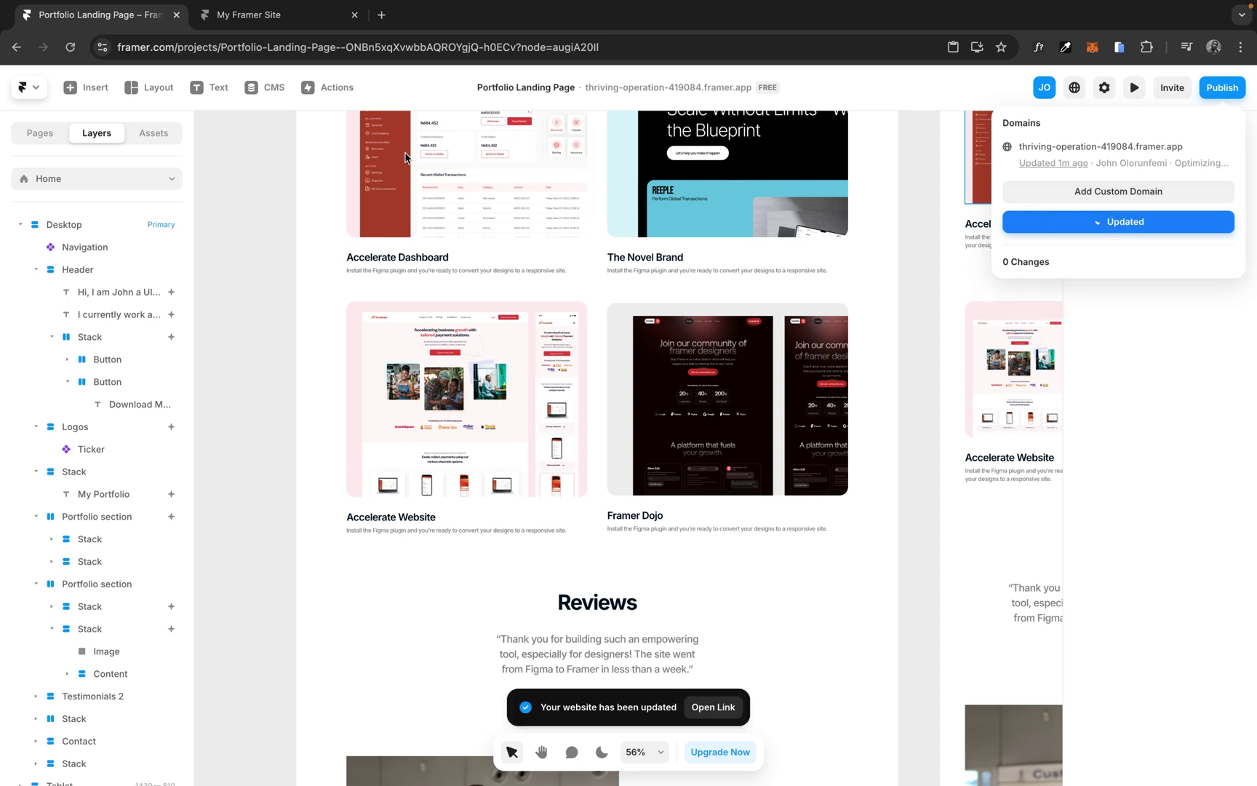
left_click(1147, 147)
left_click(354, 15)
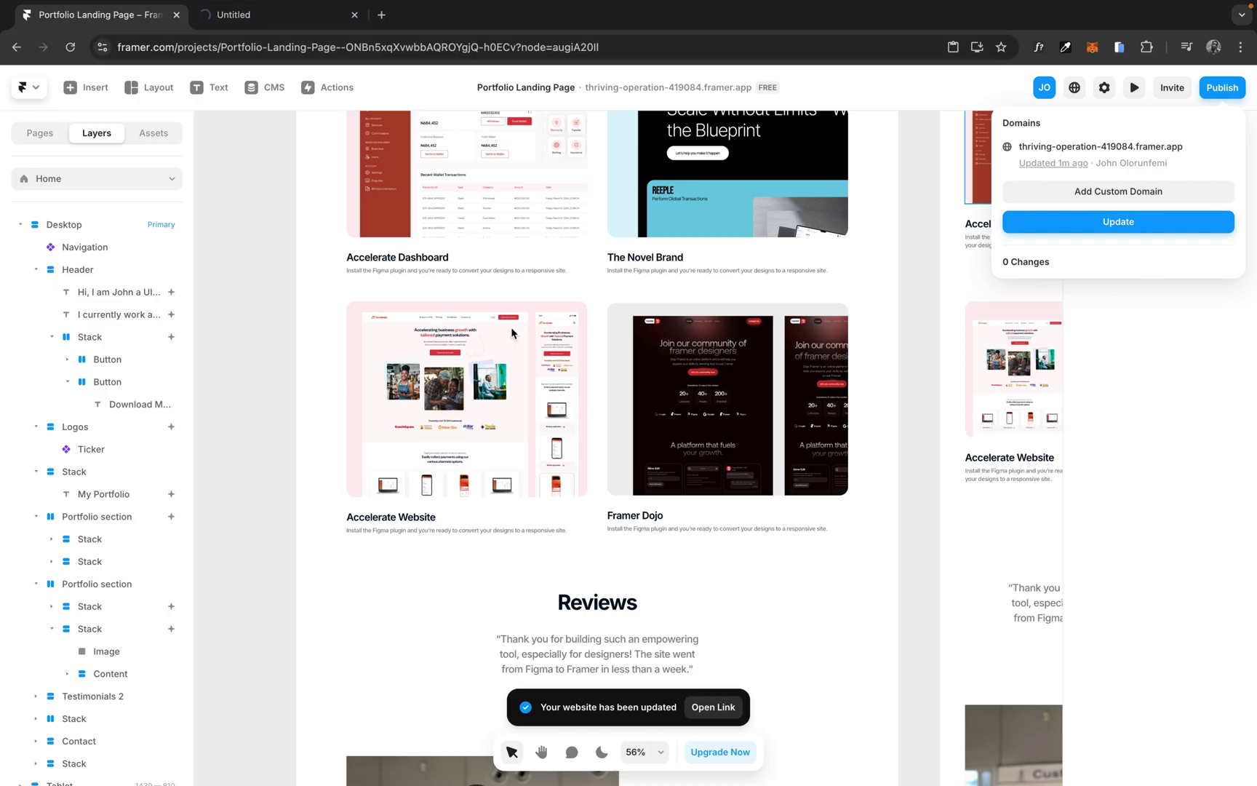
left_click(282, 24)
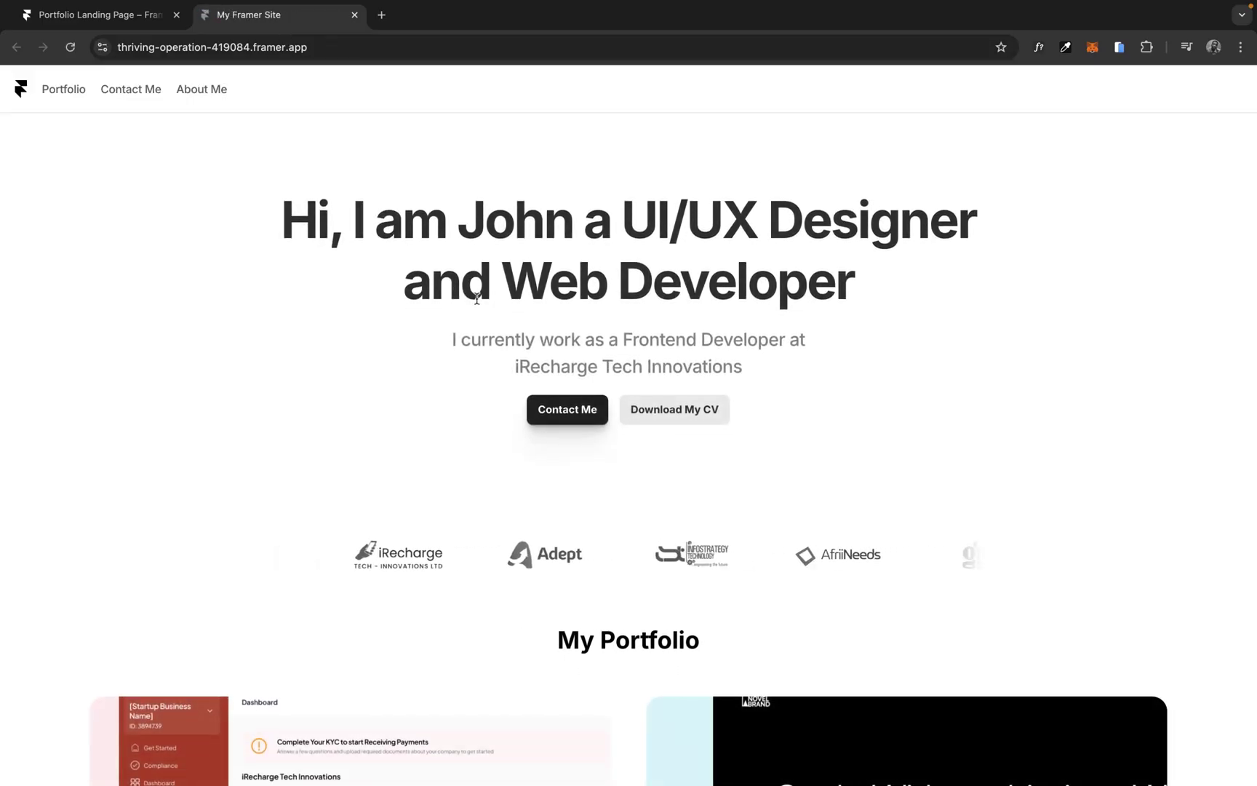
scroll(477, 300, "down", 10)
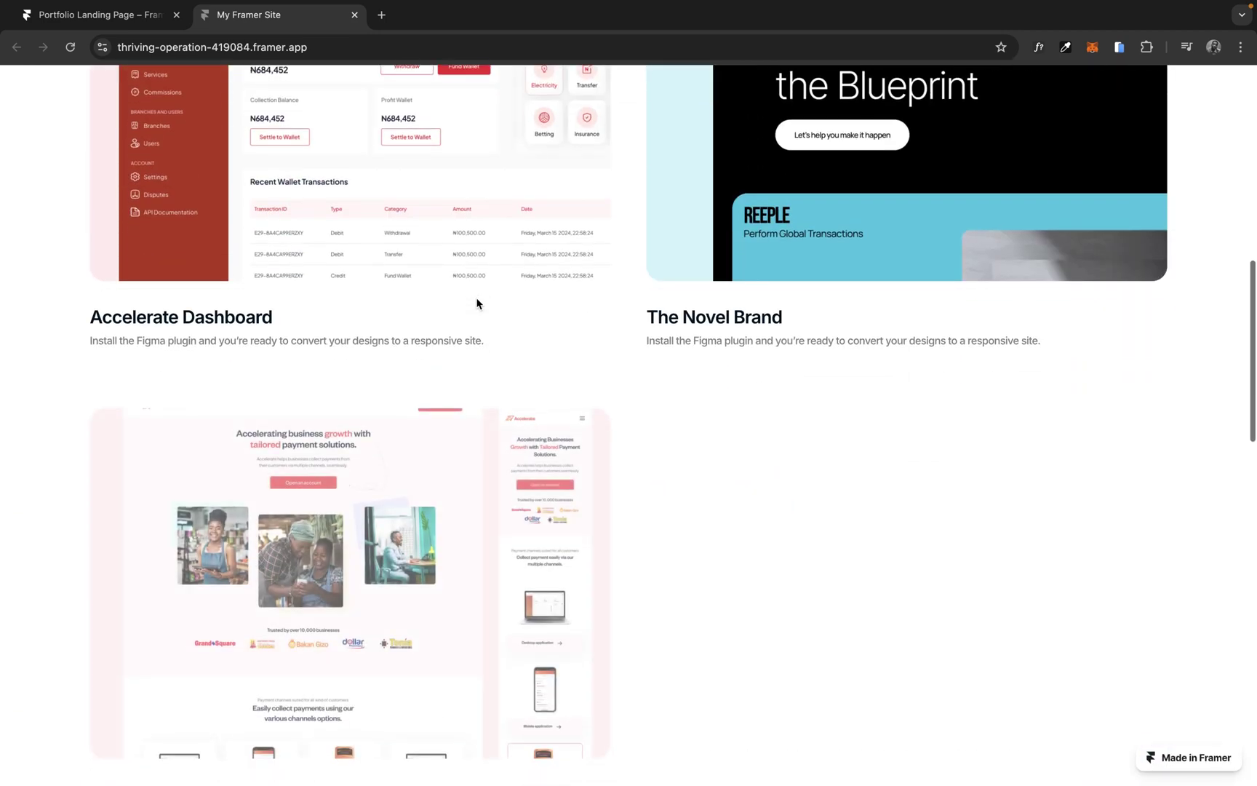
scroll(477, 303, "down", 1)
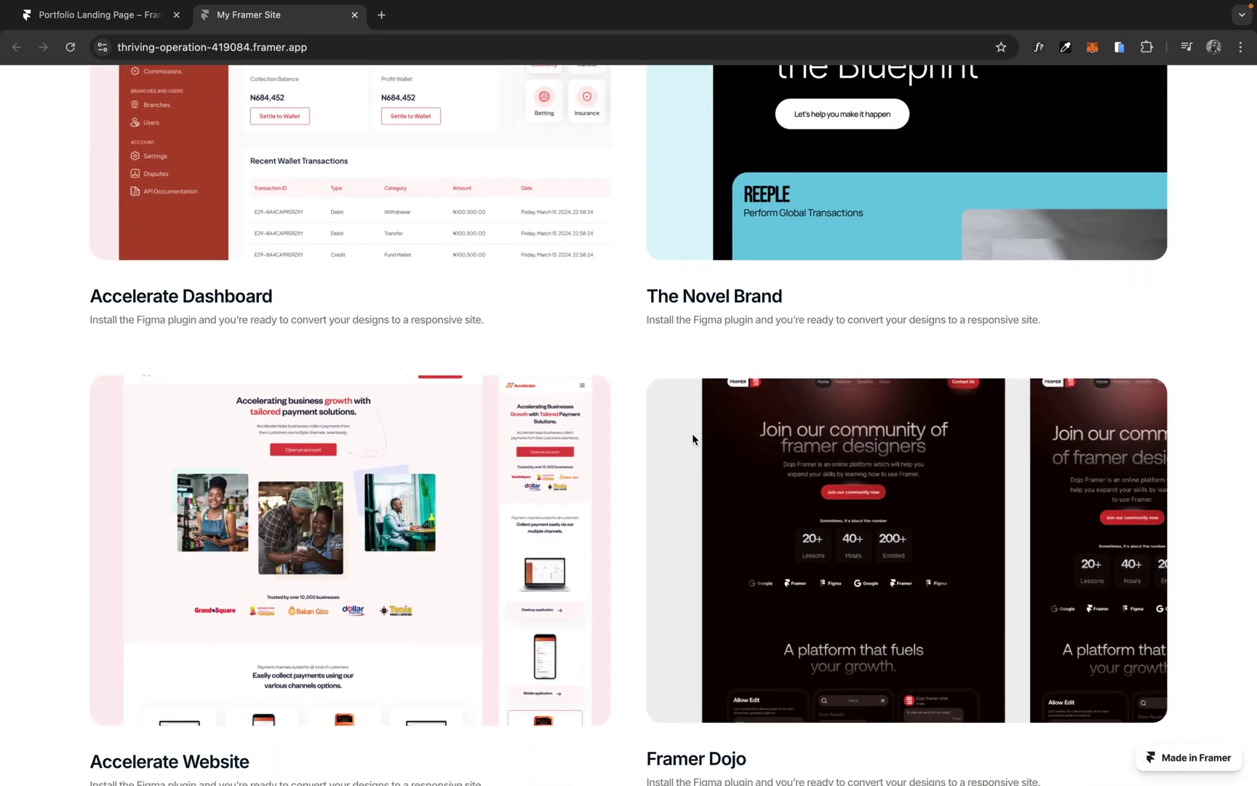
scroll(293, 235, "down", 7)
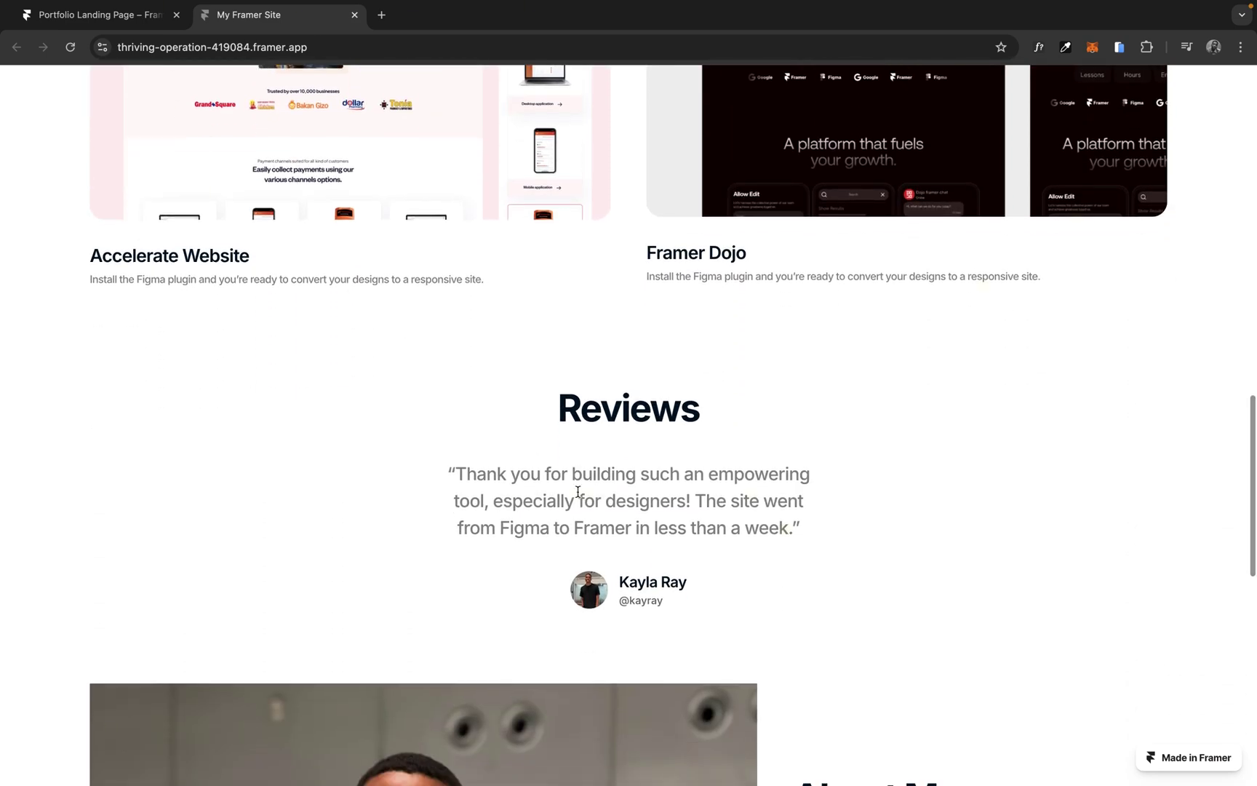
scroll(577, 492, "down", 6)
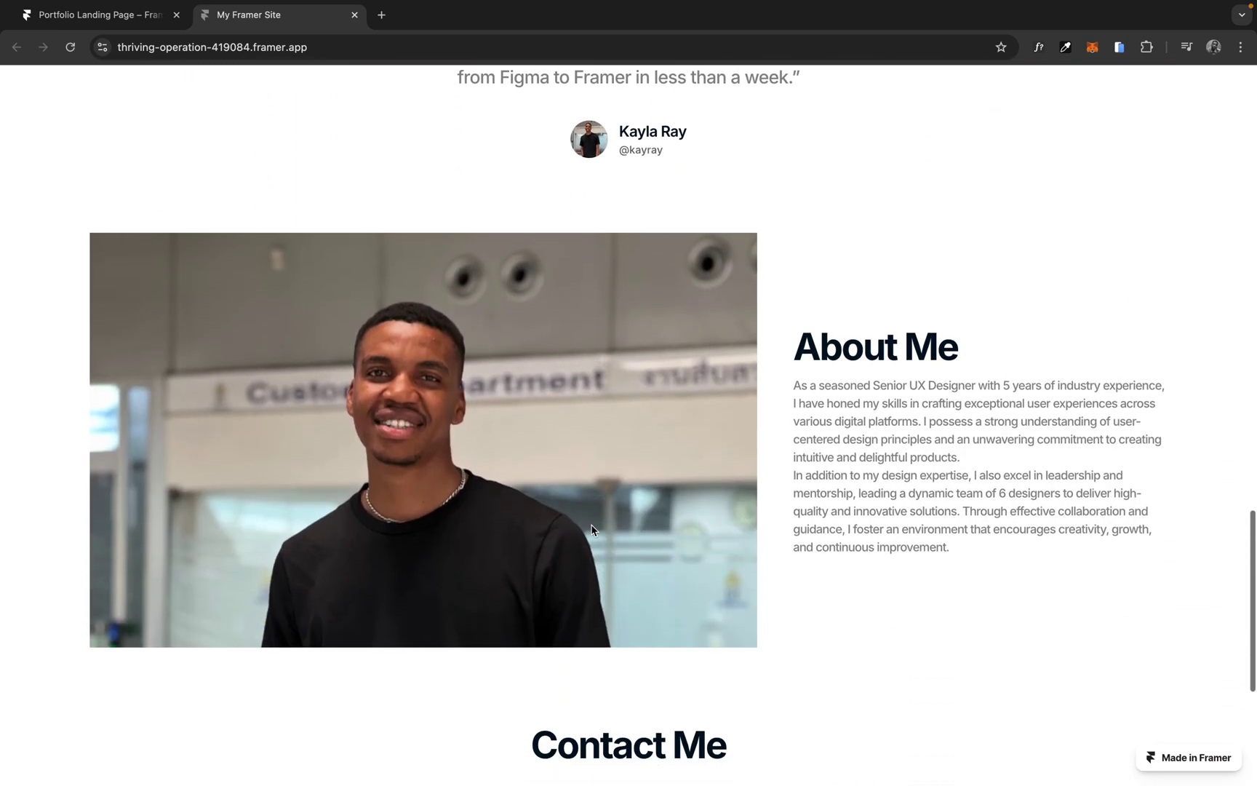
scroll(591, 530, "up", 2)
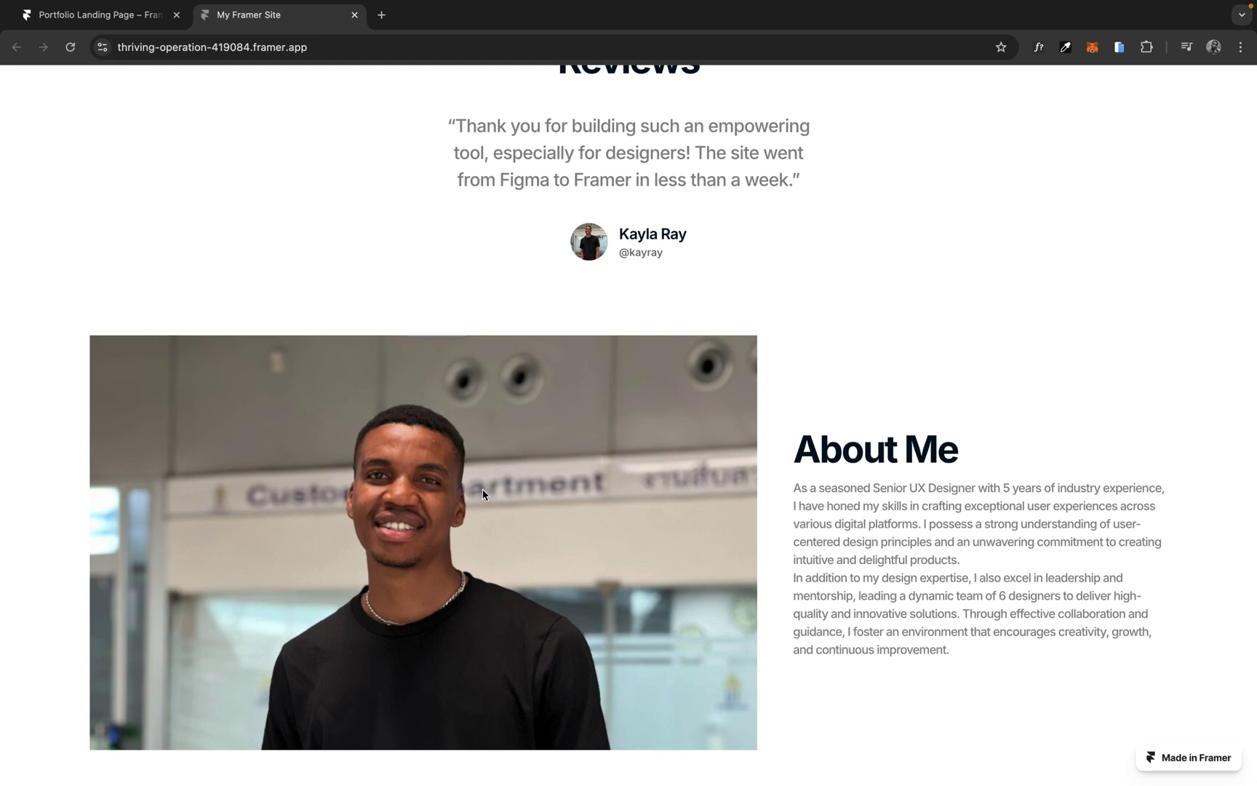
scroll(482, 494, "down", 3)
scroll(655, 480, "down", 3)
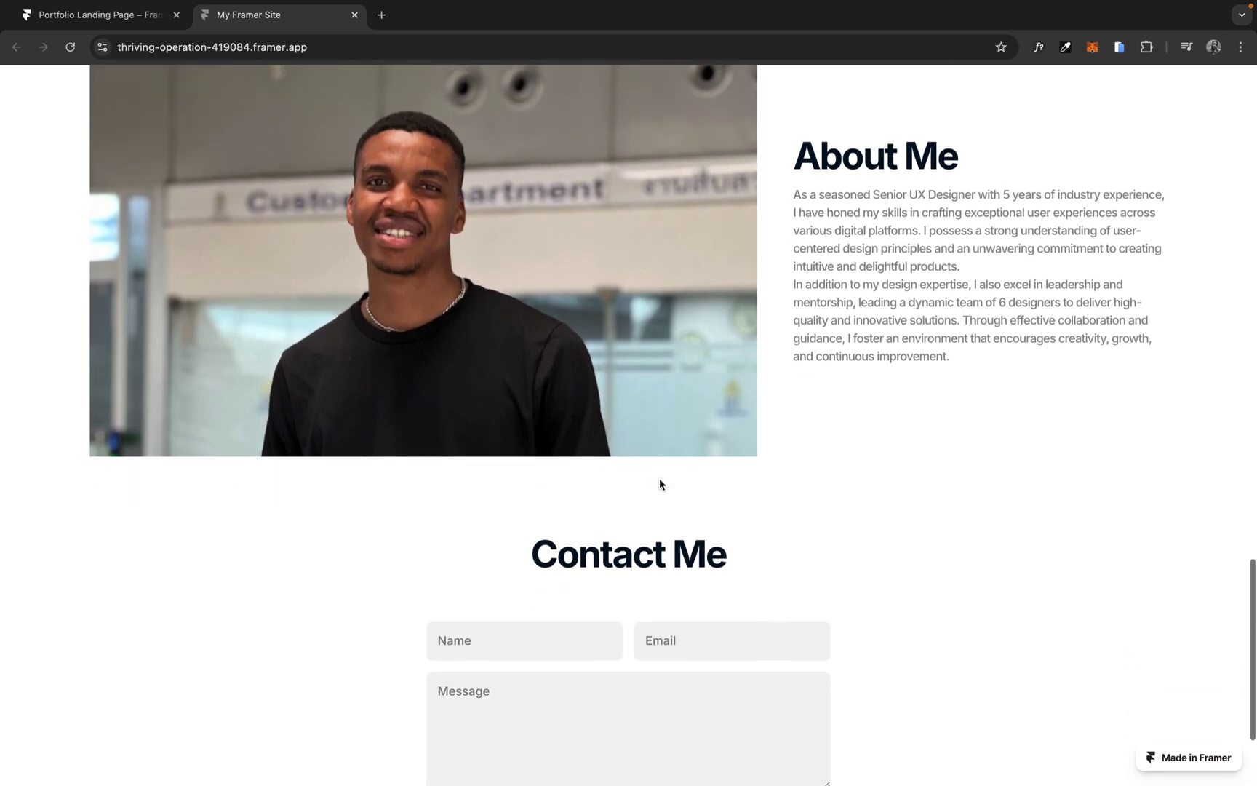
scroll(659, 478, "up", 2)
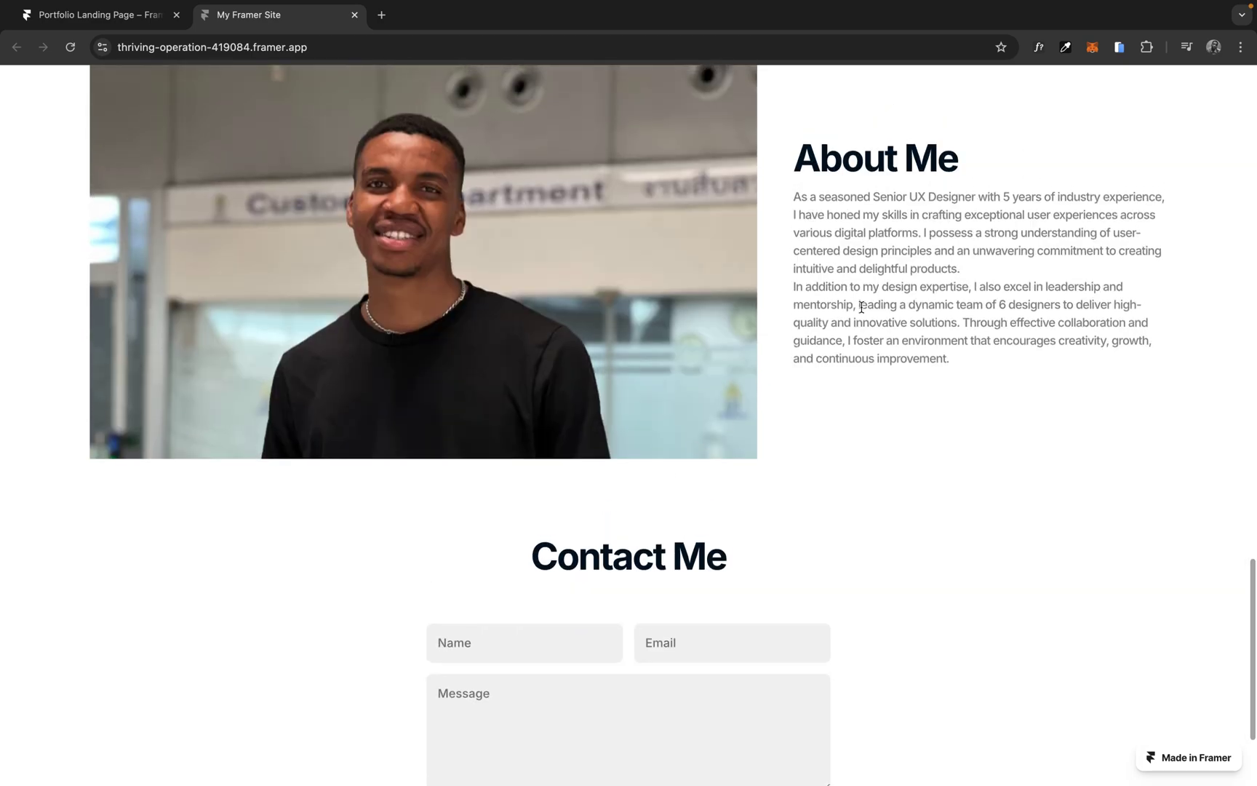
scroll(873, 298, "down", 3)
scroll(872, 482, "up", 20)
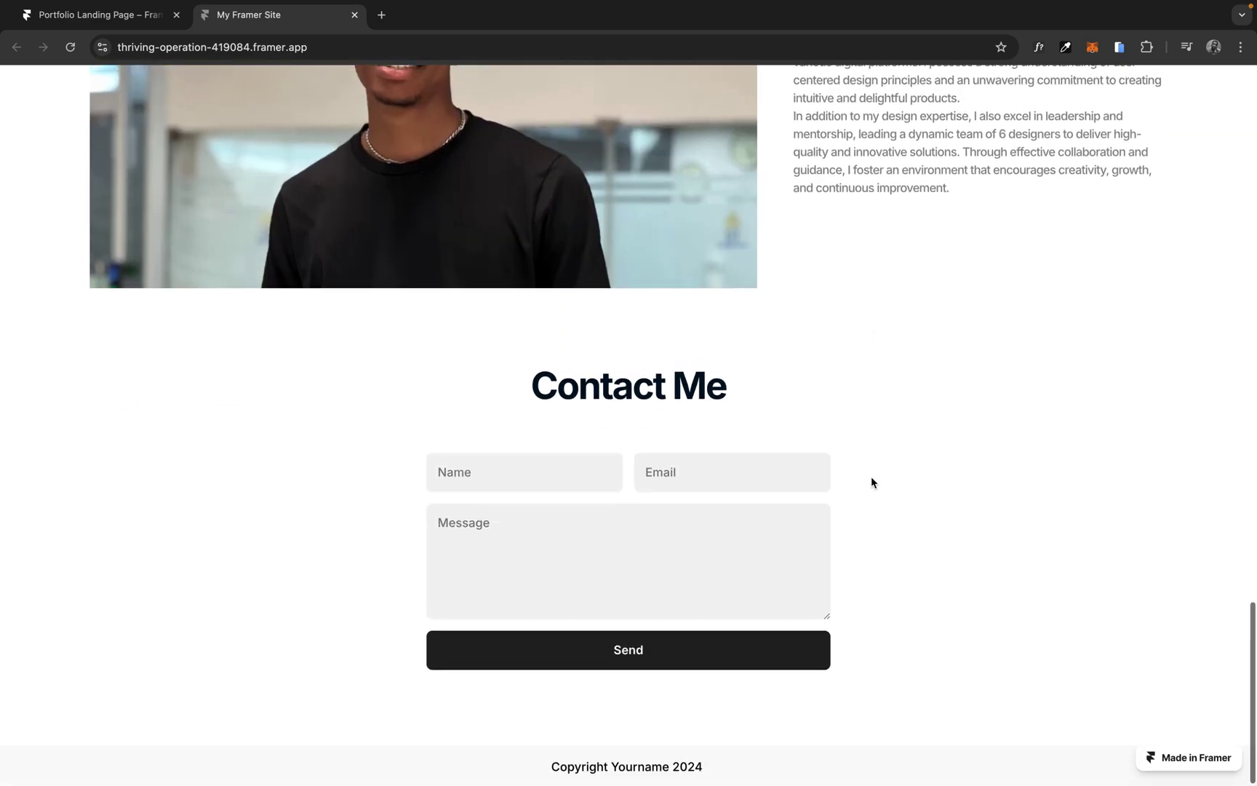
scroll(871, 482, "up", 3)
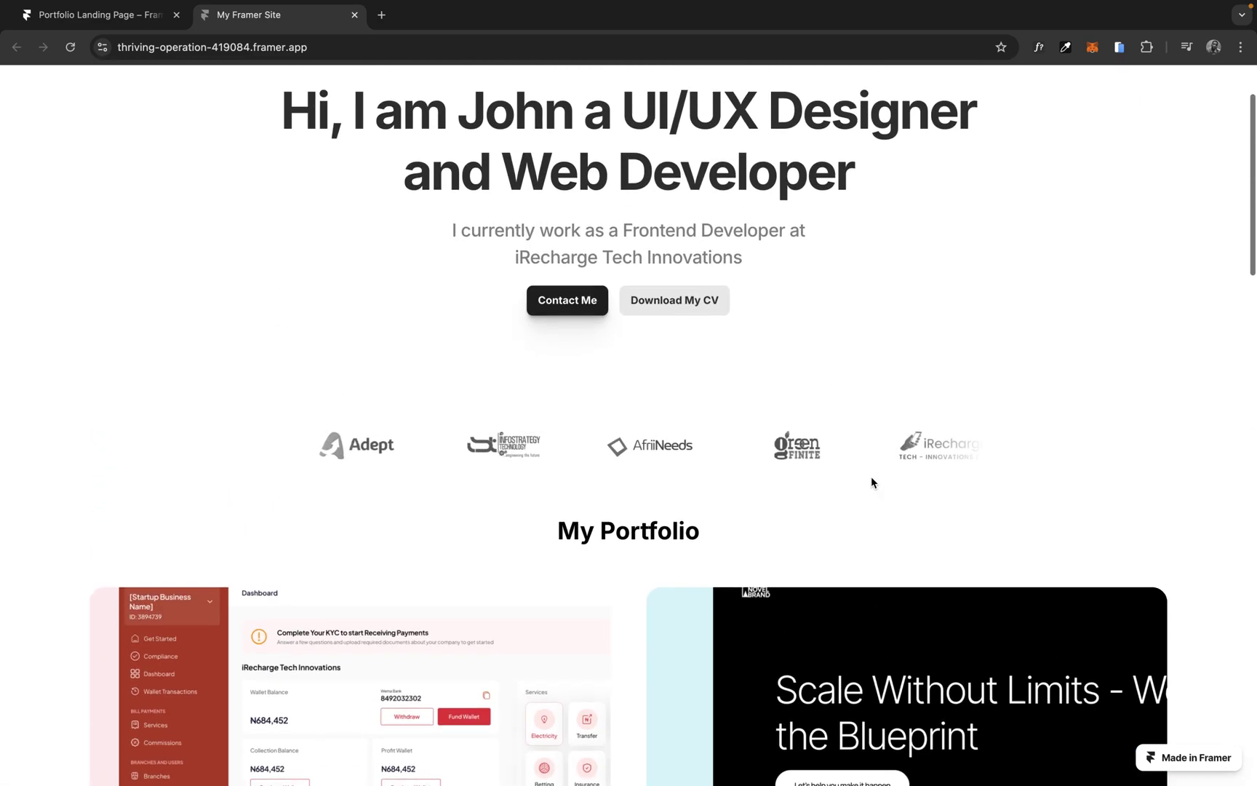
left_click(69, 46)
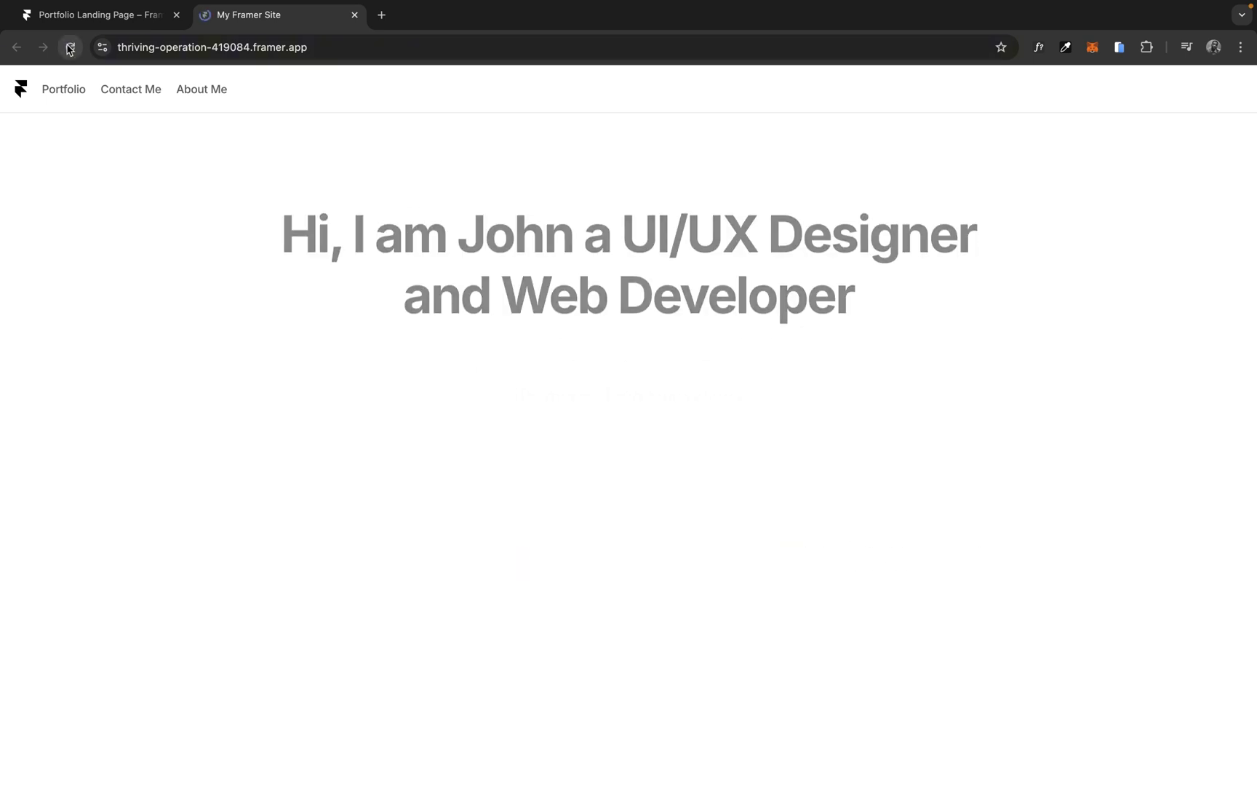